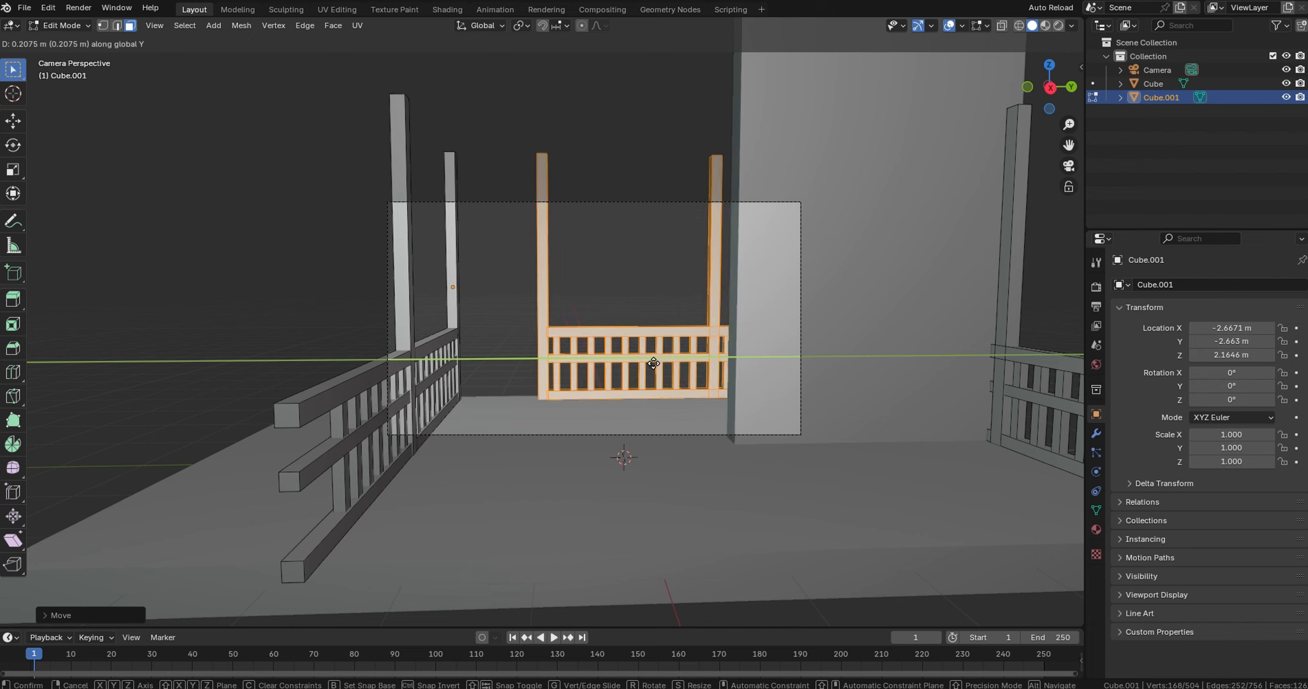
# - Leave the railing's mesh editing and add a Bevel modifier to the house object with the floor and wall
pyautogui.press('Tab')
pyautogui.click(1044, 441)
pyautogui.click(1095, 433)
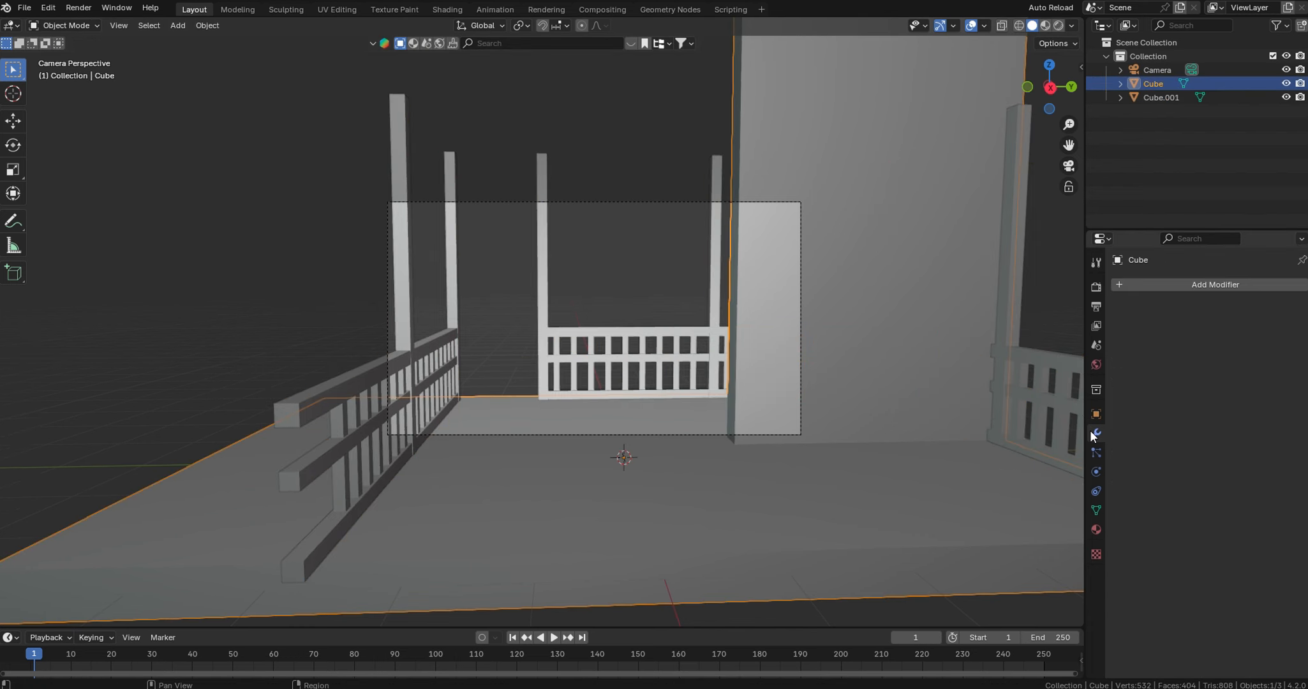
pyautogui.click(1122, 288)
pyautogui.moveTo(1116, 270)
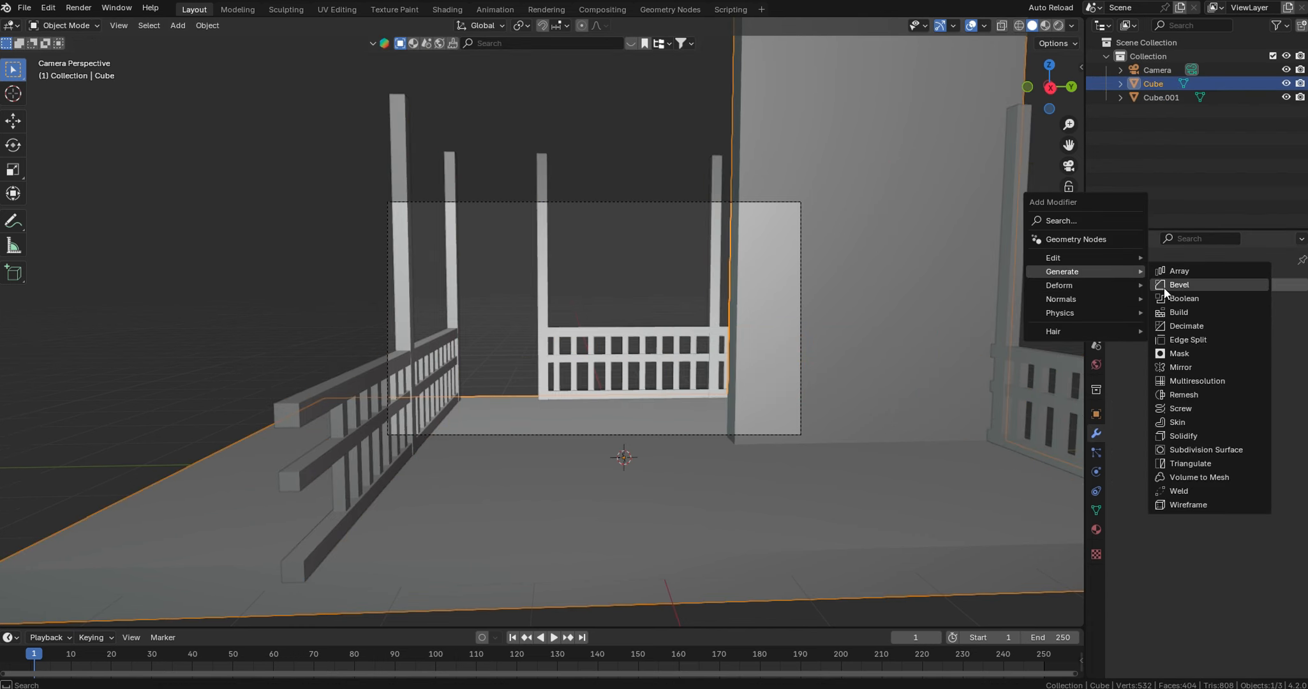
pyautogui.click(1180, 285)
# - Set the Bevel modifier to 4 segments and an amount of 0.015 m
pyautogui.click(1235, 376)
pyautogui.write('4')
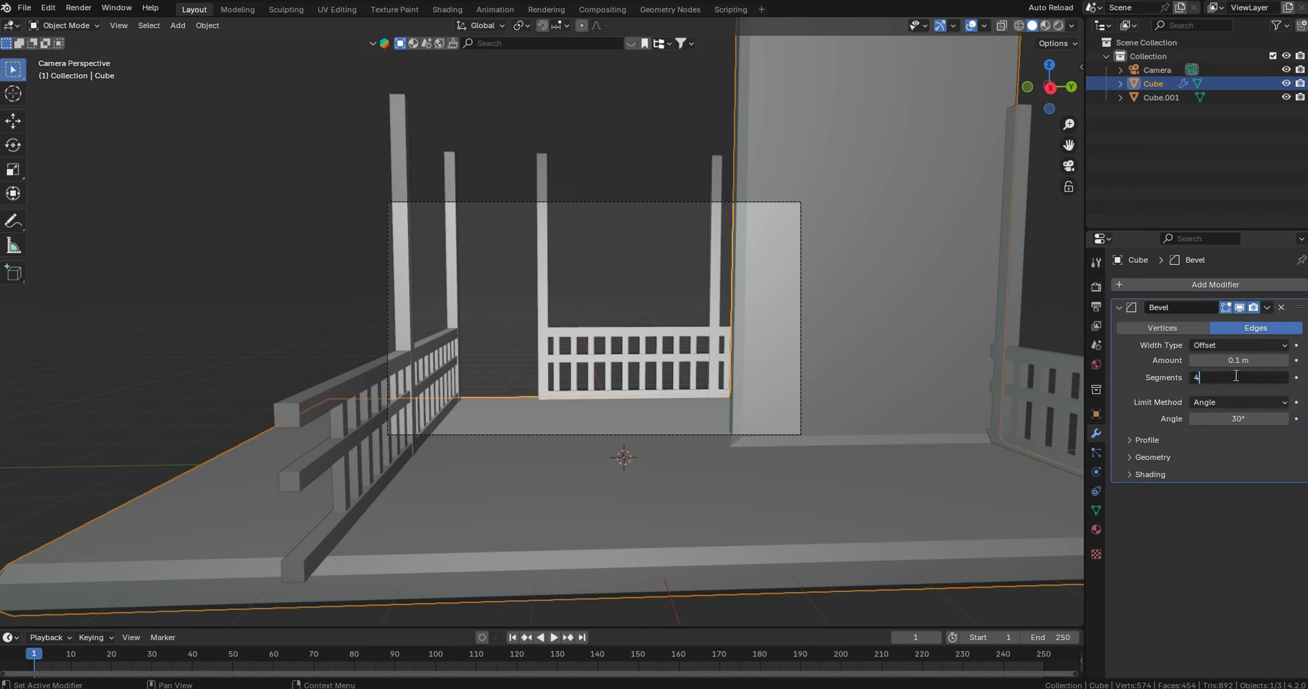
pyautogui.press('Return')
pyautogui.click(1221, 361)
pyautogui.write('015')
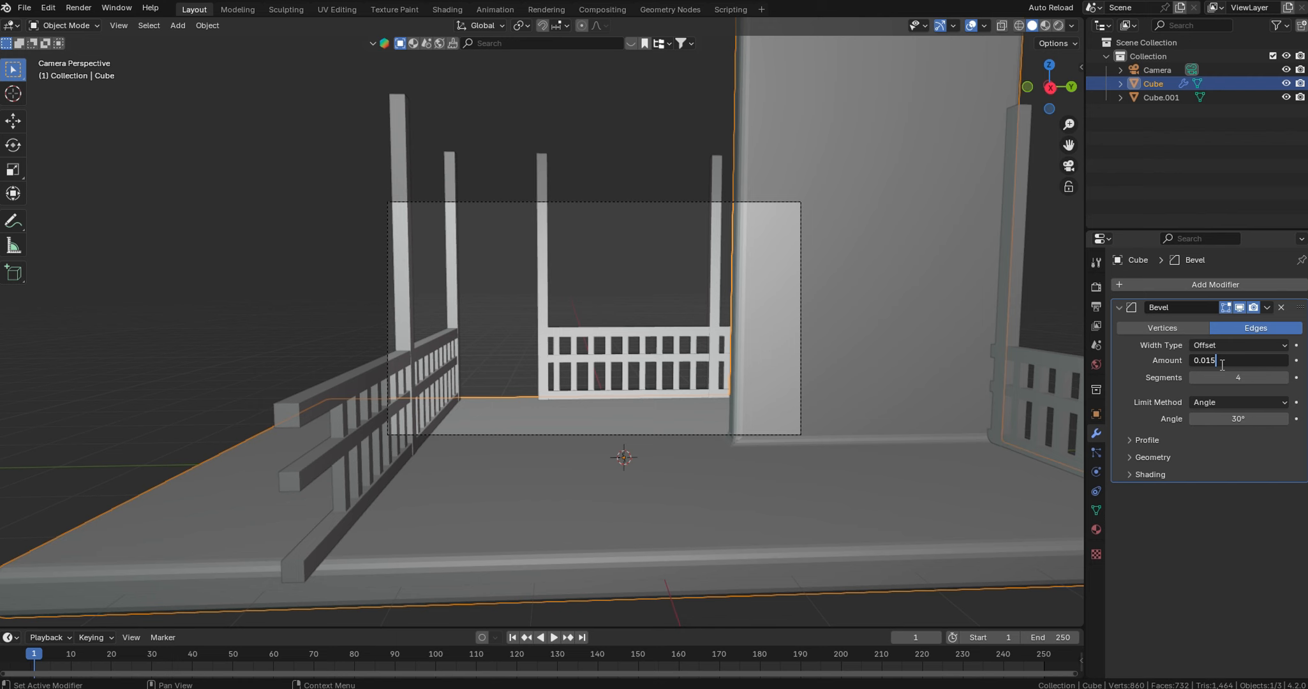
pyautogui.press('Return')
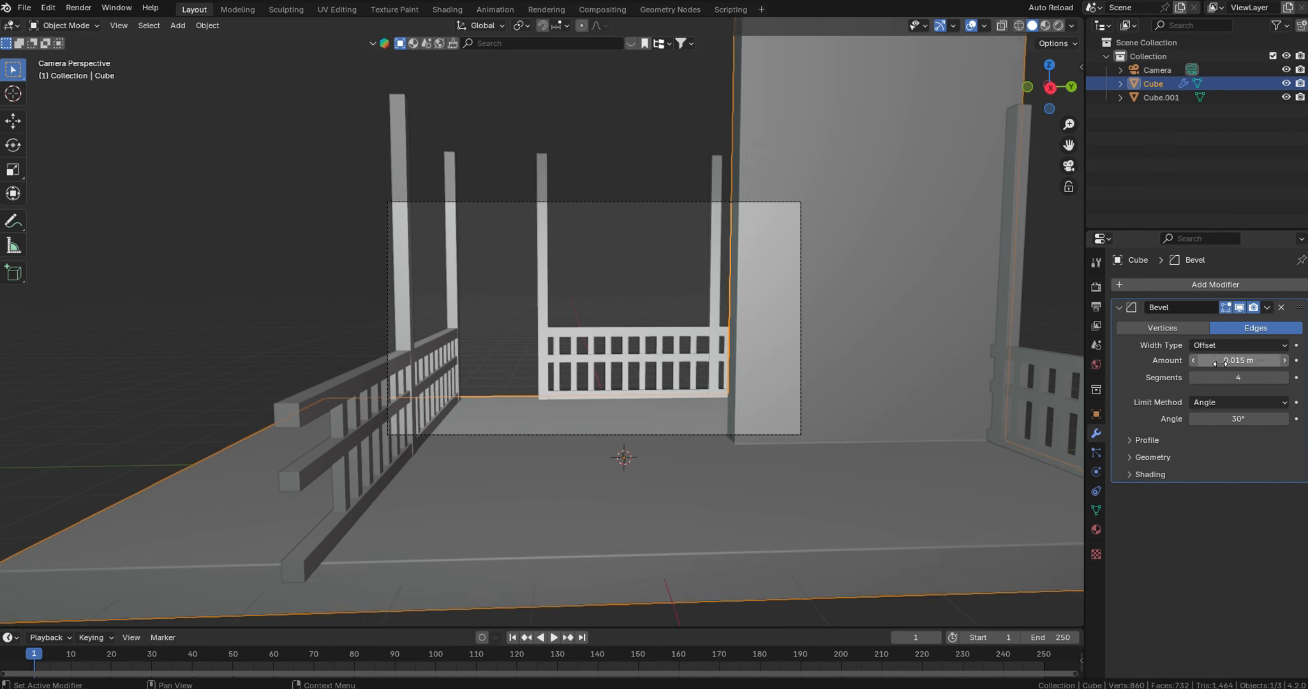
# - Copy the house object's Bevel modifier to the railing object, save the file and clear the selection
pyautogui.click(713, 373)
pyautogui.keyDown('shift'); pyautogui.moveTo(711, 375); pyautogui.dragTo(643, 378, button='middle'); pyautogui.keyUp('shift')
pyautogui.keyDown('ctrl'); pyautogui.moveTo(643, 378); pyautogui.dragTo(697, 280, button='middle'); pyautogui.keyUp('ctrl')
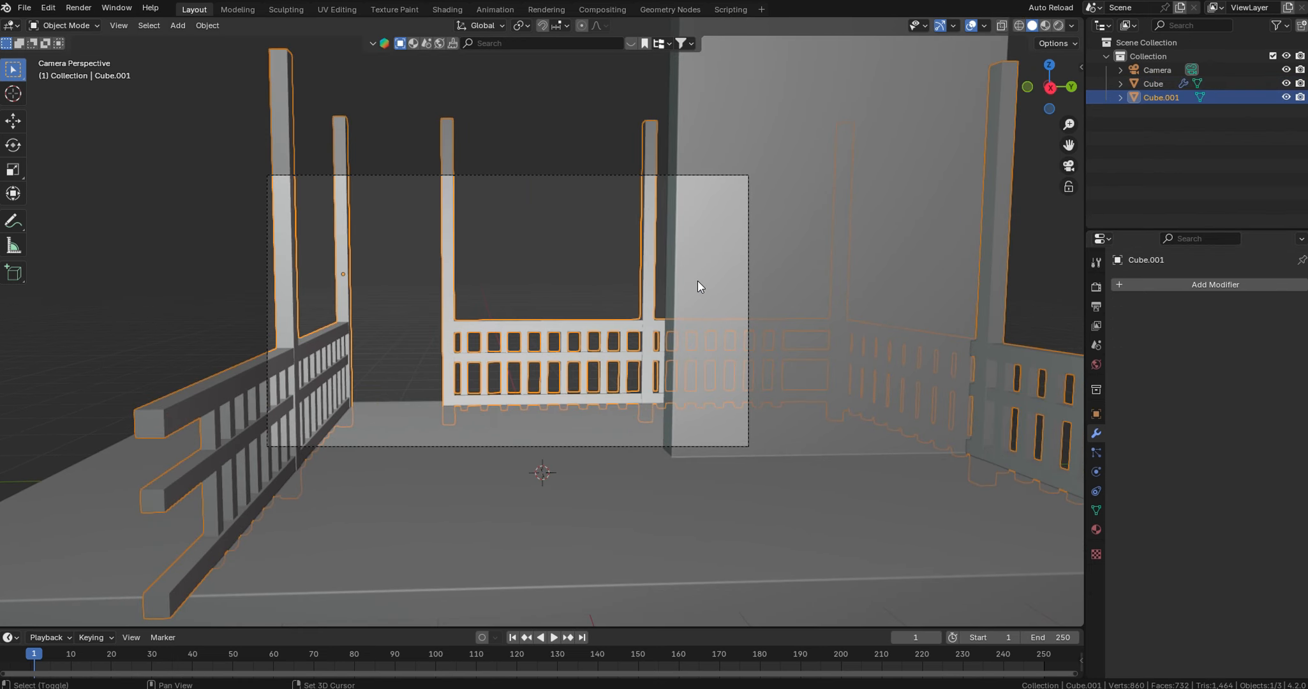
pyautogui.keyDown('shift'); pyautogui.click(697, 281); pyautogui.keyUp('shift')
pyautogui.hotkey('ctrl', 'l')
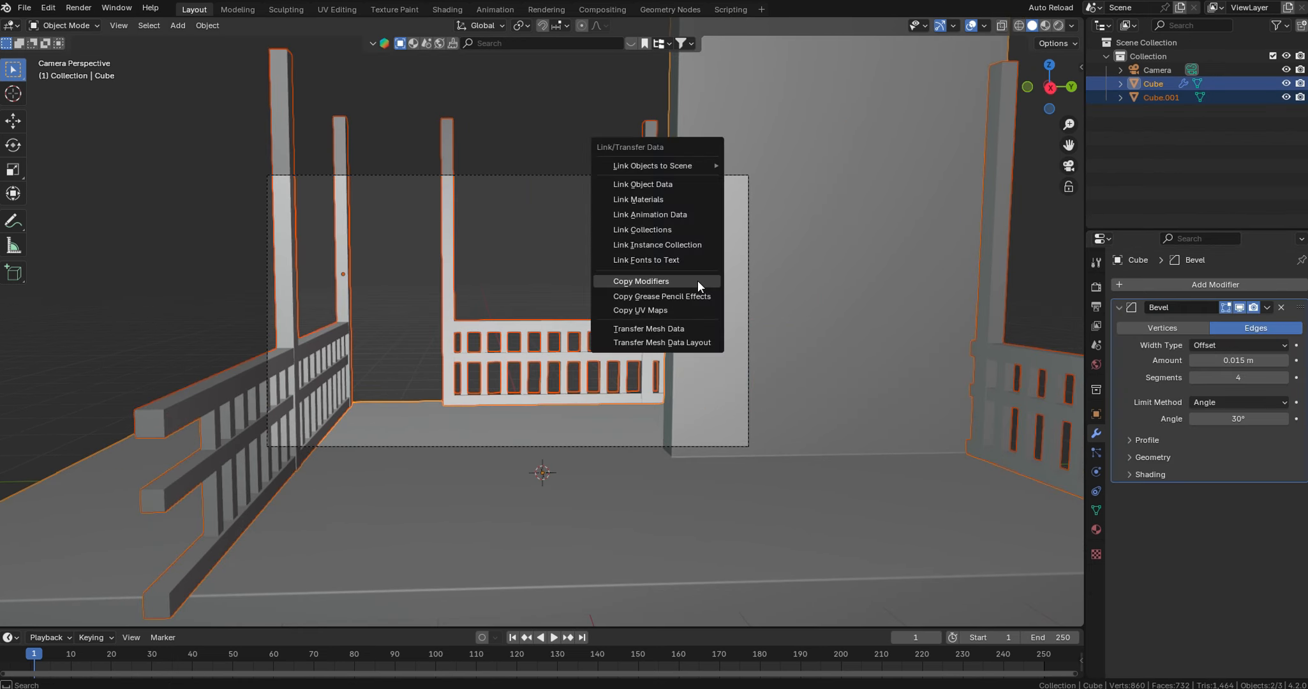
pyautogui.click(696, 280)
pyautogui.hotkey('ctrl', 's')
pyautogui.hotkey('alt', 'a')
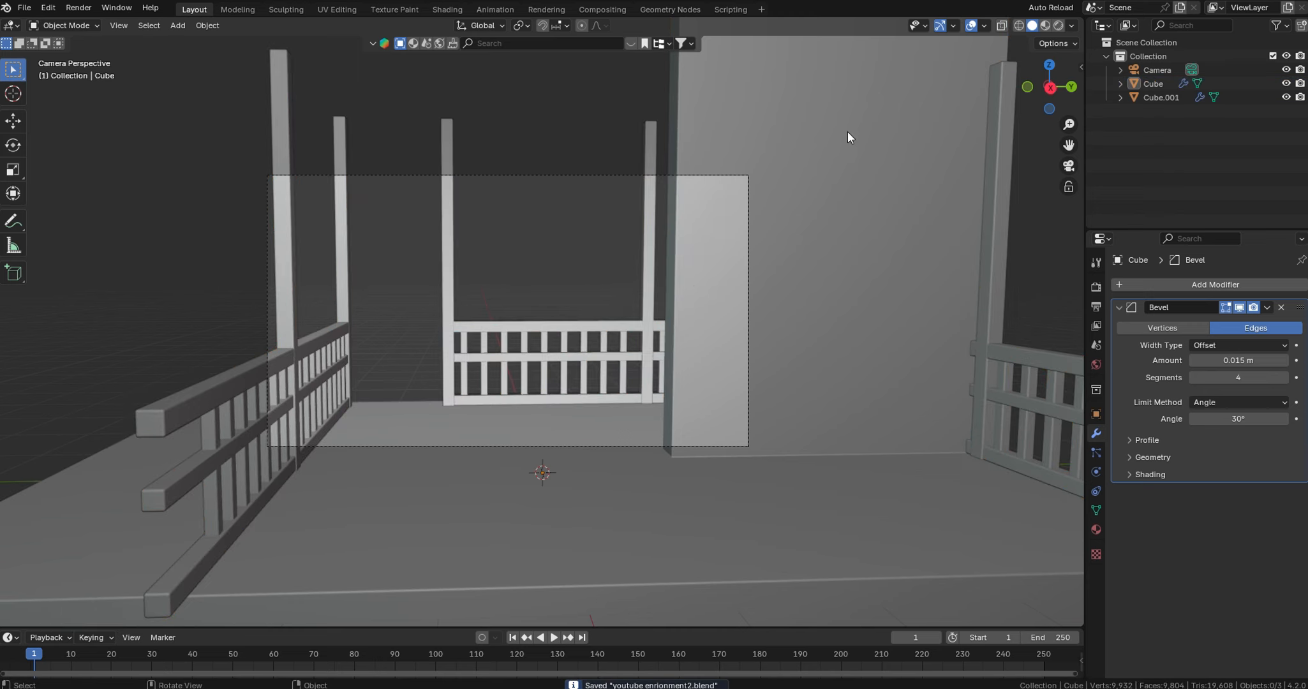
# - Show the viewport in rendered shading and set the render engine to Cycles
pyautogui.click(1057, 27)
pyautogui.click(1094, 288)
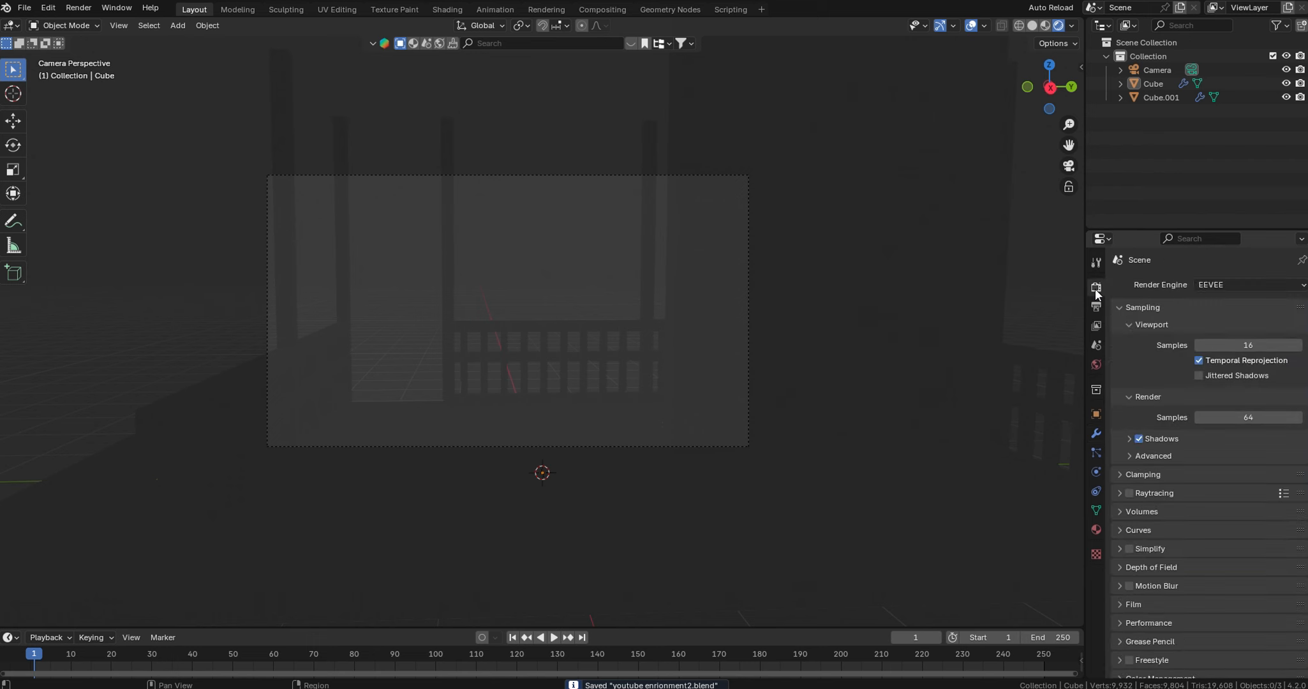
pyautogui.click(1219, 285)
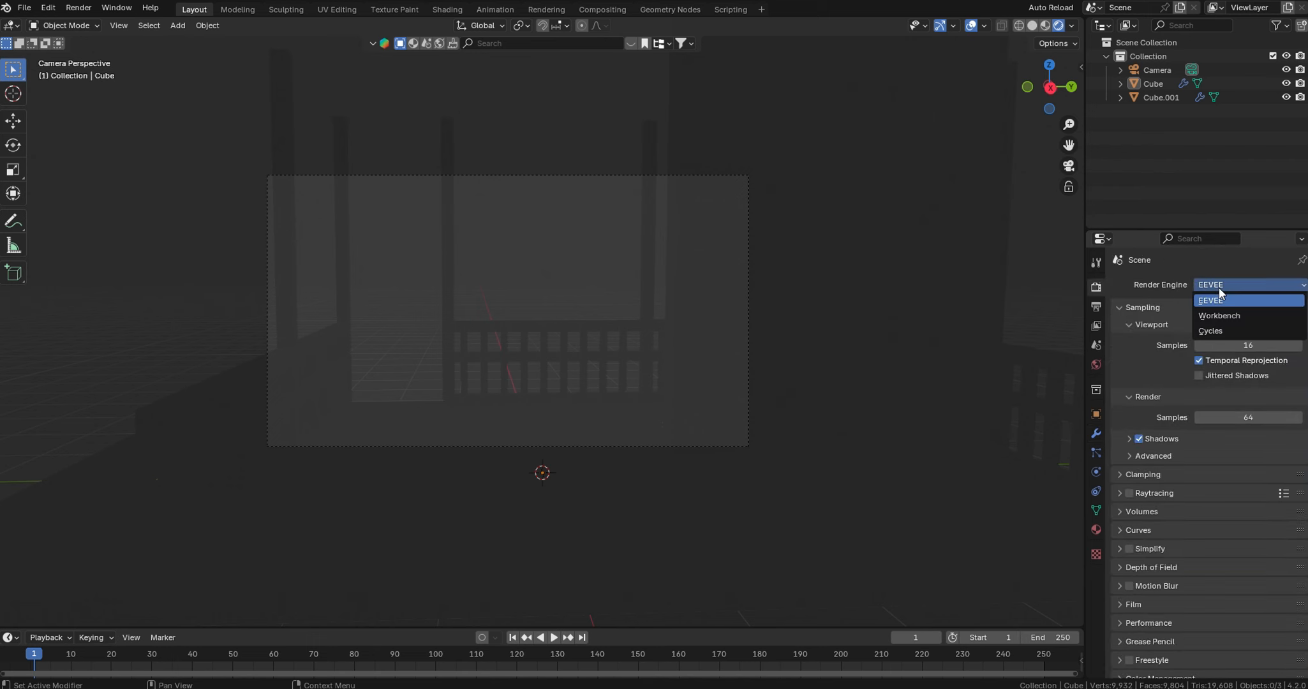
pyautogui.click(1221, 329)
# - Assign a Sky Texture to the world background color and lower its sun elevation to 0.1°
pyautogui.click(1094, 365)
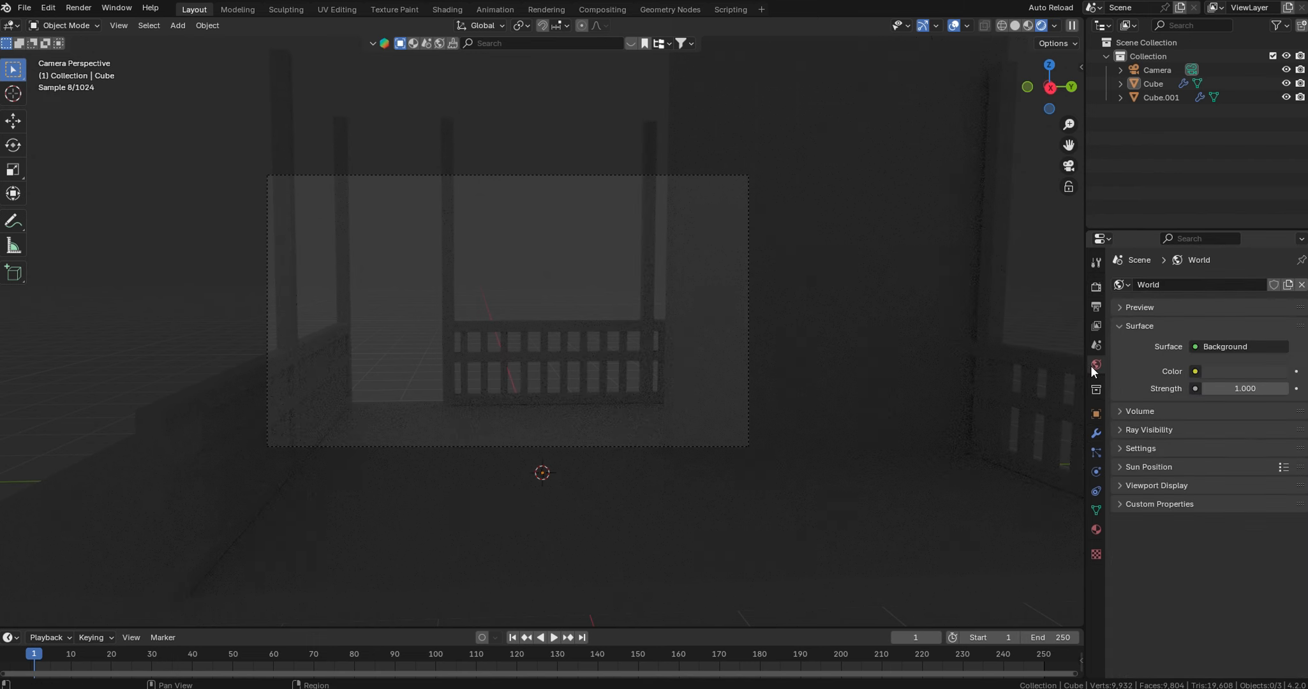
pyautogui.click(1195, 371)
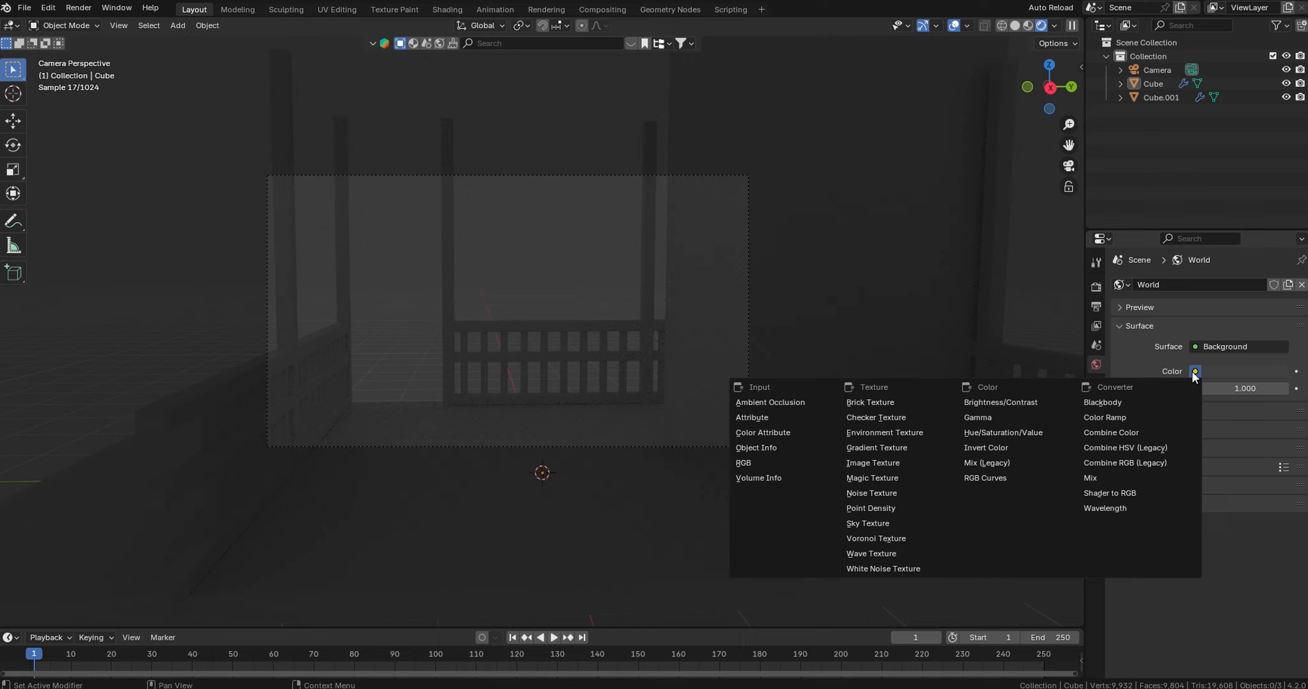
pyautogui.click(905, 523)
pyautogui.moveTo(1238, 453)
pyautogui.mouseDown()
pyautogui.moveTo(1268, 454)
pyautogui.moveTo(1240, 453)
pyautogui.mouseUp()
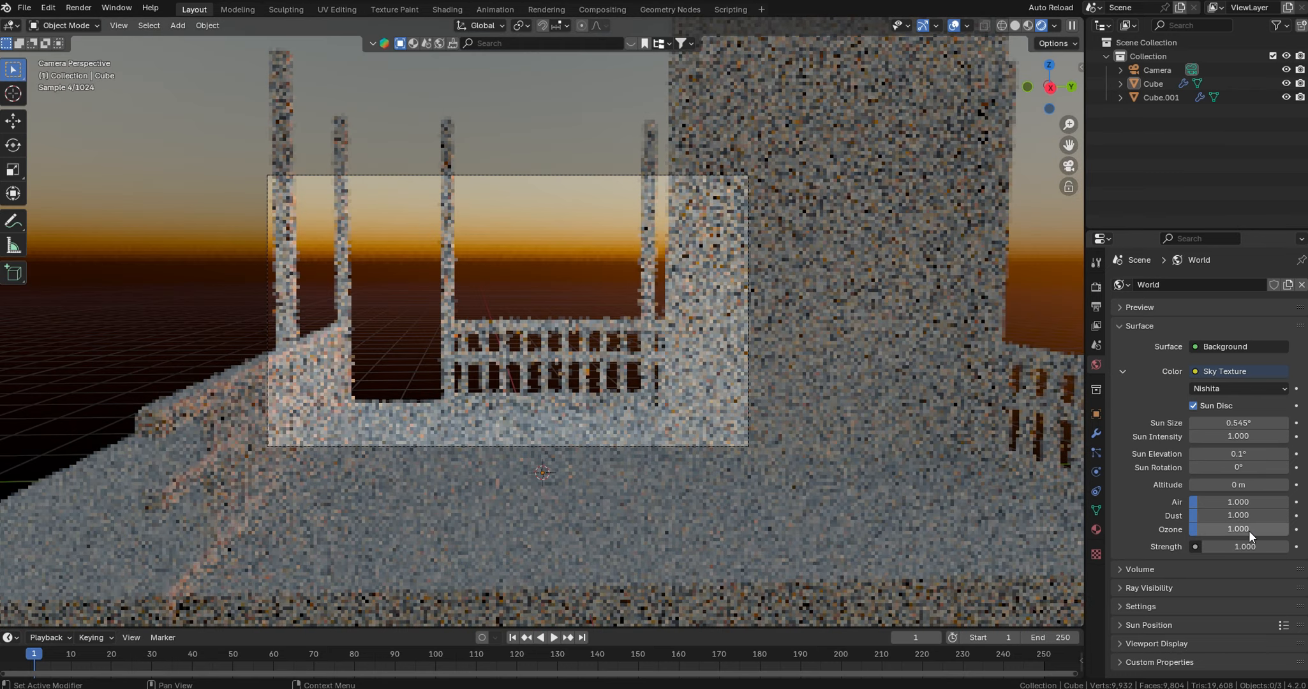
# - Try a Dust value of 10 in the sky texture, and set it back to 1
pyautogui.moveTo(1237, 499); pyautogui.dragTo(1275, 515)
pyautogui.rightClick(1230, 501)
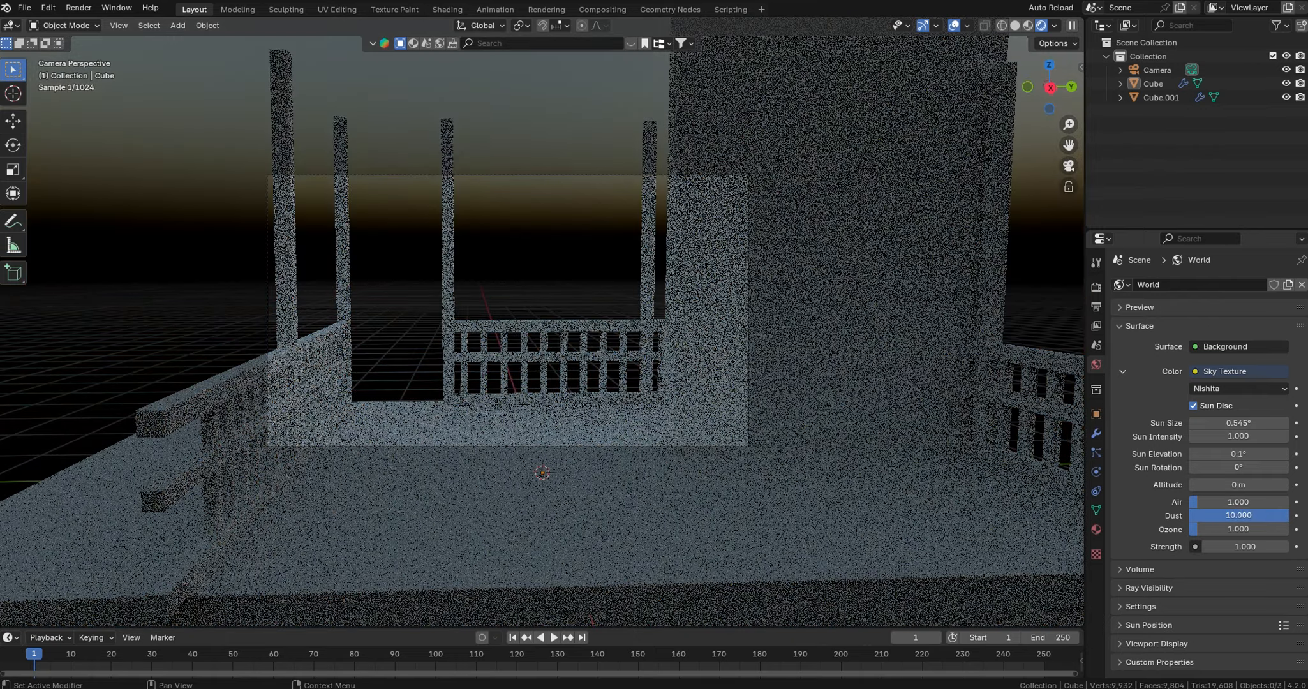
pyautogui.doubleClick(1268, 517)
pyautogui.write('1')
pyautogui.press('Return')
# - Set the sky texture's sun elevation to 11° and its sun rotation to 145°
pyautogui.doubleClick(1250, 453)
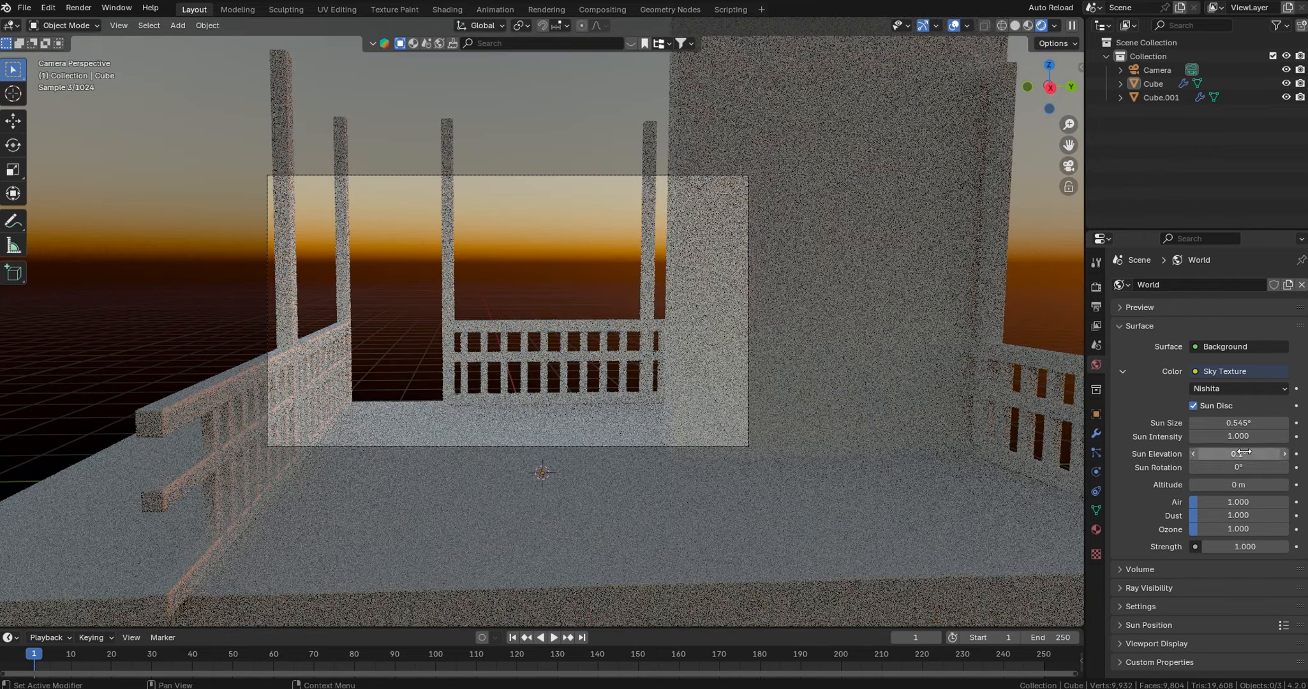
pyautogui.write('2')
pyautogui.press('Return')
pyautogui.moveTo(1231, 453); pyautogui.dragTo(1258, 453)
pyautogui.click(1232, 453)
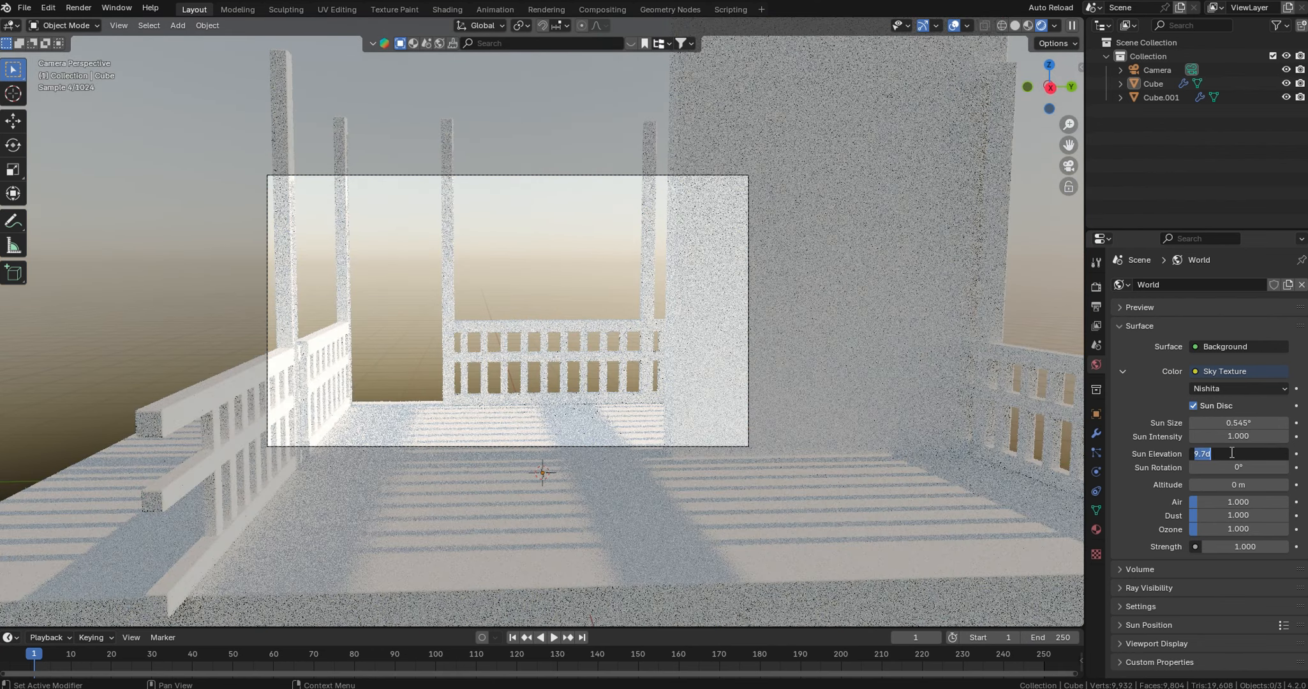
pyautogui.write('11')
pyautogui.press('Return')
pyautogui.click(1248, 471)
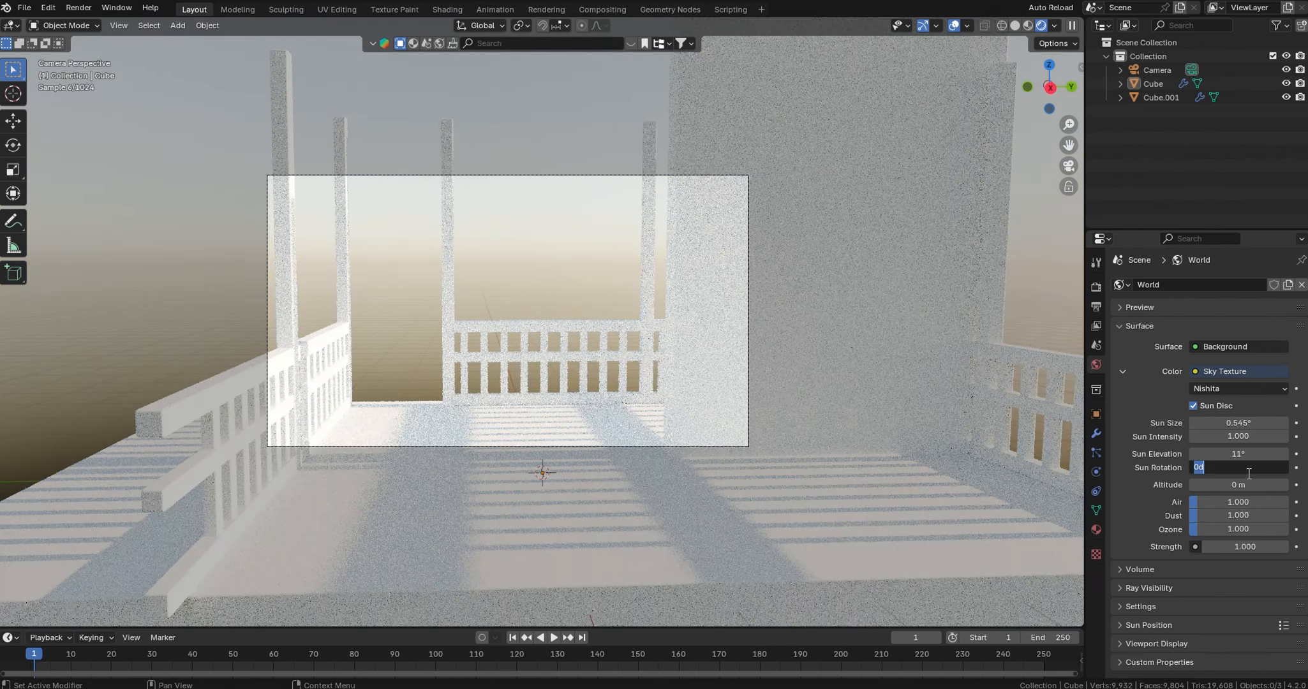
pyautogui.write('145')
pyautogui.press('Return')
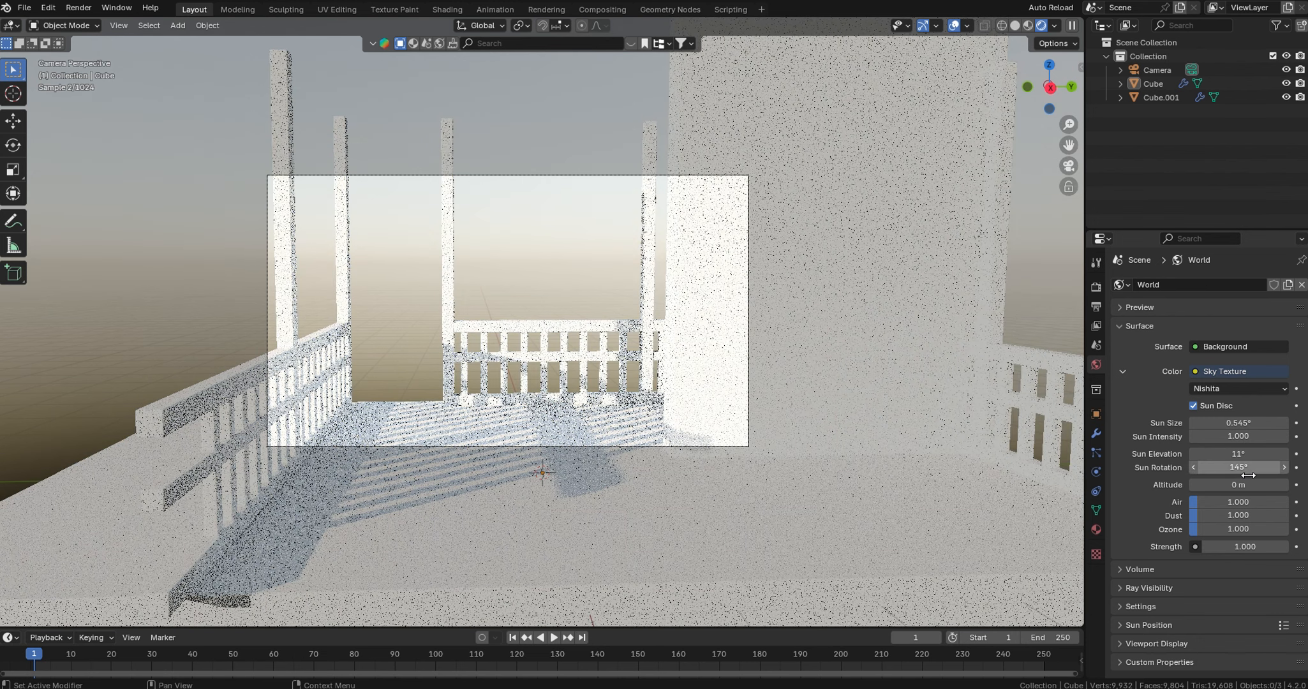
# - Set the sky texture's Dust to 4.946 and the world background strength to 0.4
pyautogui.click(1247, 514)
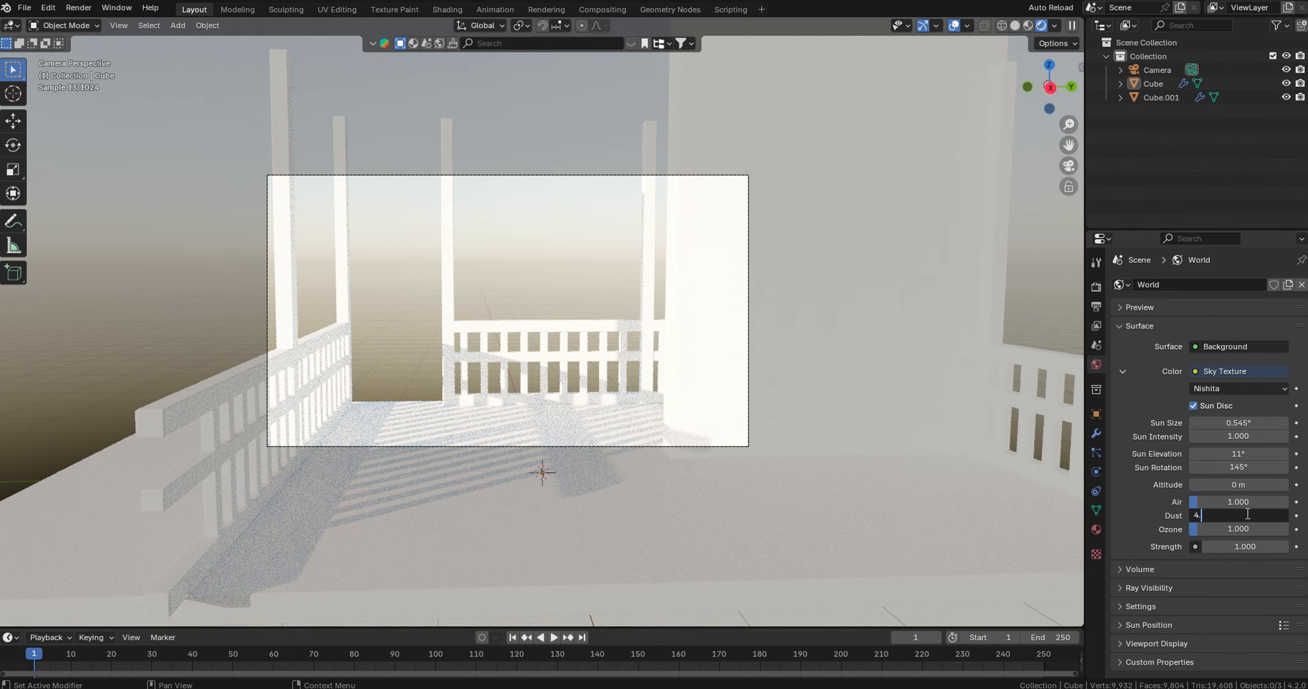
pyautogui.write('4.946')
pyautogui.press('Return')
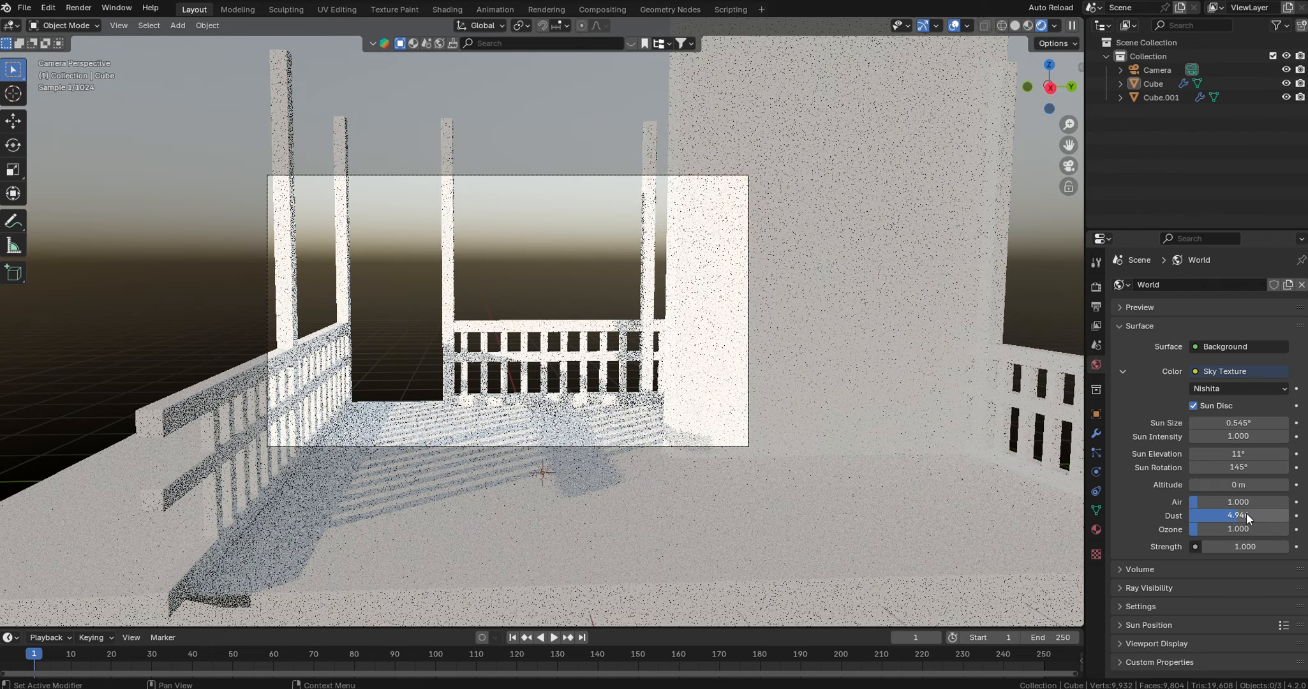
pyautogui.click(1248, 546)
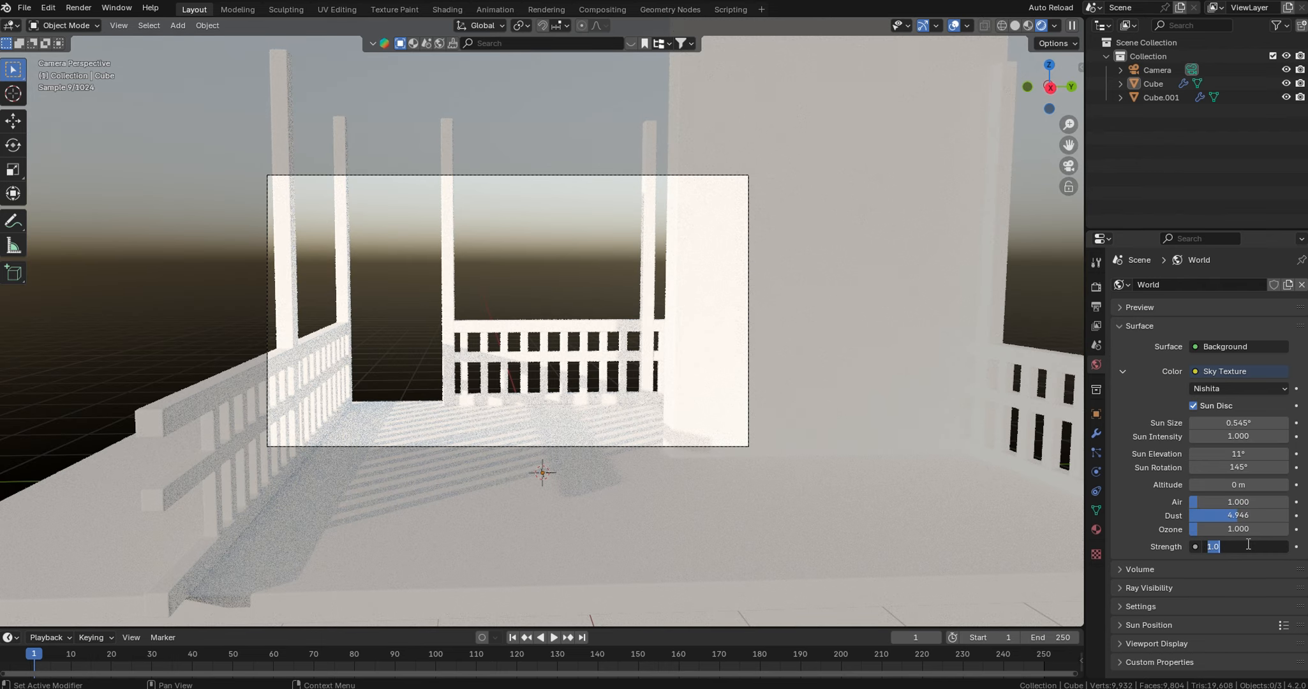
pyautogui.write('.4')
pyautogui.press('Return')
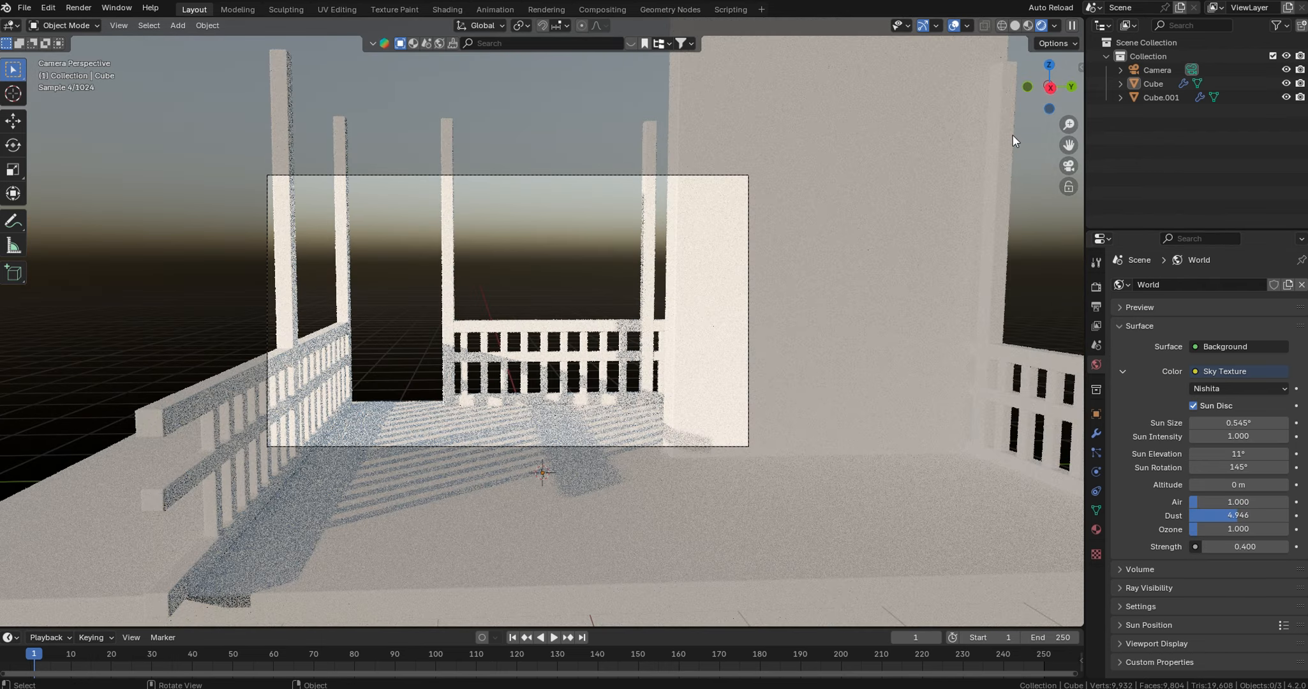
# - Split the 3D viewport, make the new area a Shader Editor and widen it to about half the workspace
pyautogui.moveTo(1073, 36); pyautogui.dragTo(814, 47)
pyautogui.click(831, 25)
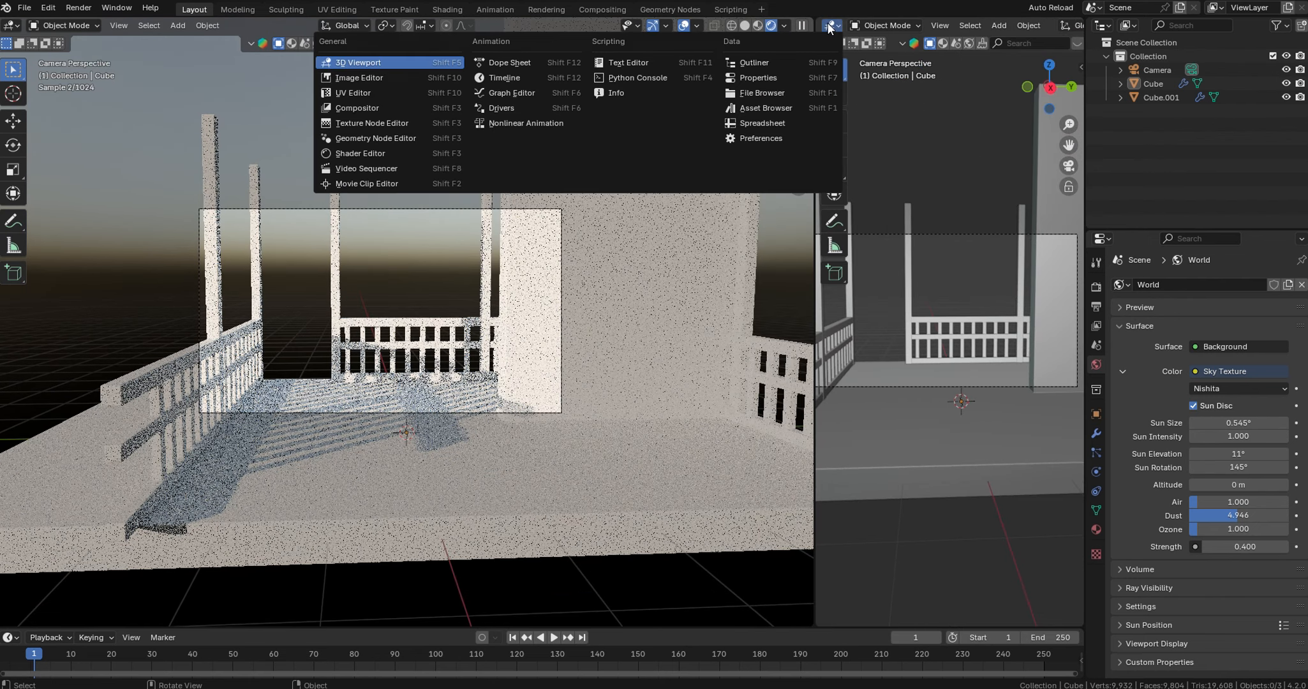
pyautogui.click(367, 153)
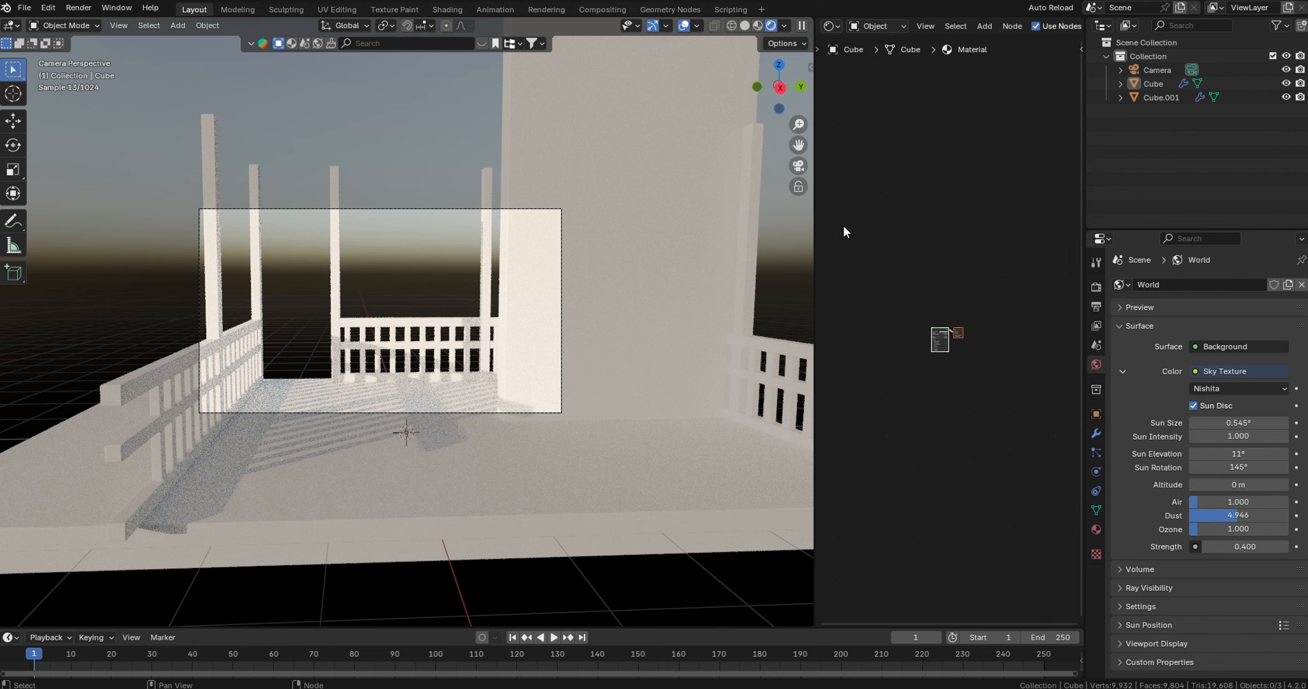
pyautogui.moveTo(820, 235); pyautogui.dragTo(574, 236)
# - Rename the house object's material to "Wooden house"
pyautogui.write('W')
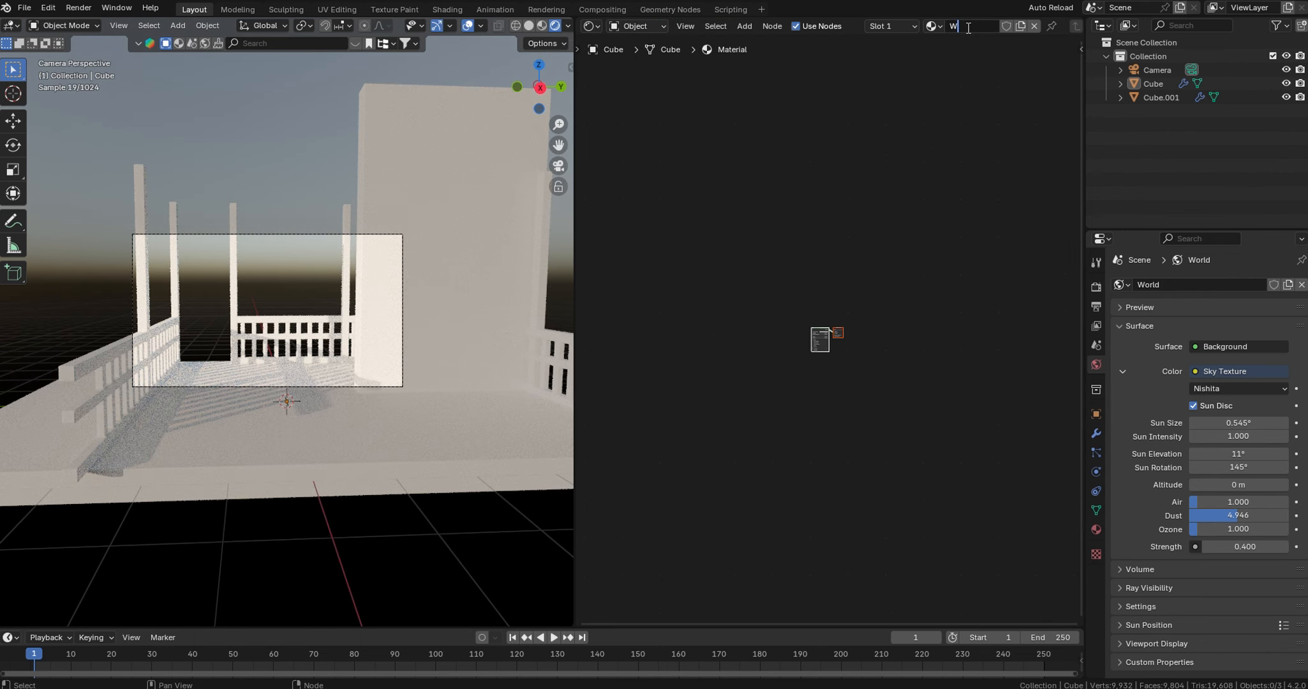
pyautogui.write('ooden house')
pyautogui.press('Return')
# - Search the add-ons in the preferences for "node" and check that Node Wrangler is enabled
pyautogui.click(48, 7)
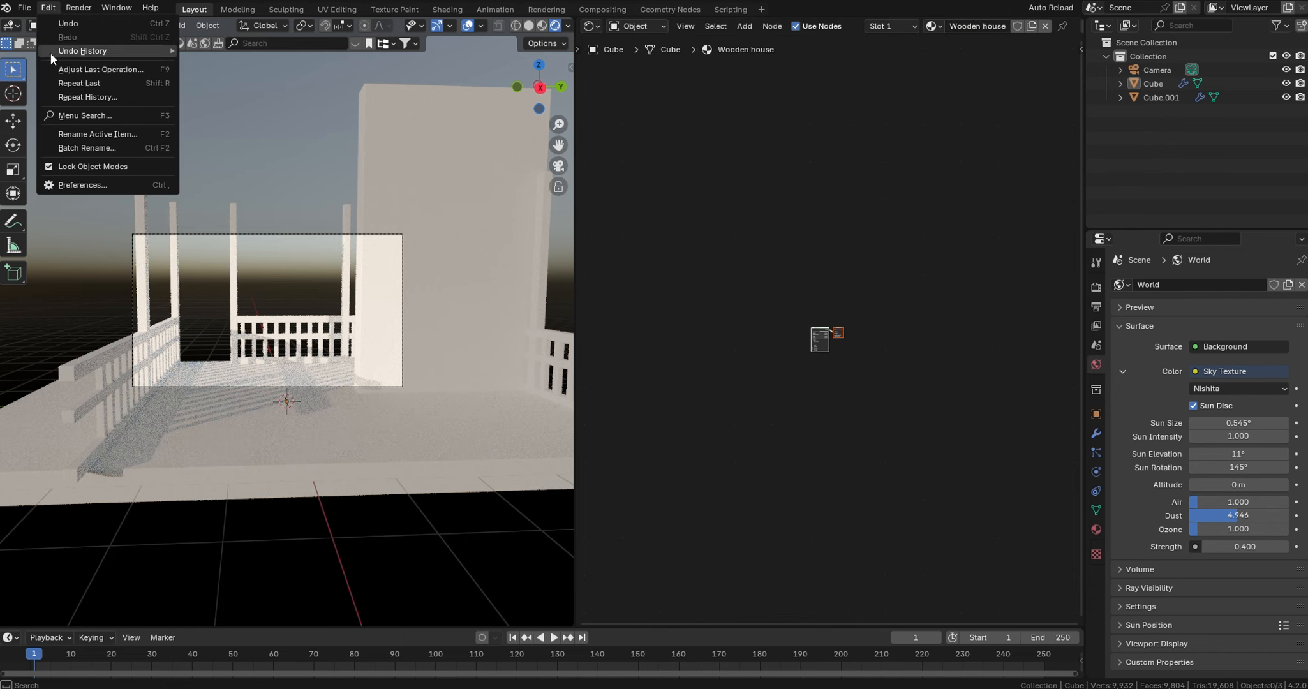
pyautogui.click(89, 185)
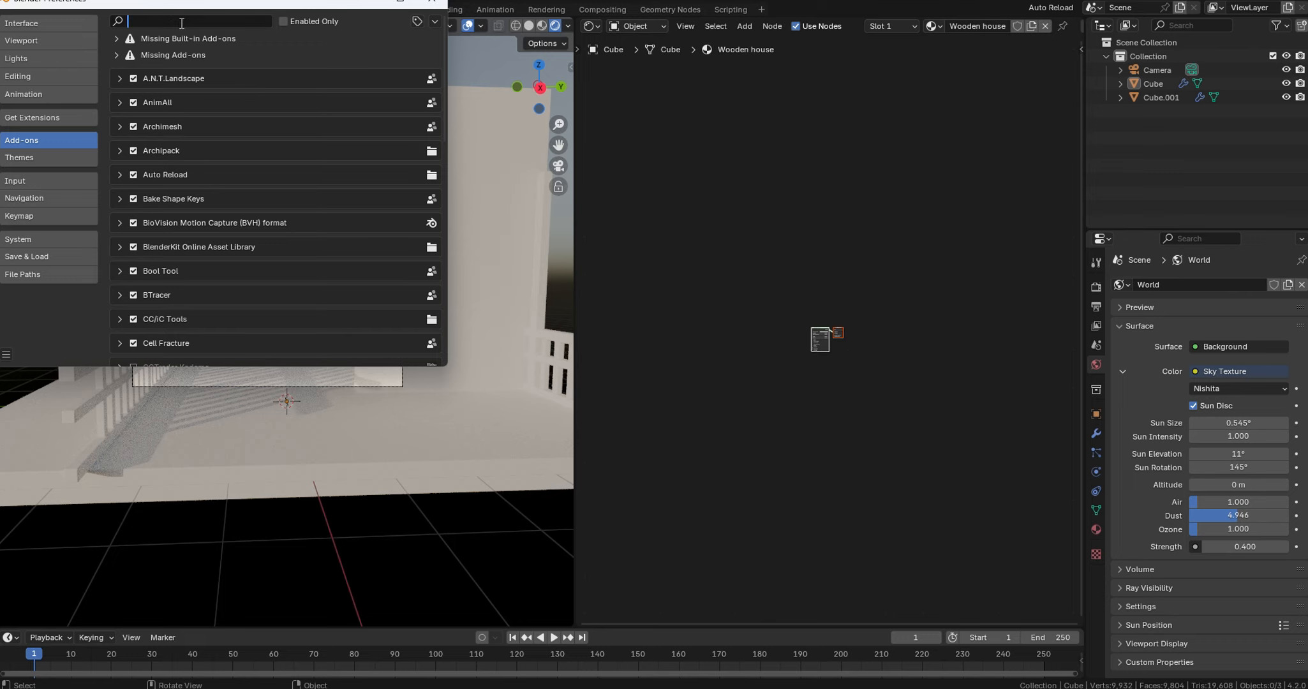
pyautogui.write('node')
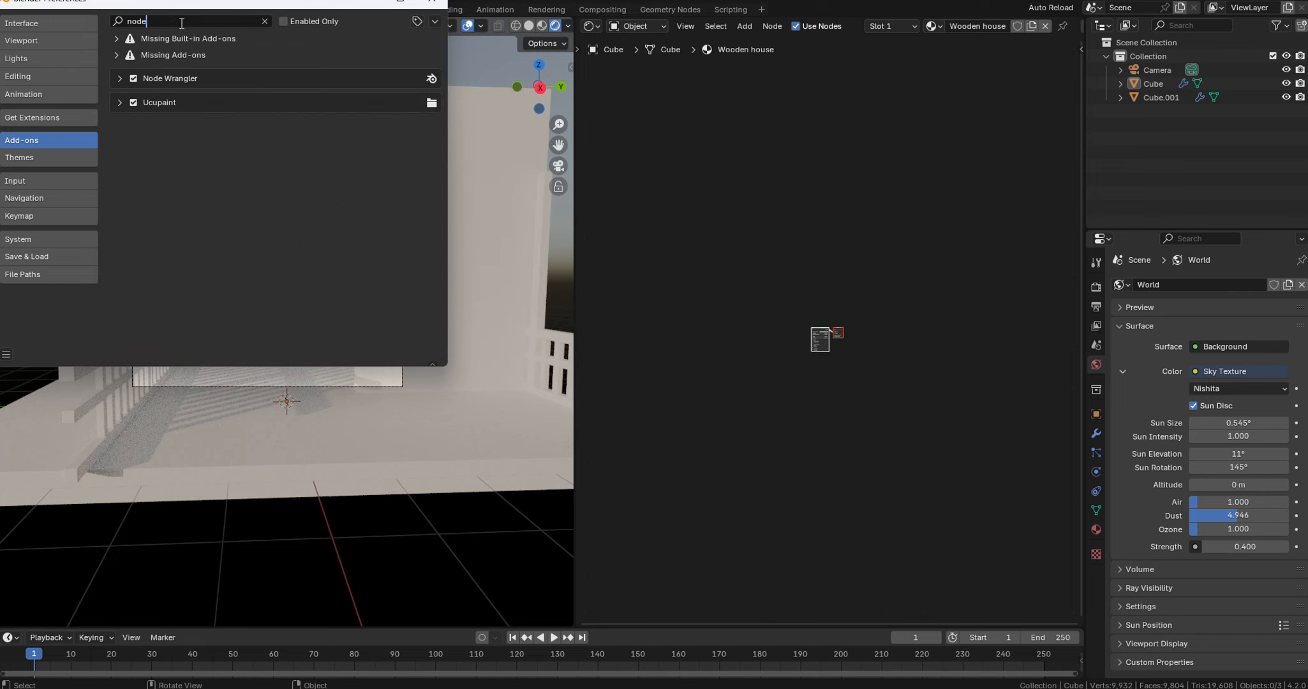
pyautogui.click(133, 79)
pyautogui.click(432, 1)
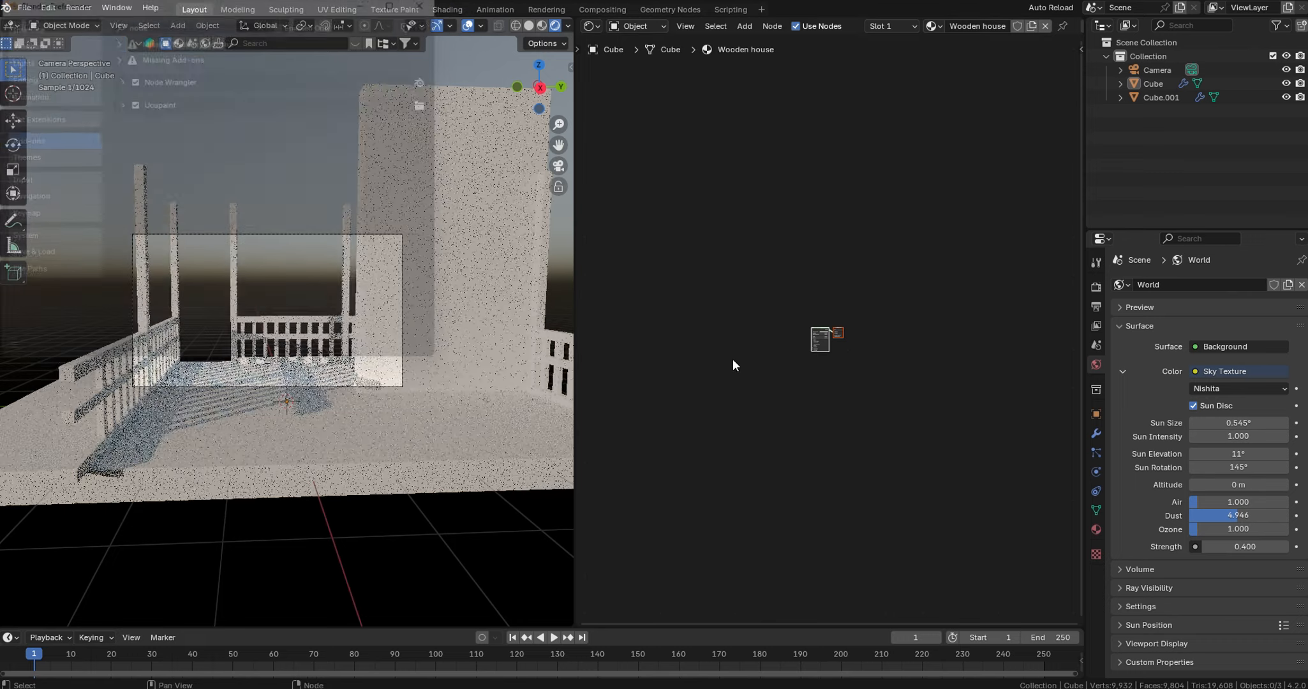
# - Start Node Wrangler's Principled Texture Setup on the Principled BSDF node of the Wooden house material
pyautogui.keyDown('ctrl'); pyautogui.moveTo(826, 409); pyautogui.dragTo(747, 91, button='middle'); pyautogui.keyUp('ctrl')
pyautogui.moveTo(785, 376); pyautogui.dragTo(777, 264, button='middle')
pyautogui.keyDown('ctrl'); pyautogui.moveTo(342, 436); pyautogui.dragTo(343, 406, button='middle'); pyautogui.keyUp('ctrl')
pyautogui.moveTo(776, 272); pyautogui.dragTo(880, 283, button='middle')
pyautogui.keyDown('ctrl'); pyautogui.moveTo(880, 283); pyautogui.dragTo(871, 313, button='middle'); pyautogui.keyUp('ctrl')
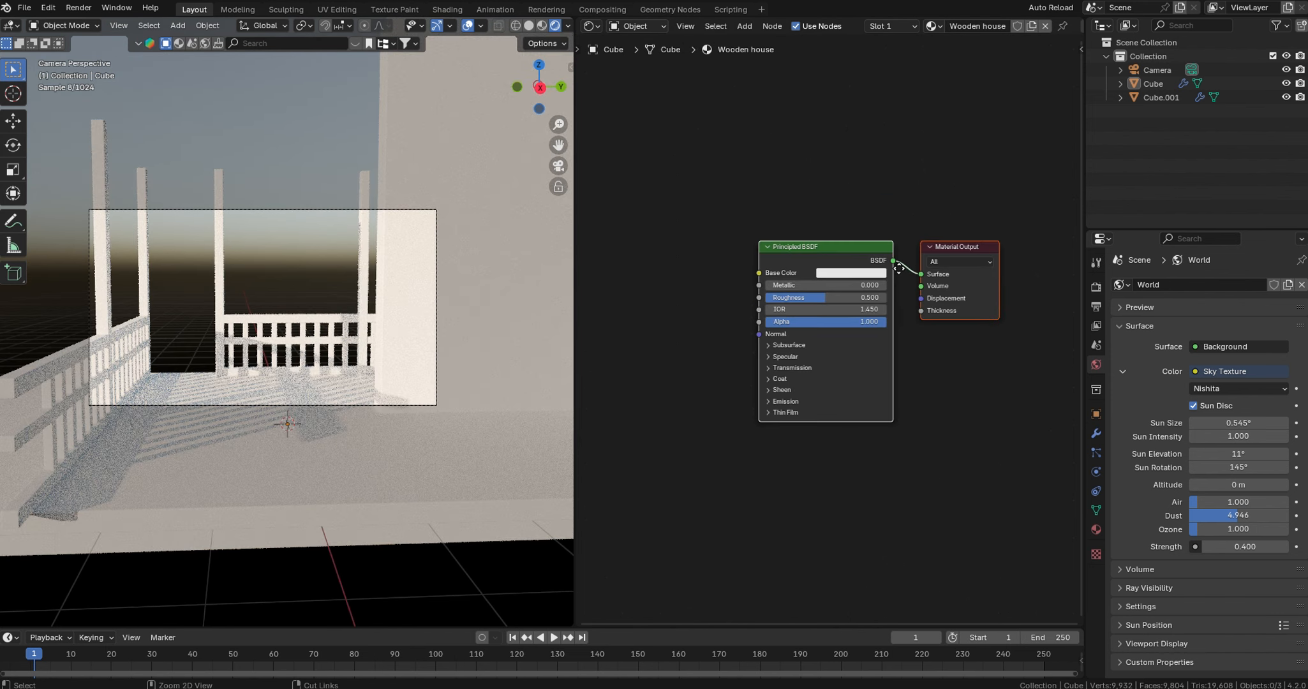
pyautogui.click(799, 249)
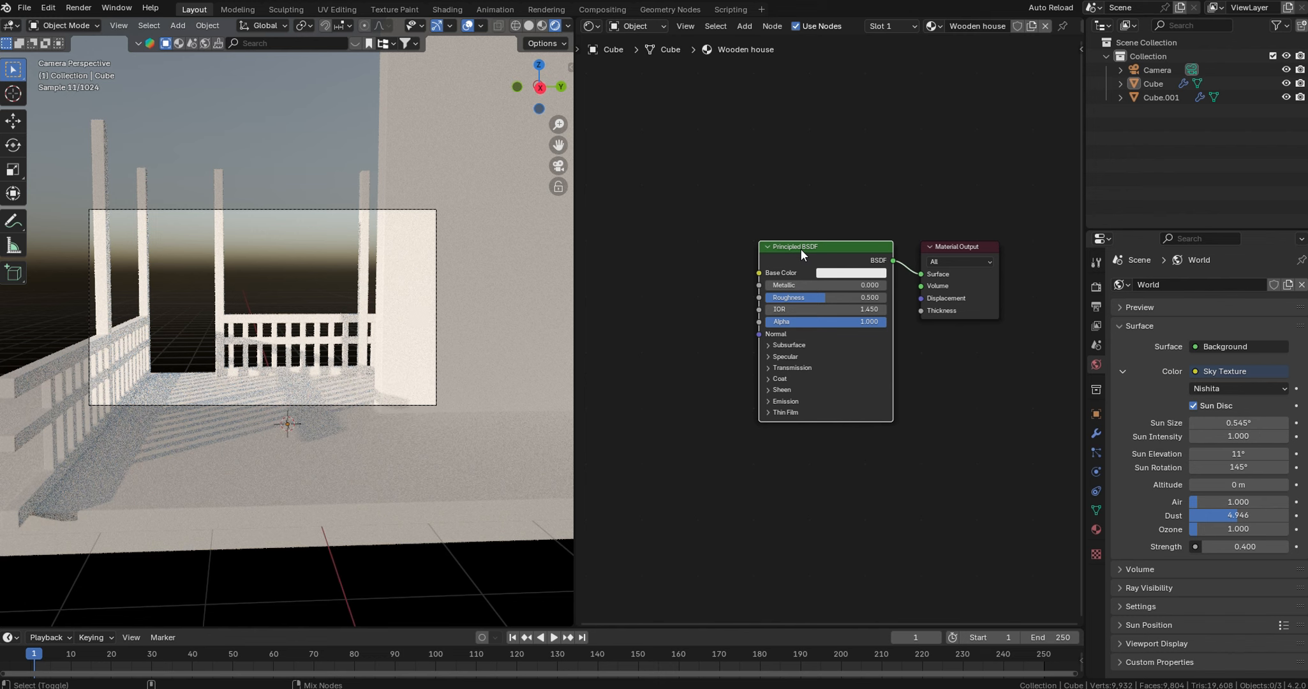
pyautogui.hotkey('ctrl', 'shift', 't')
pyautogui.scroll(-5, 293, 406)
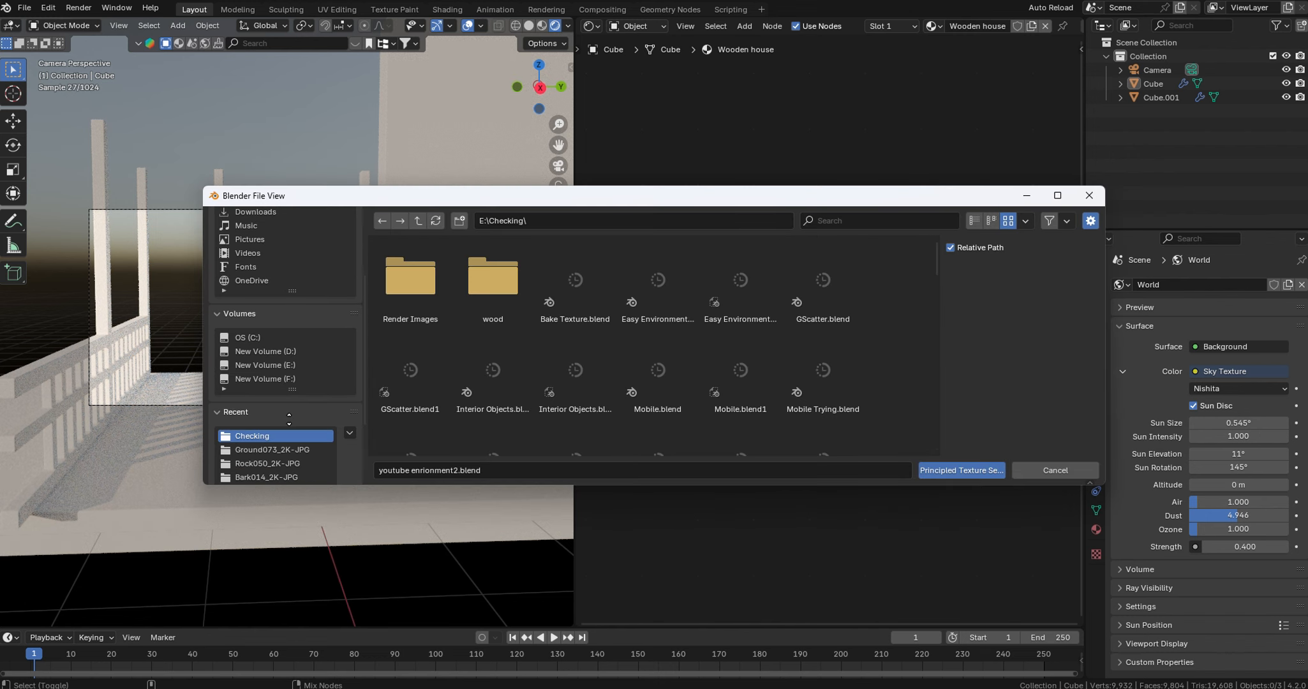
# - Load the WoodFloor007_2K-JPG color, displacement, second normal and roughness maps from the F: drive into the Wooden house material
pyautogui.click(293, 365)
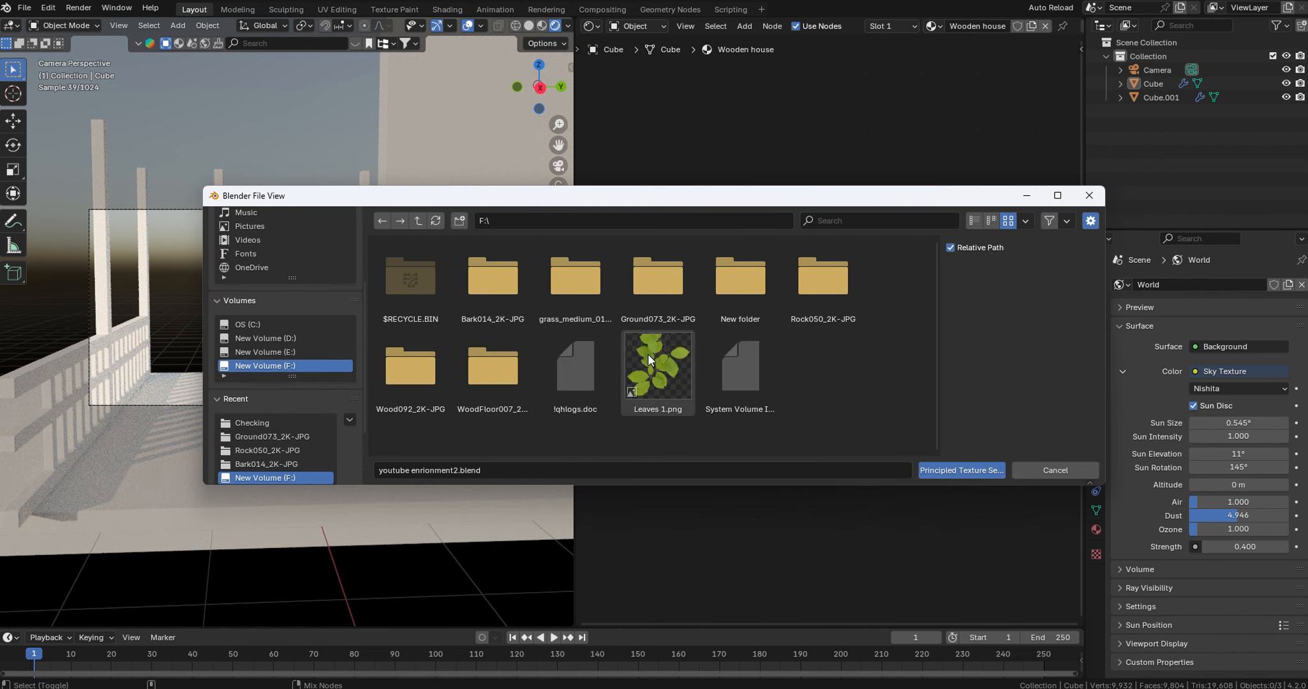
pyautogui.doubleClick(483, 363)
pyautogui.click(734, 287)
pyautogui.keyDown('ctrl'); pyautogui.click(830, 296); pyautogui.keyUp('ctrl')
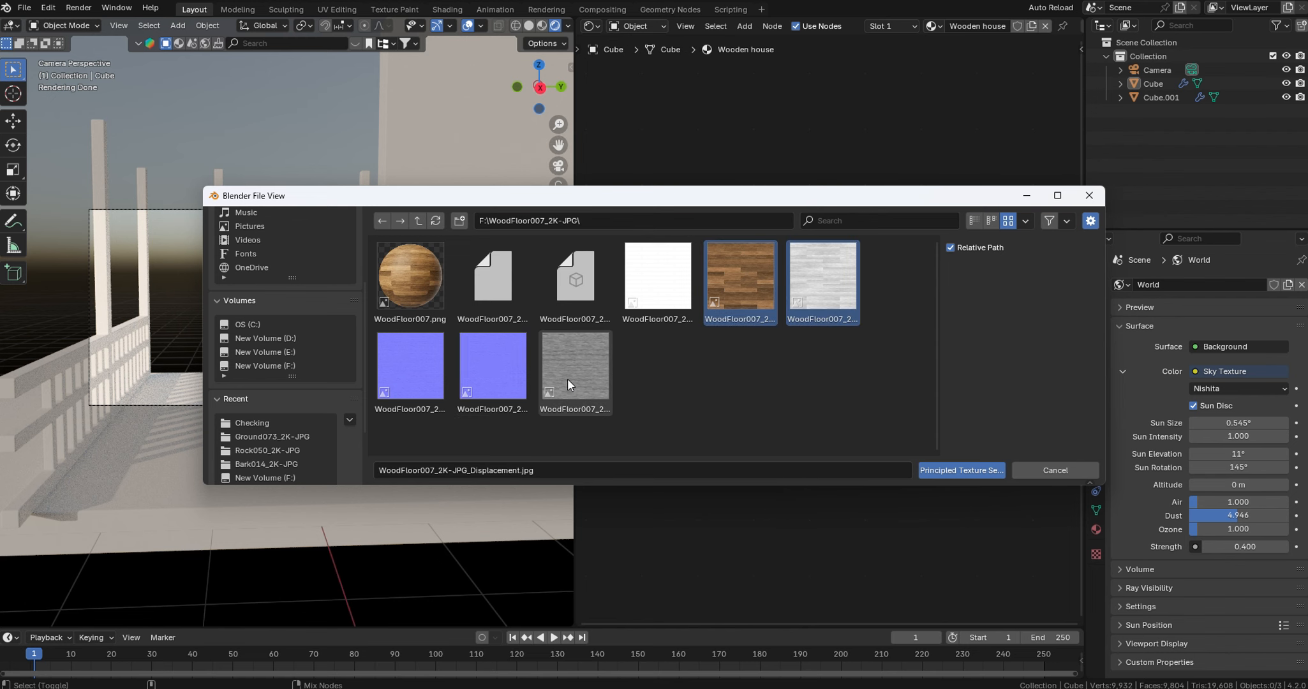
pyautogui.keyDown('ctrl'); pyautogui.click(509, 373); pyautogui.keyUp('ctrl')
pyautogui.keyDown('ctrl'); pyautogui.click(573, 374); pyautogui.keyUp('ctrl')
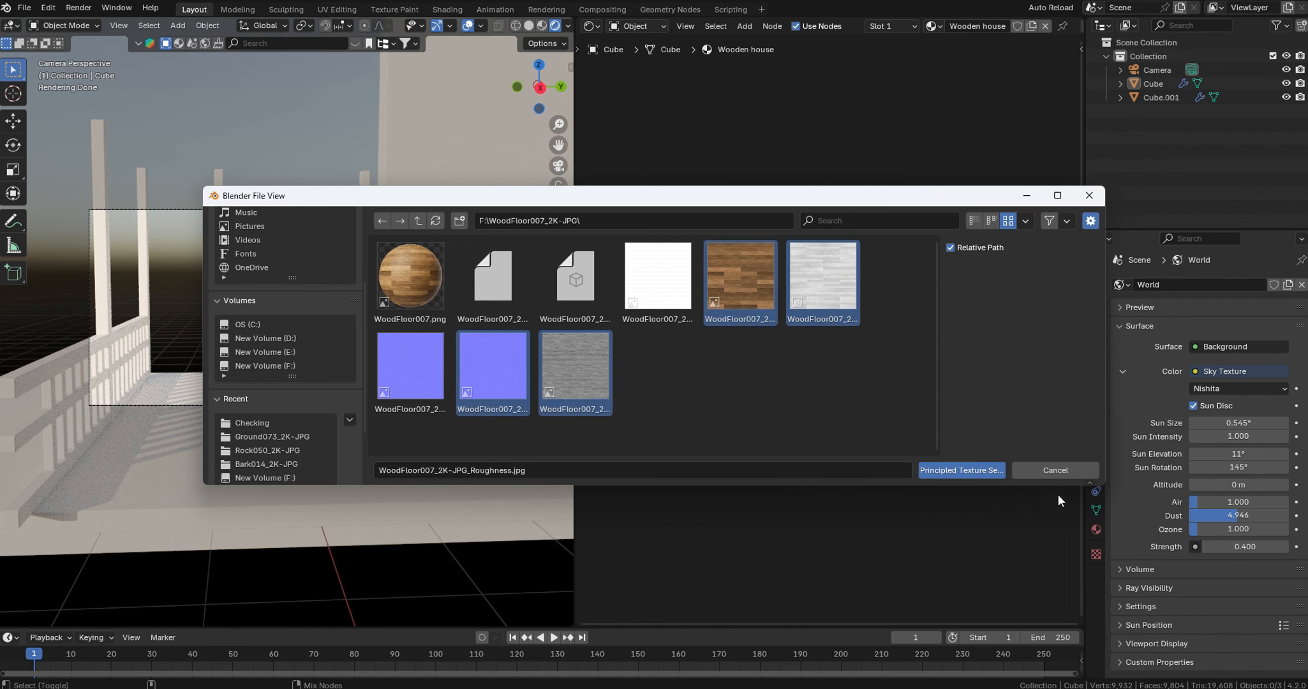
pyautogui.click(957, 470)
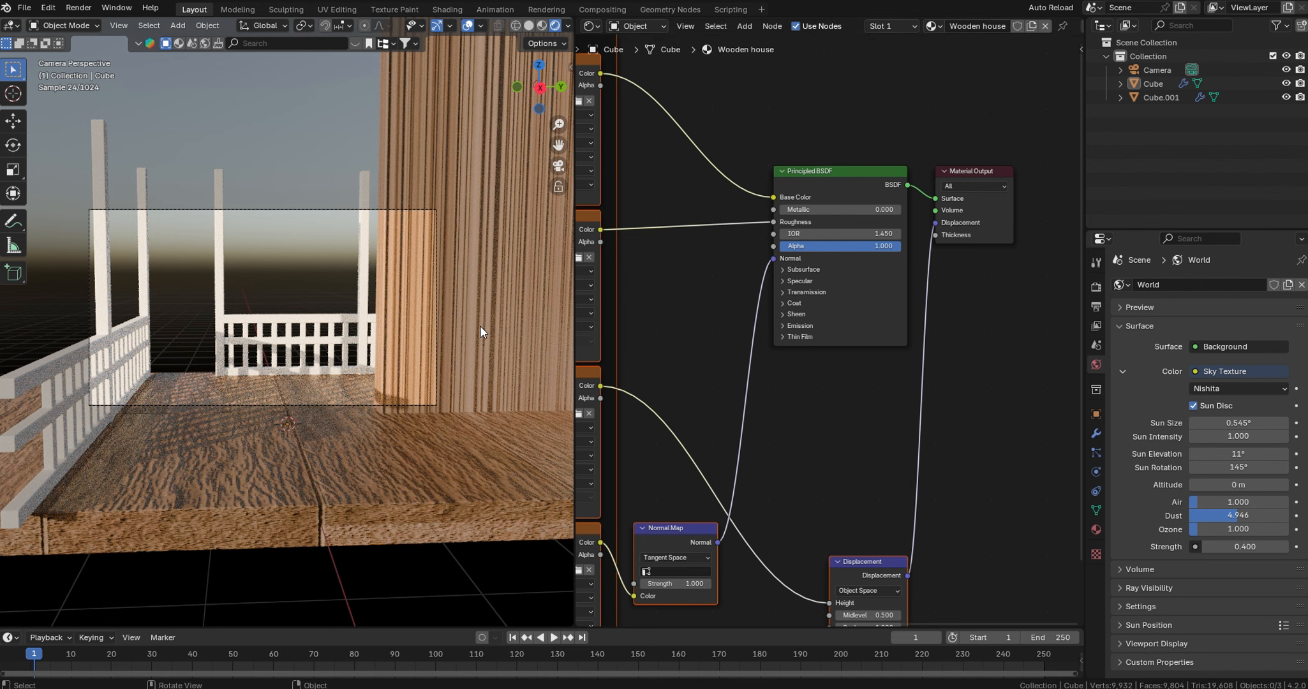
# - Unwrap the house mesh with Smart UV Project at its default settings and return to Object Mode
pyautogui.press('Tab')
pyautogui.press('u')
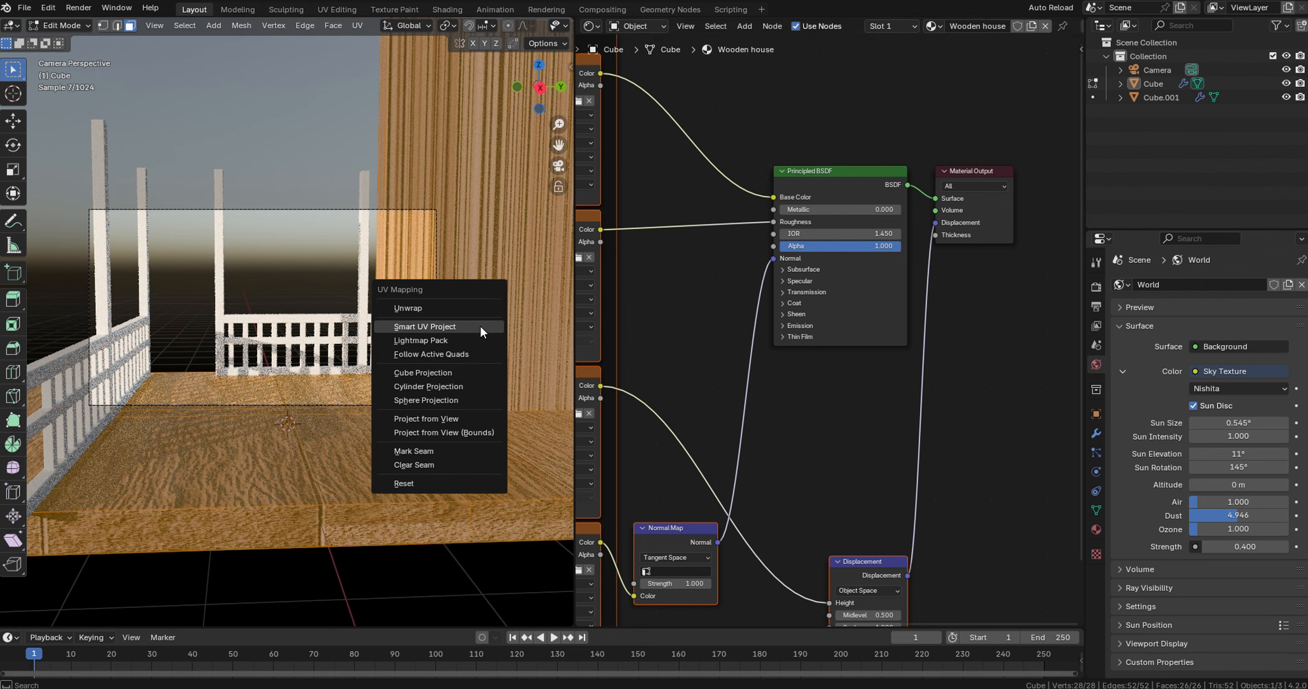
pyautogui.click(481, 325)
pyautogui.click(447, 456)
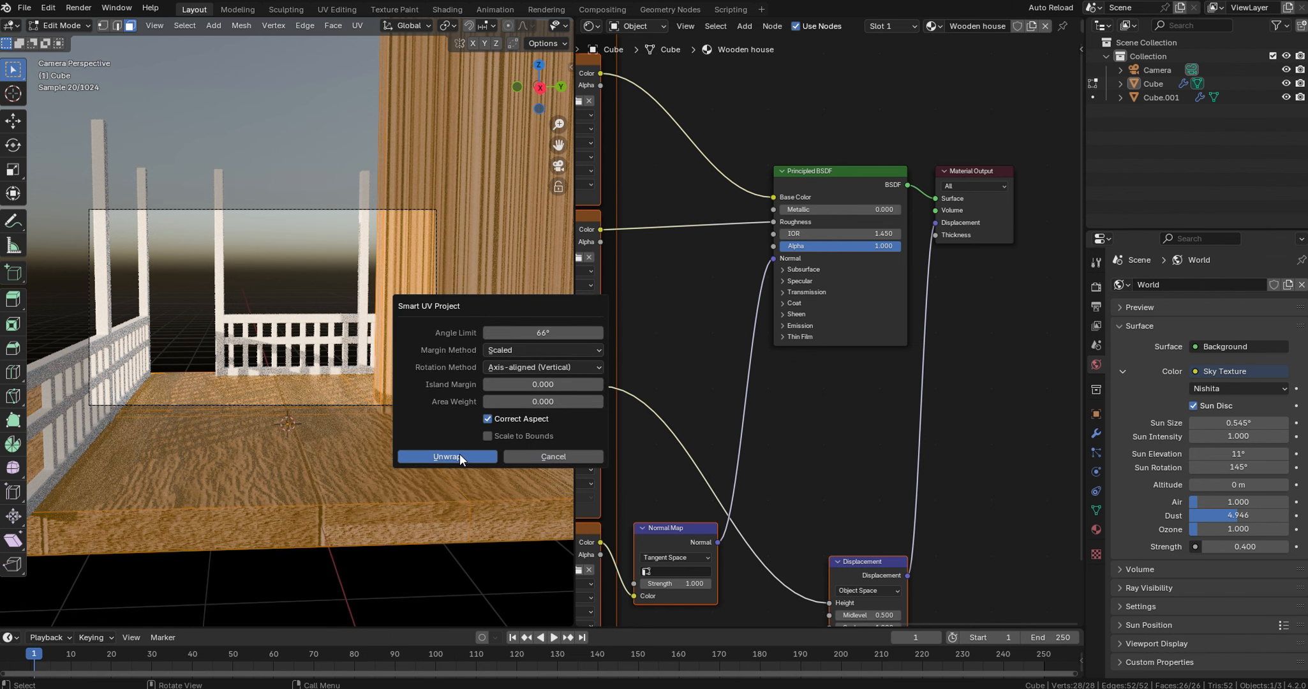
pyautogui.press('Tab')
# - Set the Scale of the Wooden house material's Displacement node to 0.1
pyautogui.moveTo(803, 568); pyautogui.dragTo(807, 404, button='middle')
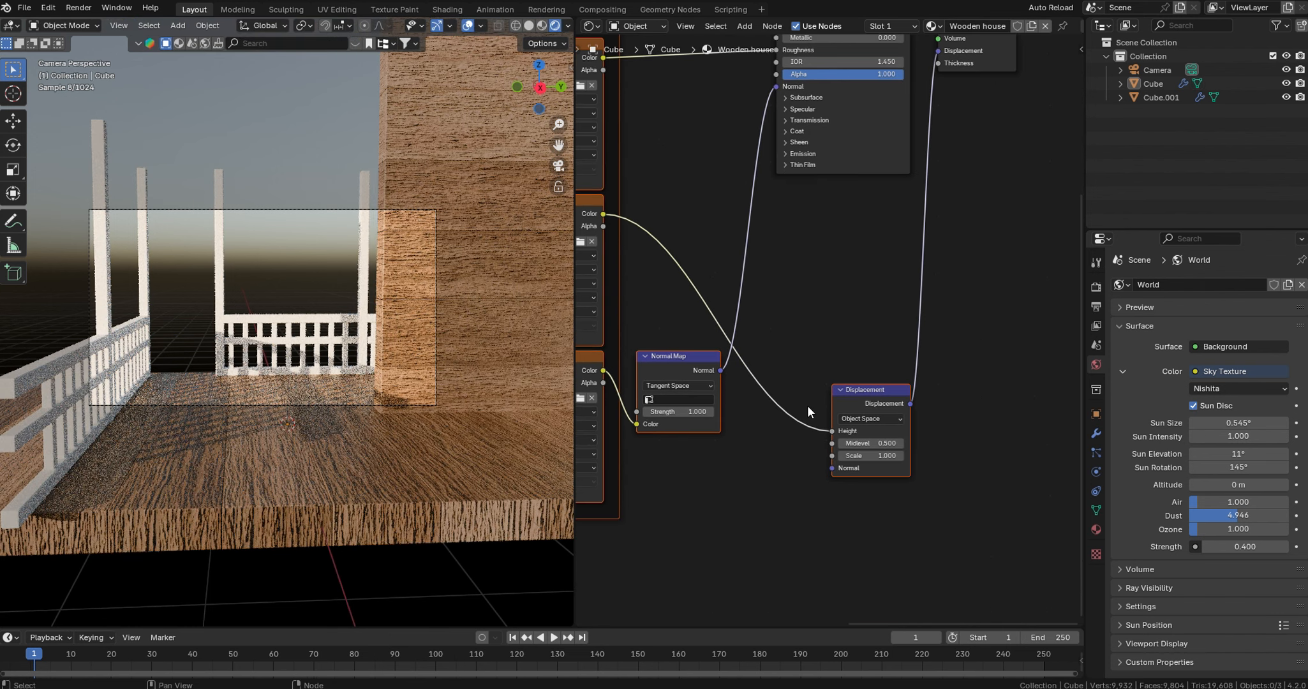
pyautogui.scroll(2, 807, 405)
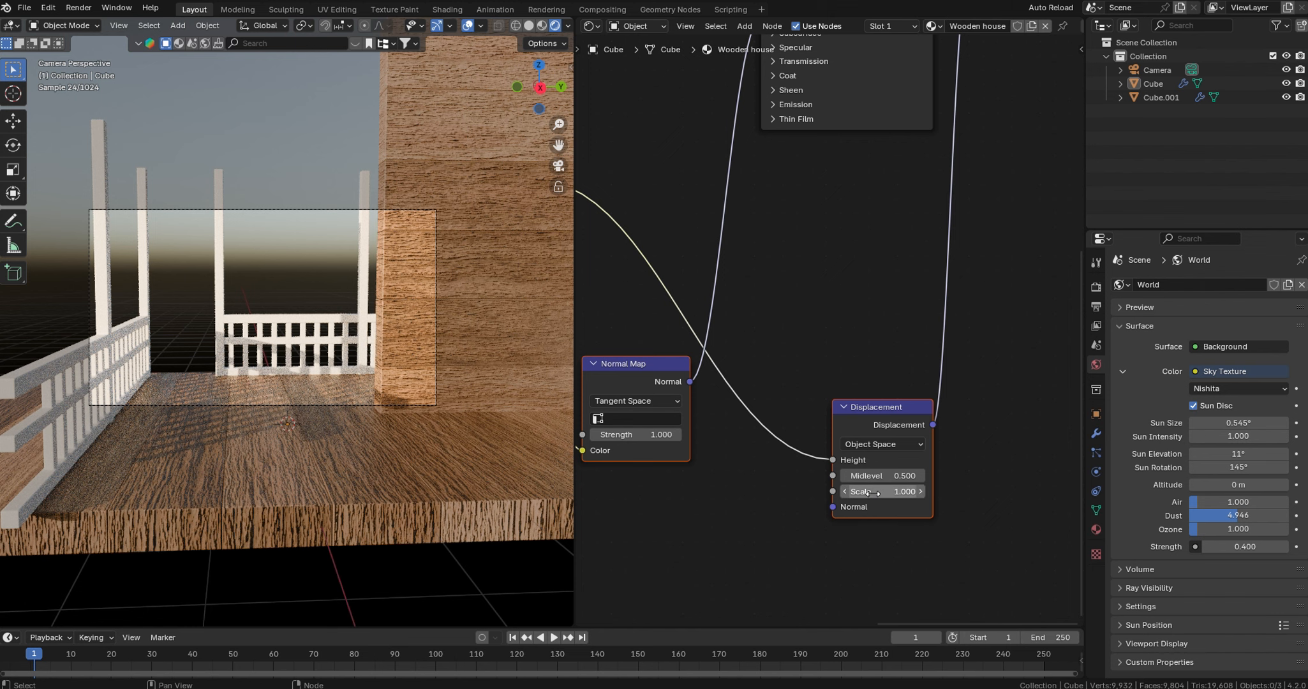
pyautogui.click(873, 492)
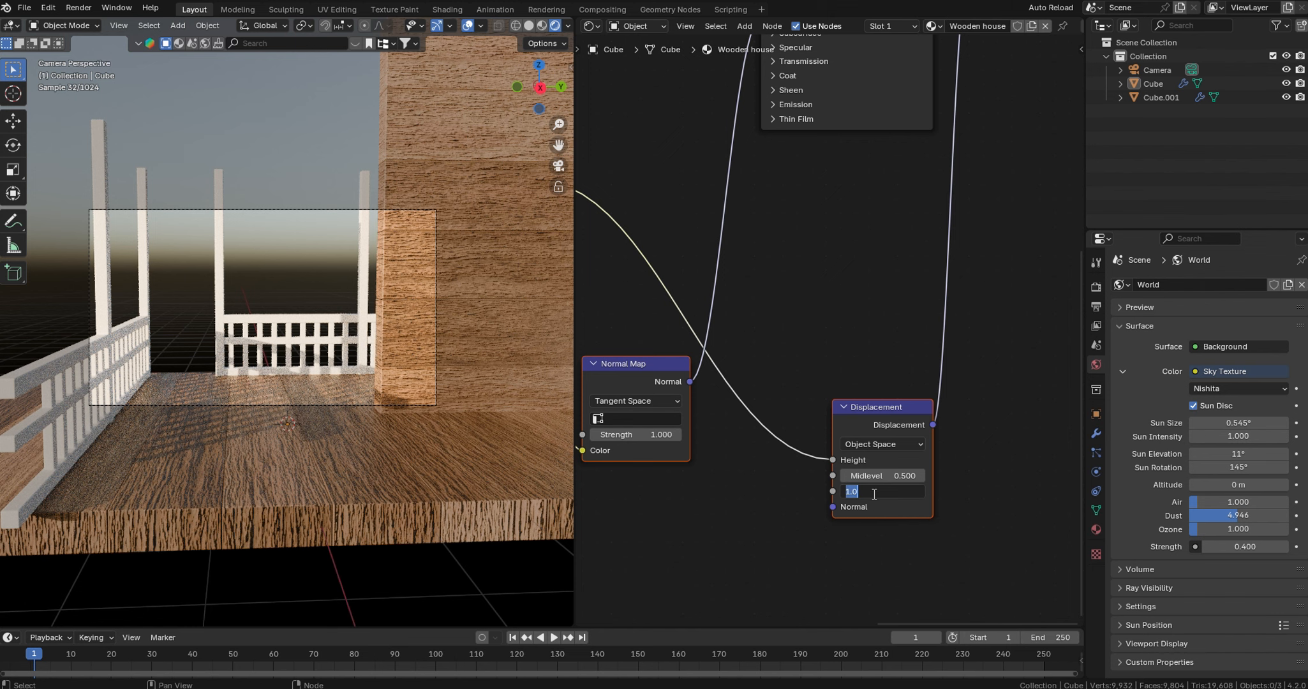
pyautogui.write('0.1')
pyautogui.press('Return')
# - Set the Wooden house texture mapping to a scale of 3 on all axes and a Z rotation of 90°
pyautogui.moveTo(713, 285); pyautogui.dragTo(784, 496, button='middle')
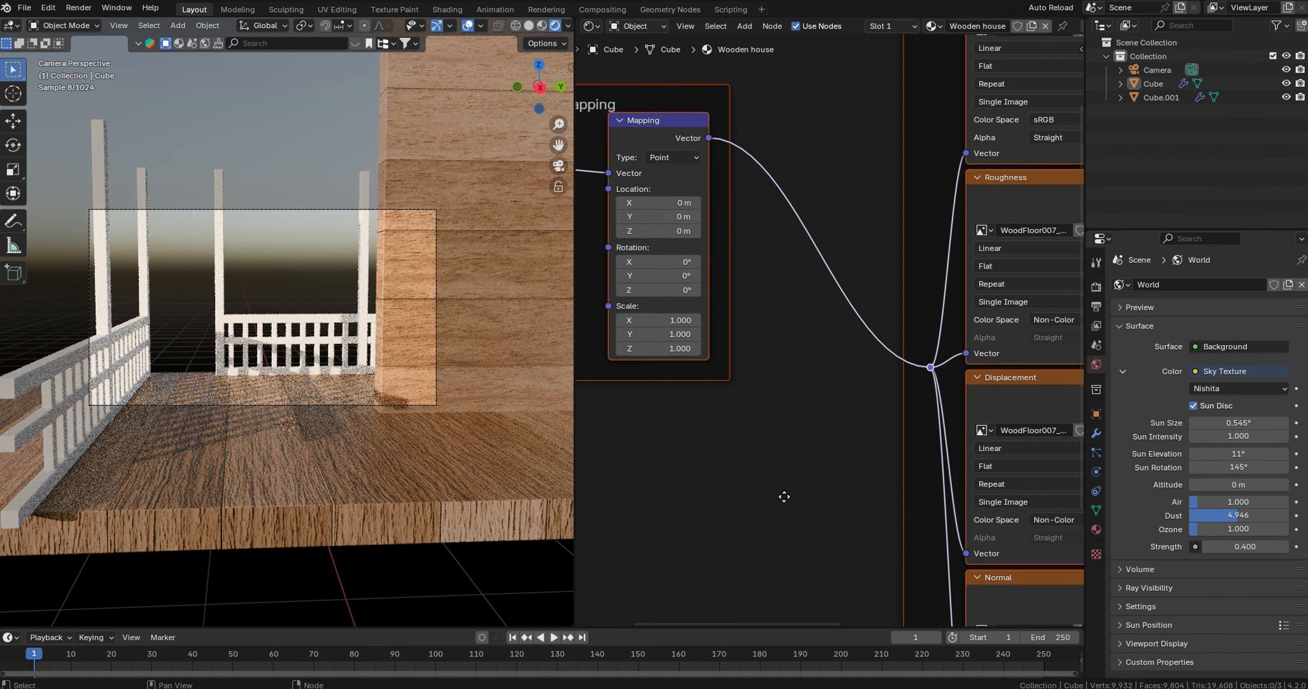
pyautogui.moveTo(677, 322); pyautogui.dragTo(677, 349)
pyautogui.write('3')
pyautogui.press('Return')
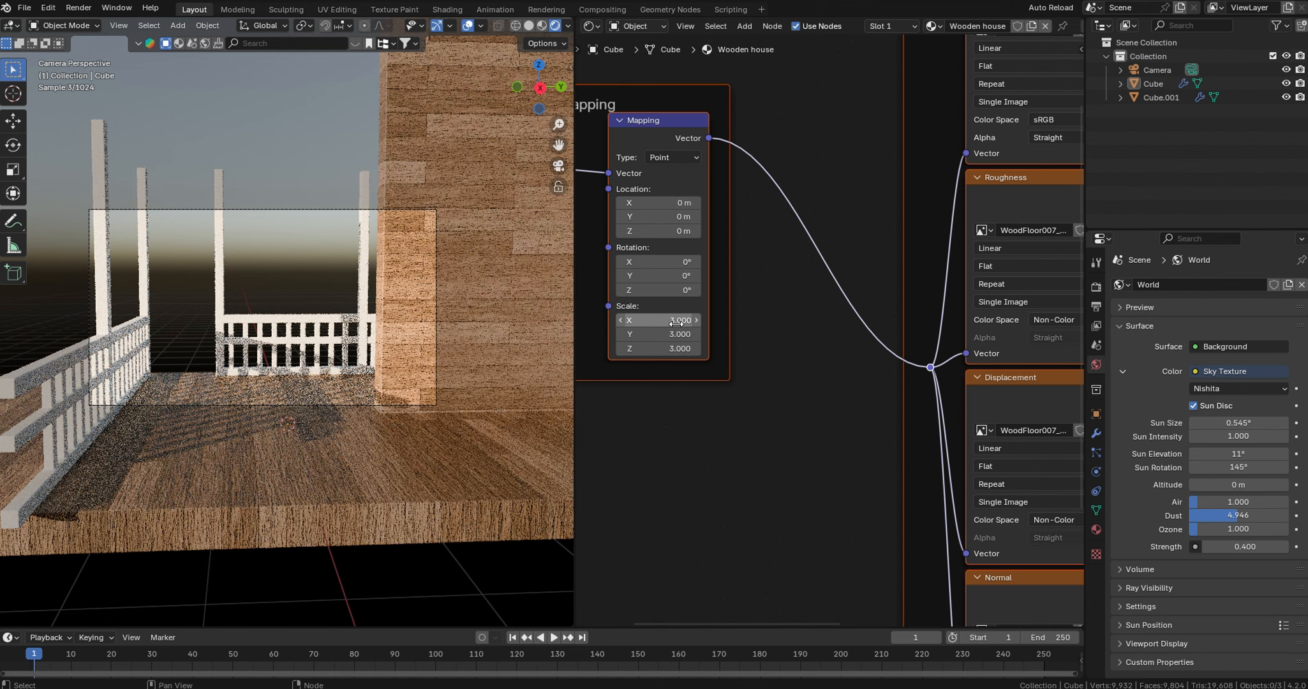
pyautogui.click(676, 296)
pyautogui.write('90')
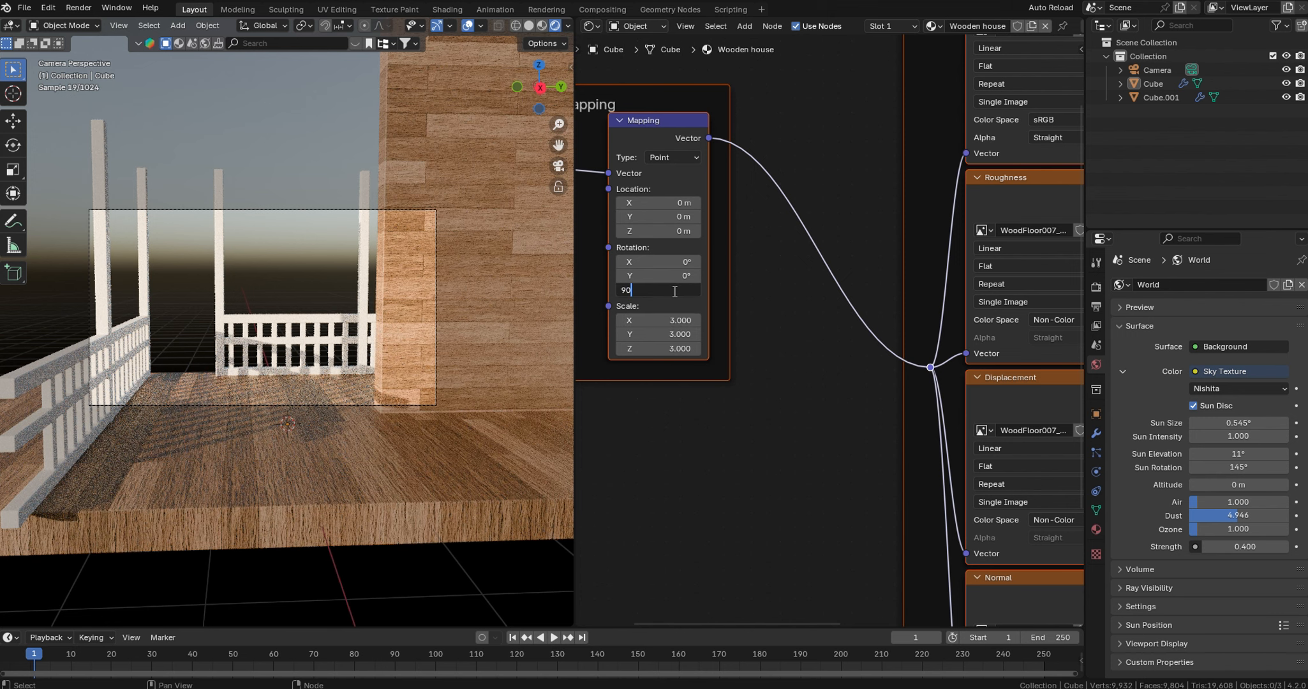
pyautogui.press('Return')
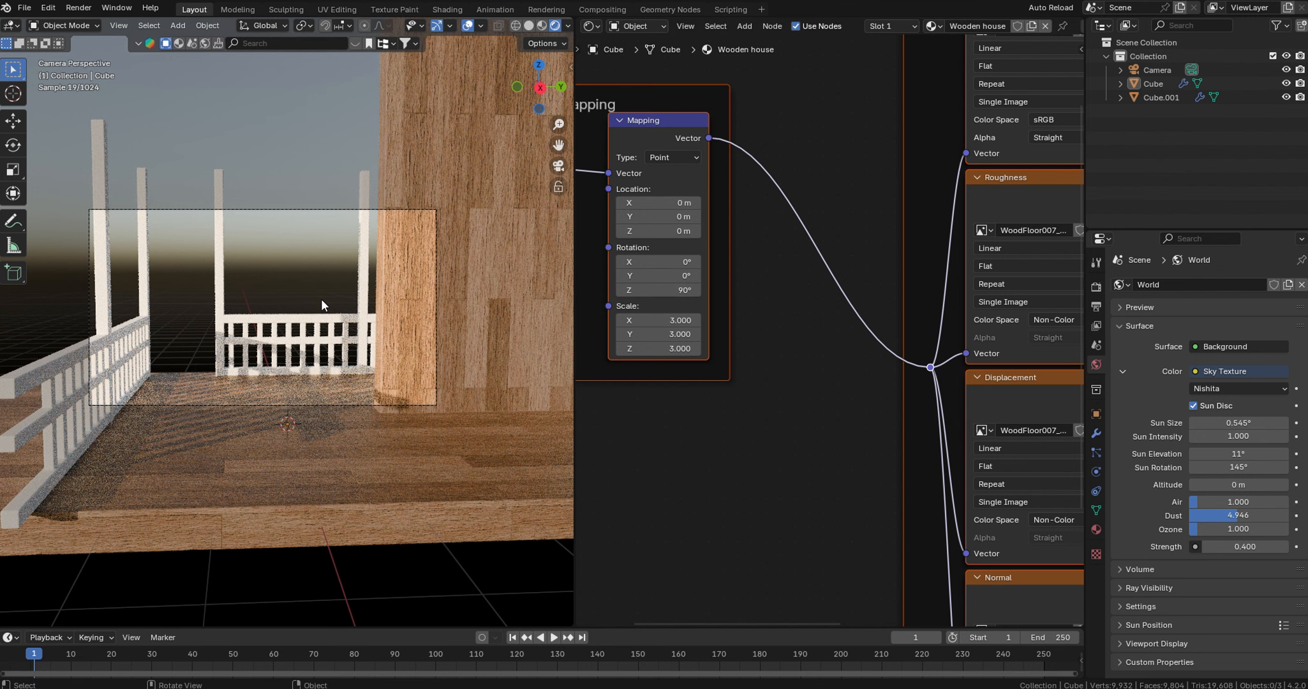
# - Select the porch railing object and rename its material to "wood"
pyautogui.click(319, 326)
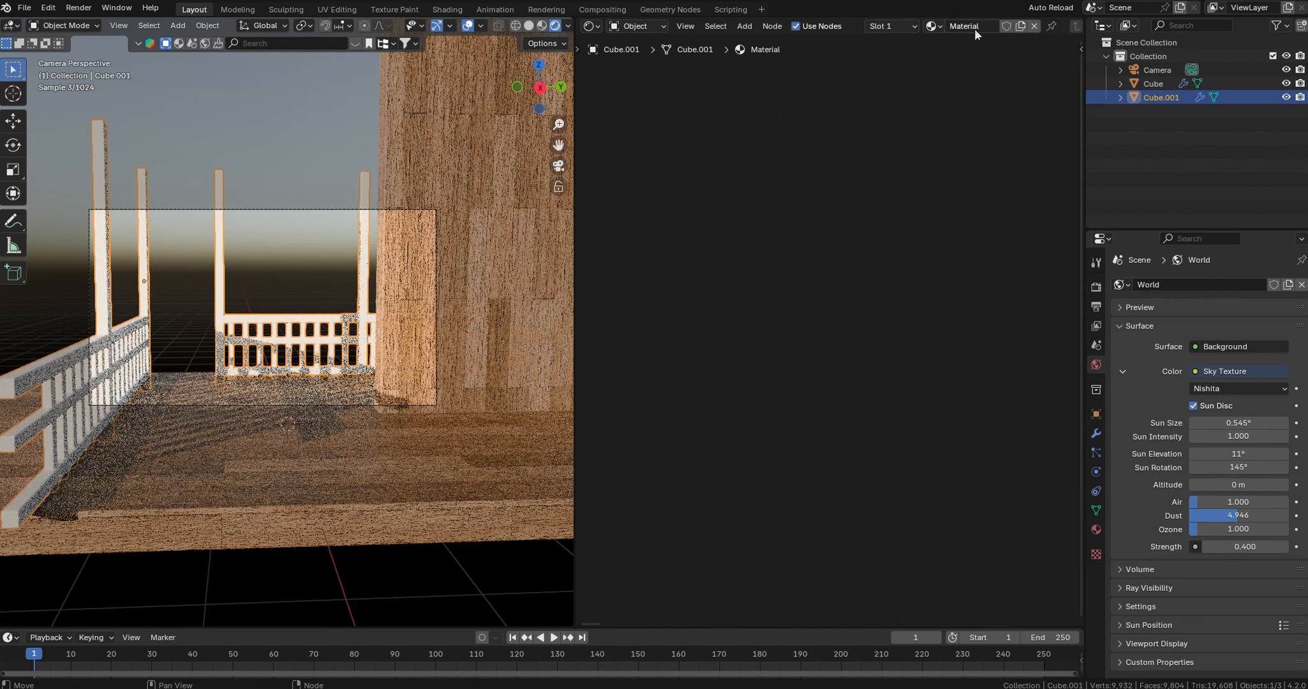
pyautogui.click(973, 29)
pyautogui.write('wood')
pyautogui.press('Return')
pyautogui.scroll(3, 845, 333)
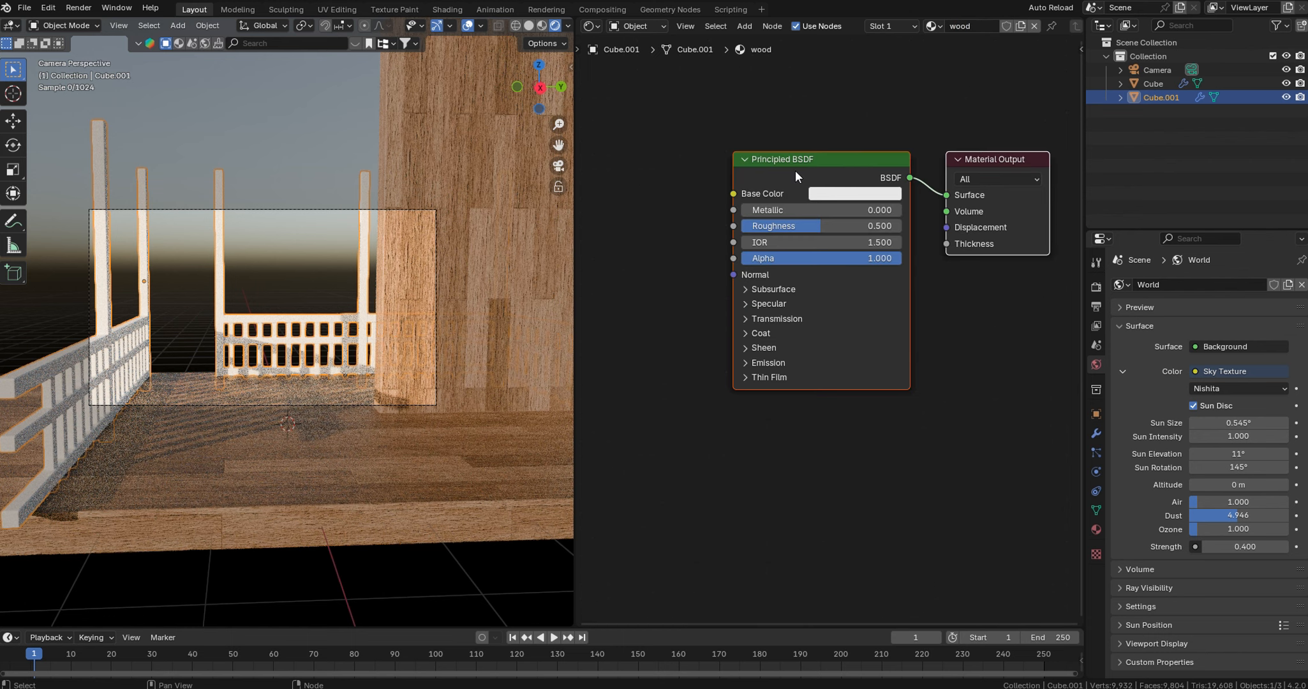
# - Use Principled Texture Setup to load the Wood092_2K-JPG color, displacement, second normal and roughness maps into the railing's wood material
pyautogui.click(794, 171)
pyautogui.hotkey('ctrl', 'shift', 't')
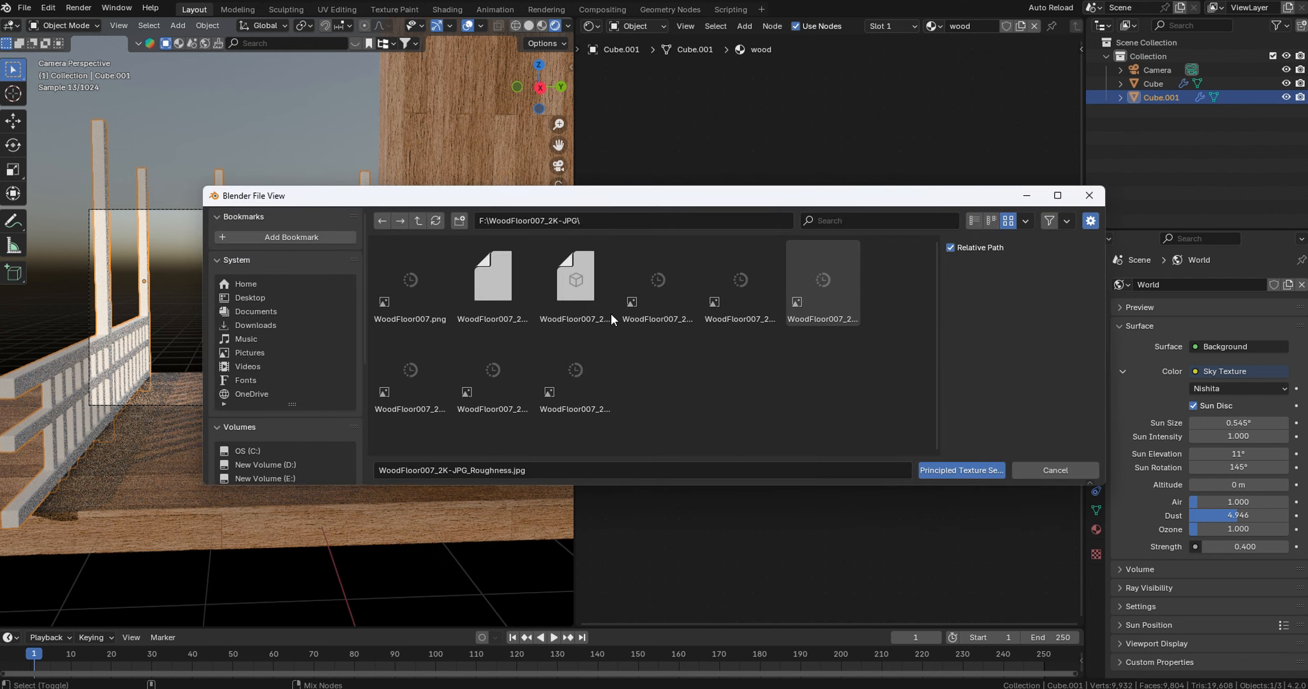
pyautogui.click(417, 220)
pyautogui.doubleClick(499, 357)
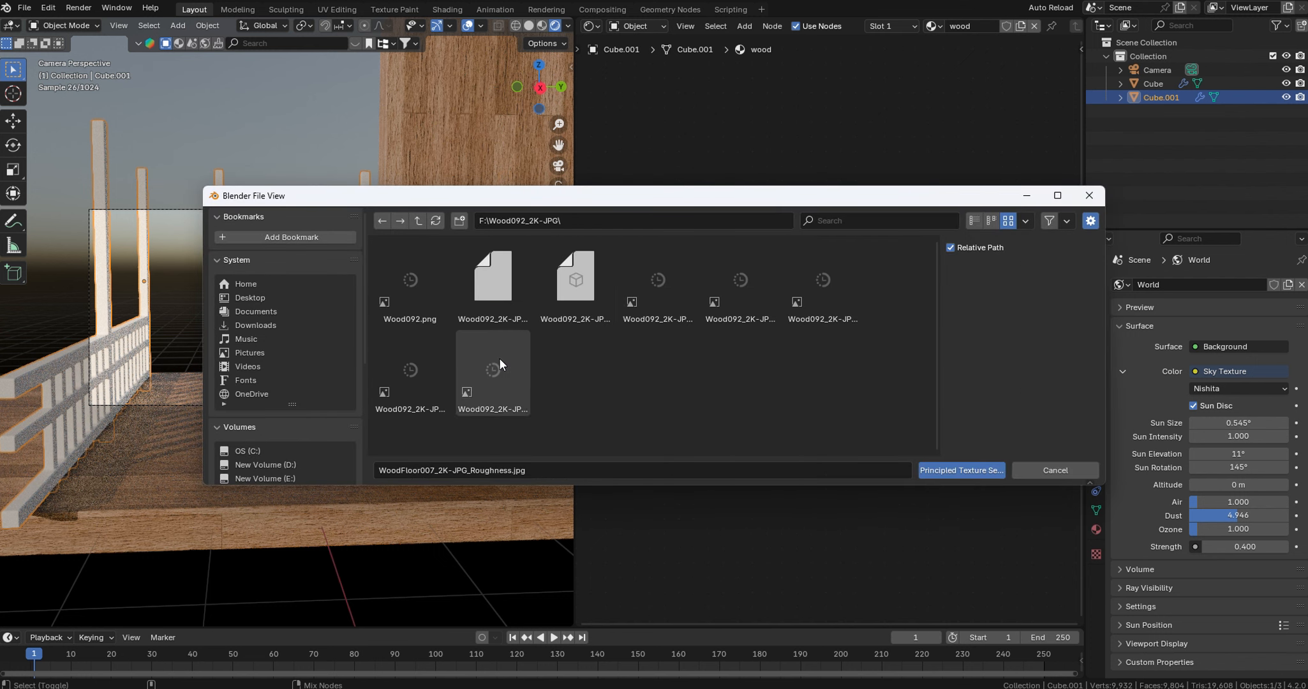
pyautogui.click(740, 281)
pyautogui.keyDown('shift'); pyautogui.click(644, 287); pyautogui.keyUp('shift')
pyautogui.keyDown('shift'); pyautogui.click(488, 370); pyautogui.keyUp('shift')
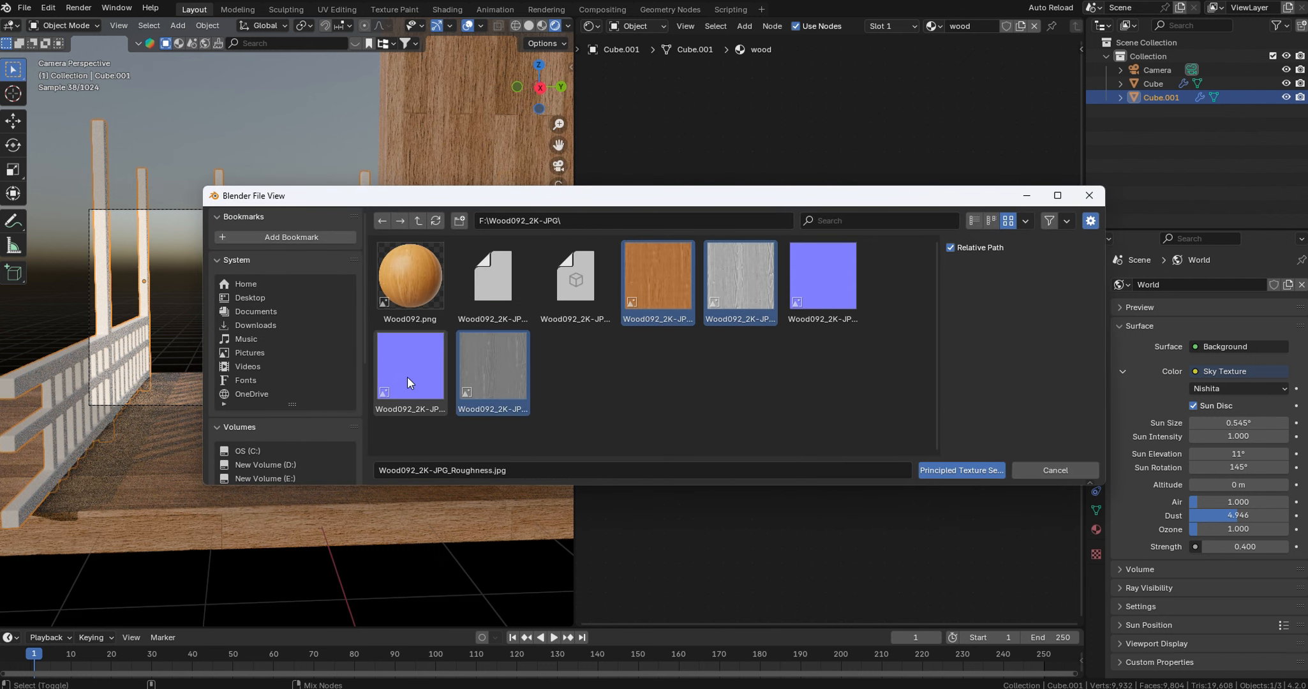
pyautogui.keyDown('shift'); pyautogui.click(421, 375); pyautogui.keyUp('shift')
pyautogui.click(936, 472)
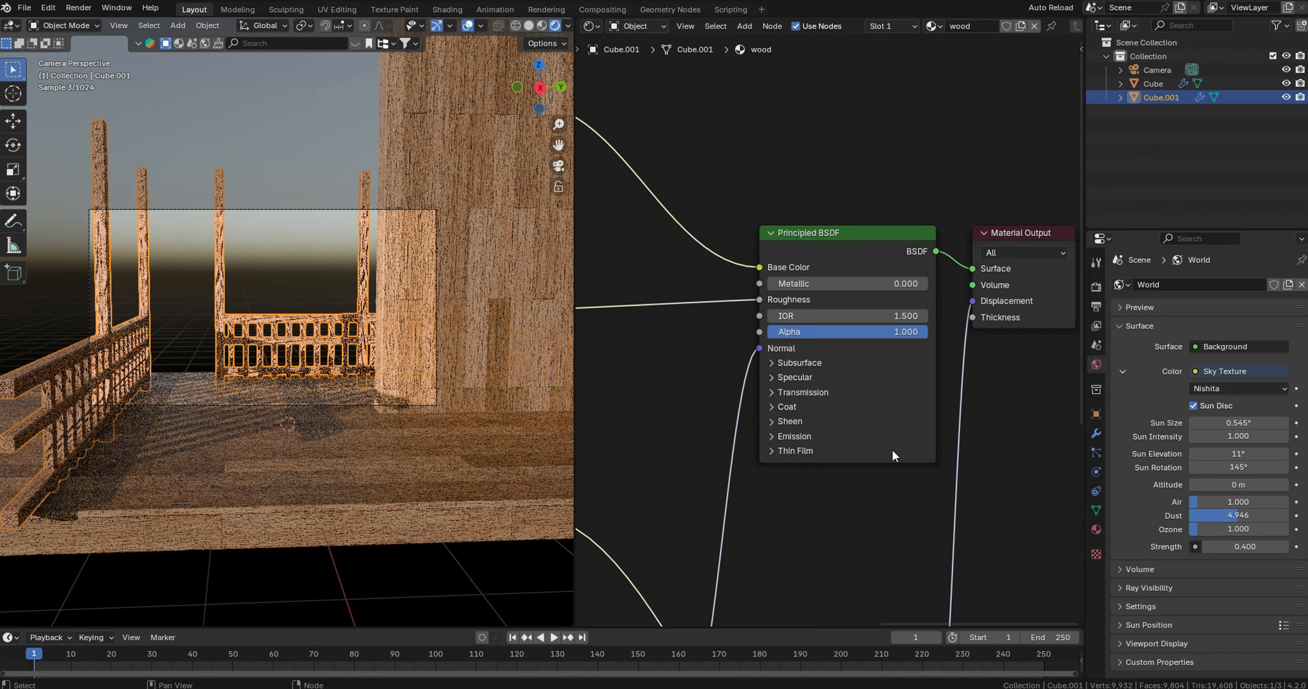
# - Set the Scale of the wood material's Displacement node to 0.2
pyautogui.moveTo(891, 451); pyautogui.dragTo(872, 89, button='middle')
pyautogui.click(880, 471)
pyautogui.write('.')
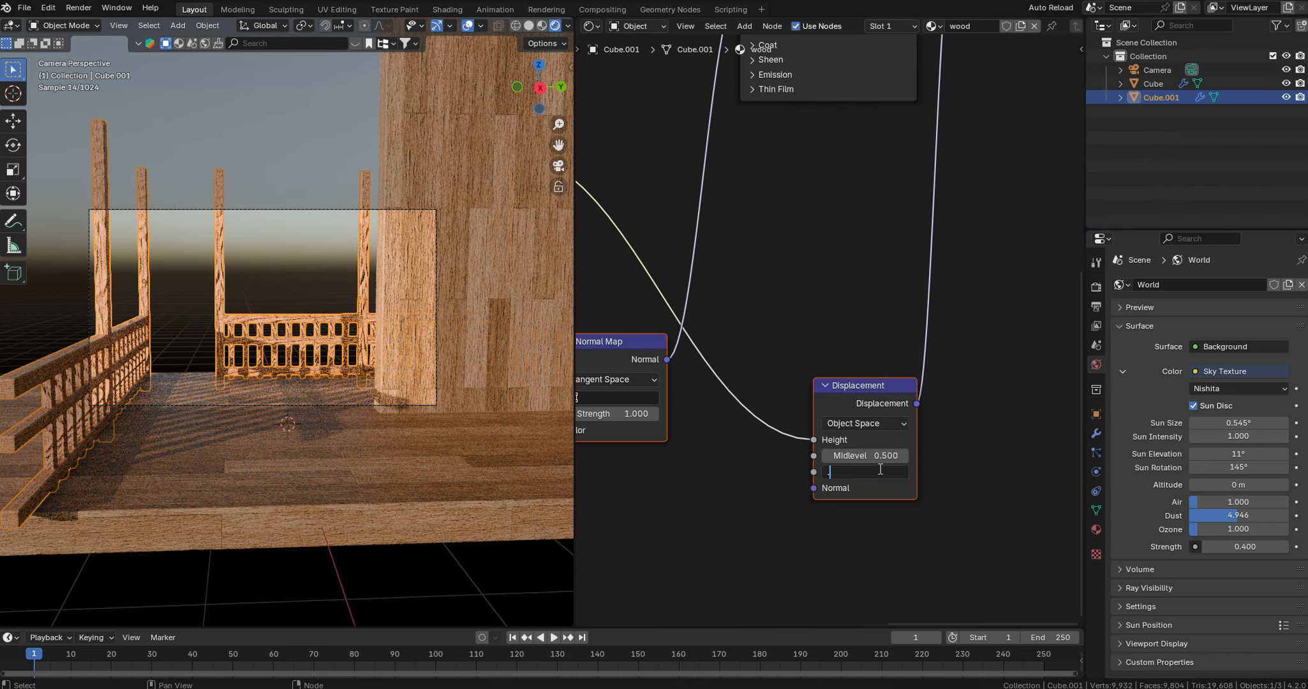
pyautogui.write('2')
pyautogui.press('Return')
# - Set the Mapping node's scale in the wood material to 1.5 on all three axes
pyautogui.moveTo(592, 165); pyautogui.dragTo(711, 437, button='middle')
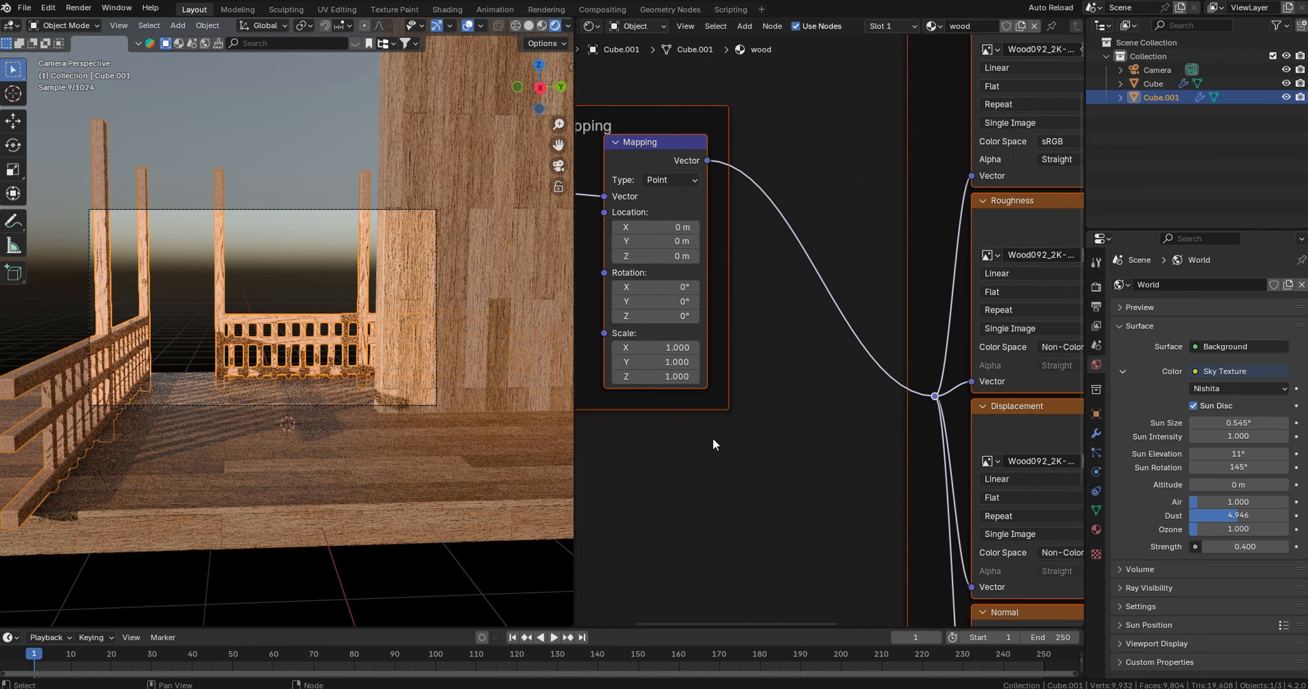
pyautogui.moveTo(653, 347); pyautogui.dragTo(653, 376)
pyautogui.write('1.5')
pyautogui.press('Return')
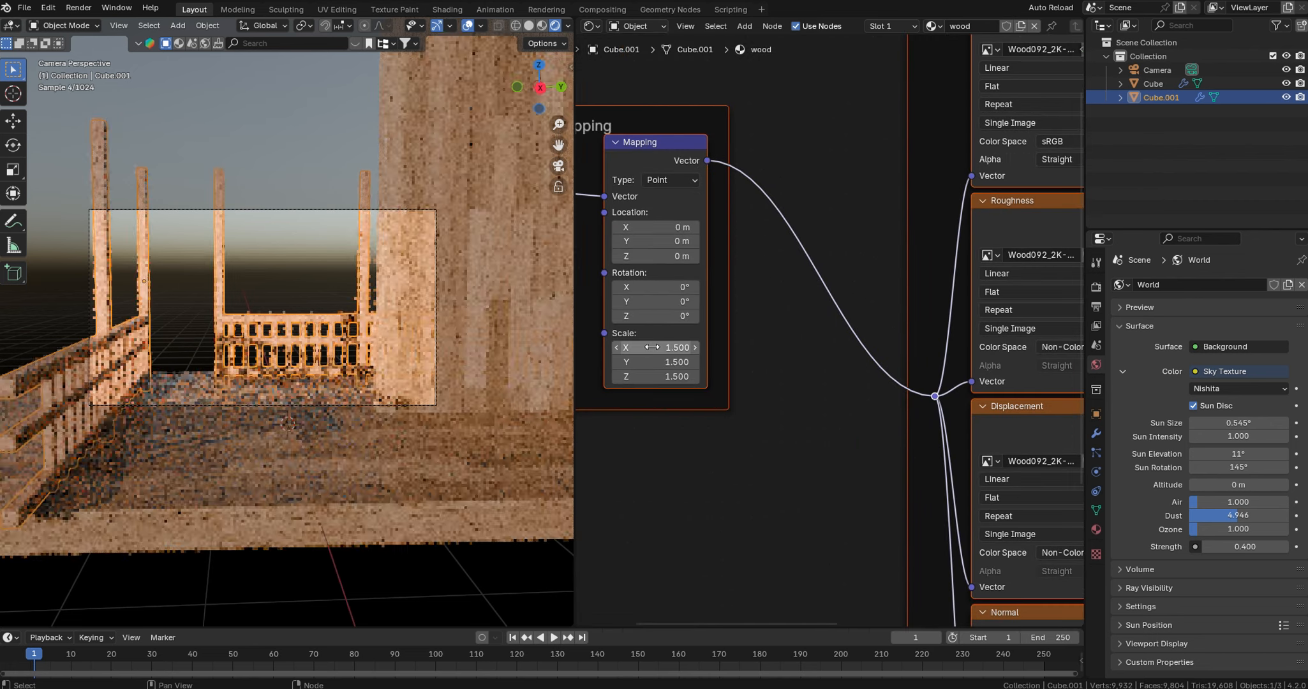
# - Unwrap the whole railing mesh with Smart UV Project at its default settings and return to Object Mode
pyautogui.press('Tab')
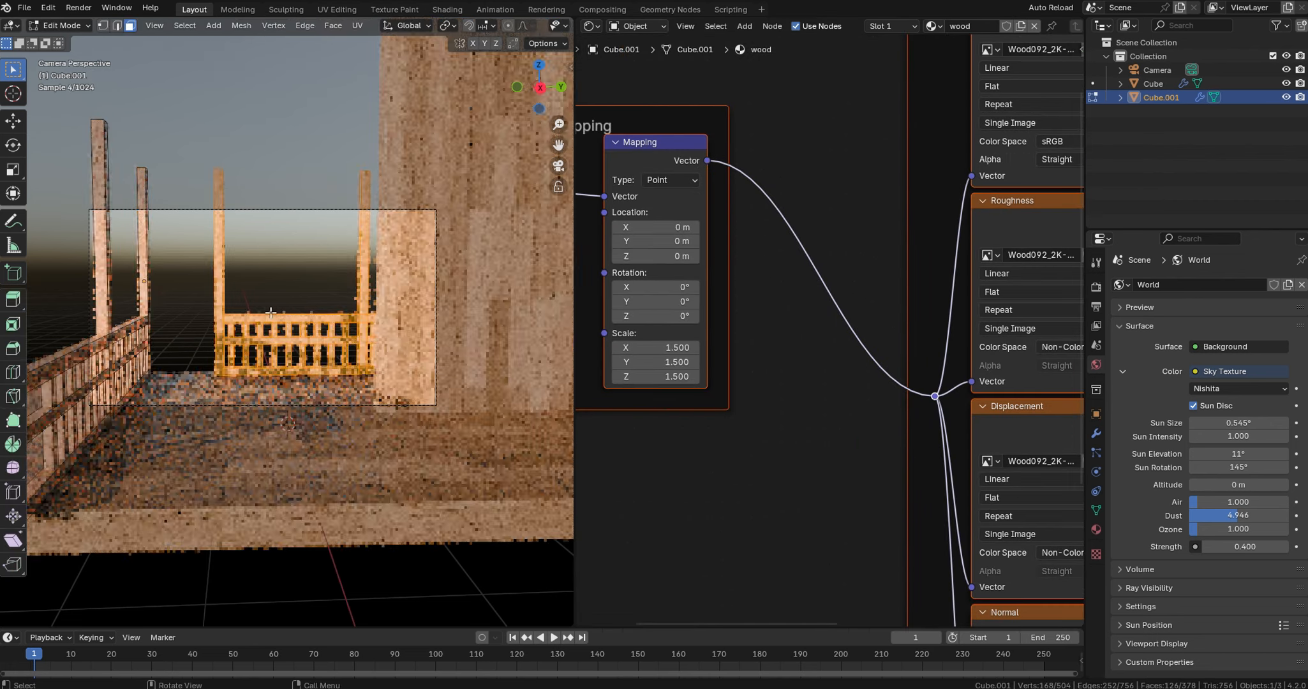
pyautogui.press('u')
pyautogui.click(298, 276)
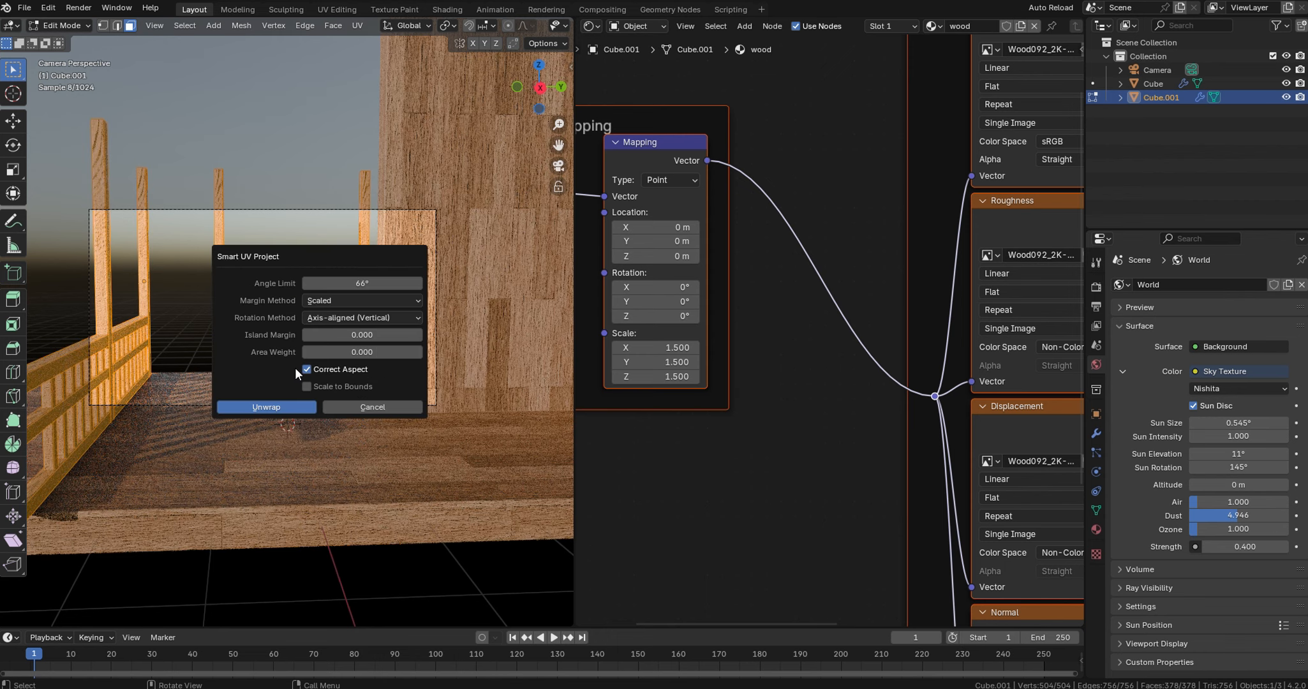
pyautogui.click(298, 403)
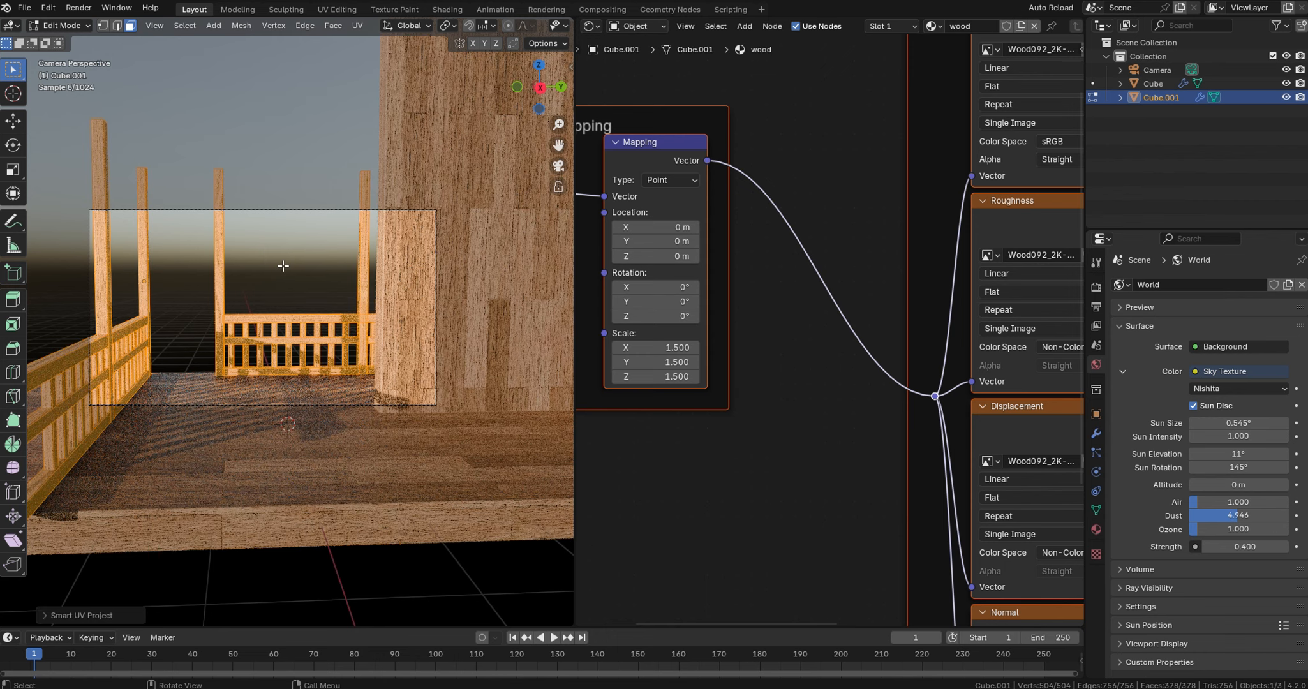
pyautogui.press('Tab')
# - Add a cube and scale it up to about 8.6 times so that it encloses the porch
pyautogui.hotkey('shift', 'a')
pyautogui.moveTo(310, 262)
pyautogui.click(365, 273)
pyautogui.press('s')
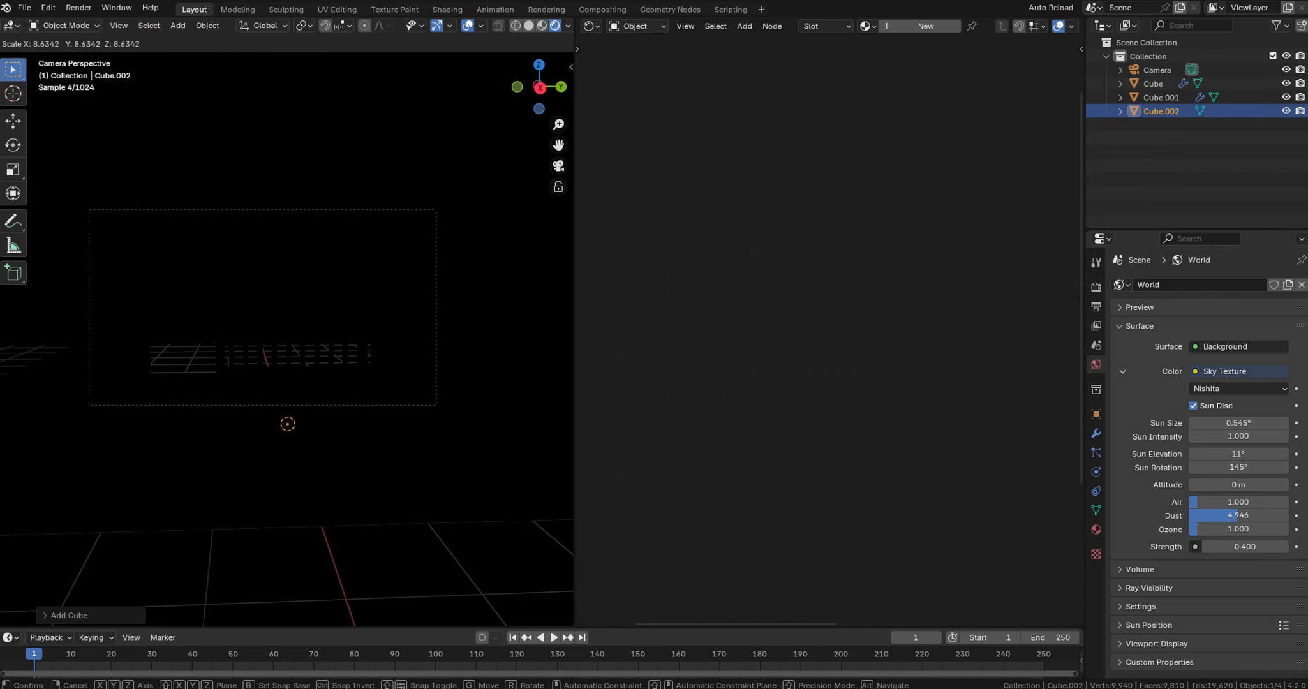
pyautogui.click(455, 442)
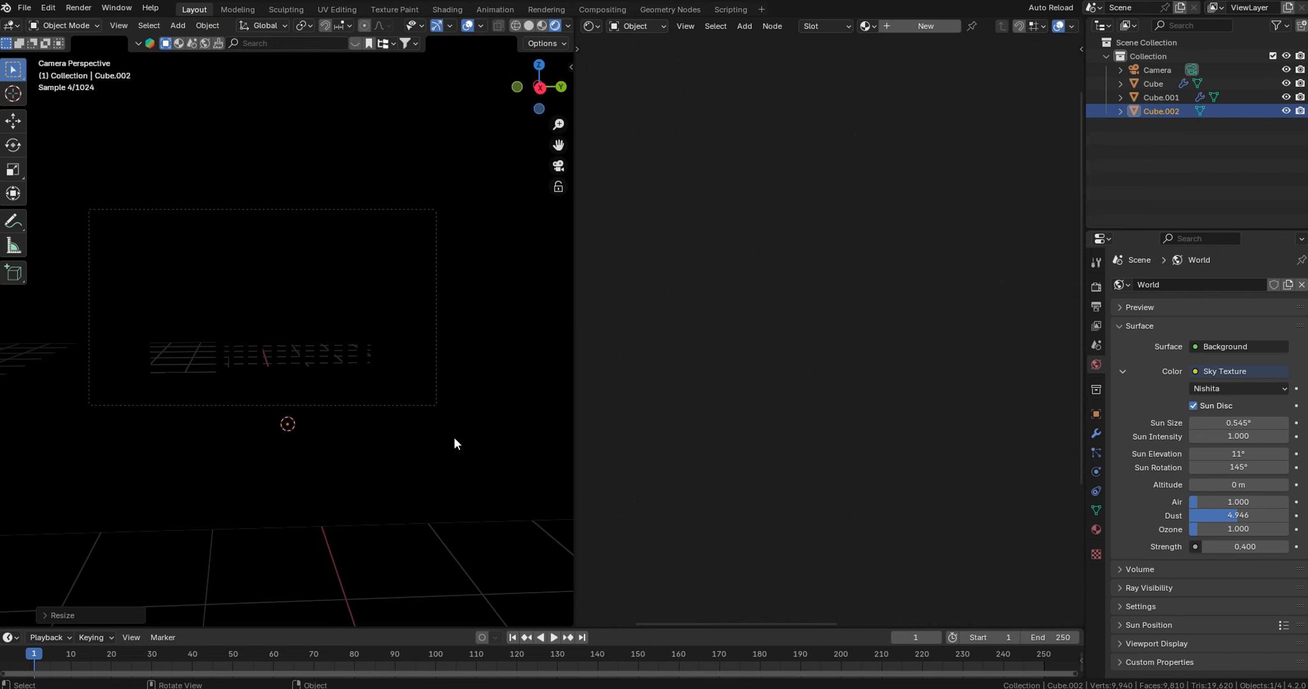
# - Delete the new cube's far face behind the railing in Edit Mode
pyautogui.press('Tab')
pyautogui.click(304, 274)
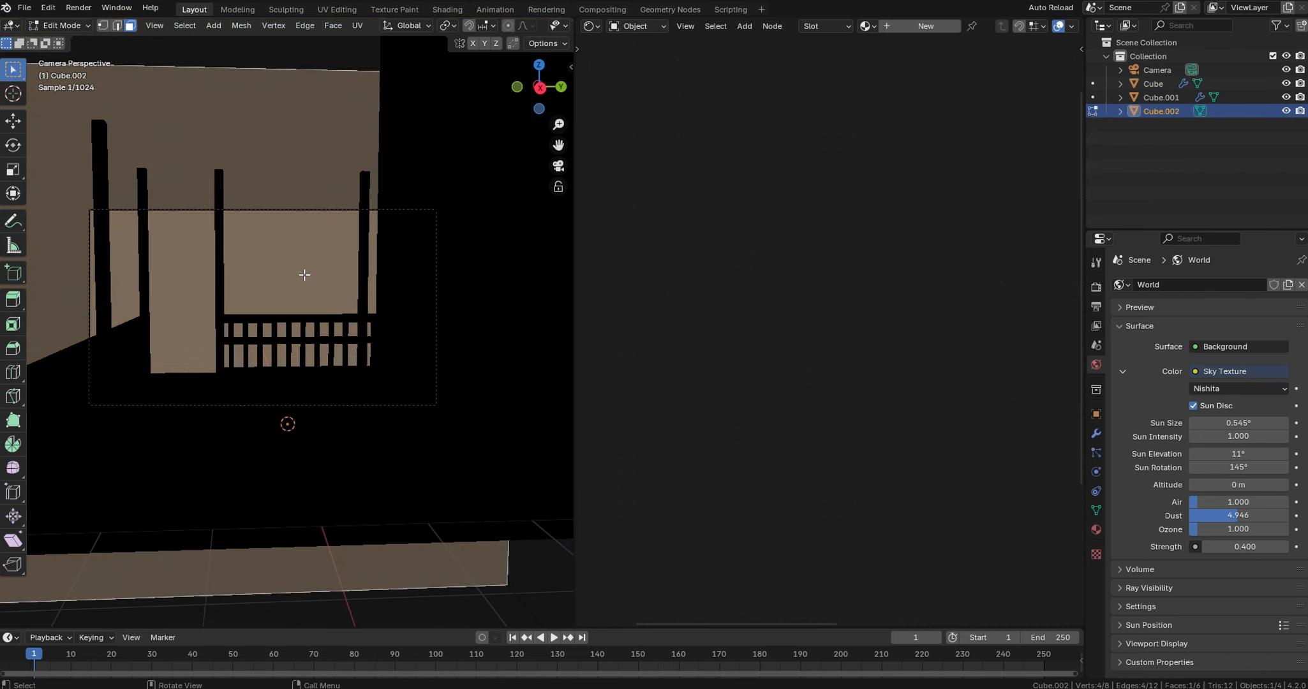
pyautogui.press('z')
pyautogui.press('x')
pyautogui.click(304, 274)
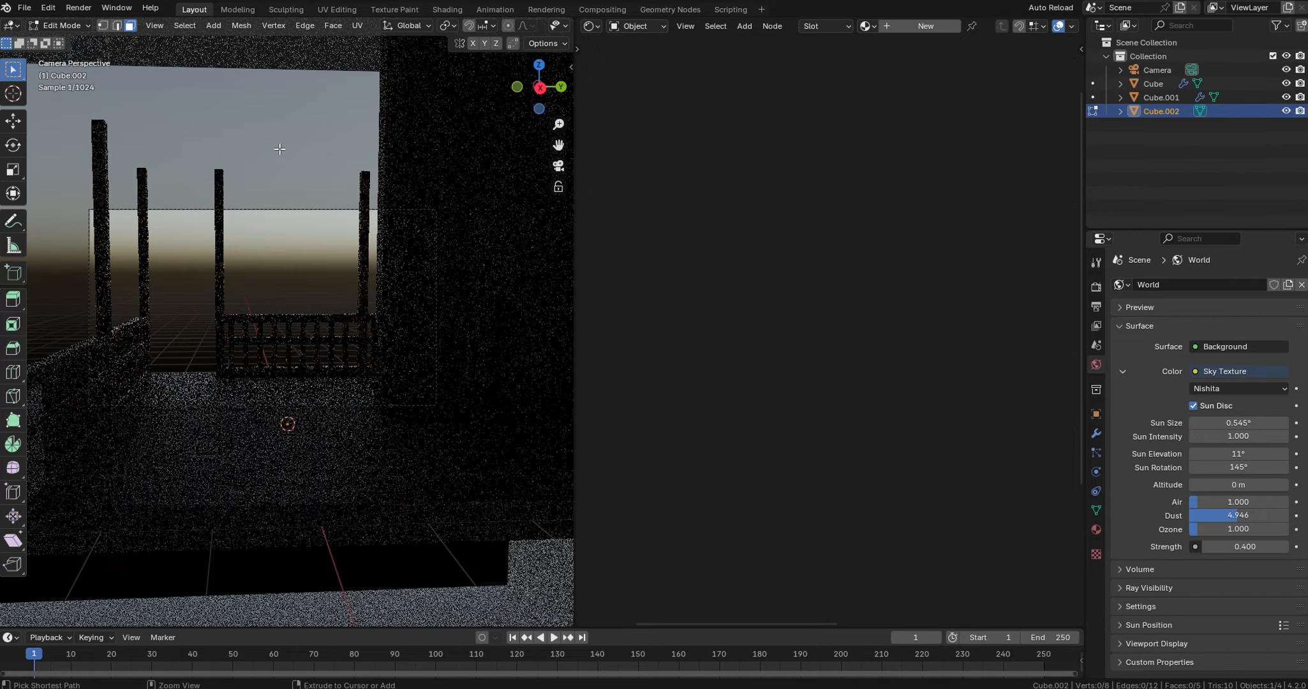
# - Select the edge loop around the enclosing cube's opening and move it along the global X axis towards the camera
pyautogui.scroll(-3, 239, 180)
pyautogui.press('2')
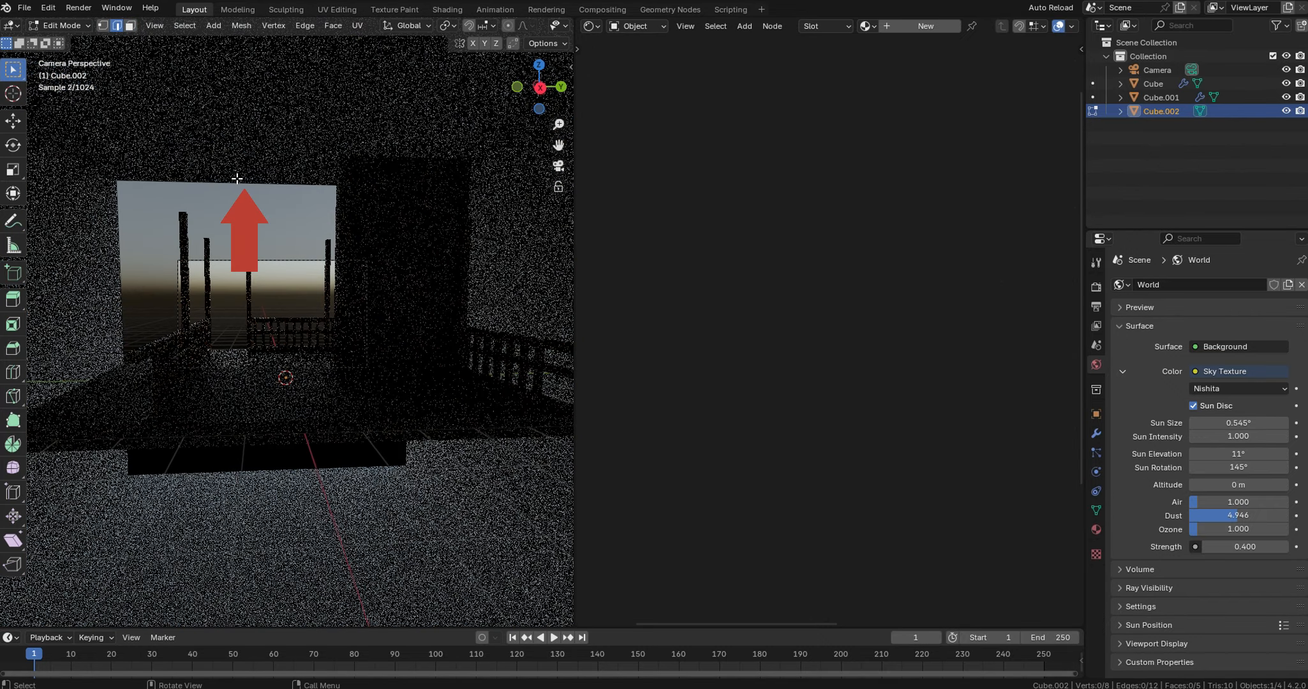
pyautogui.keyDown('alt'); pyautogui.click(239, 181); pyautogui.keyUp('alt')
pyautogui.keyDown('ctrl'); pyautogui.moveTo(239, 180); pyautogui.dragTo(296, 257, button='middle'); pyautogui.keyUp('ctrl')
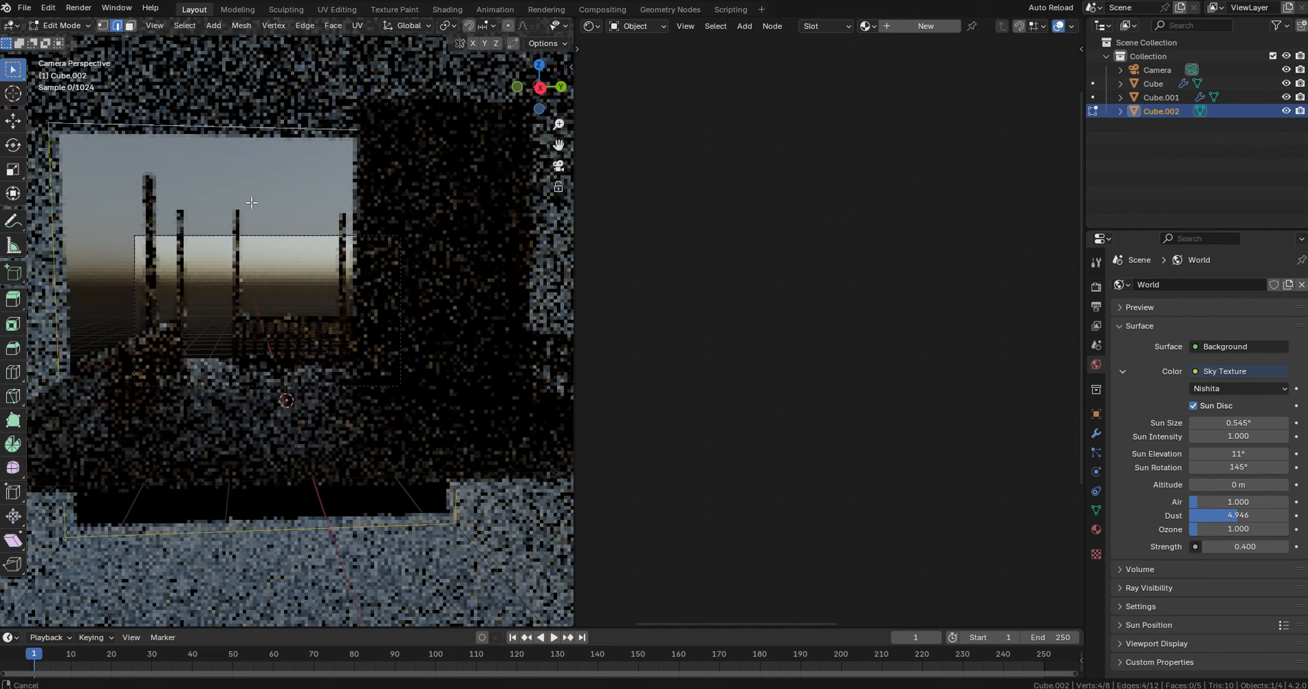
pyautogui.press('g')
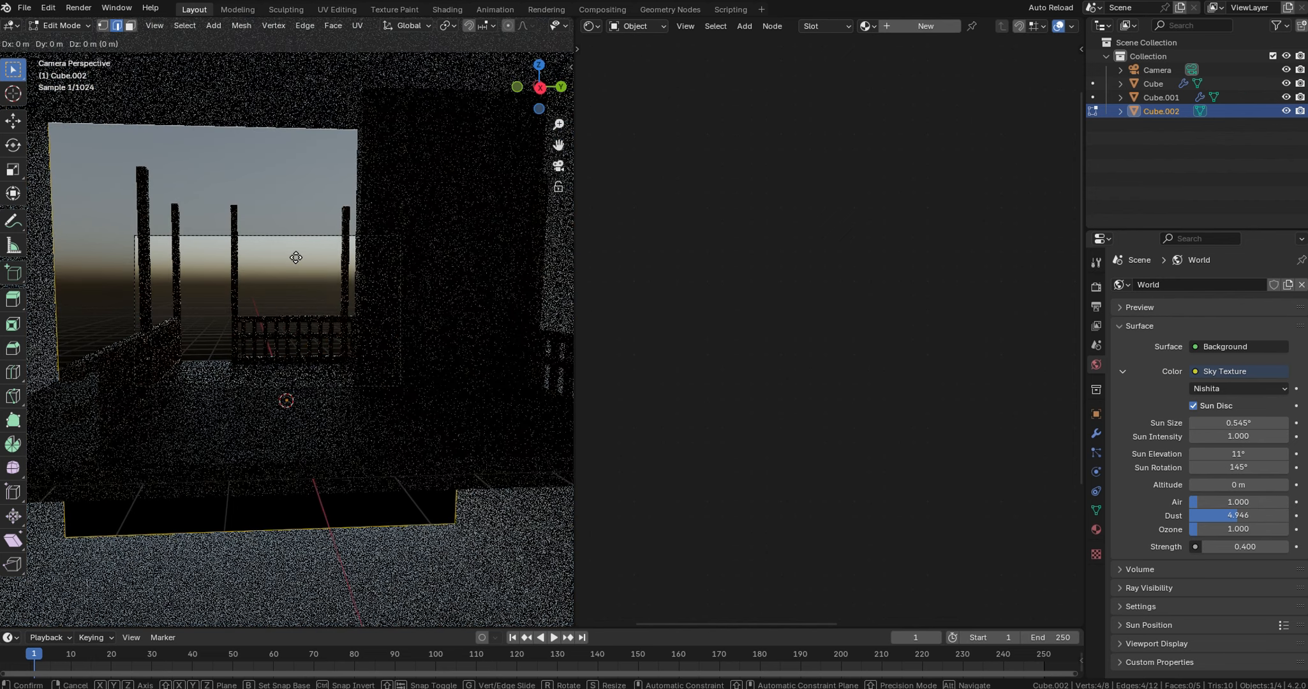
pyautogui.press('x')
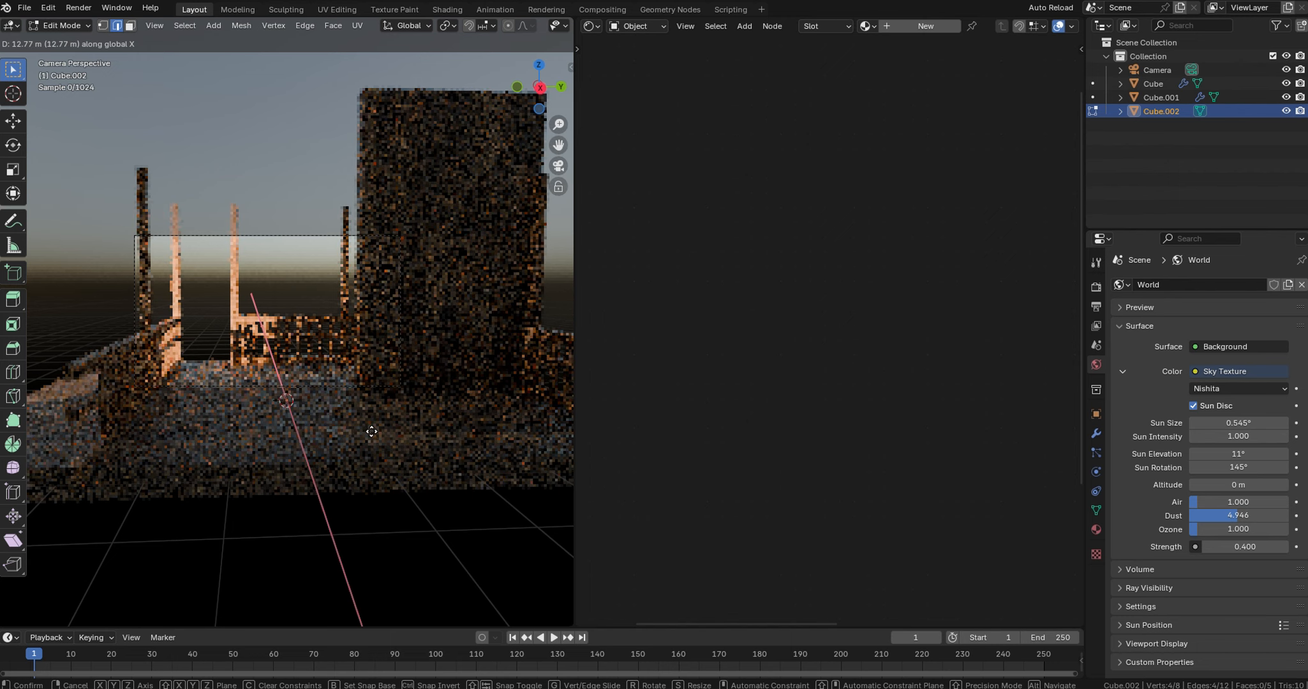
pyautogui.click(274, 441)
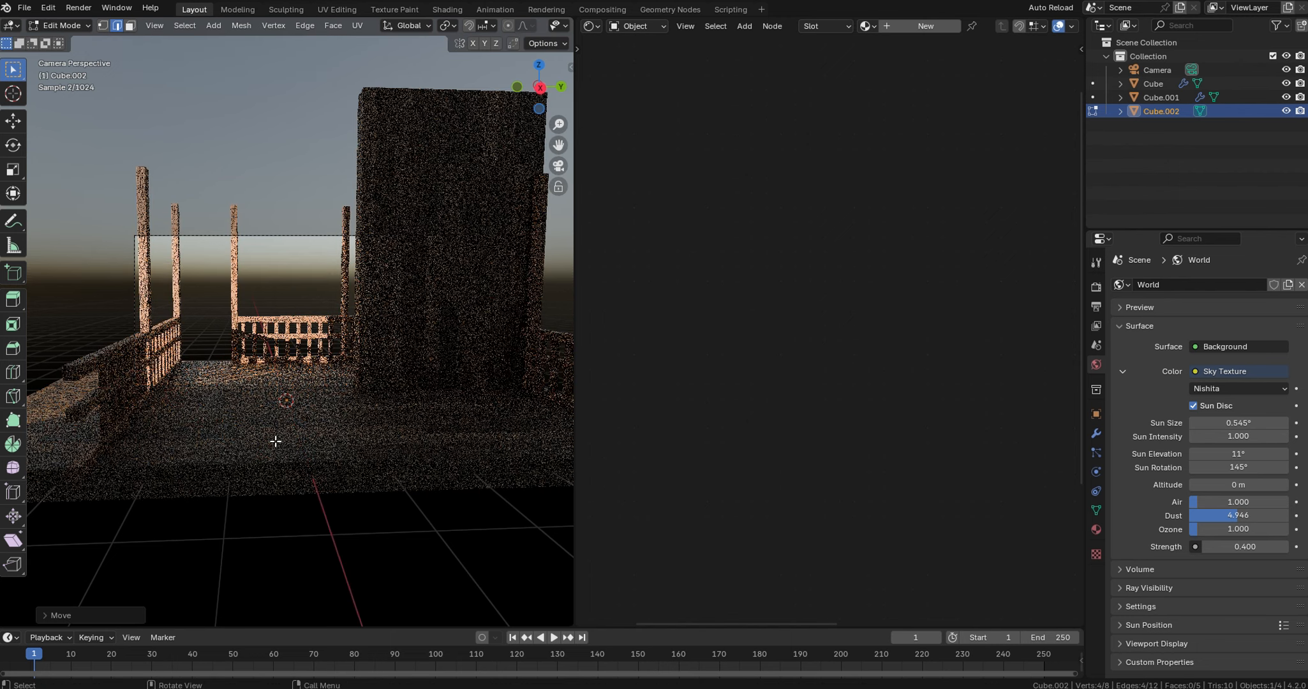
# - Move the enclosing cube's opening edges again along the global X axis and toggle the cube's visibility off and on
pyautogui.scroll(3, 407, 345)
pyautogui.press('g')
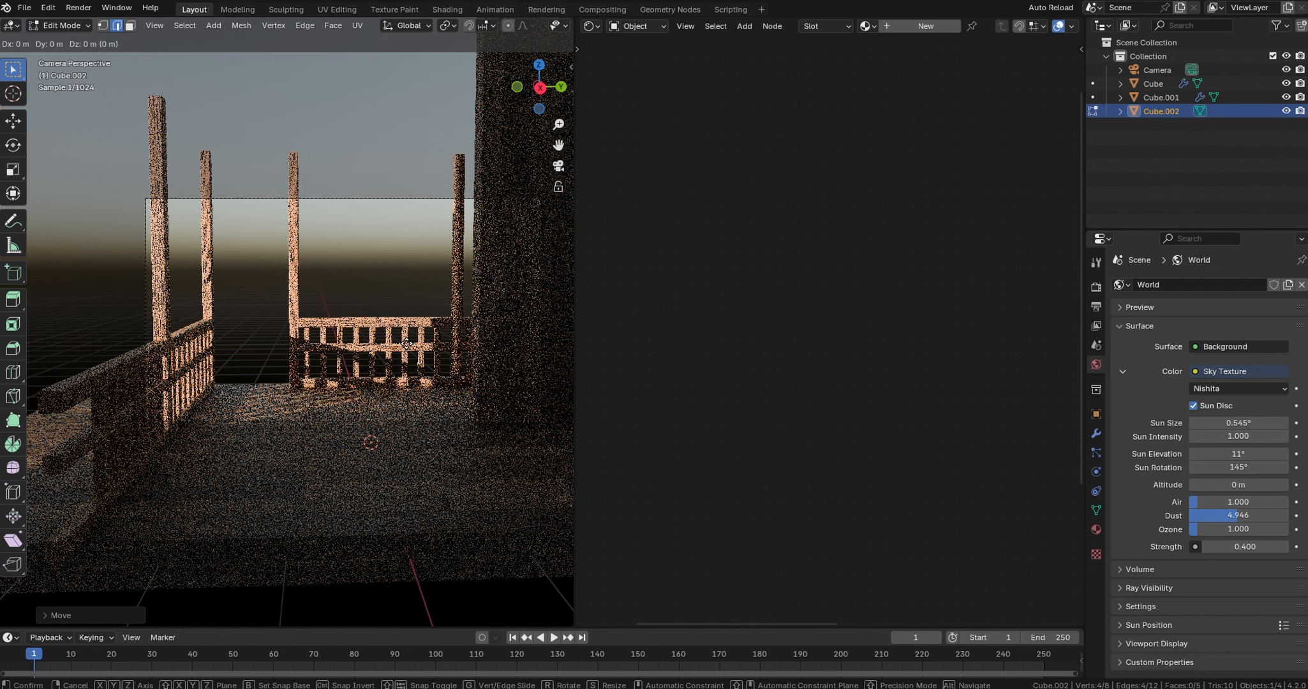
pyautogui.press('x')
pyautogui.click(423, 394)
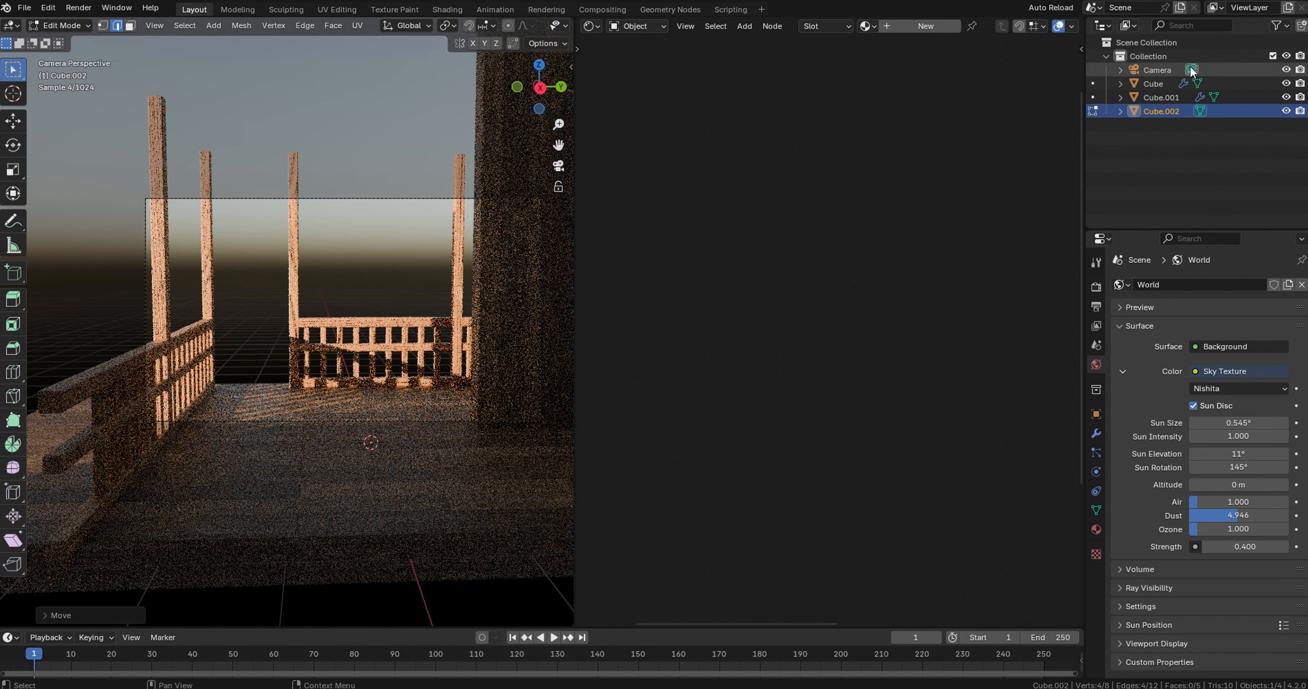
pyautogui.click(1286, 111)
pyautogui.click(1286, 111)
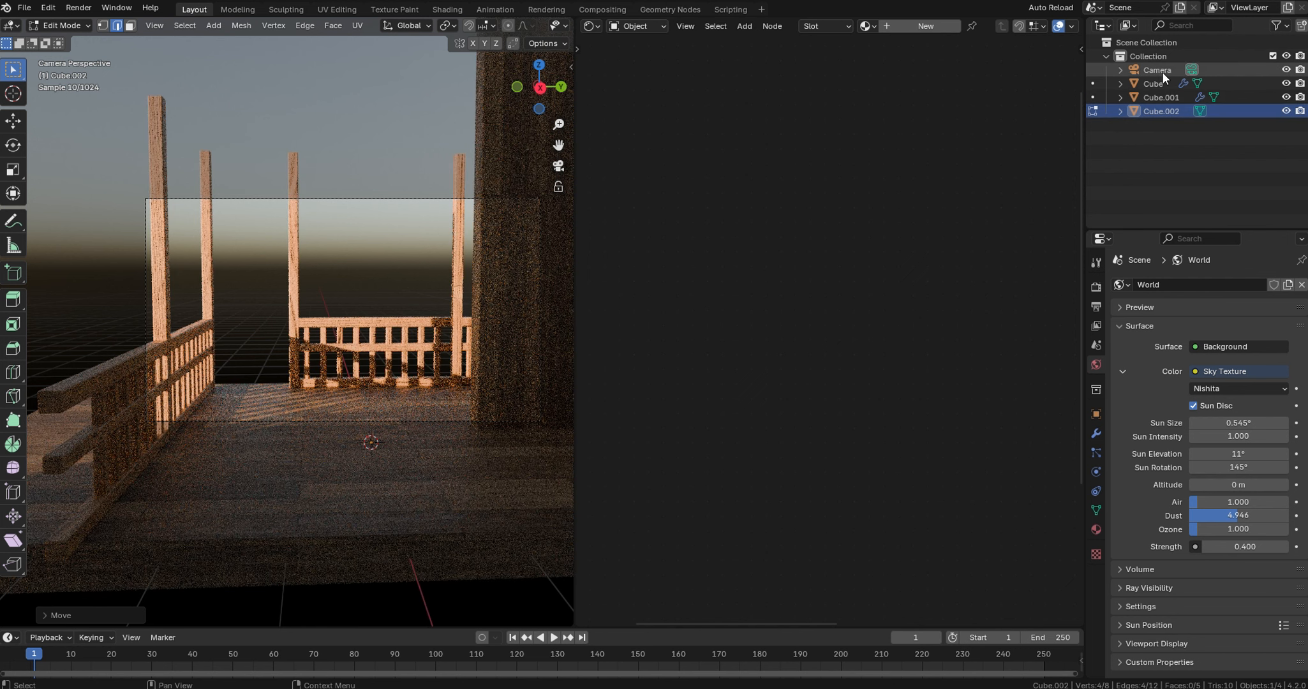
# - Hide the camera, select all remaining objects and move them to a new collection named "wooden house"
pyautogui.click(1158, 70)
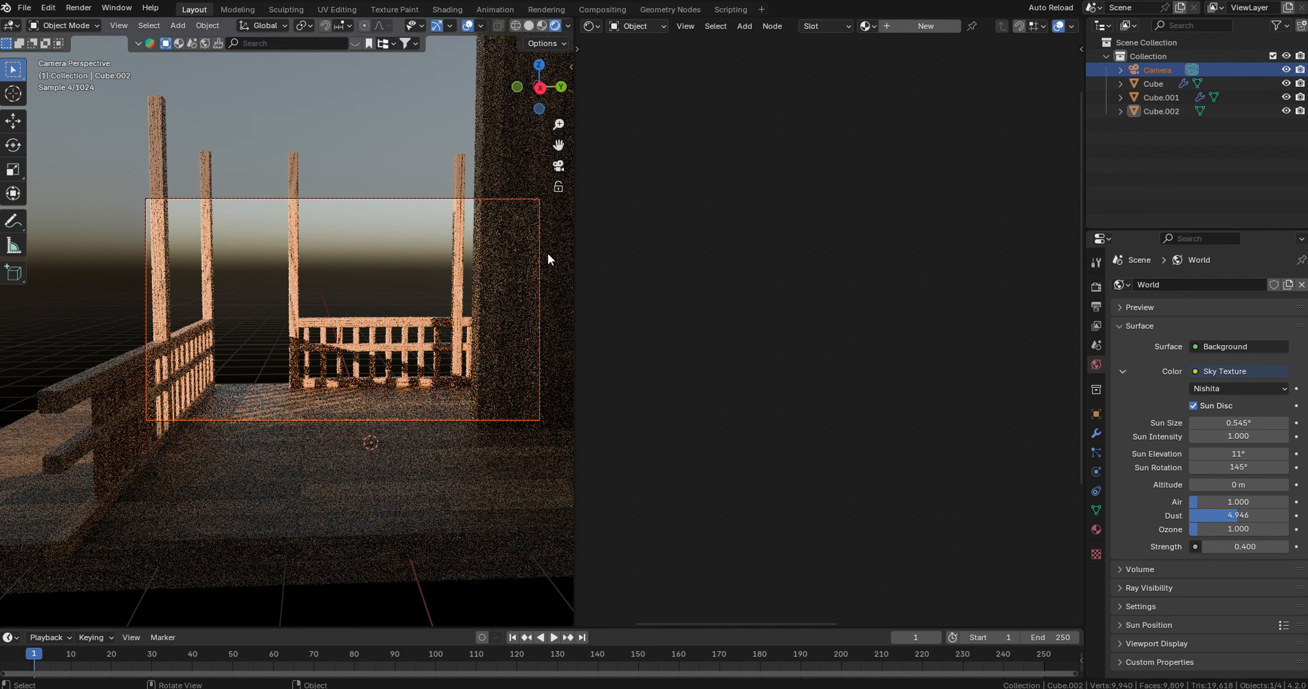
pyautogui.click(1286, 71)
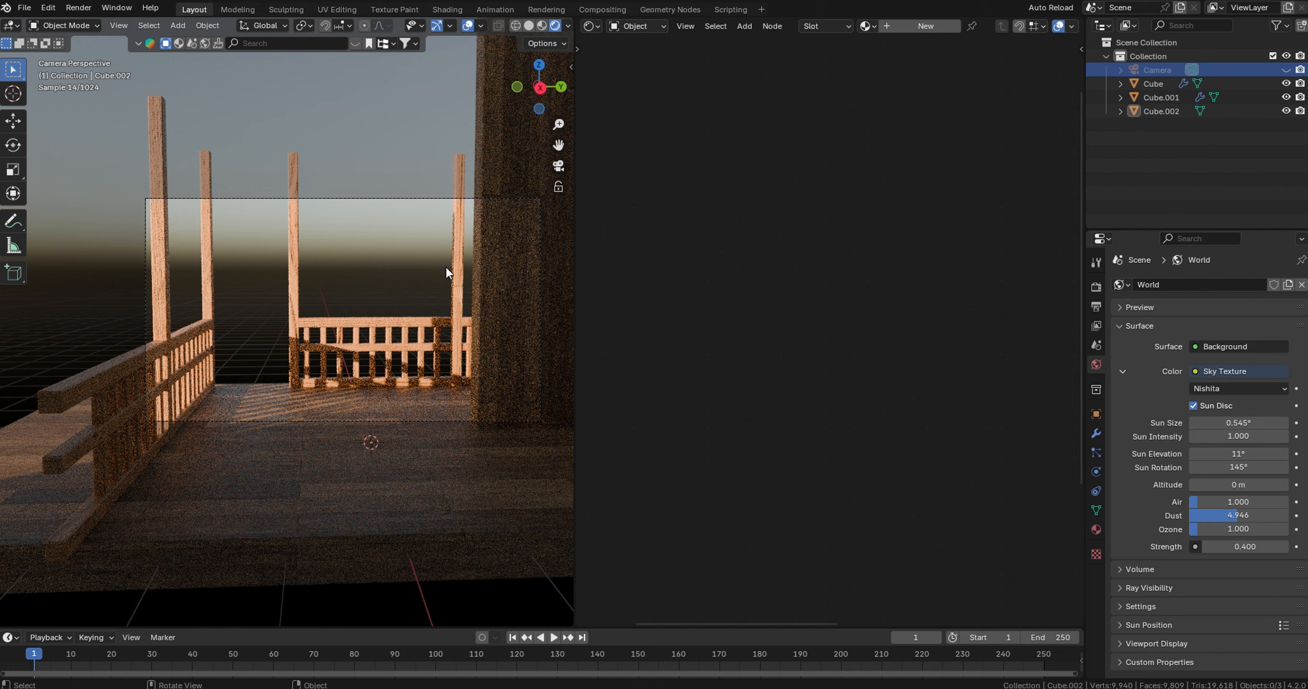
pyautogui.press('a')
pyautogui.press('m')
pyautogui.click(430, 260)
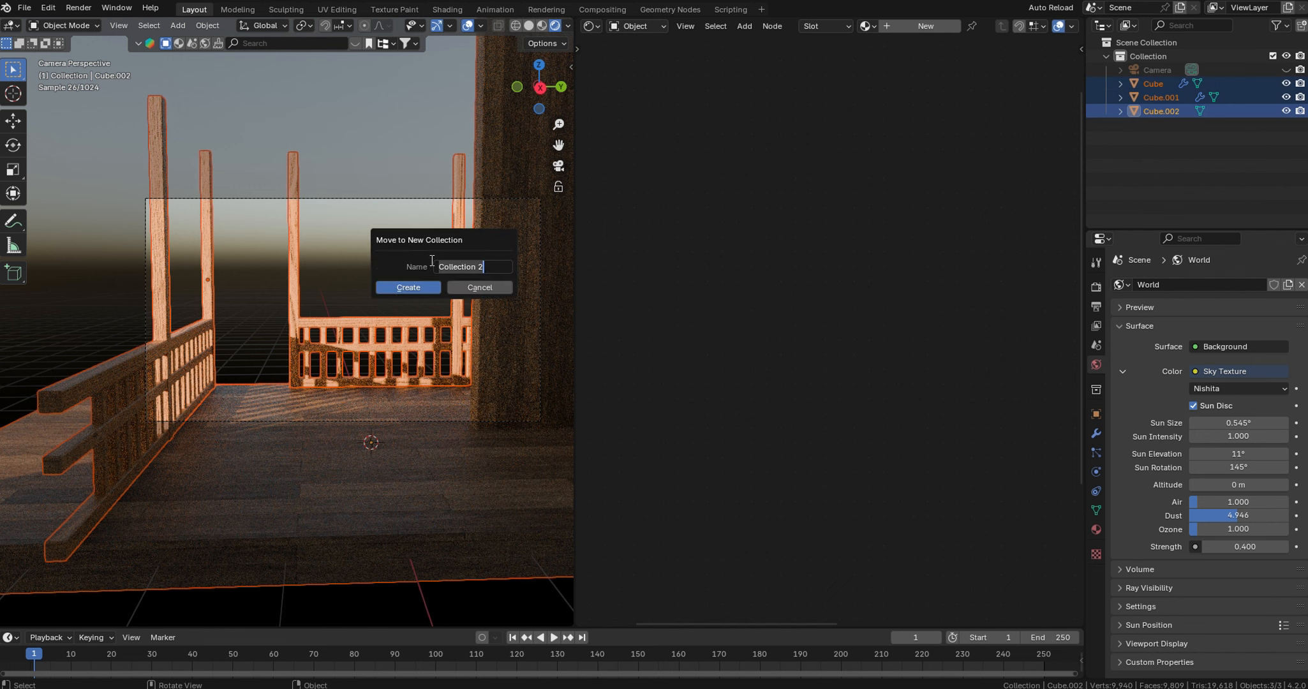
pyautogui.write('wooden house')
pyautogui.press('Return')
# - Switch to solid shading, unhide the camera and set its passepartout opacity to 1
pyautogui.press('z')
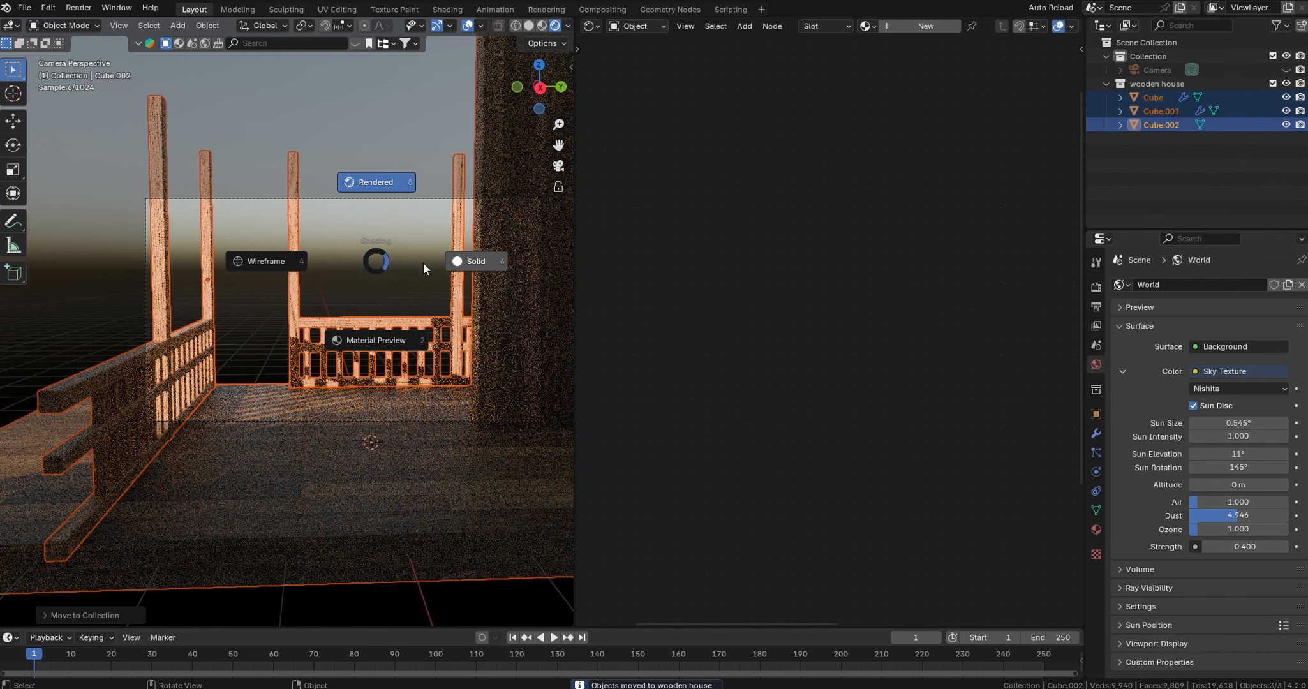
pyautogui.click(467, 260)
pyautogui.click(1160, 68)
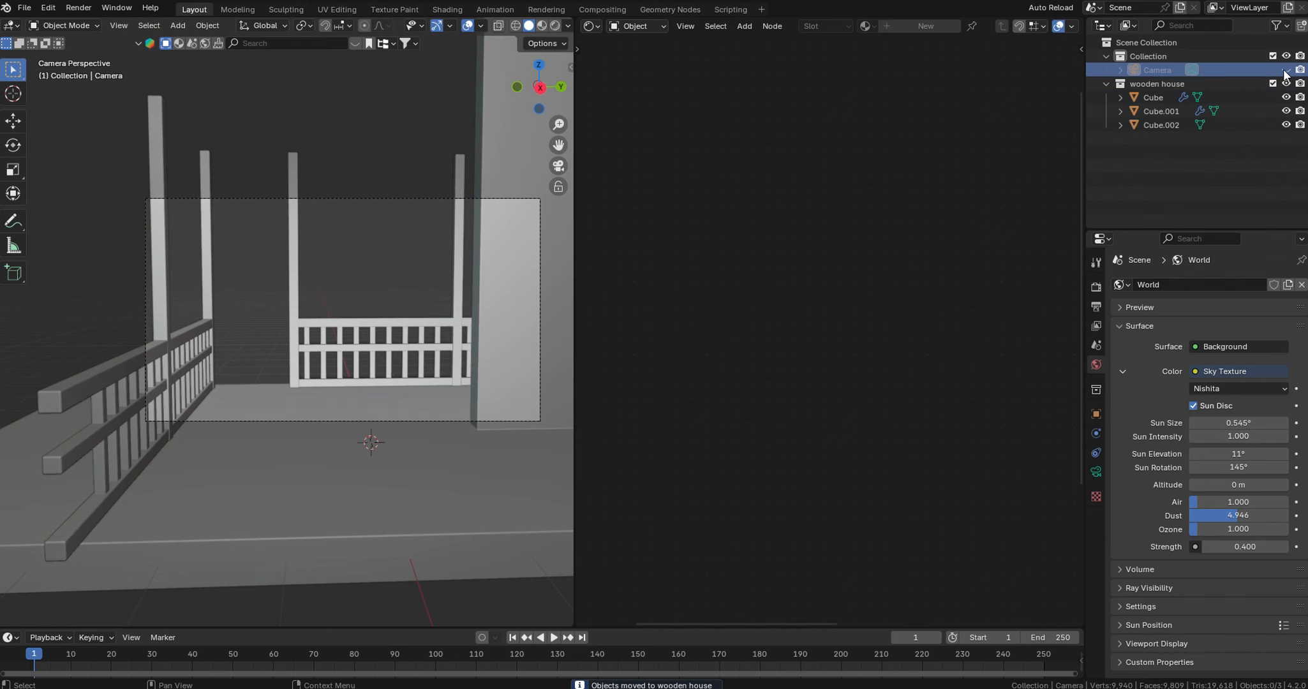
pyautogui.click(1096, 471)
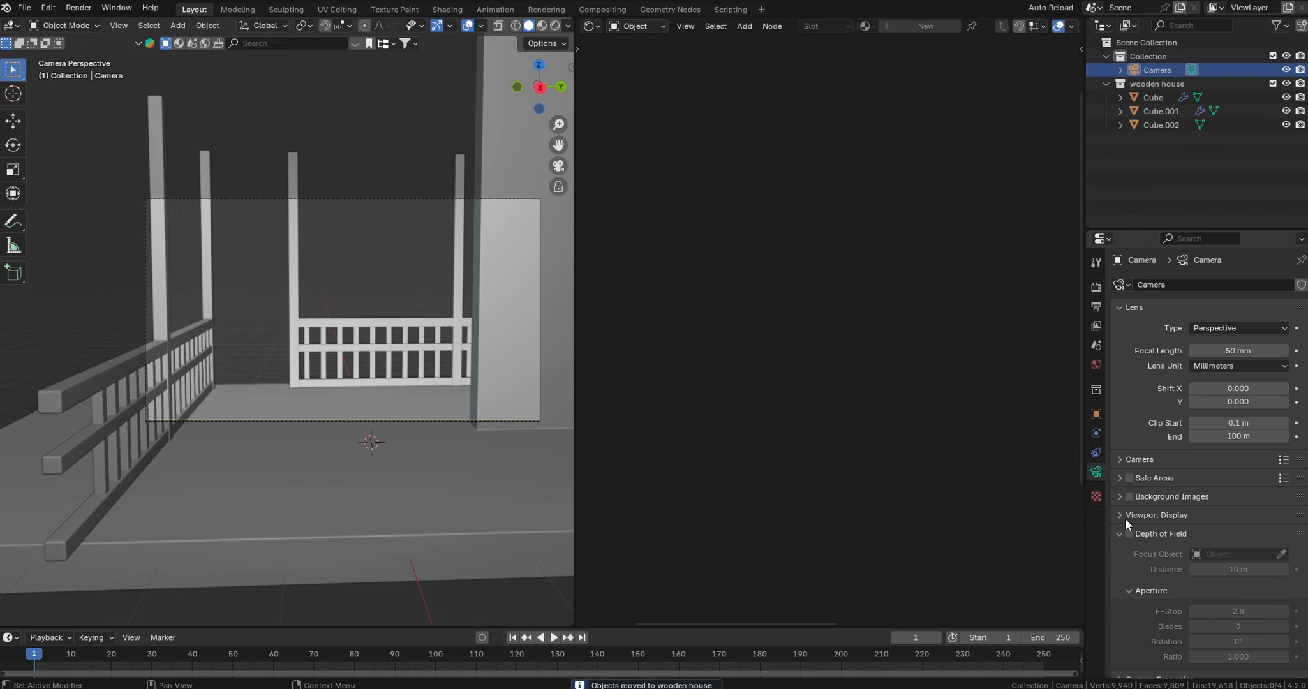
pyautogui.click(1170, 516)
pyautogui.write('1')
pyautogui.press('Return')
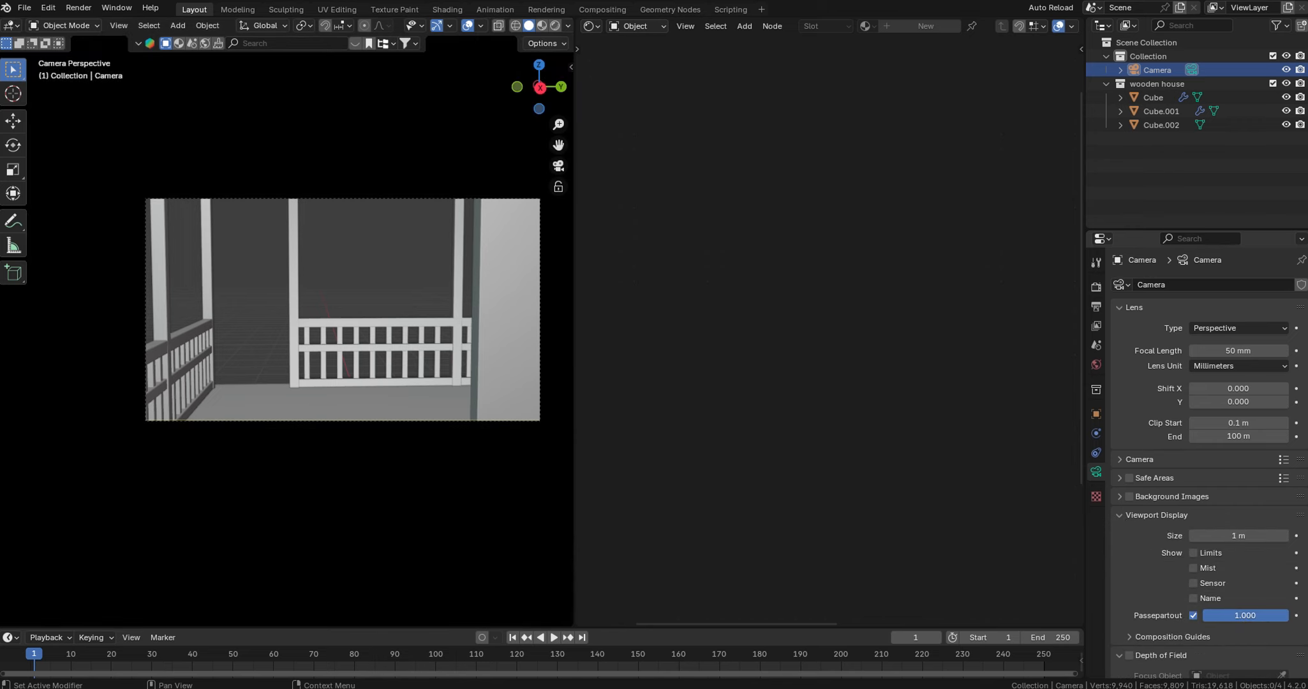
# - Add a plane as the ground and scale its mesh by 100 in Edit Mode
pyautogui.hotkey('shift', 'a')
pyautogui.moveTo(389, 247)
pyautogui.click(468, 245)
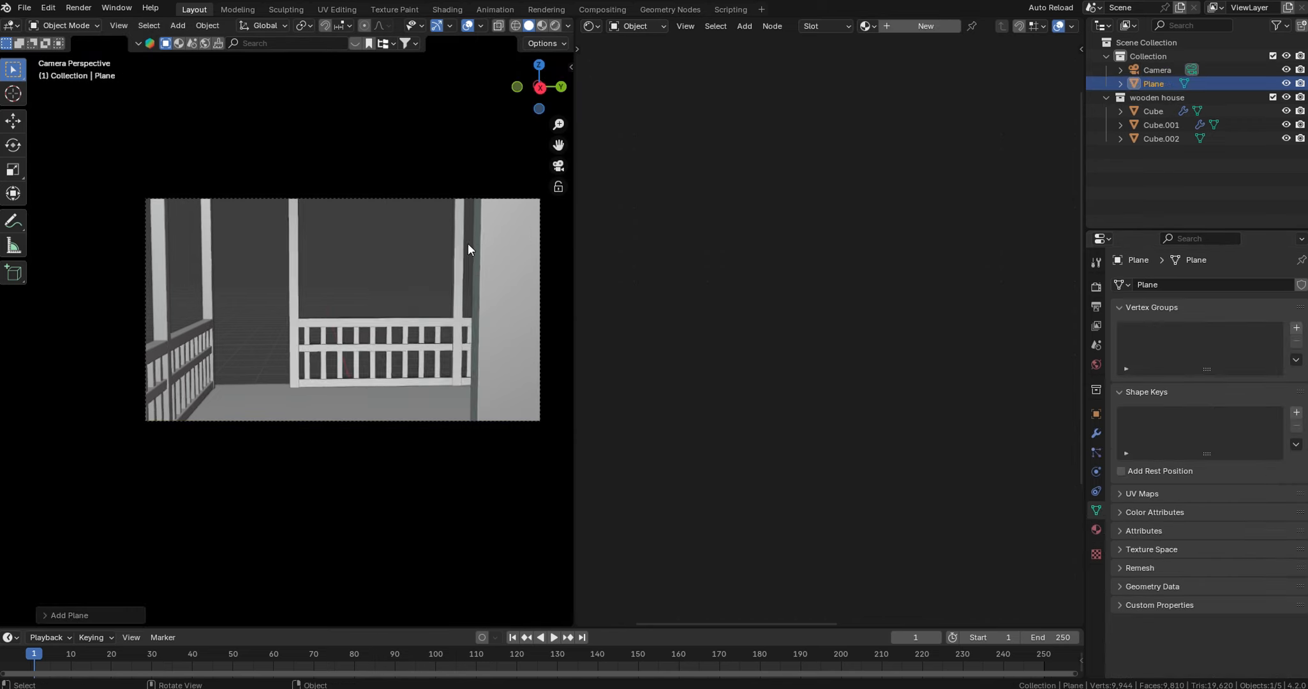
pyautogui.press('Tab')
pyautogui.press('Tab')
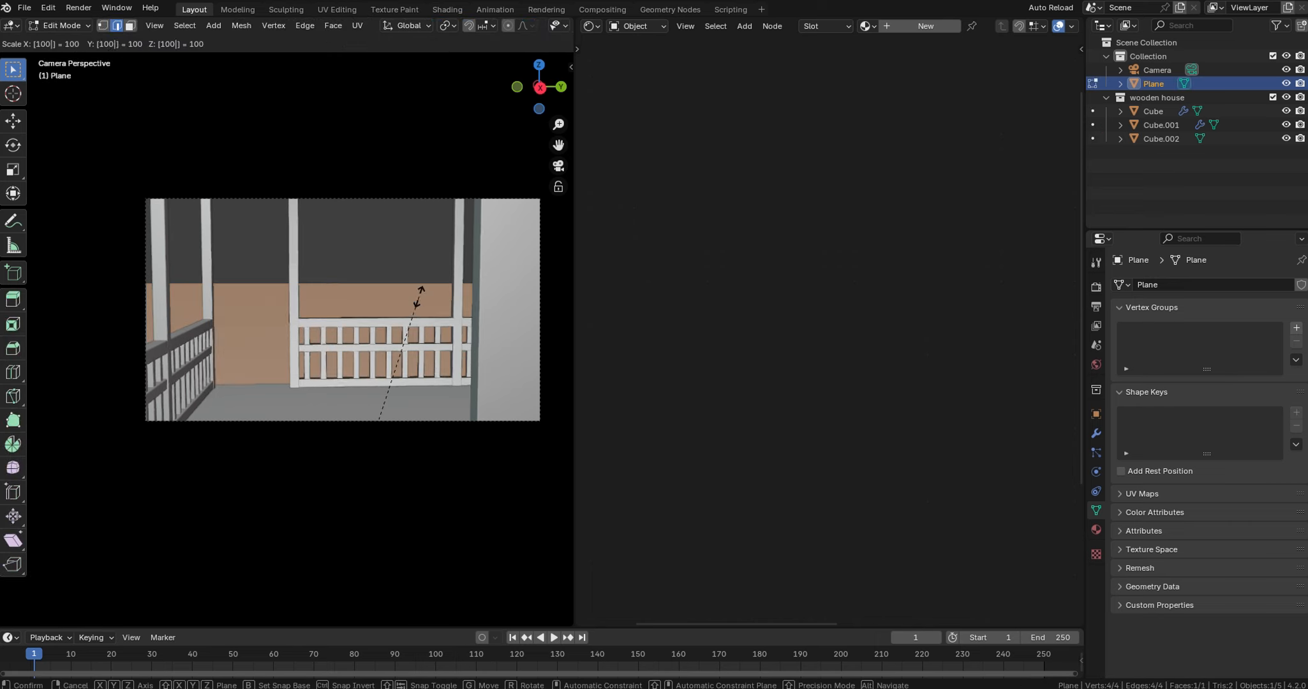
# - In top view, move the ground plane about 100 m along negative X so that its edge meets the porch
pyautogui.press('KP_7')
pyautogui.scroll(-7, 382, 357)
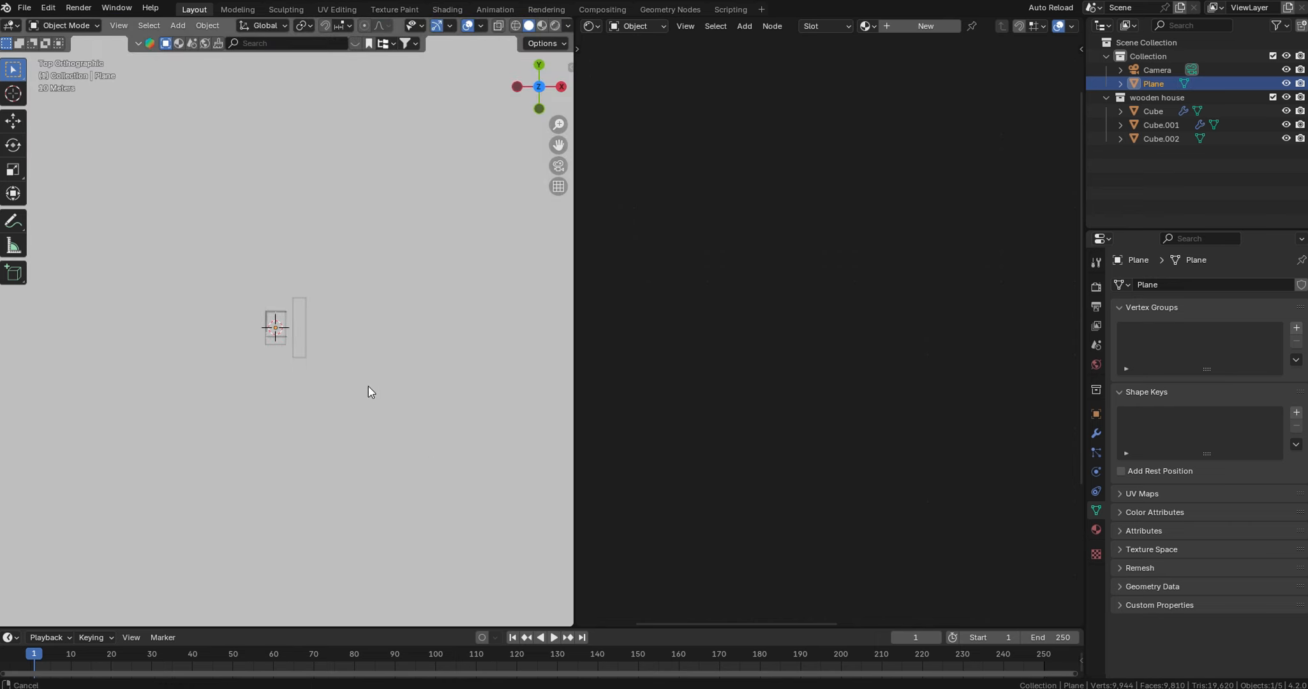
pyautogui.press('g')
pyautogui.press('x')
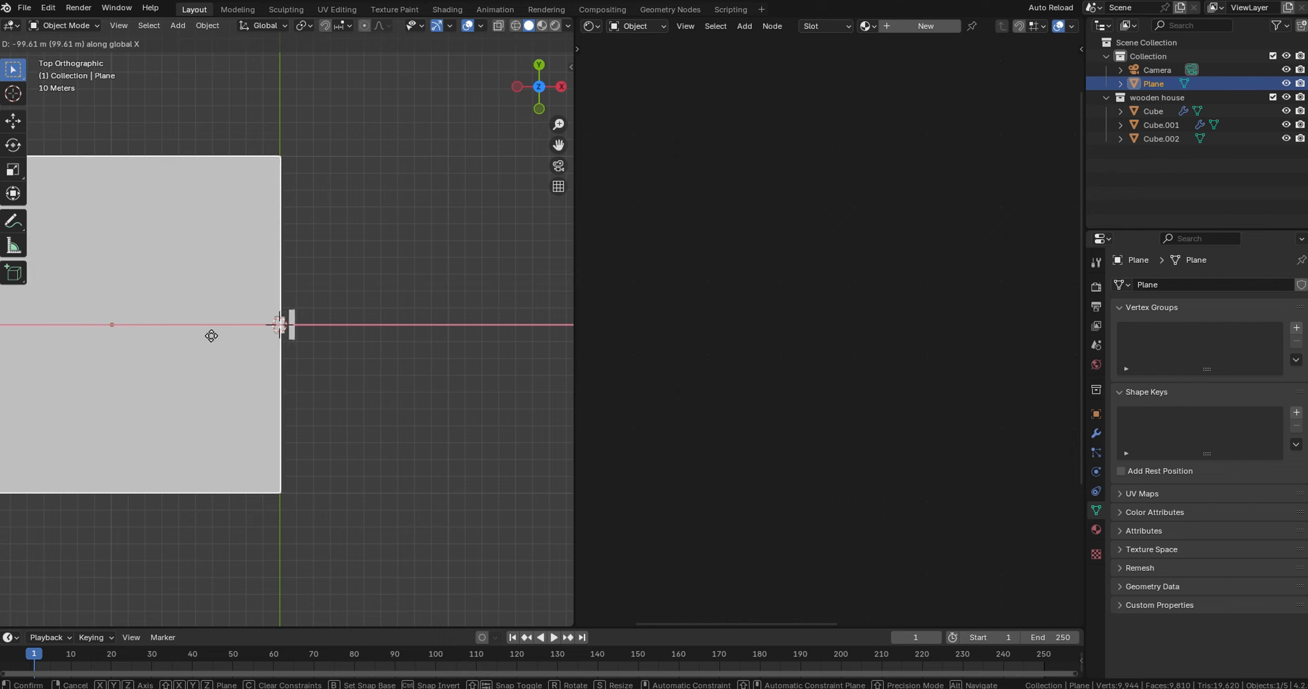
pyautogui.click(201, 339)
# - Subdivide the ground plane eight times in Edit Mode and return to Object Mode
pyautogui.press('Tab')
pyautogui.moveTo(279, 355); pyautogui.dragTo(354, 291, button='middle')
pyautogui.rightClick(354, 291)
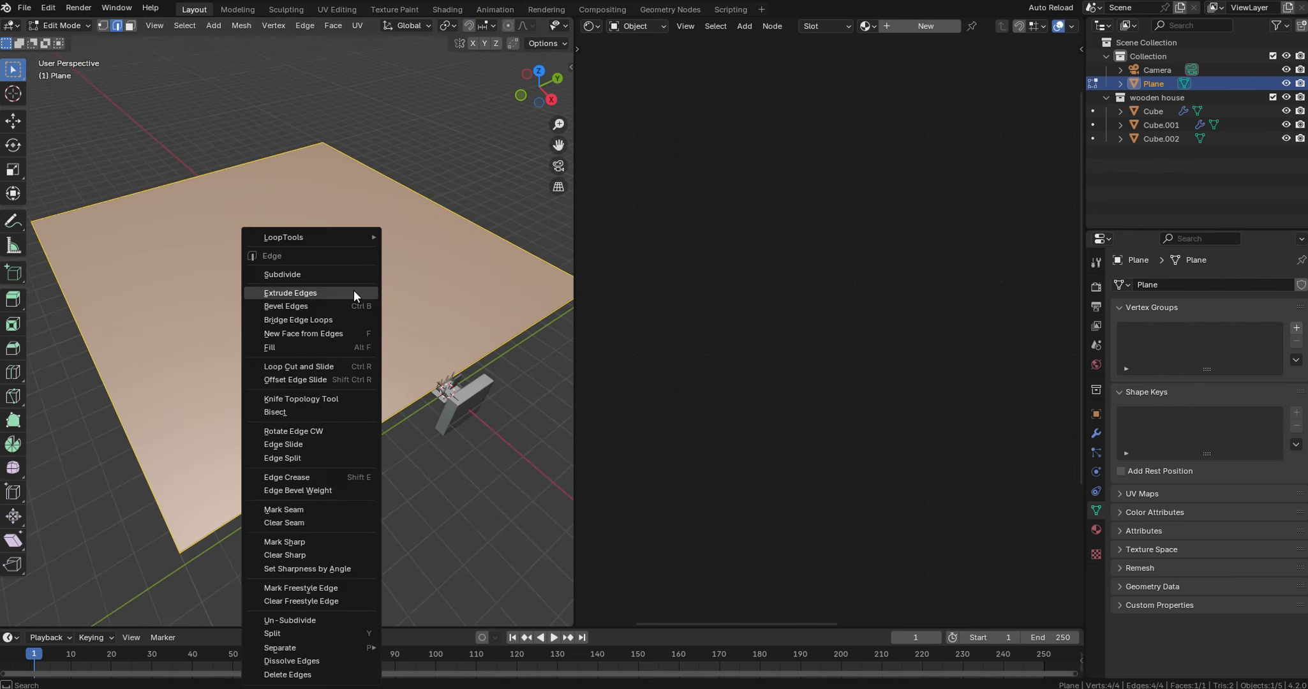
pyautogui.click(339, 270)
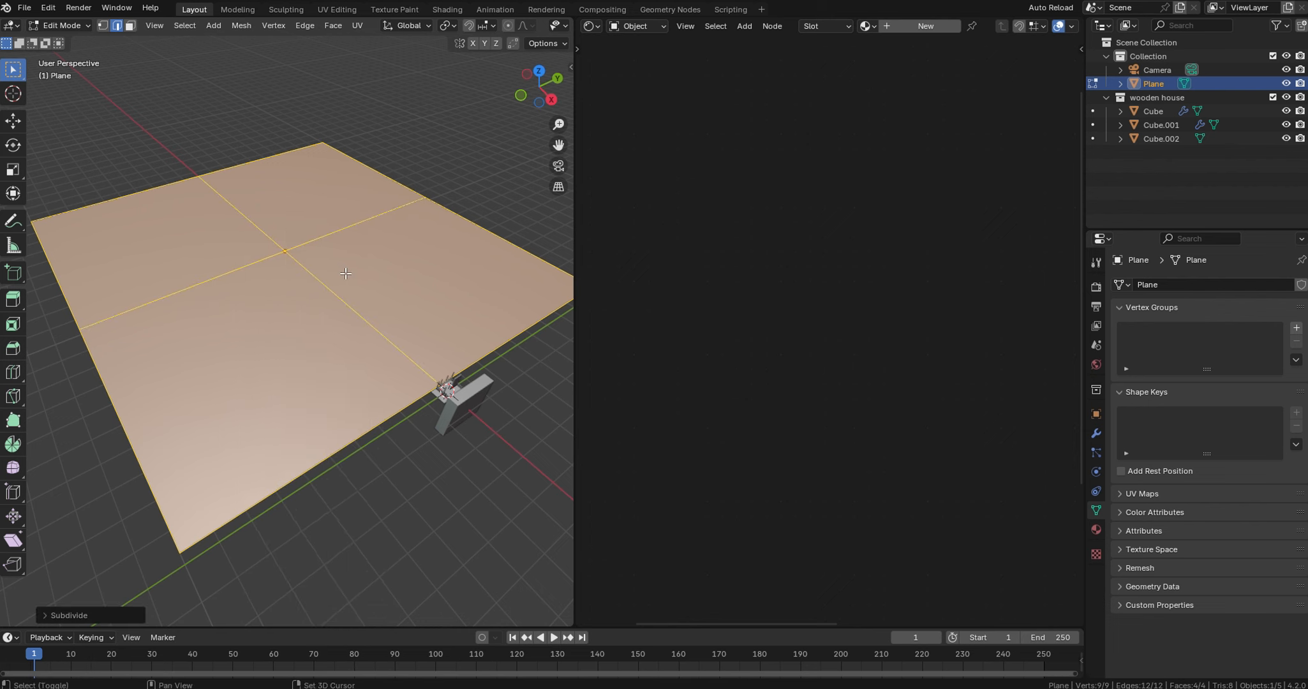
pyautogui.hotkey('shift', 'r')
pyautogui.hotkey('shift', 'r')
pyautogui.hotkey('shift', 'r')
pyautogui.hotkey('shift', 'r')
pyautogui.hotkey('shift', 'r')
pyautogui.hotkey('shift', 'r')
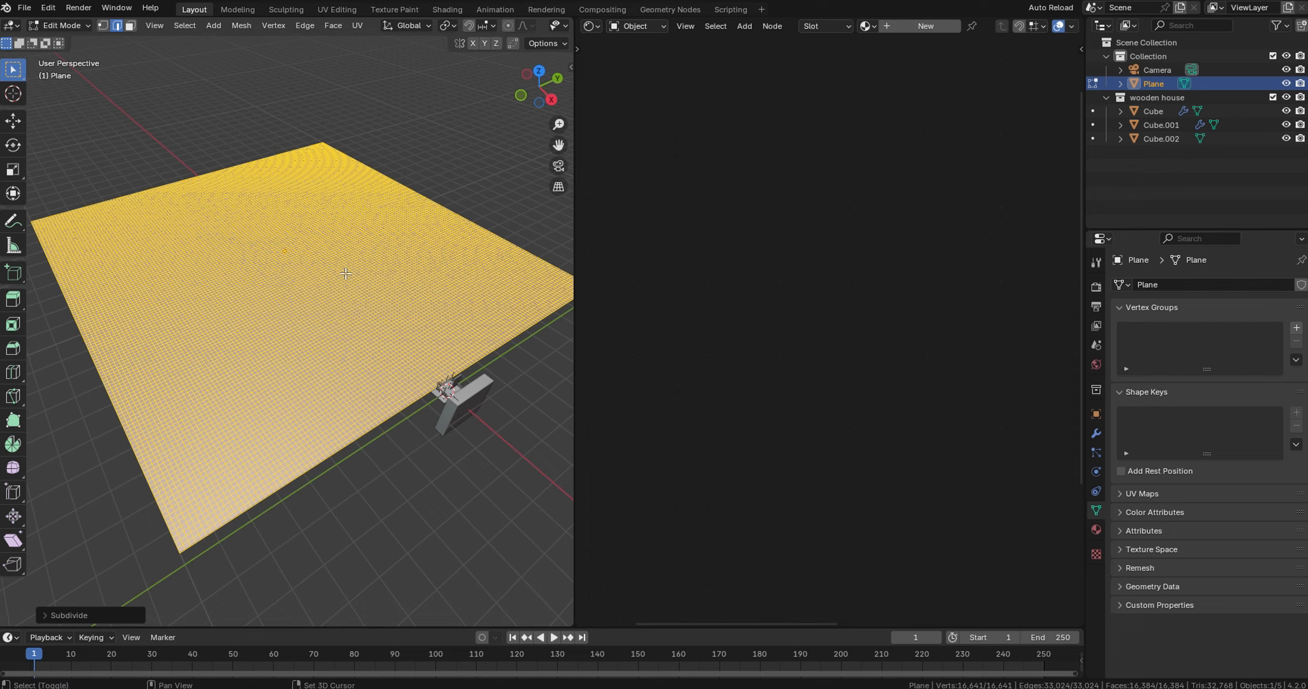
pyautogui.hotkey('shift', 'r')
pyautogui.press('Tab')
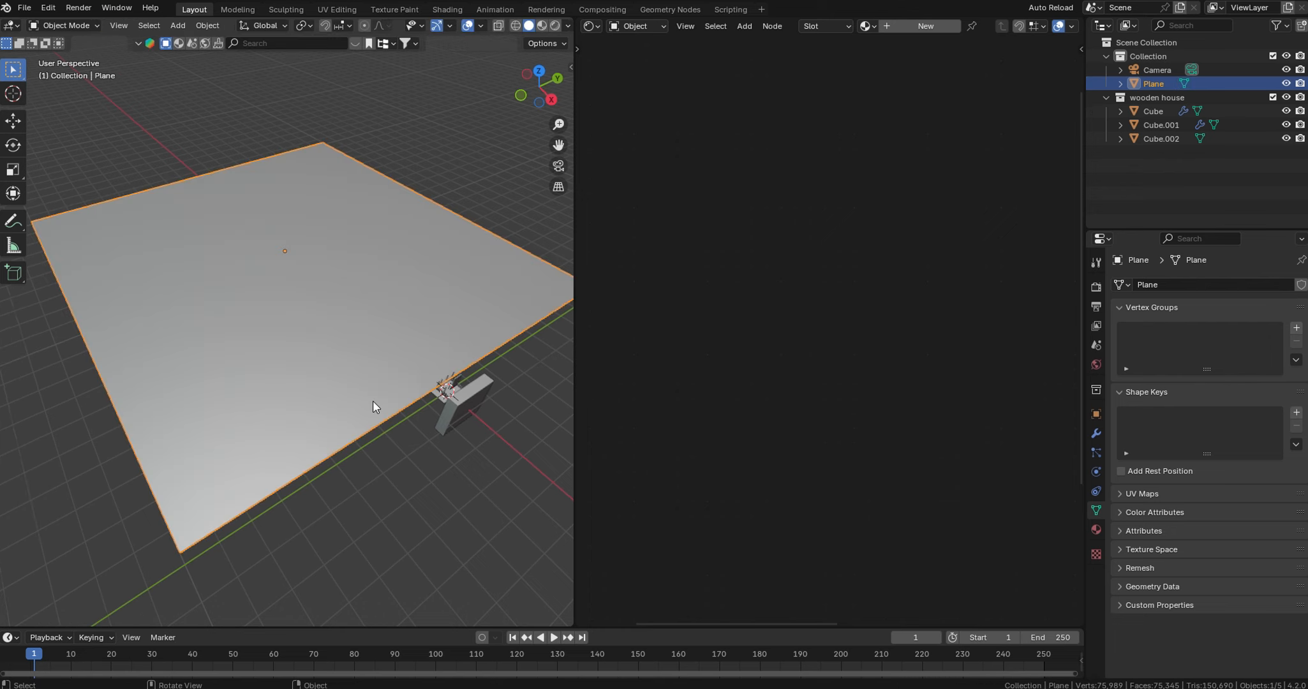
# - Select the ground vertices that lie within the camera view, using wireframe display in Edit Mode, and grow the selection once
pyautogui.press('KP_0')
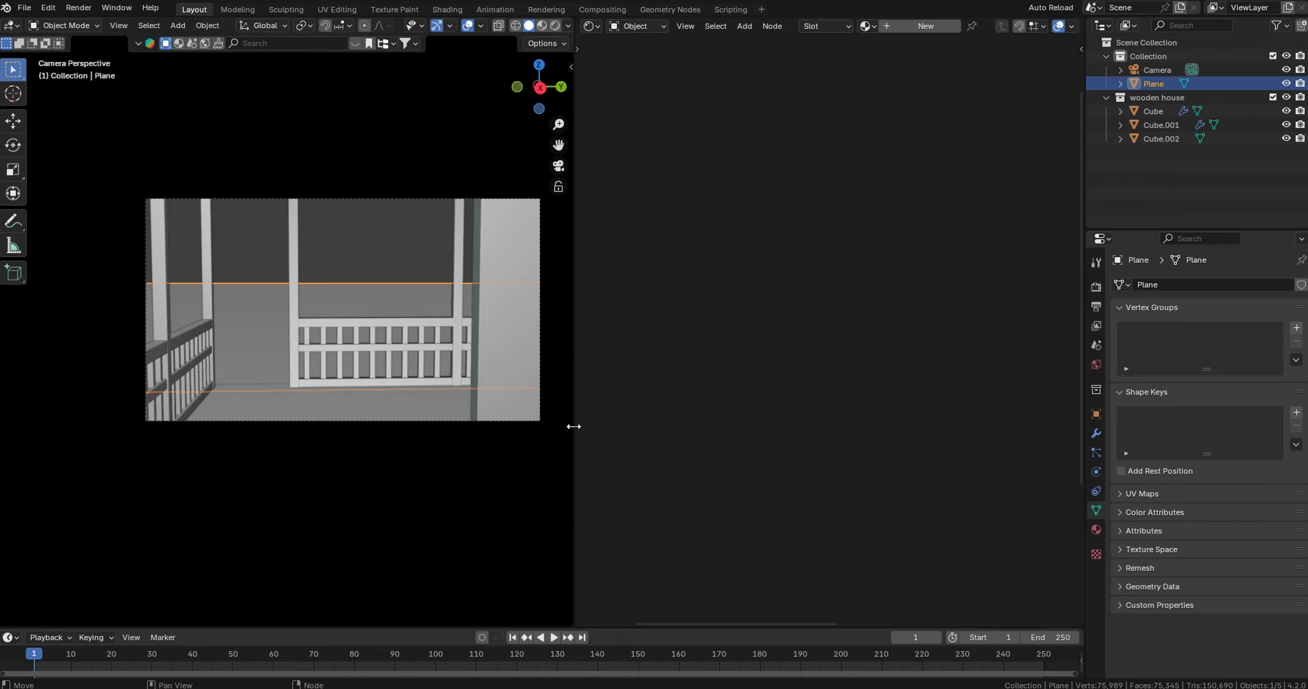
pyautogui.moveTo(573, 426); pyautogui.dragTo(645, 432)
pyautogui.press('Tab')
pyautogui.keyDown('shift'); pyautogui.moveTo(375, 326); pyautogui.dragTo(339, 309, button='middle'); pyautogui.keyUp('shift')
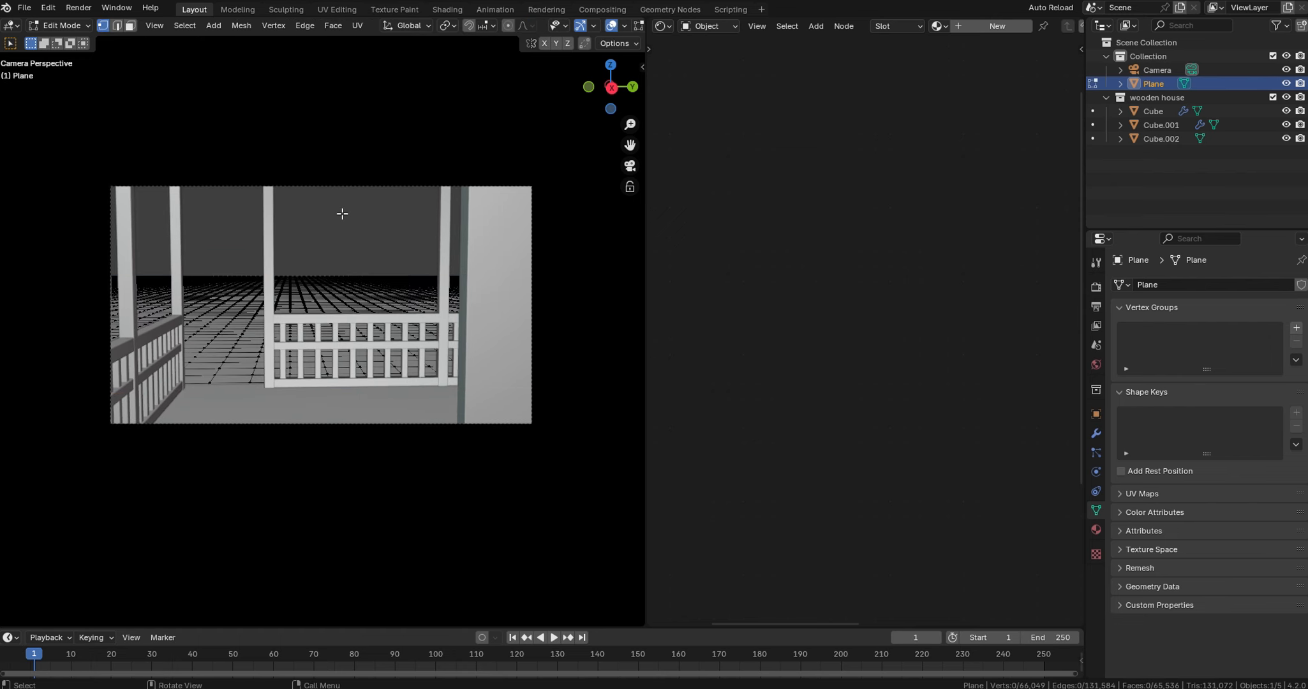
pyautogui.press('z')
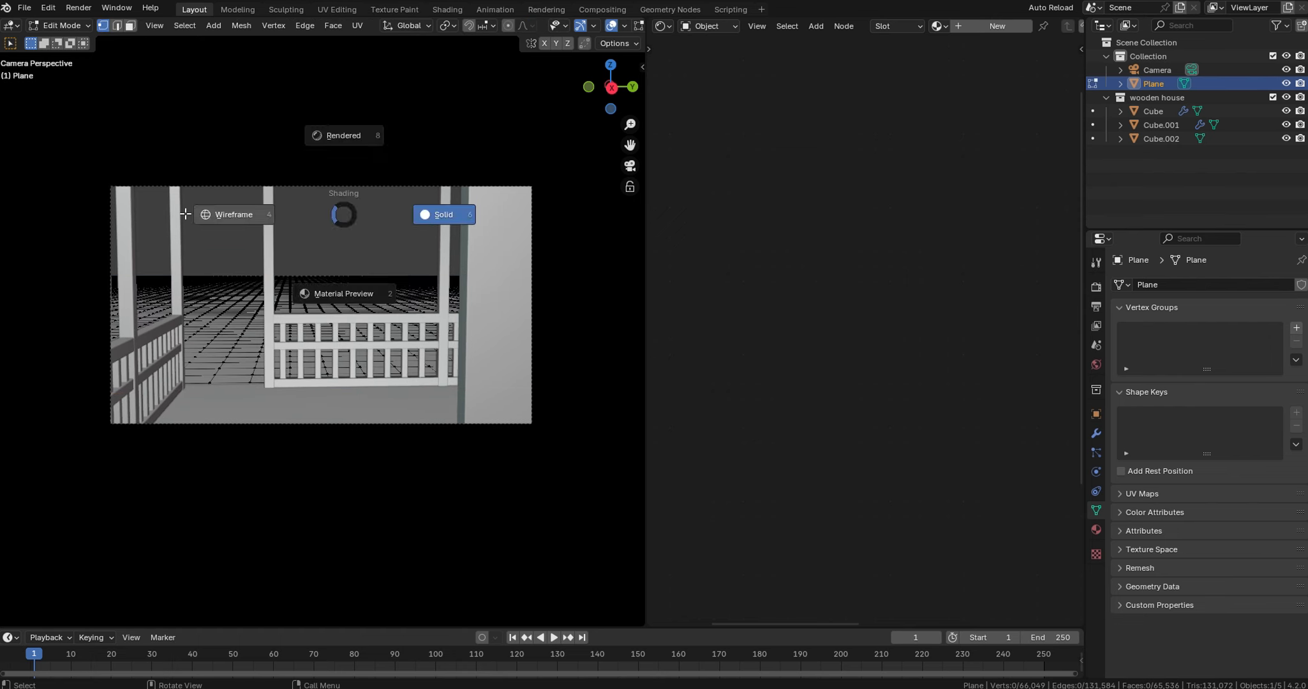
pyautogui.click(84, 225)
pyautogui.moveTo(99, 237); pyautogui.dragTo(551, 440)
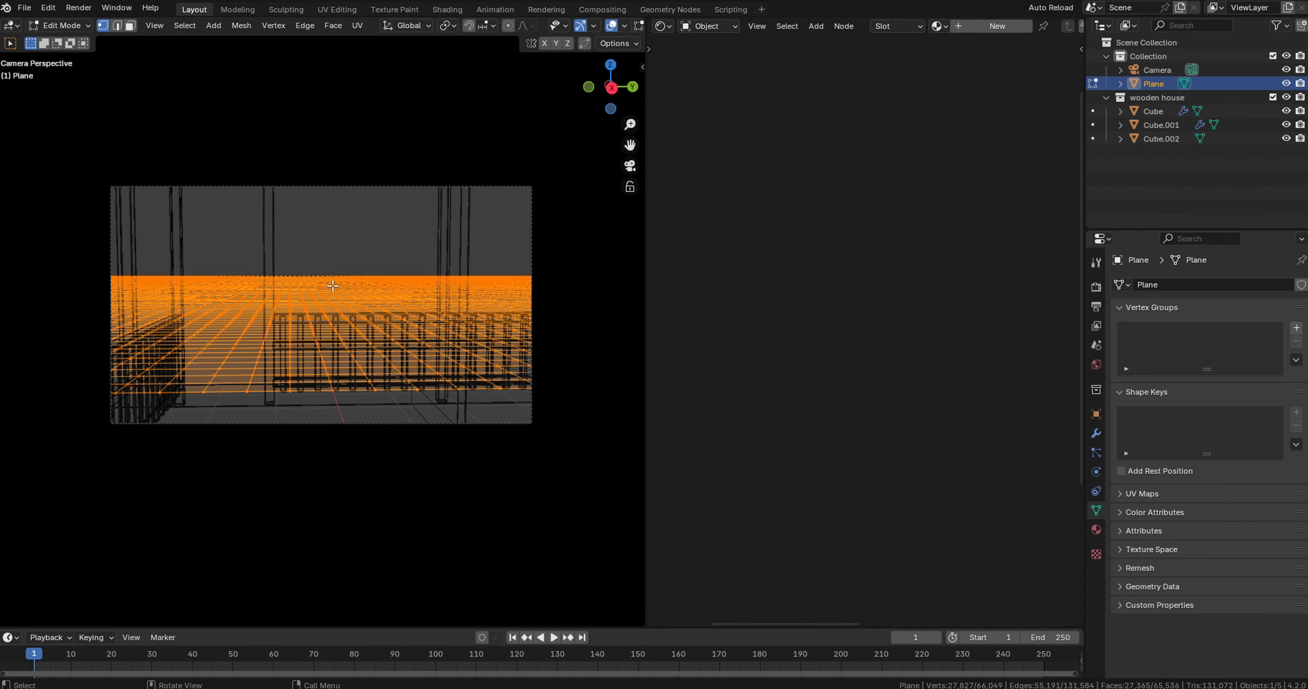
pyautogui.press('ctrl+KP_Add')
pyautogui.press('KP_0')
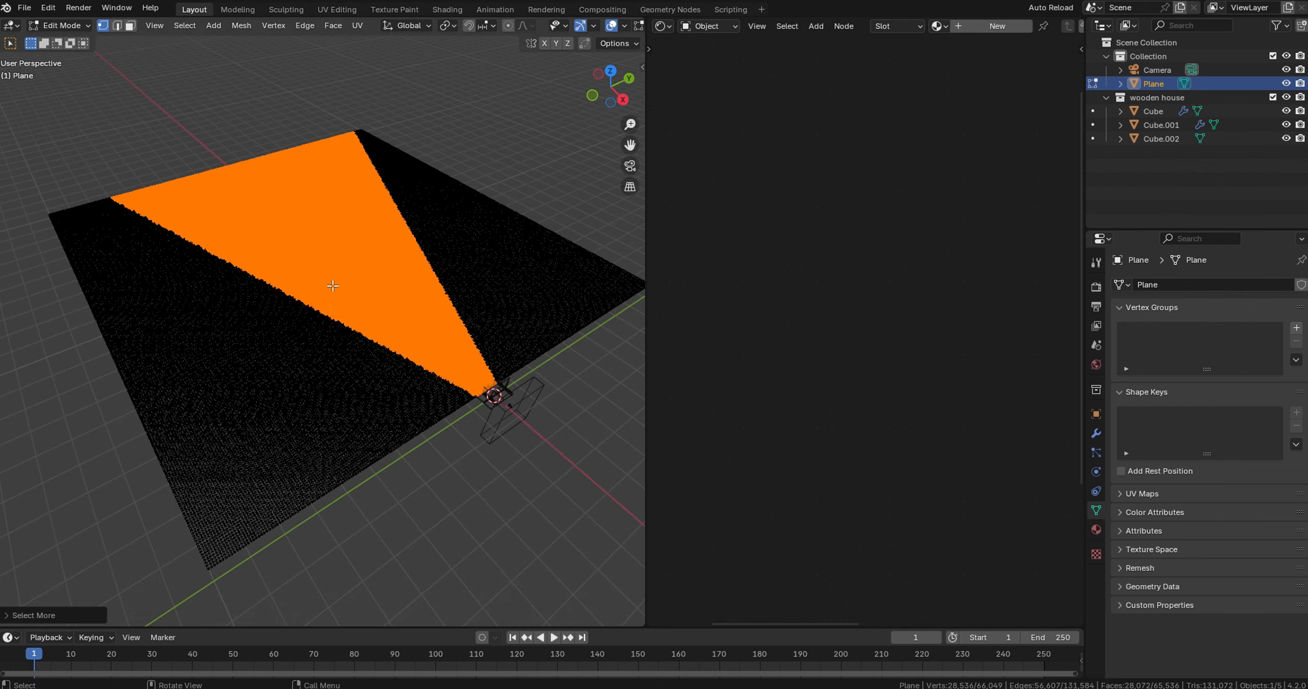
pyautogui.keyDown('ctrl'); pyautogui.moveTo(333, 287); pyautogui.dragTo(405, 335, button='middle'); pyautogui.keyUp('ctrl')
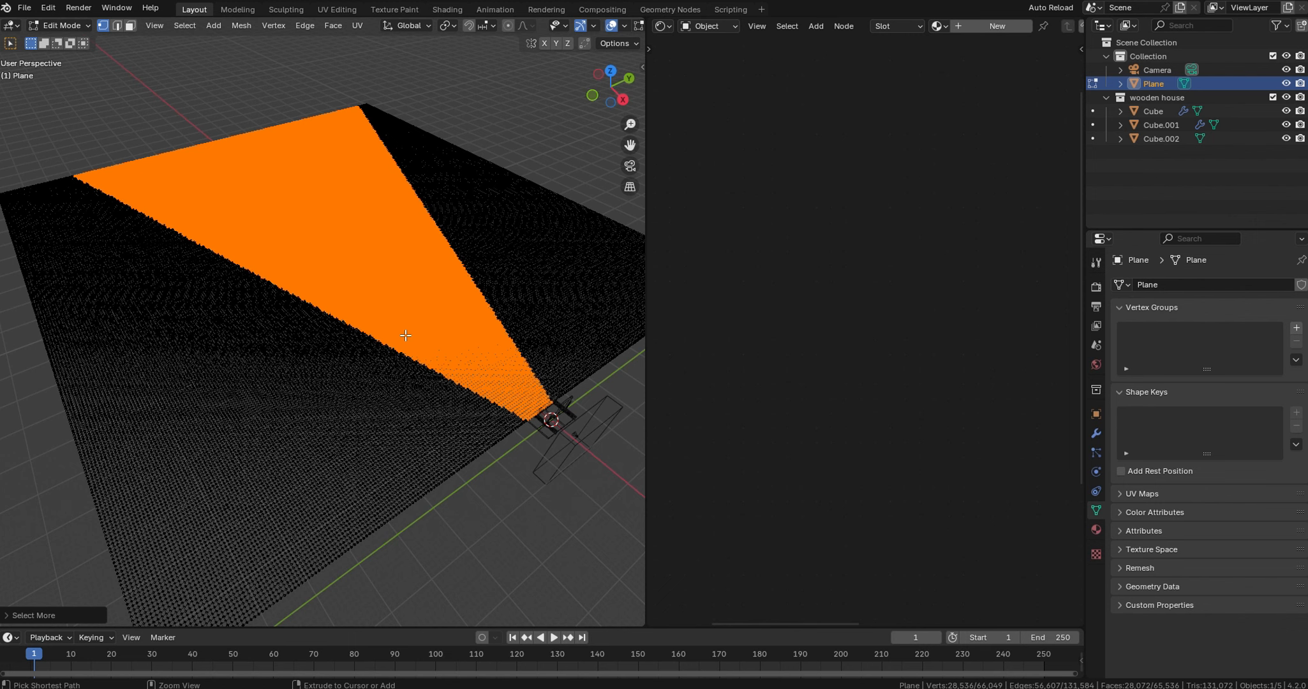
# - Invert the selection, delete the ground faces outside the camera view in solid shading and return to Object Mode
pyautogui.hotkey('ctrl', 'i')
pyautogui.press('z')
pyautogui.click(521, 339)
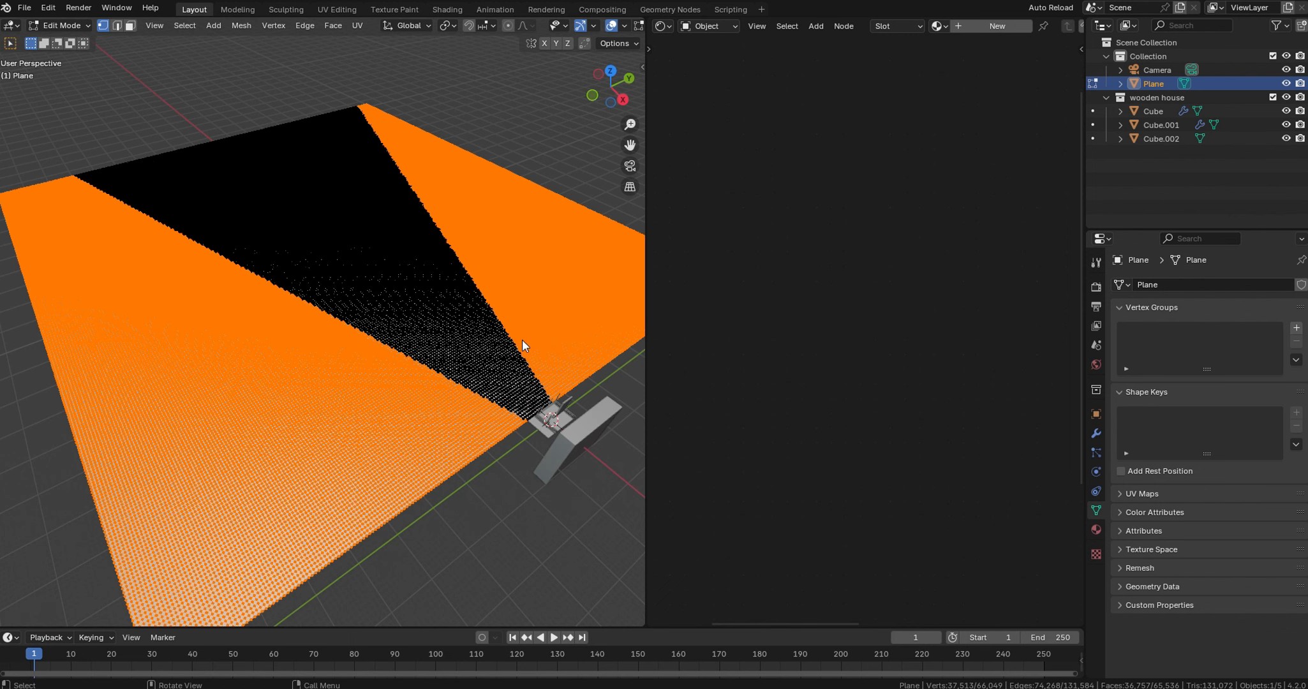
pyautogui.press('x')
pyautogui.click(522, 339)
pyautogui.press('KP_0')
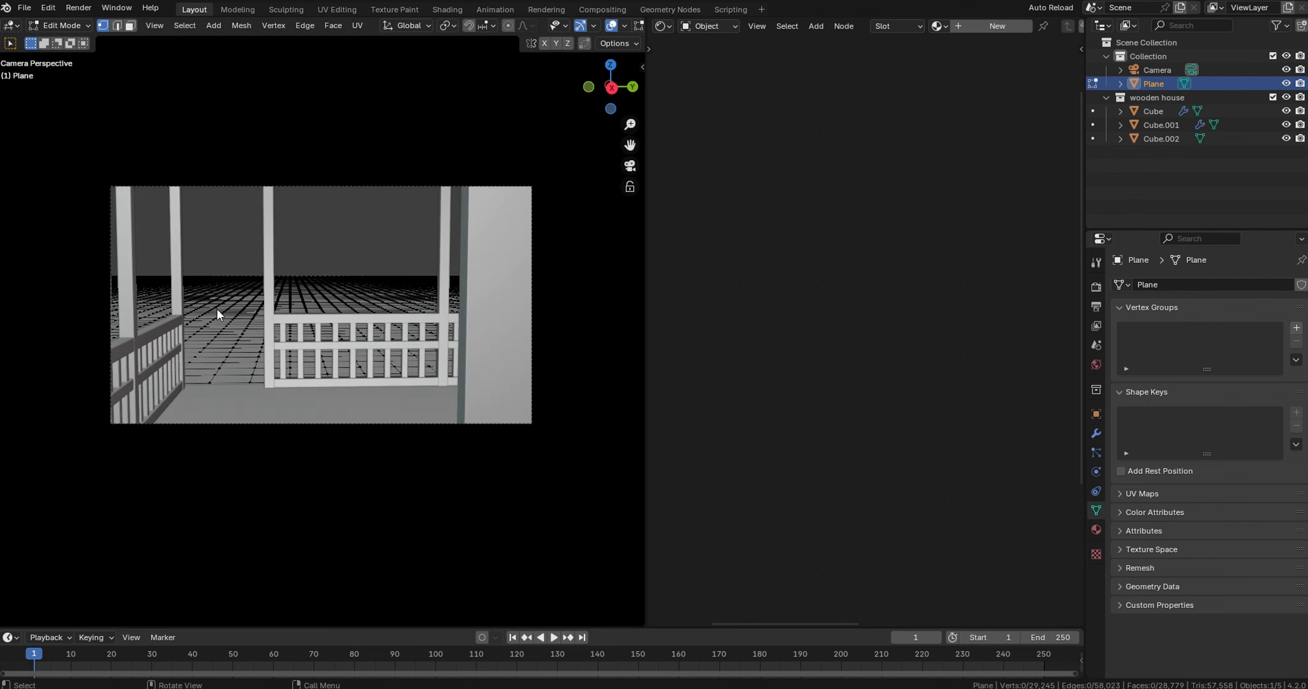
pyautogui.press('Tab')
# - Select all objects, including the camera, and move them along the global Y axis away from the world origin
pyautogui.press('KP_0')
pyautogui.press('a')
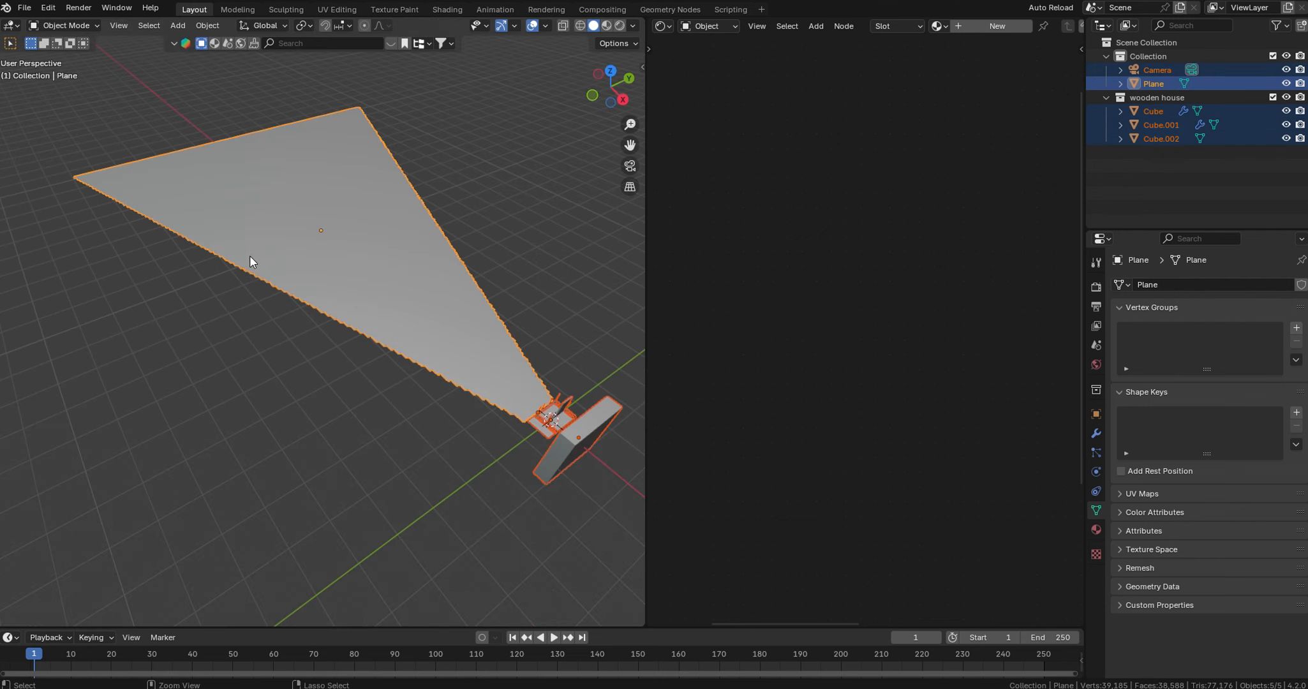
pyautogui.scroll(-4, 249, 261)
pyautogui.press('g')
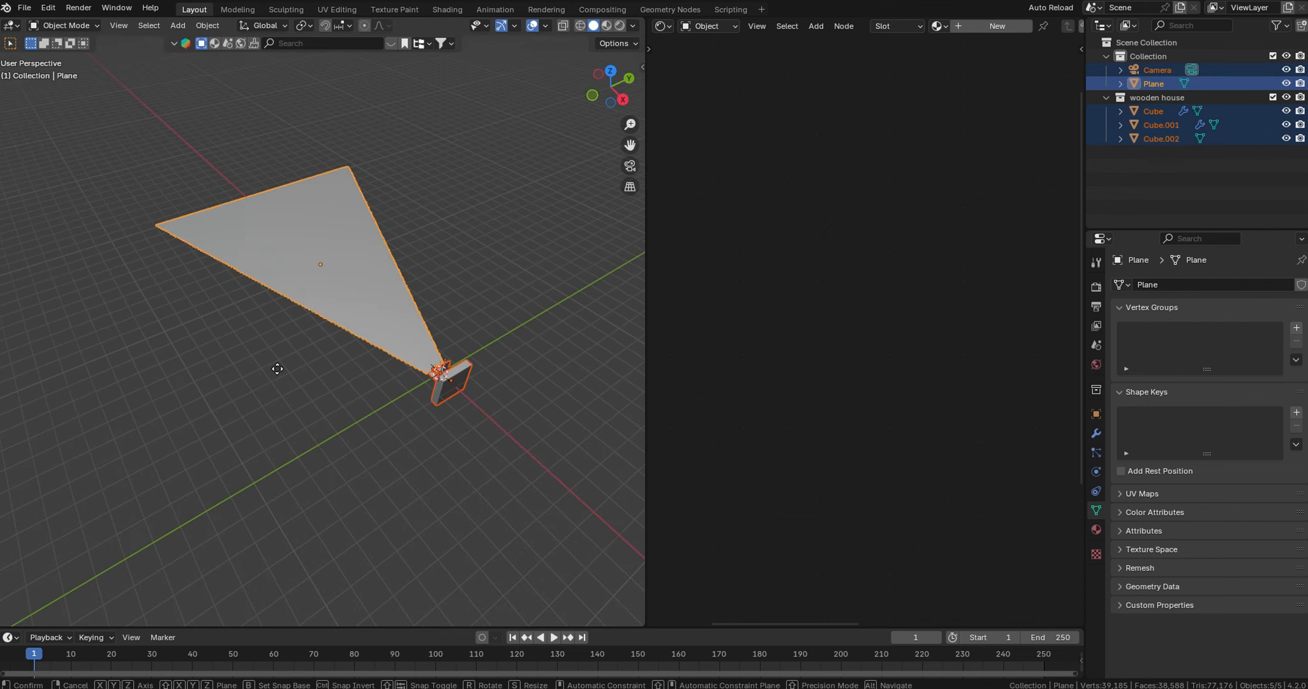
pyautogui.press('y')
pyautogui.click(540, 357)
pyautogui.moveTo(530, 375); pyautogui.dragTo(394, 278, button='middle')
pyautogui.scroll(5, 400, 337)
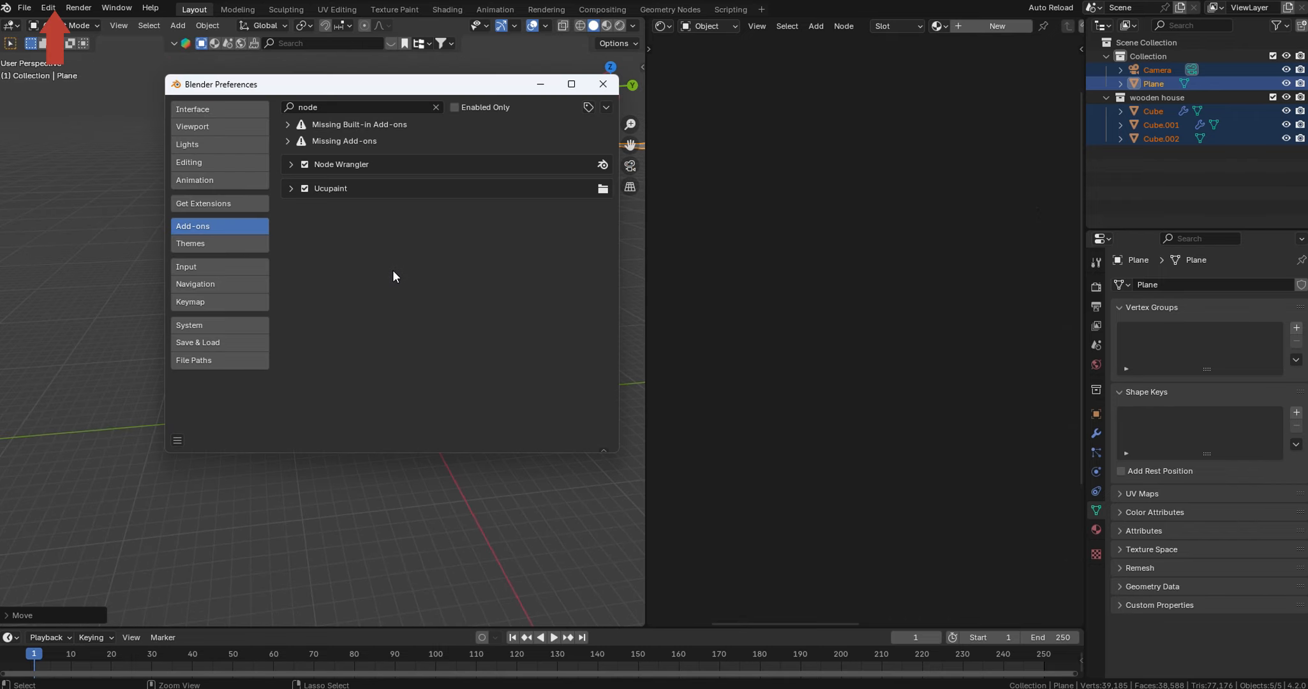
# - Search the add-on preferences for "ge" to check the Sapling Tree Gen add-on, and close the preferences
pyautogui.click(327, 108)
pyautogui.write('ge')
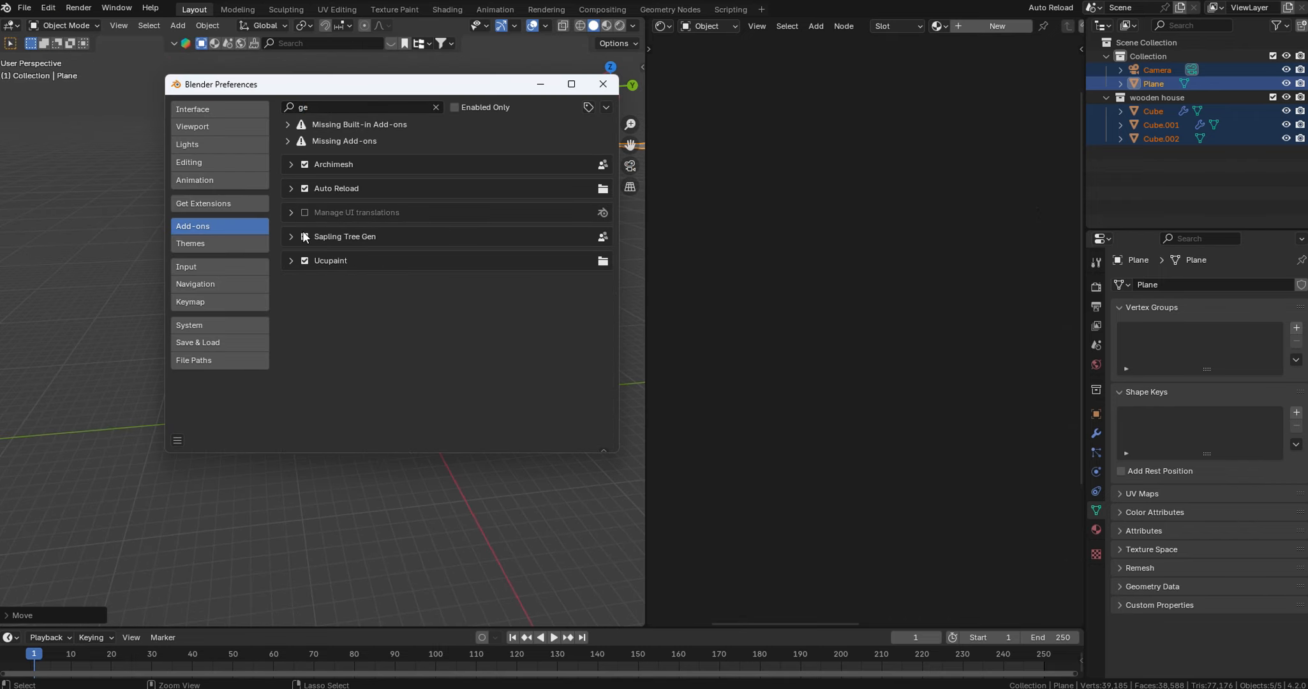
pyautogui.click(603, 84)
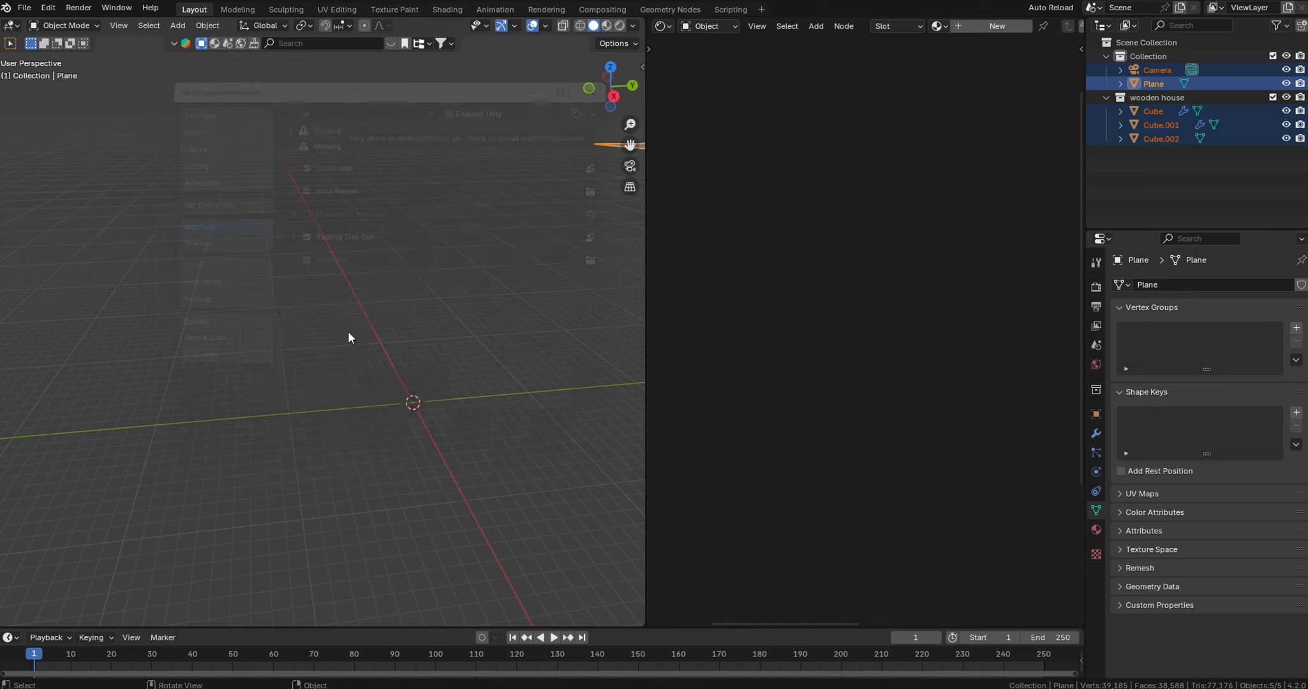
# - Add a Sapling Tree Gen tree at the world origin, expand its generation settings and save the file
pyautogui.hotkey('shift', 'a')
pyautogui.moveTo(332, 316)
pyautogui.click(427, 429)
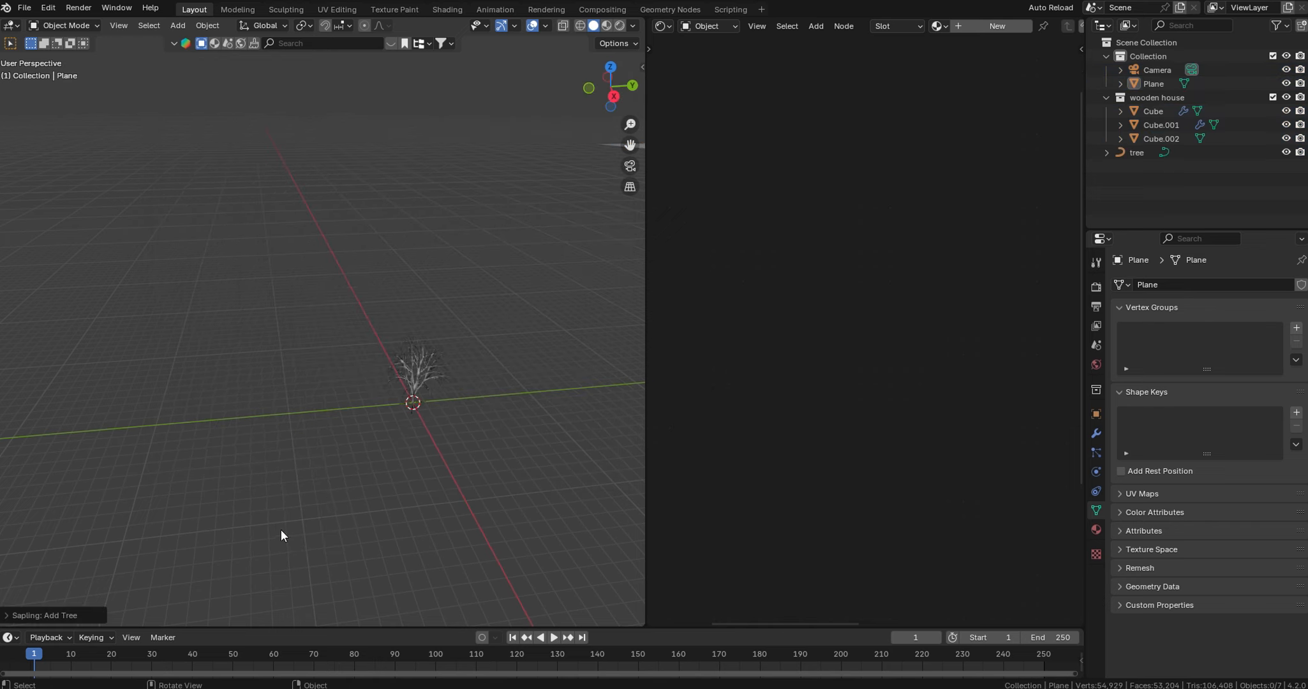
pyautogui.click(43, 615)
pyautogui.scroll(3, 448, 507)
pyautogui.keyDown('shift'); pyautogui.moveTo(518, 357); pyautogui.dragTo(463, 366, button='middle'); pyautogui.keyUp('shift')
pyautogui.scroll(3, 472, 382)
pyautogui.keyDown('shift'); pyautogui.moveTo(574, 543); pyautogui.dragTo(444, 447, button='middle'); pyautogui.keyUp('shift')
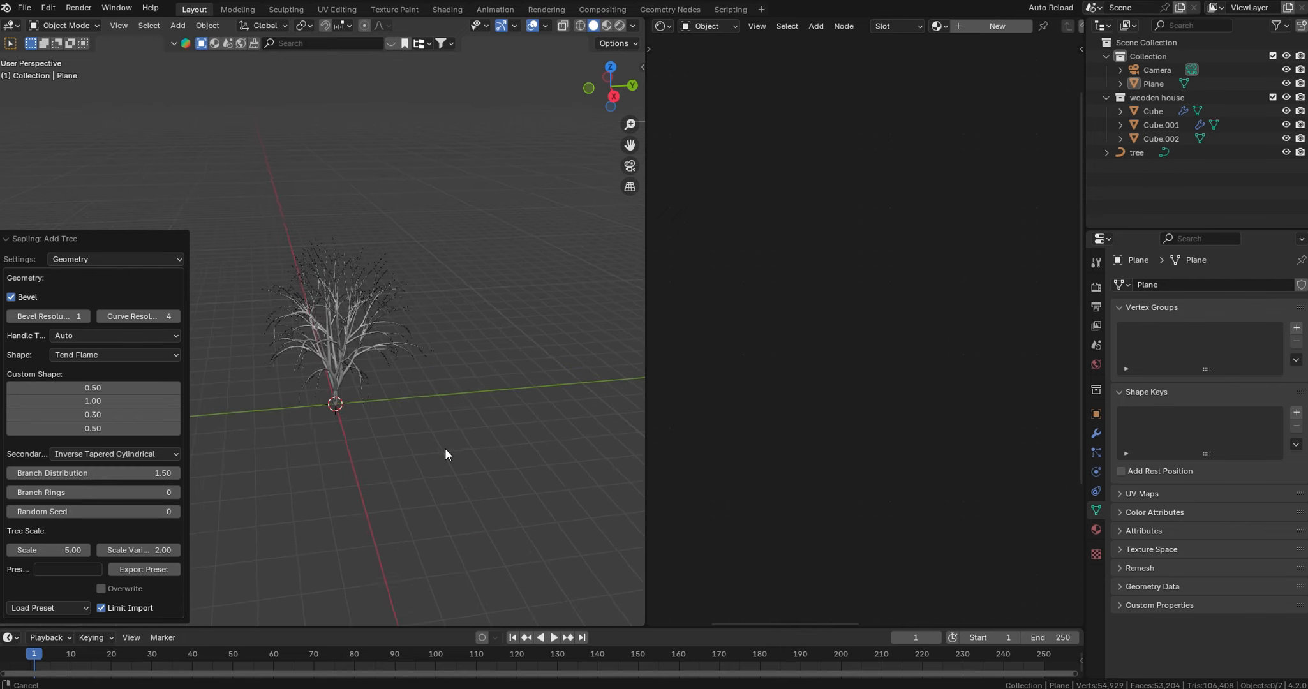
pyautogui.scroll(6, 440, 415)
pyautogui.hotkey('ctrl', 's')
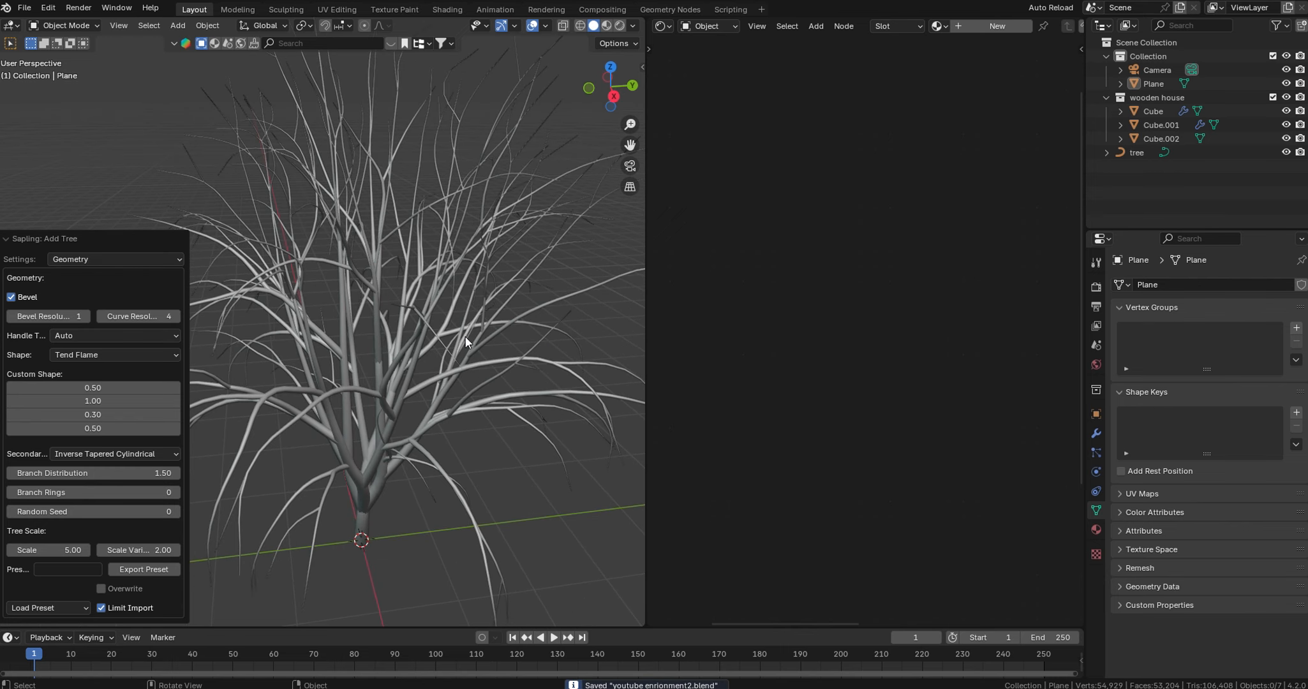
# - Switch the viewport to wireframe shading and examine the tree's branch geometry up close
pyautogui.press('z')
pyautogui.click(376, 333)
pyautogui.scroll(5, 399, 530)
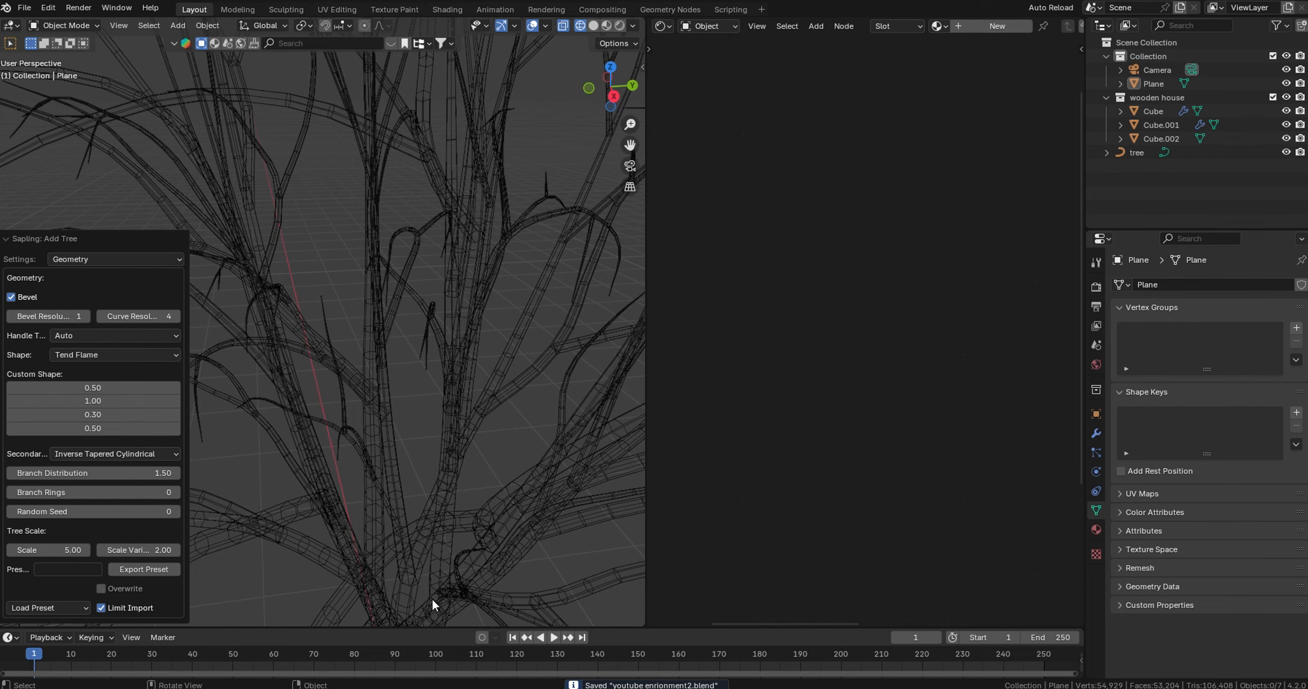
# - Lower the tree's geometry detail by setting the curve resolution to 1 and the bevel resolution to 0
pyautogui.scroll(-5, 425, 533)
pyautogui.scroll(-2, 380, 314)
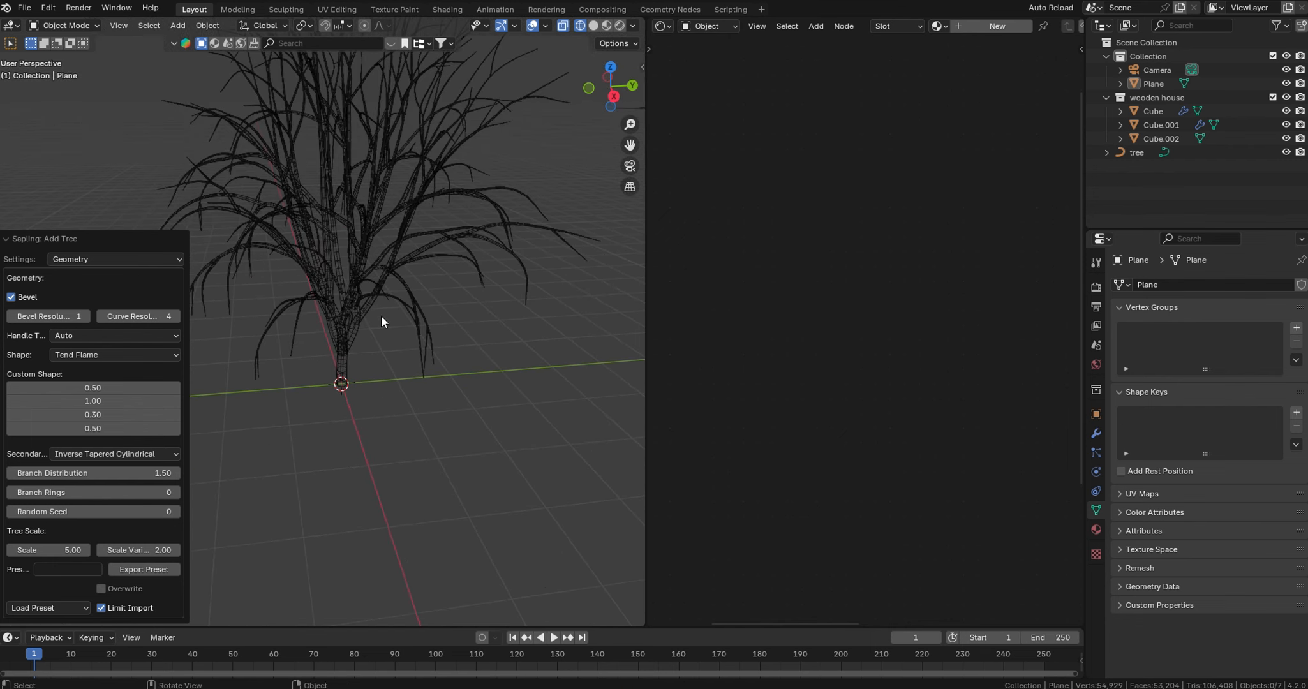
pyautogui.scroll(6, 390, 365)
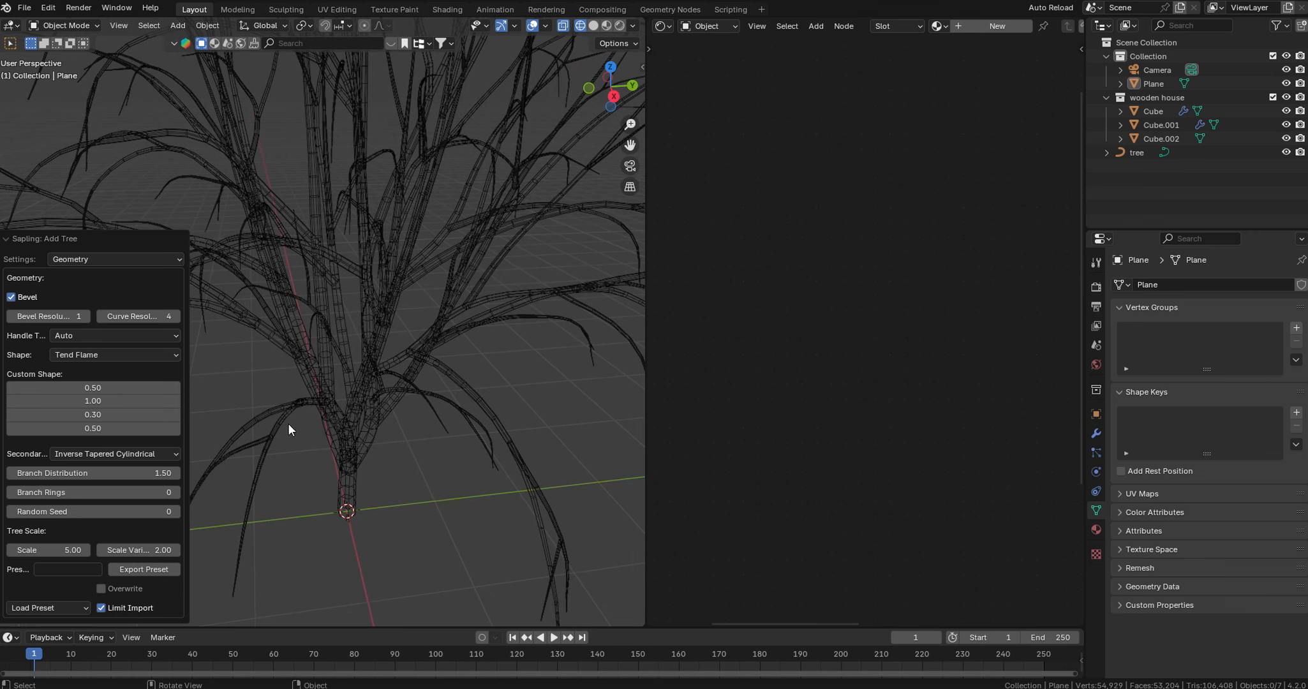
pyautogui.click(100, 316)
pyautogui.click(100, 316)
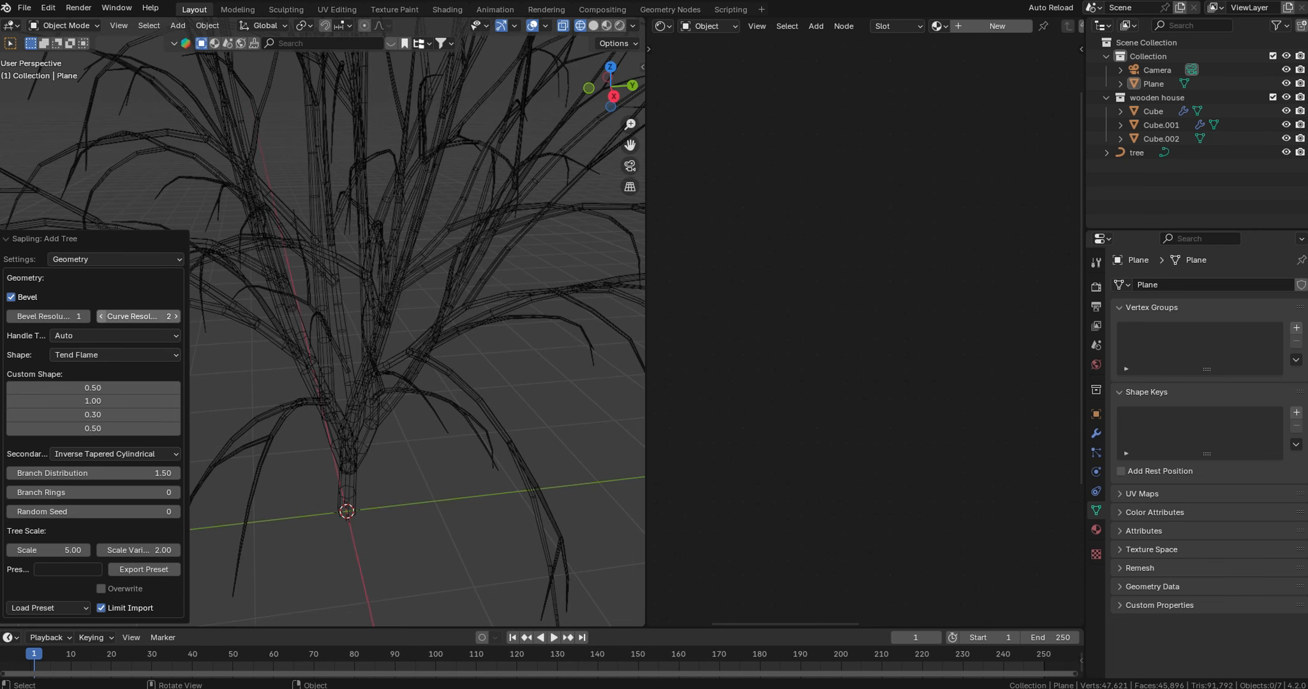
pyautogui.click(100, 316)
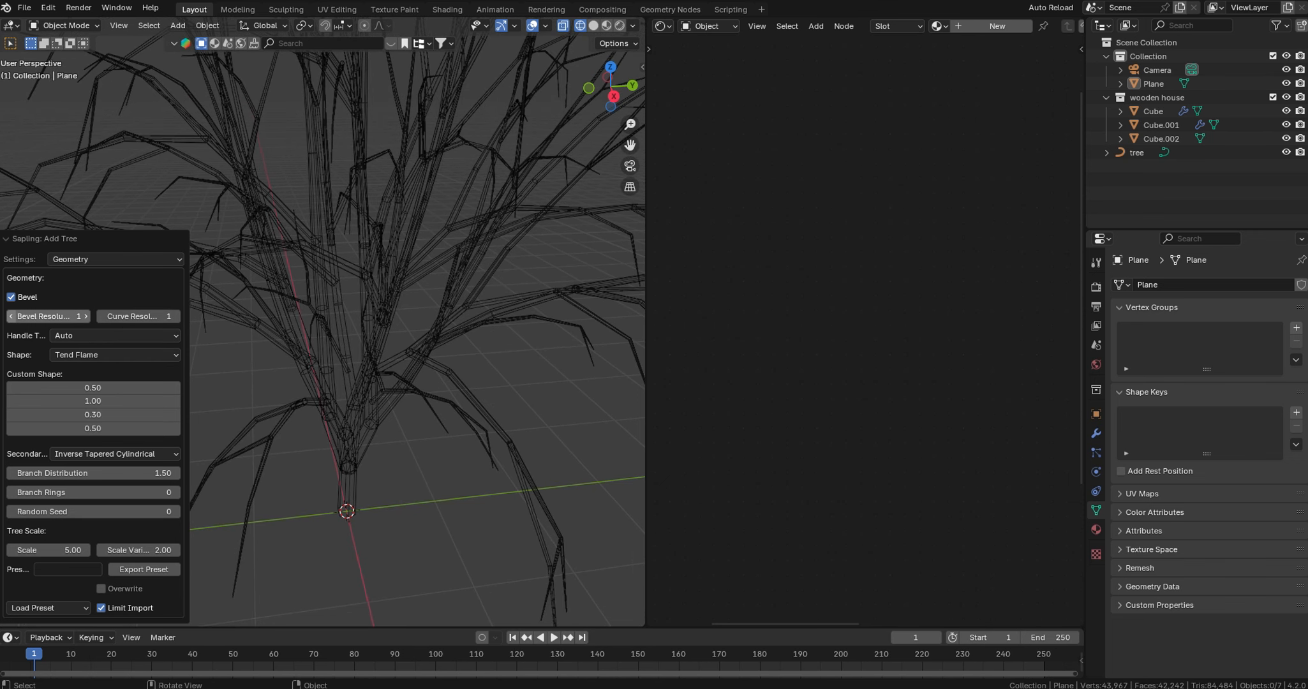
pyautogui.moveTo(49, 316); pyautogui.dragTo(36, 315)
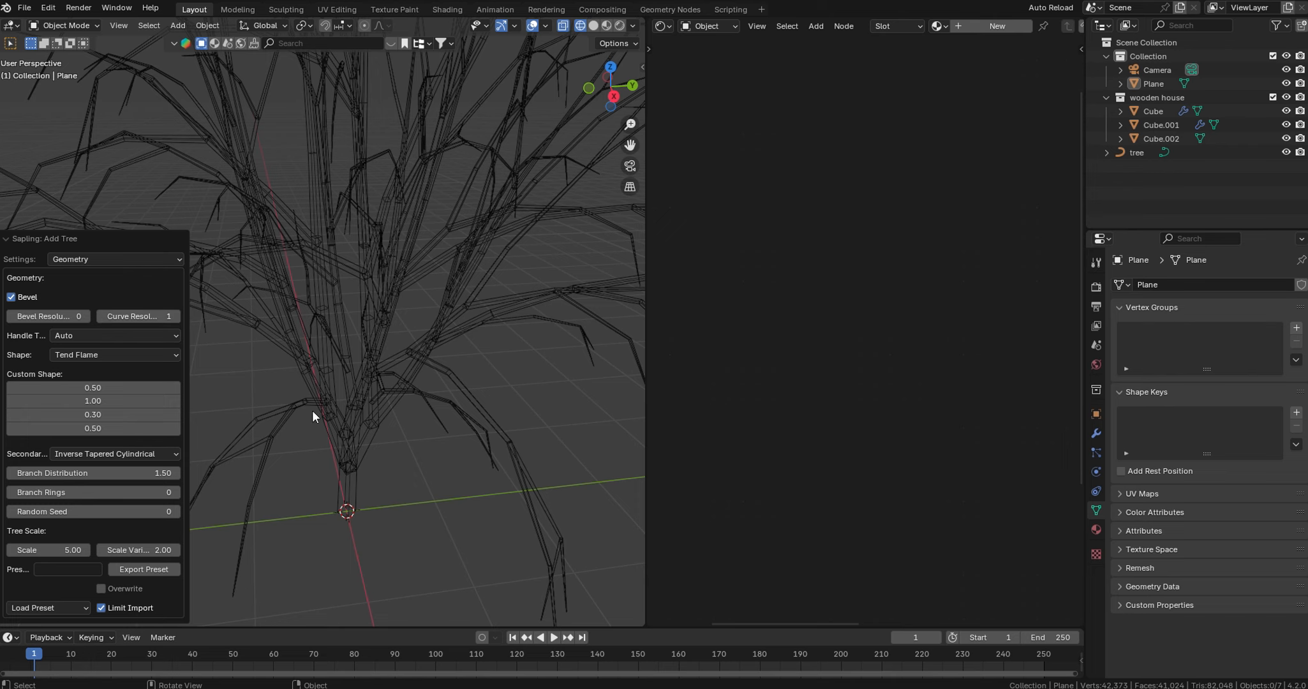
# - Enable leaves on the tree, switch the viewport to solid shading and set the leaf shape to Rectangular
pyautogui.click(127, 259)
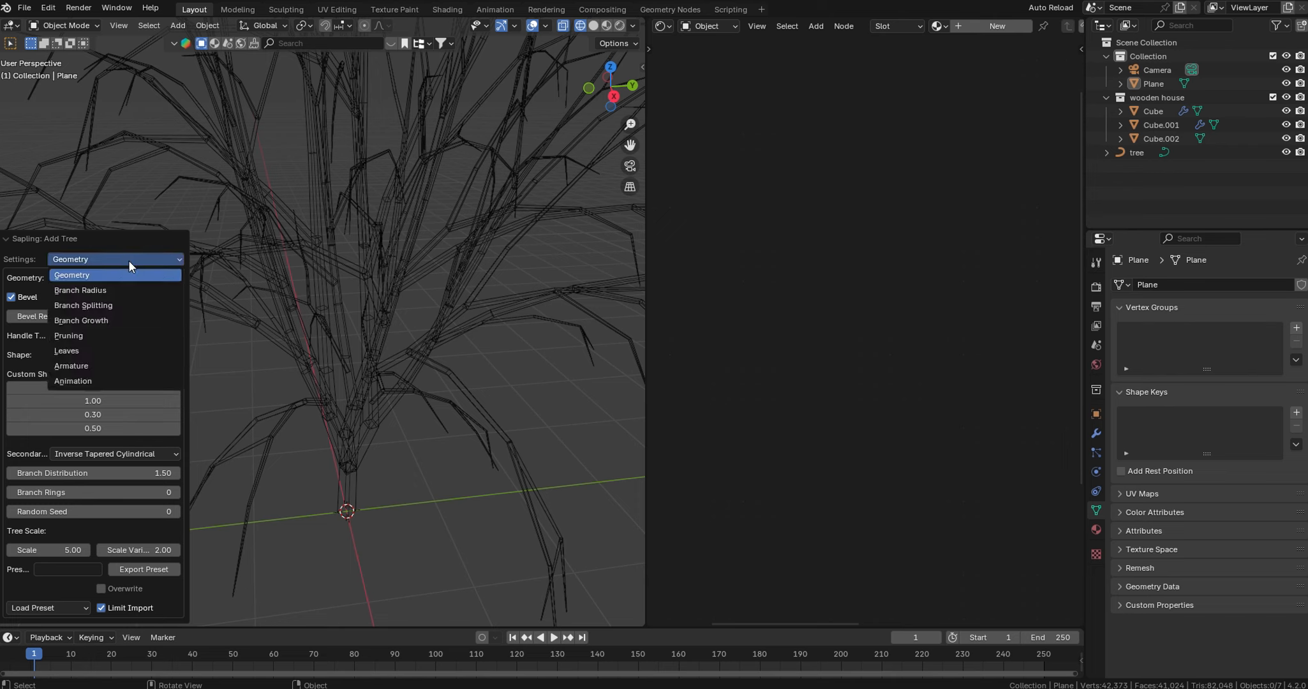
pyautogui.click(115, 349)
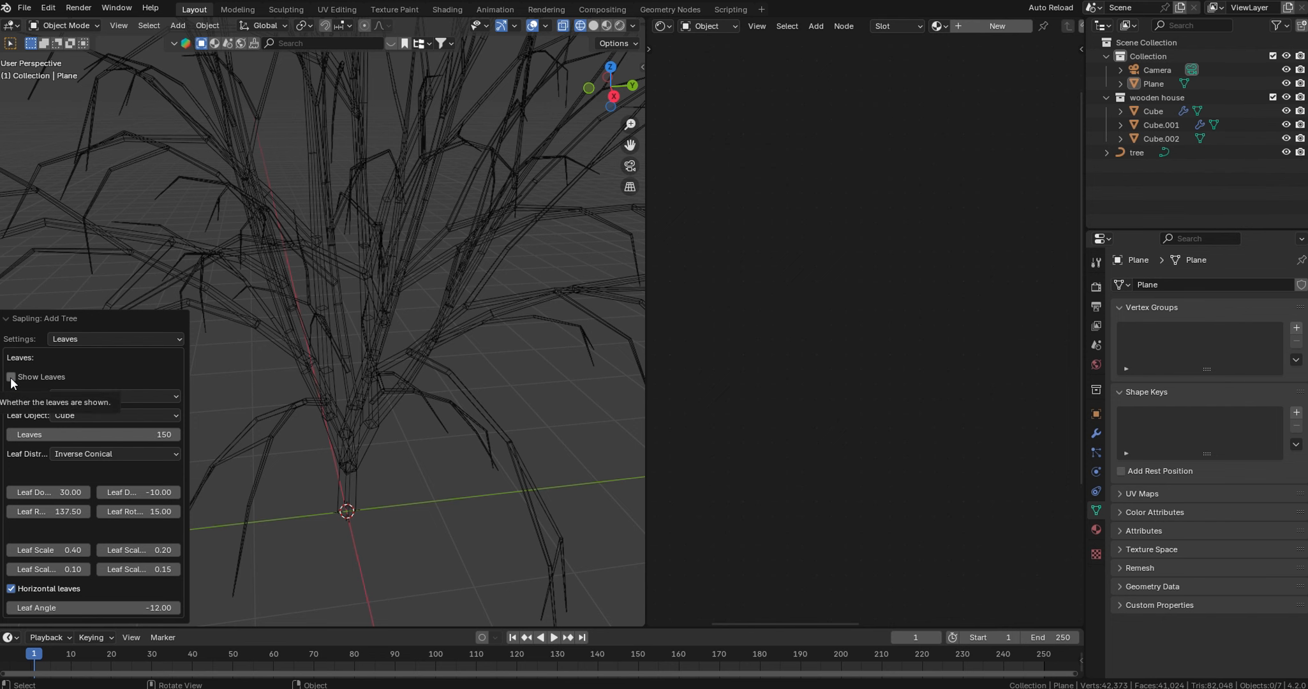
pyautogui.click(10, 376)
pyautogui.hotkey('shift', 'z')
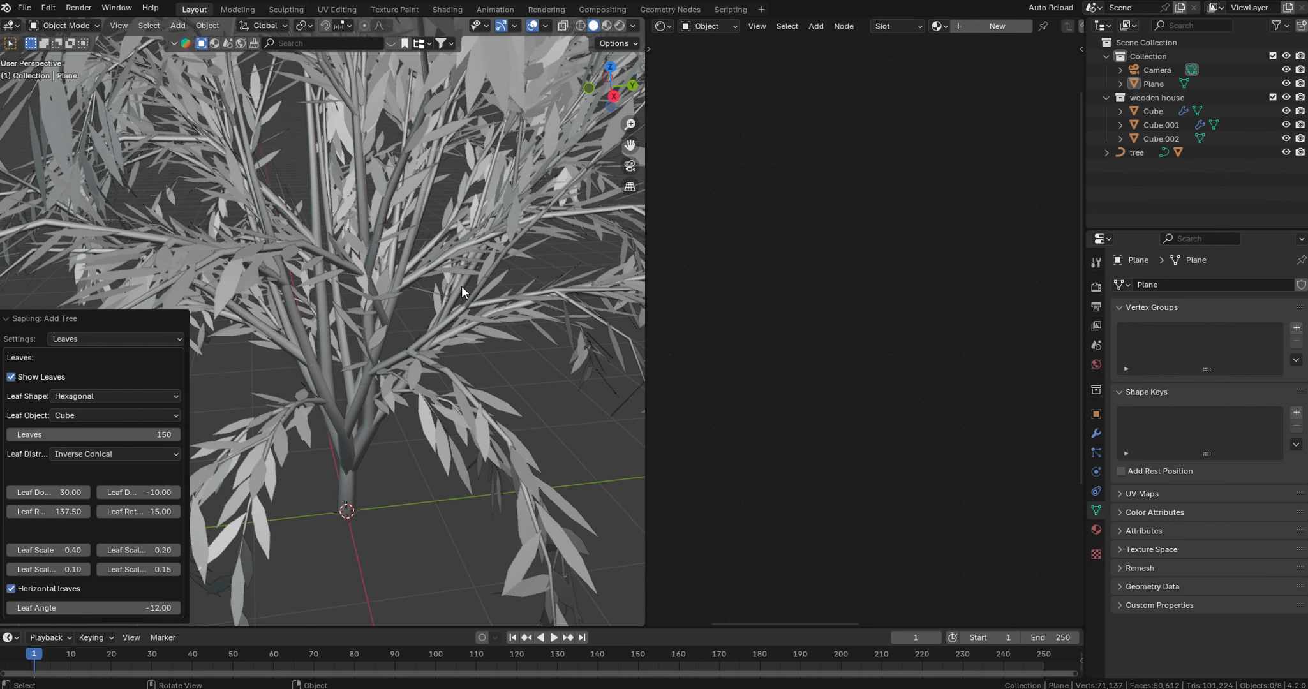
pyautogui.click(110, 397)
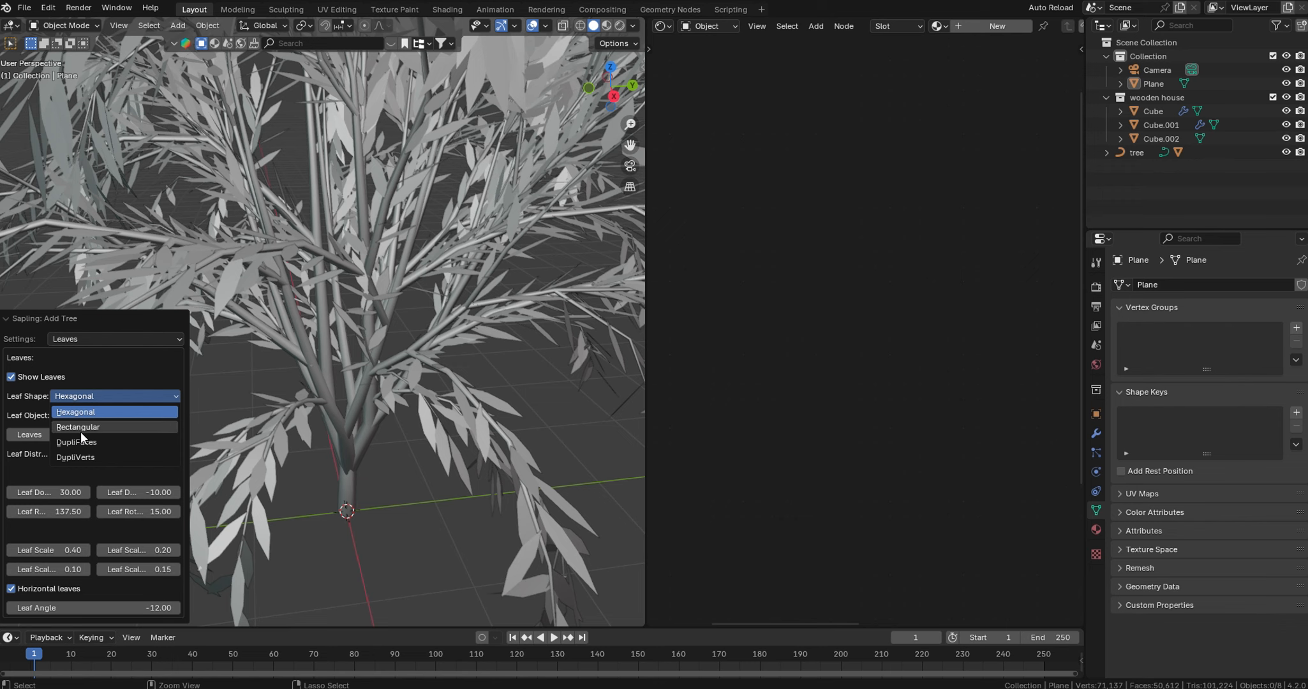
pyautogui.click(101, 429)
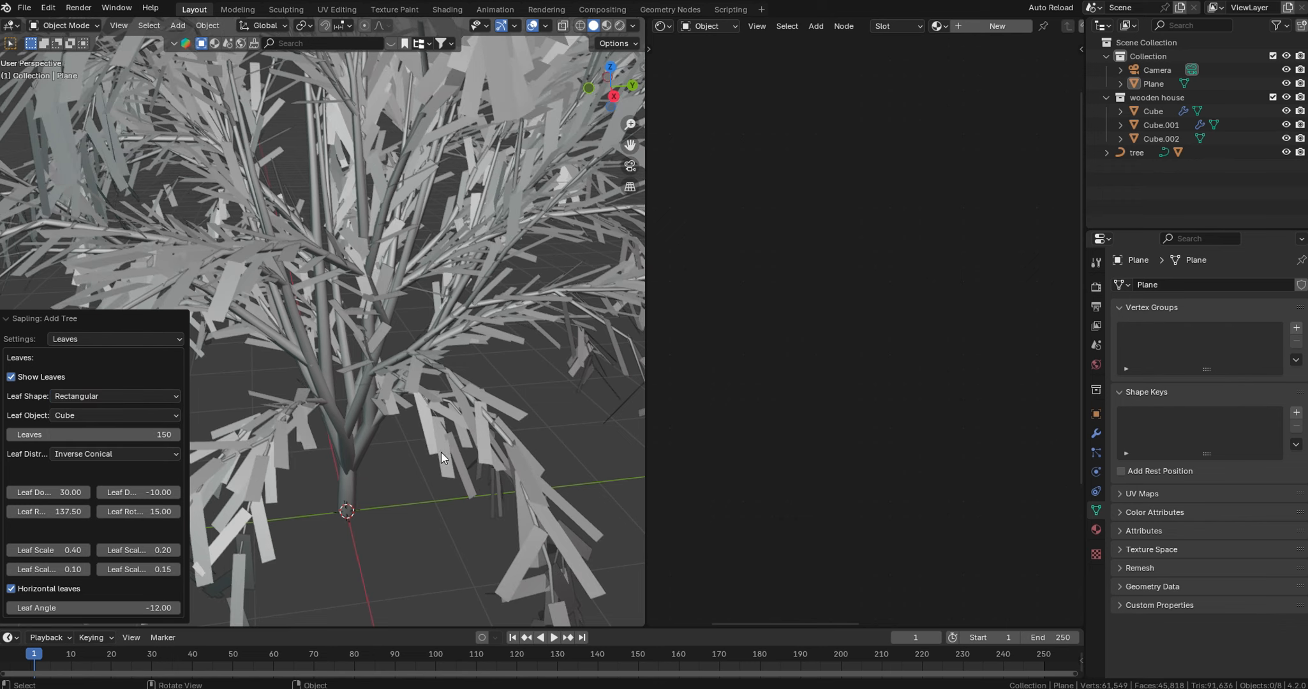
# - Try a different leaf count on the tree, and return the number of leaves to 150
pyautogui.scroll(-4, 430, 328)
pyautogui.scroll(3, 421, 338)
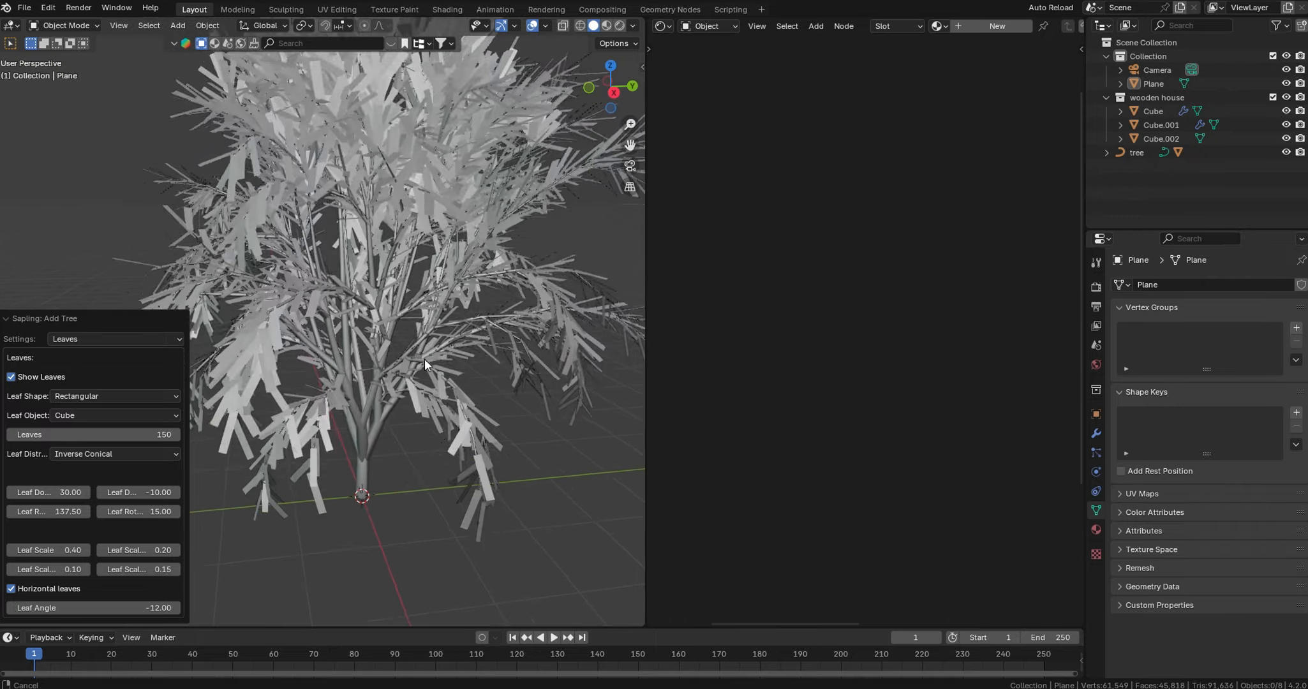
pyautogui.scroll(3, 442, 437)
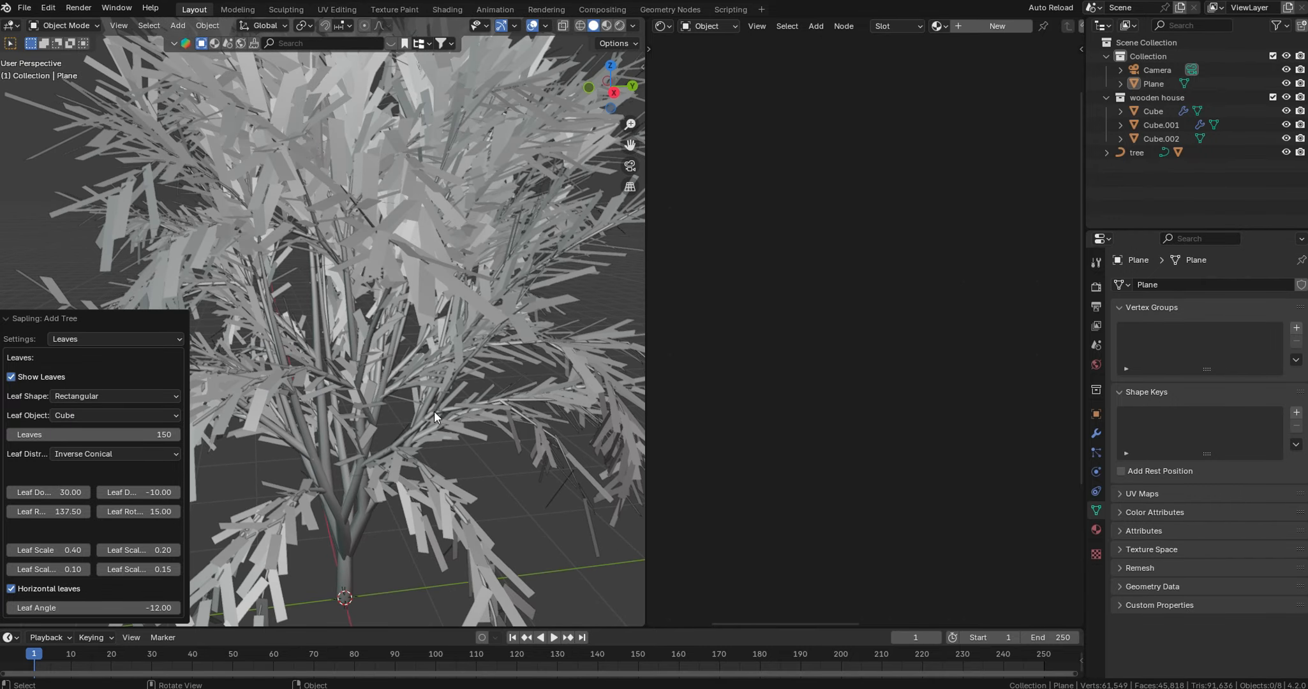
pyautogui.scroll(-1, 401, 392)
pyautogui.moveTo(132, 435); pyautogui.dragTo(160, 436)
pyautogui.click(132, 435)
pyautogui.write('150')
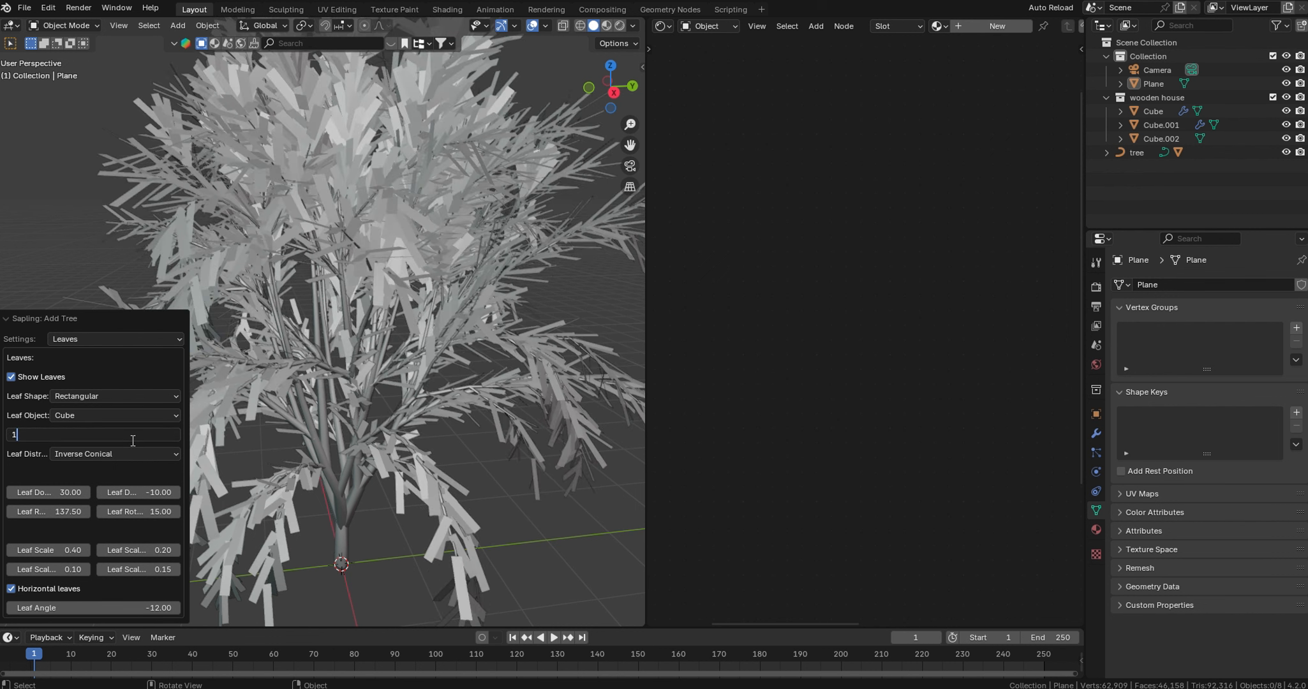
pyautogui.press('Return')
# - Enlarge the leaves by setting both Leaf Scale and Leaf Scale X to 0.5
pyautogui.click(160, 553)
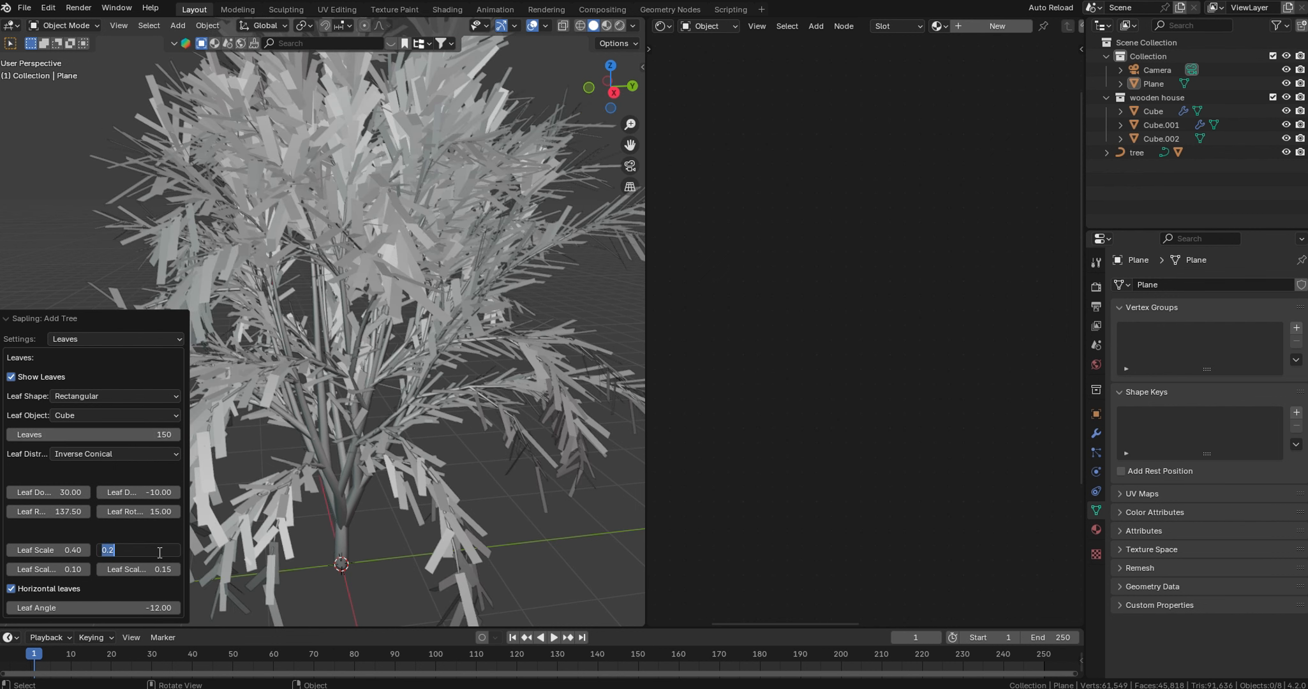
pyautogui.write('0.5')
pyautogui.press('Return')
pyautogui.click(56, 551)
pyautogui.press('BackSpace')
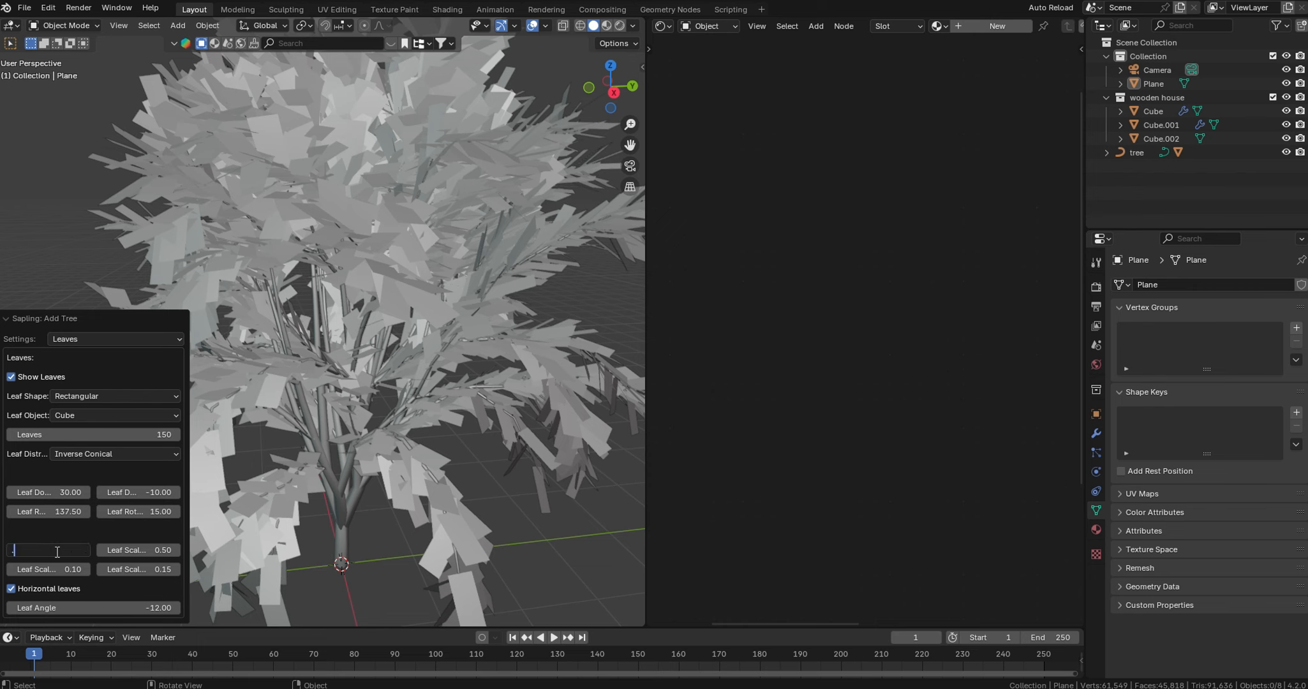
pyautogui.write('0.5')
pyautogui.press('Return')
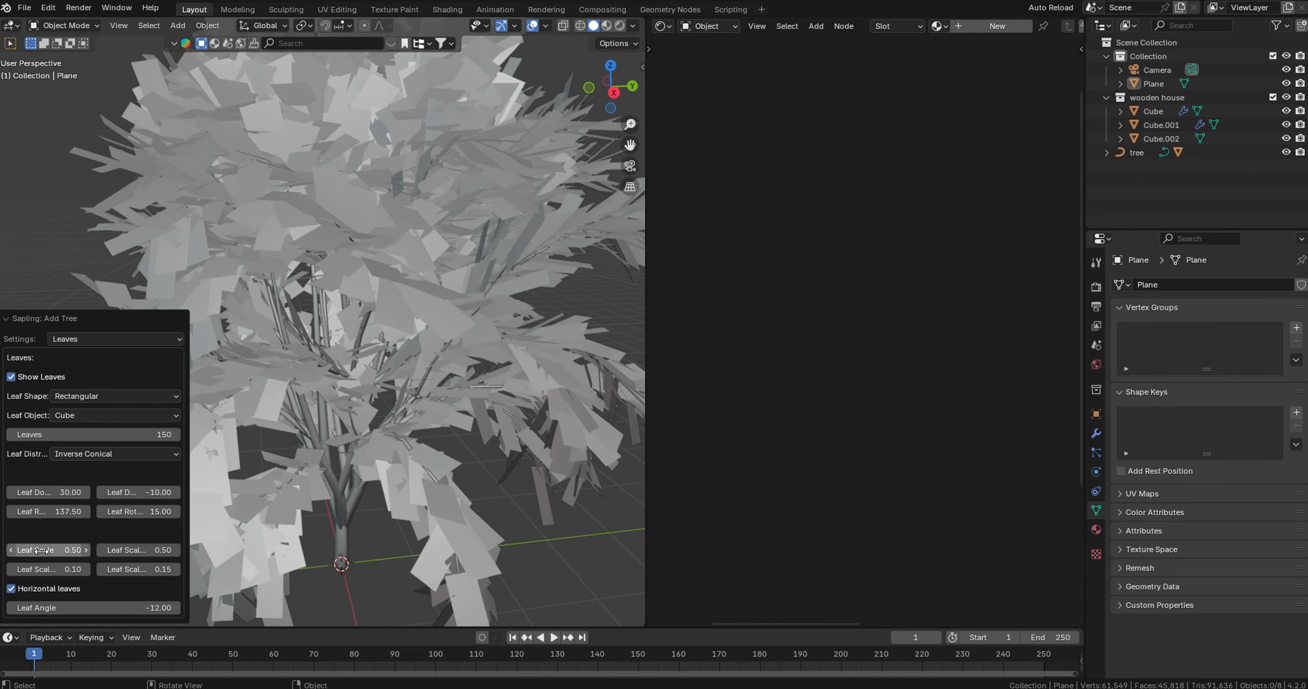
# - Switch the viewport to rendered shading, select the tree's leaves and give them a new material named Leaves
pyautogui.press('z')
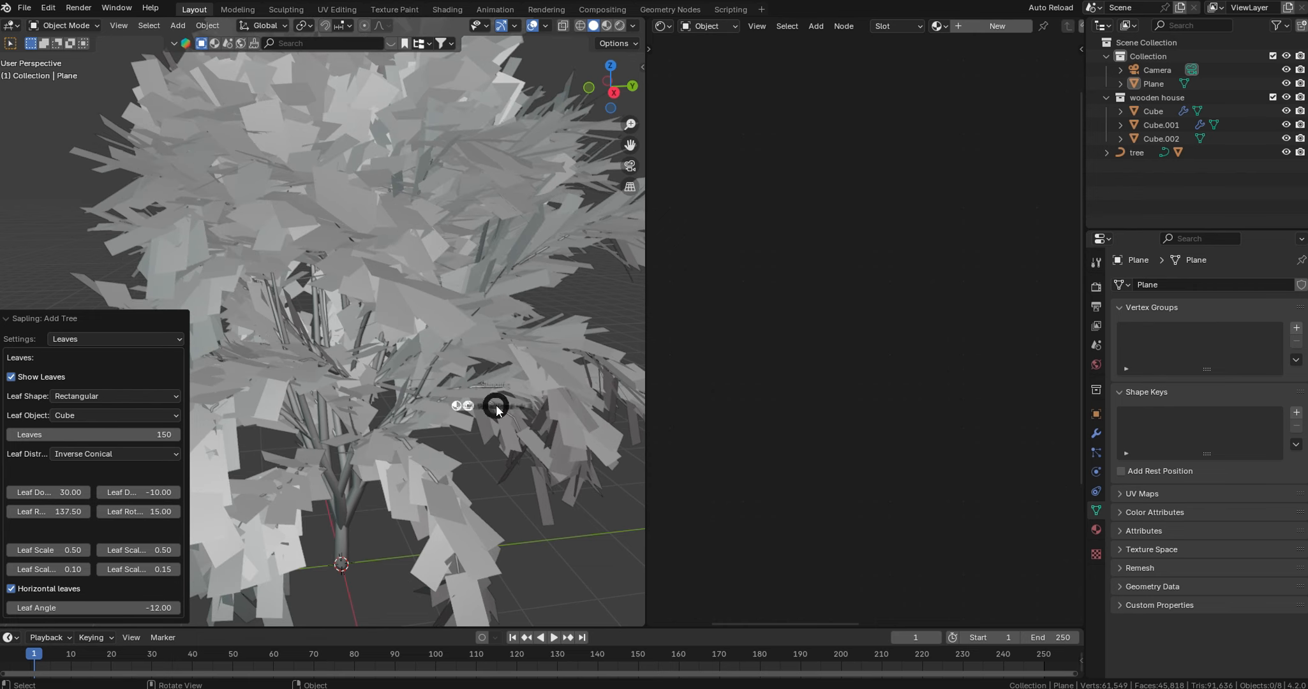
pyautogui.click(488, 318)
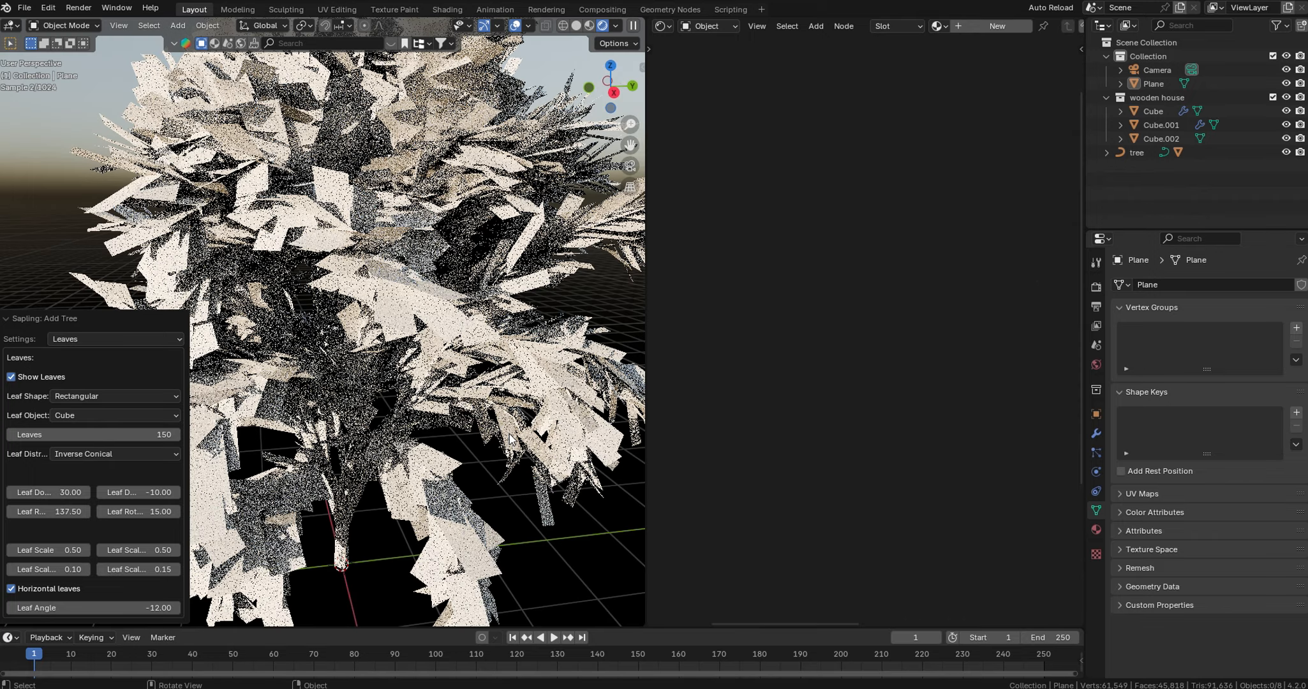
pyautogui.click(507, 434)
pyautogui.click(991, 24)
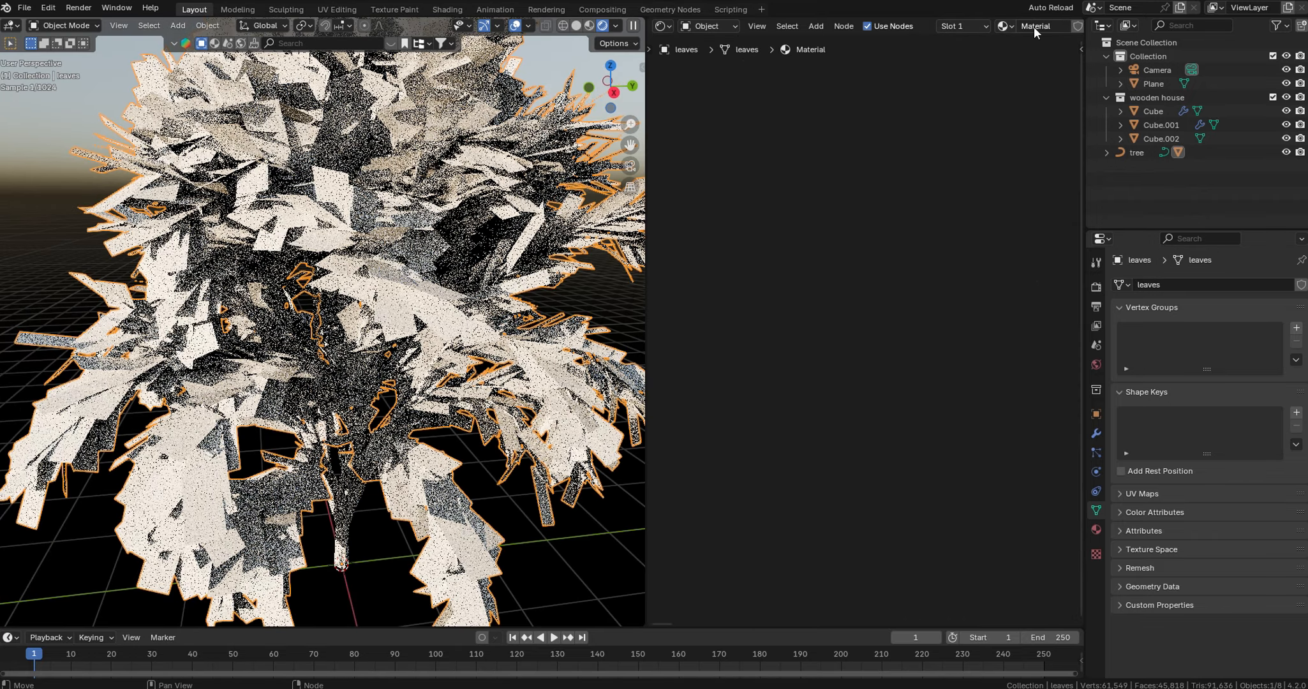
pyautogui.moveTo(1029, 27); pyautogui.dragTo(916, 29, button='middle')
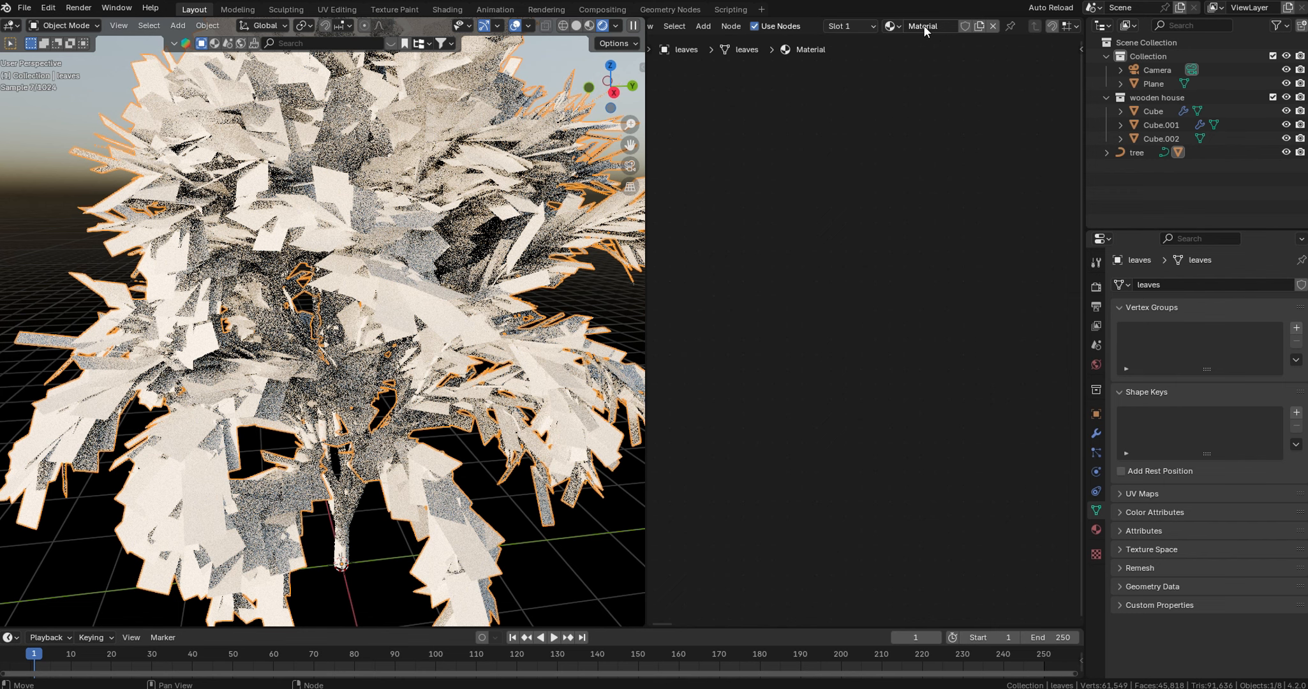
pyautogui.click(922, 26)
pyautogui.write('Lea')
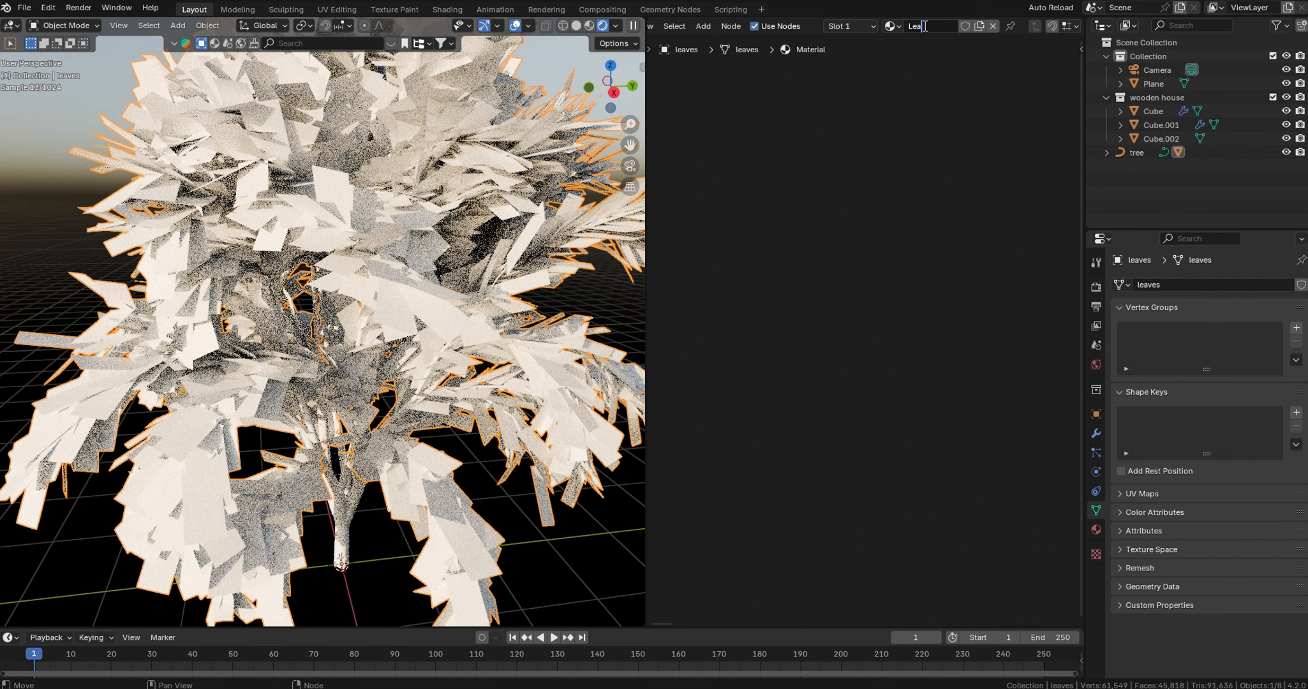
pyautogui.write('ves')
pyautogui.press('Return')
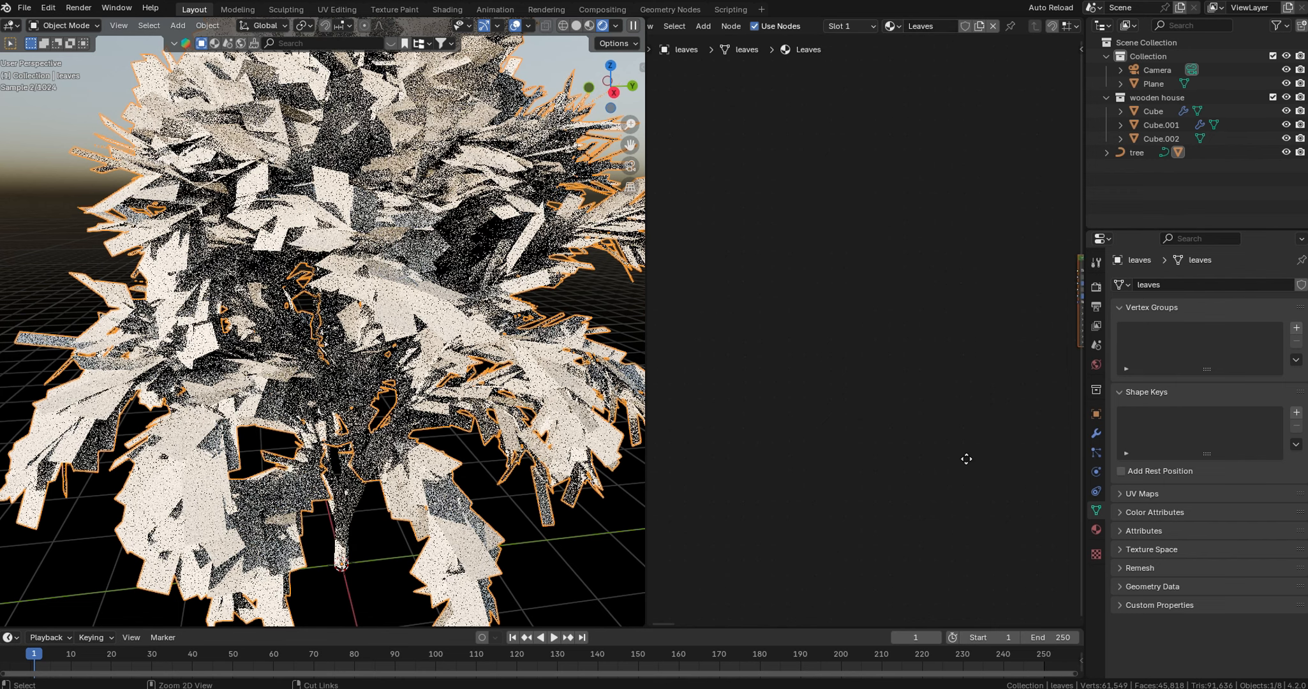
# - Add an Image Texture node with mapping nodes to the base color of the Leaves material's Principled BSDF
pyautogui.keyDown('ctrl'); pyautogui.moveTo(966, 459); pyautogui.dragTo(969, 347, button='middle'); pyautogui.keyUp('ctrl')
pyautogui.moveTo(969, 347); pyautogui.dragTo(983, 375, button='middle')
pyautogui.click(808, 326)
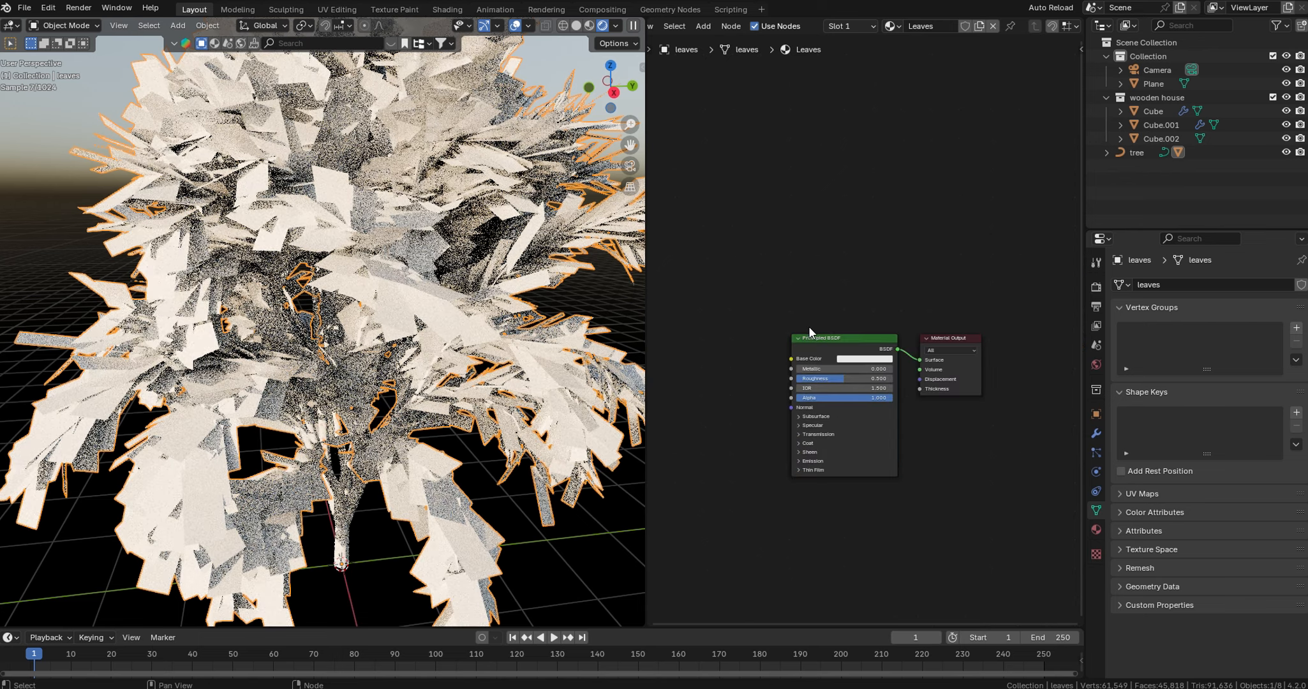
pyautogui.click(813, 345)
pyautogui.moveTo(870, 412); pyautogui.dragTo(893, 344, button='middle')
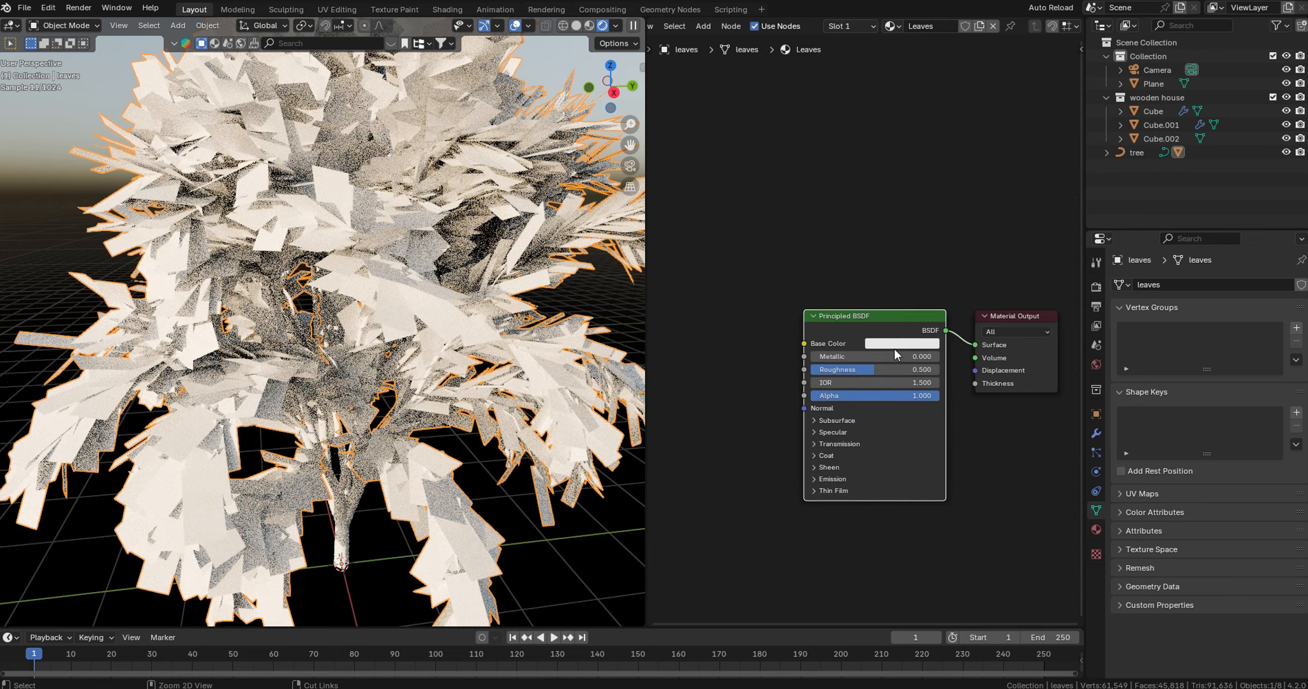
pyautogui.hotkey('ctrl', 't')
pyautogui.moveTo(807, 364); pyautogui.dragTo(955, 327, button='middle')
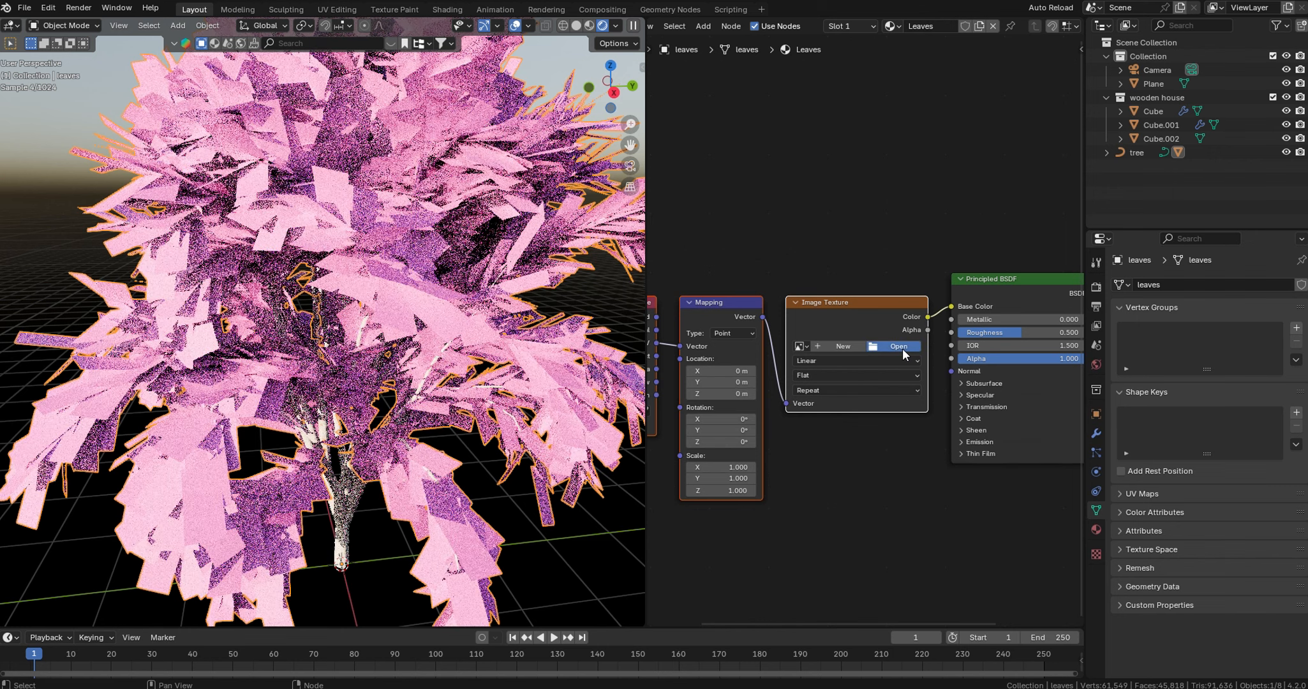
# - Load Leaves 1.png from the F: drive into the image texture and connect its alpha output to the shader's Alpha input
pyautogui.click(898, 347)
pyautogui.scroll(-3, 287, 396)
pyautogui.click(283, 435)
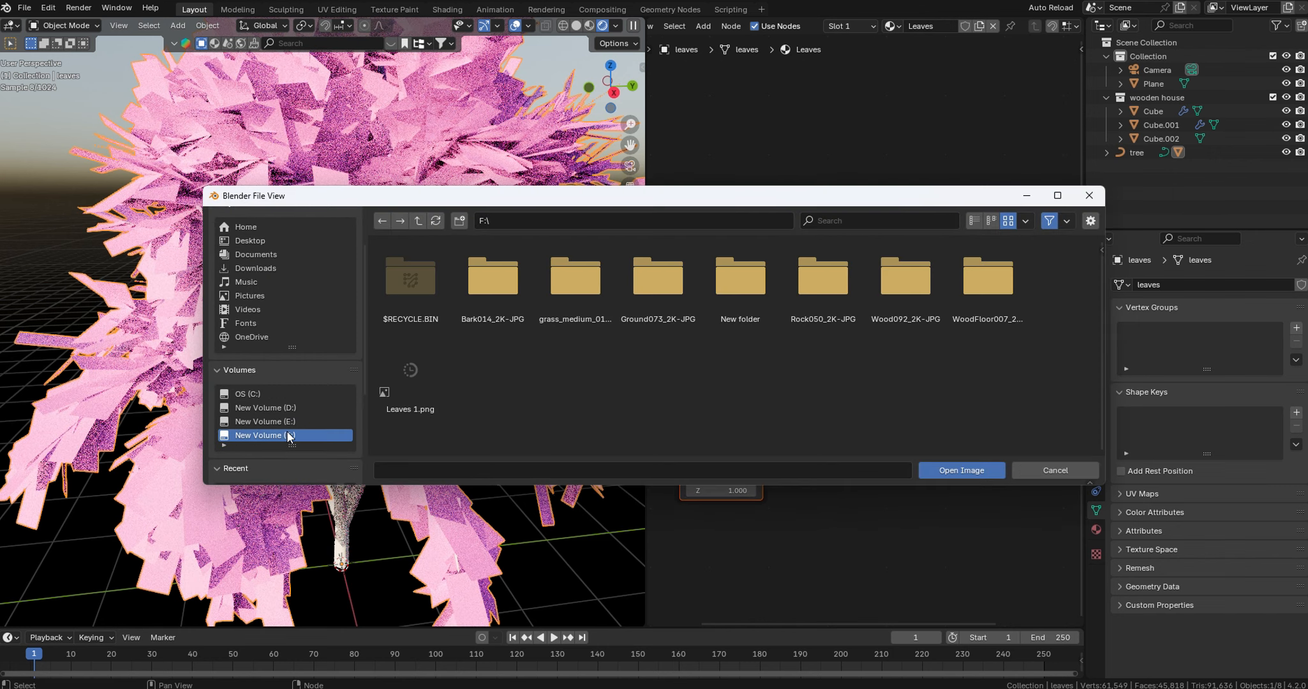
pyautogui.click(384, 390)
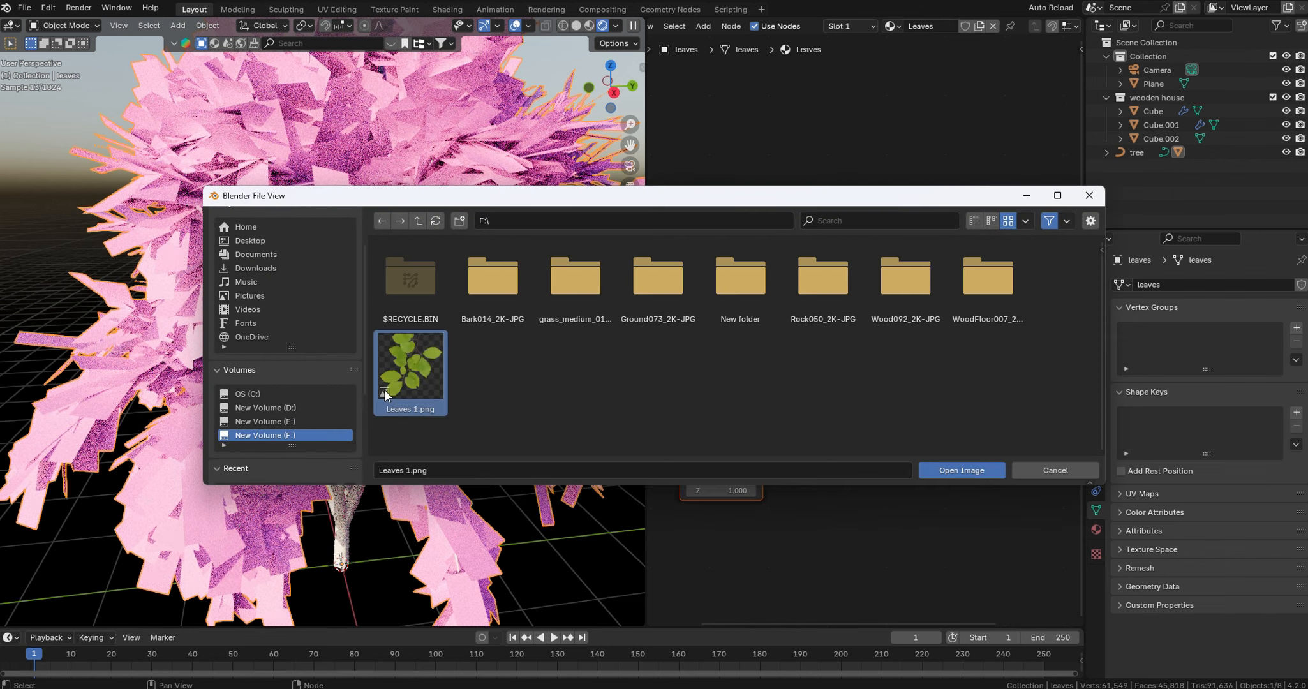
pyautogui.click(935, 472)
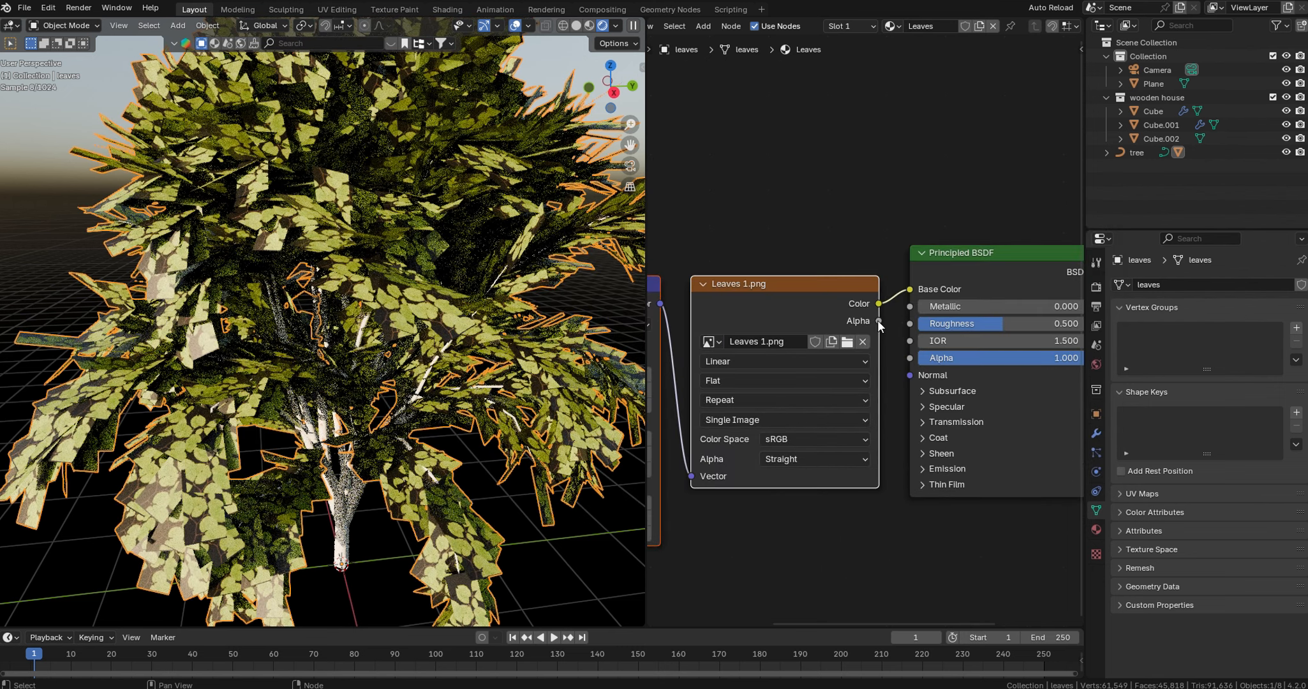
pyautogui.moveTo(878, 321); pyautogui.dragTo(910, 358)
# - Select the tree's trunk and branches and give them a new material named Bark
pyautogui.moveTo(343, 457); pyautogui.dragTo(423, 435, button='middle')
pyautogui.scroll(4, 424, 442)
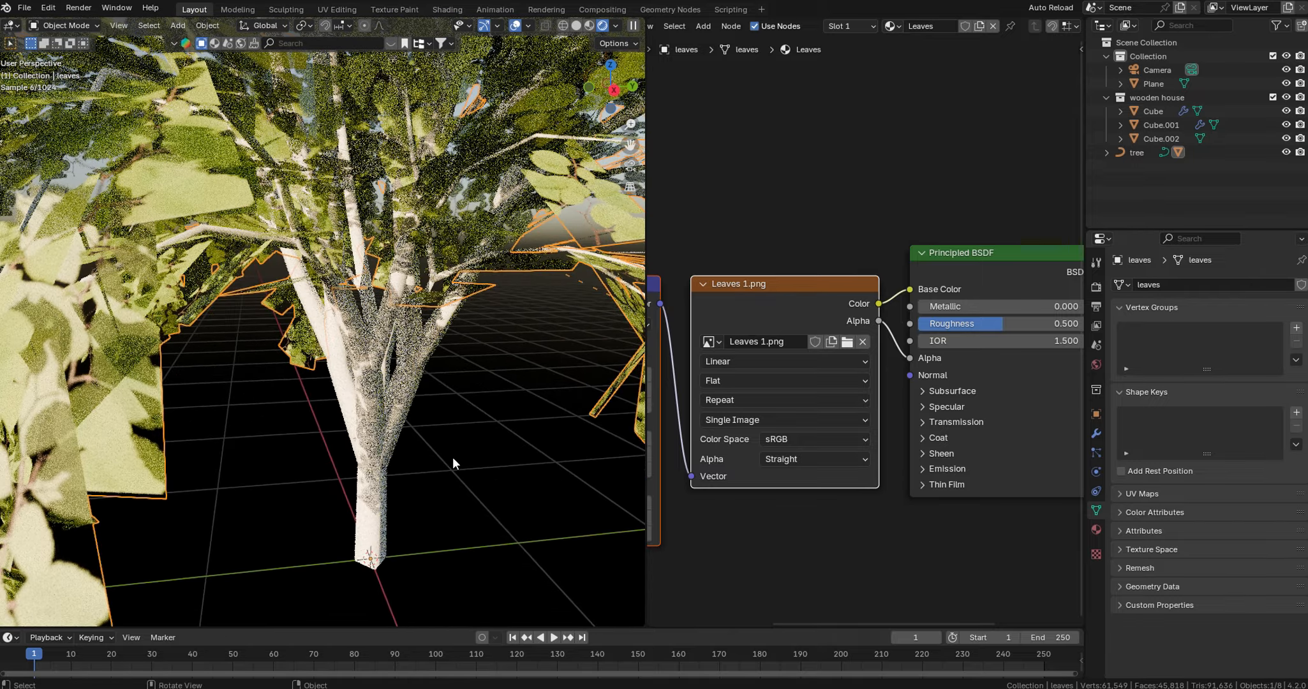
pyautogui.click(452, 457)
pyautogui.scroll(2, 387, 458)
pyautogui.click(324, 458)
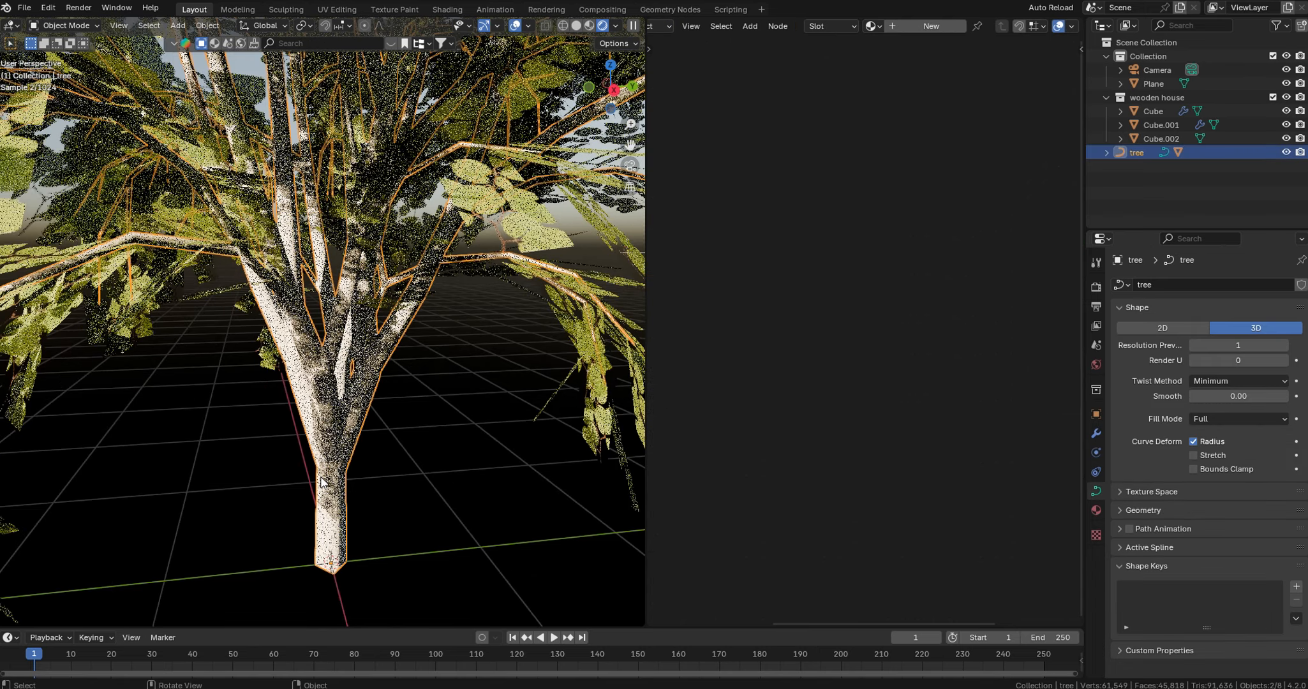
pyautogui.click(922, 26)
pyautogui.write('Ba')
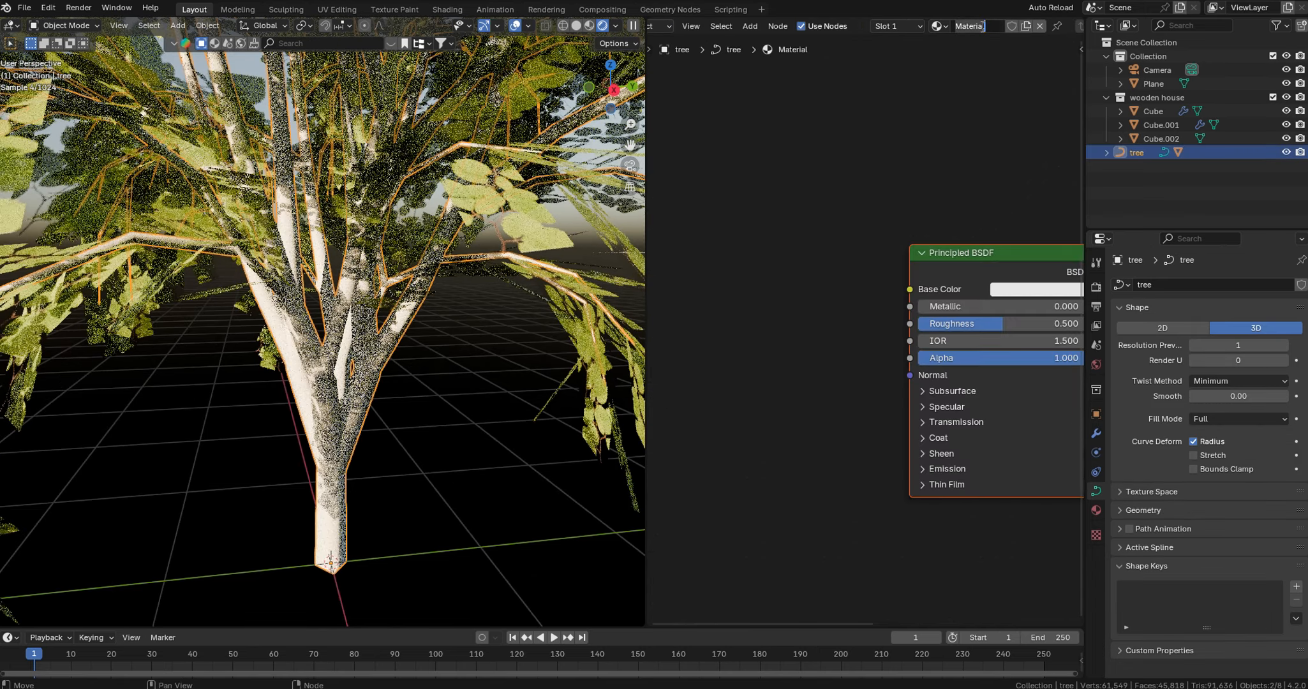
pyautogui.write('rk')
pyautogui.press('Return')
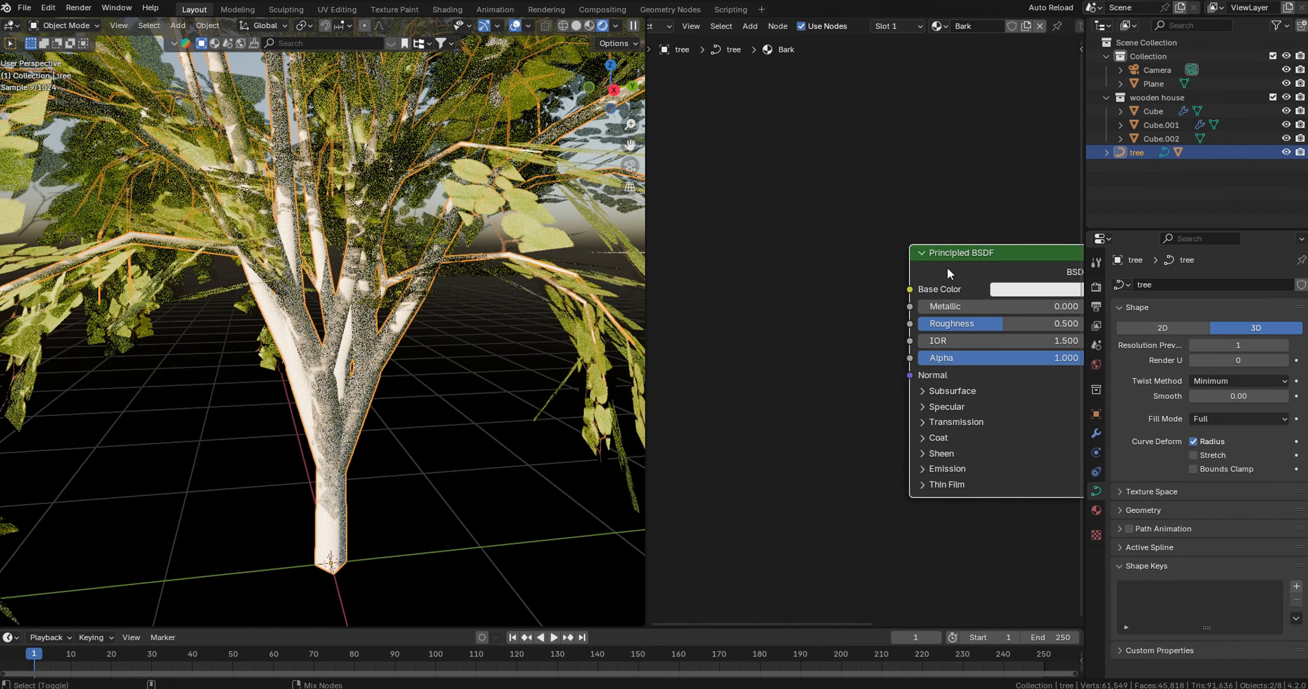
# - Use Principled Texture Setup to load the Bark014_2K-JPG color, roughness and NormalGL maps into the Bark material's Principled BSDF
pyautogui.hotkey('ctrl', 'shift', 't')
pyautogui.click(418, 220)
pyautogui.click(501, 299)
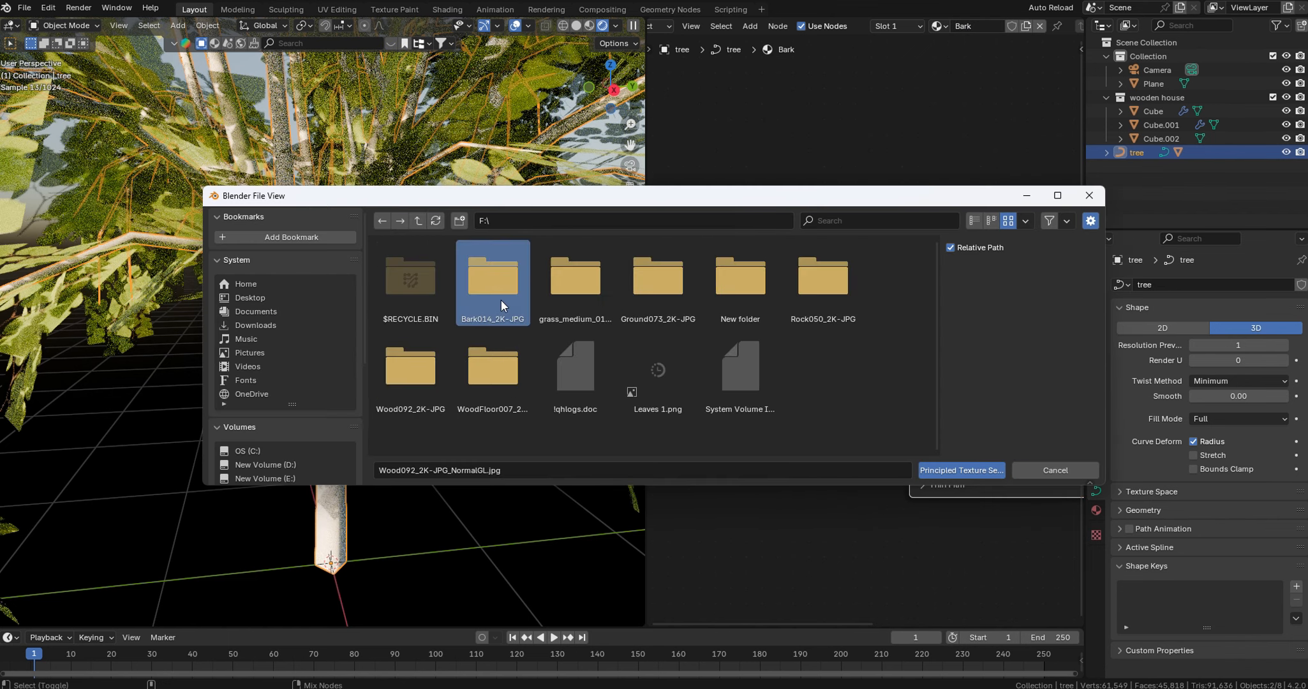
pyautogui.doubleClick(500, 300)
pyautogui.click(730, 290)
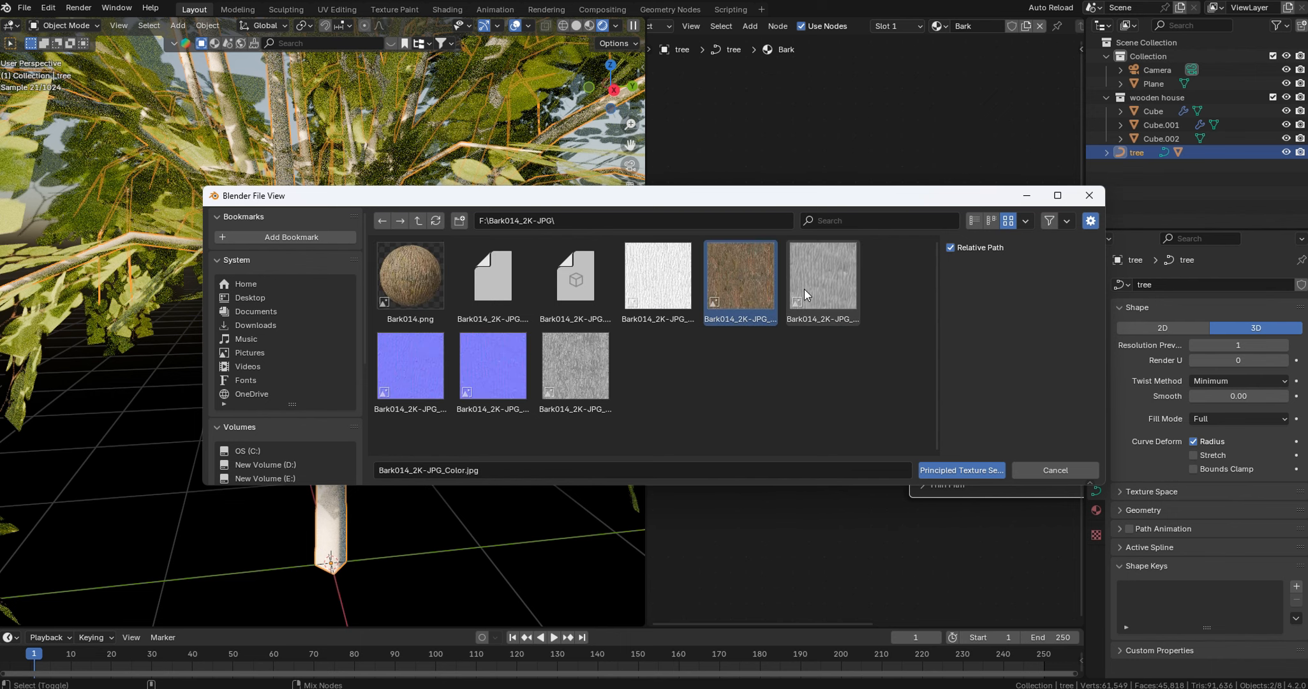
pyautogui.keyDown('shift'); pyautogui.click(823, 280); pyautogui.keyUp('shift')
pyautogui.keyDown('shift'); pyautogui.click(574, 366); pyautogui.keyUp('shift')
pyautogui.keyDown('shift'); pyautogui.click(492, 367); pyautogui.keyUp('shift')
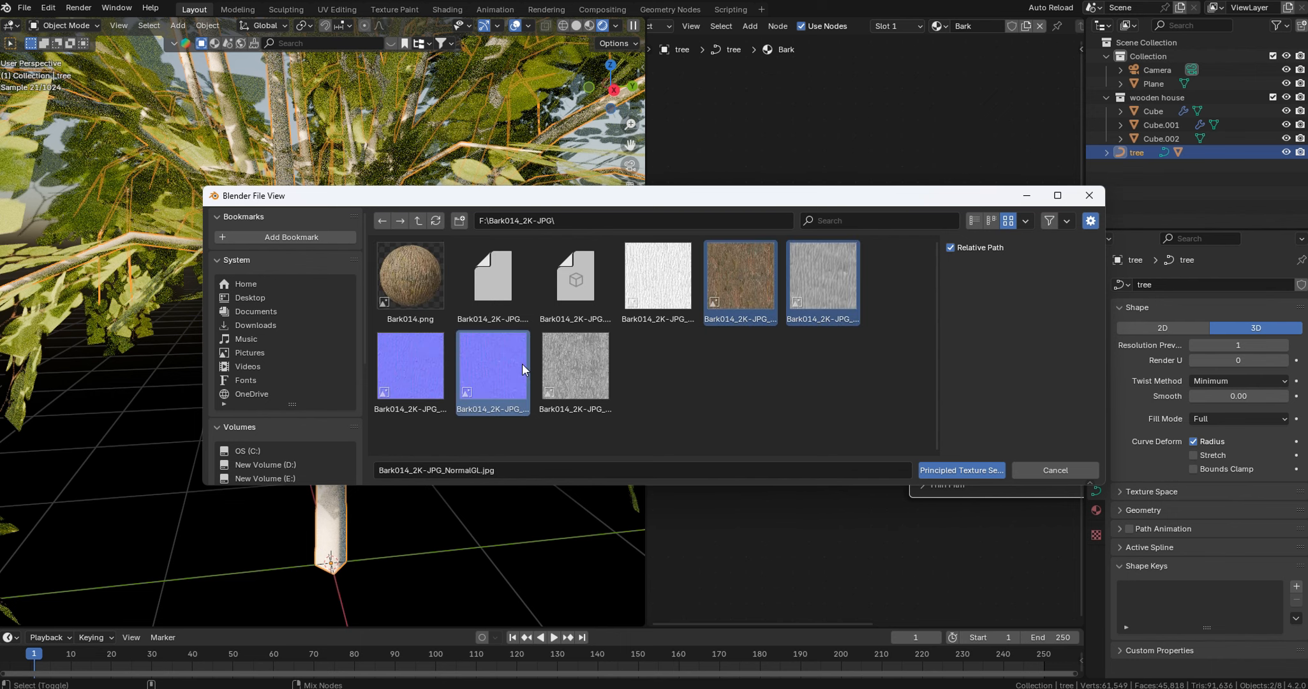
pyautogui.click(961, 470)
pyautogui.press('Tab')
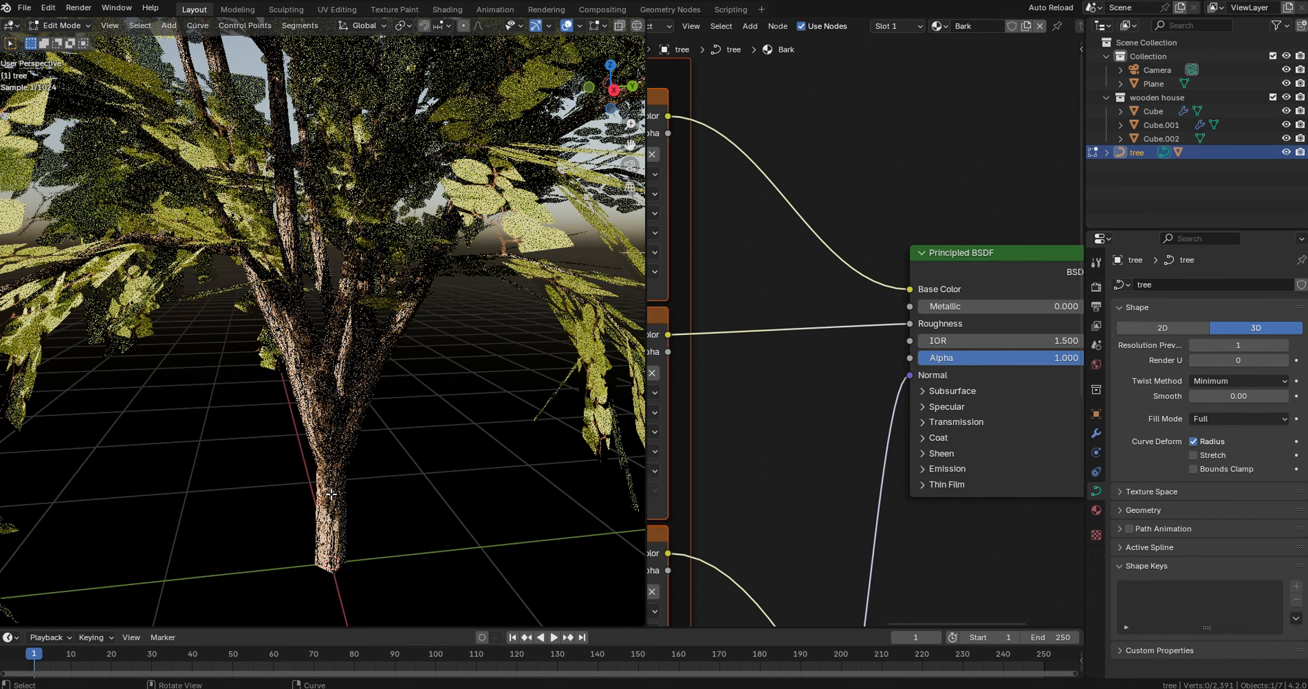
pyautogui.click(330, 494)
pyautogui.press('g')
pyautogui.rightClick(349, 474)
pyautogui.press('z')
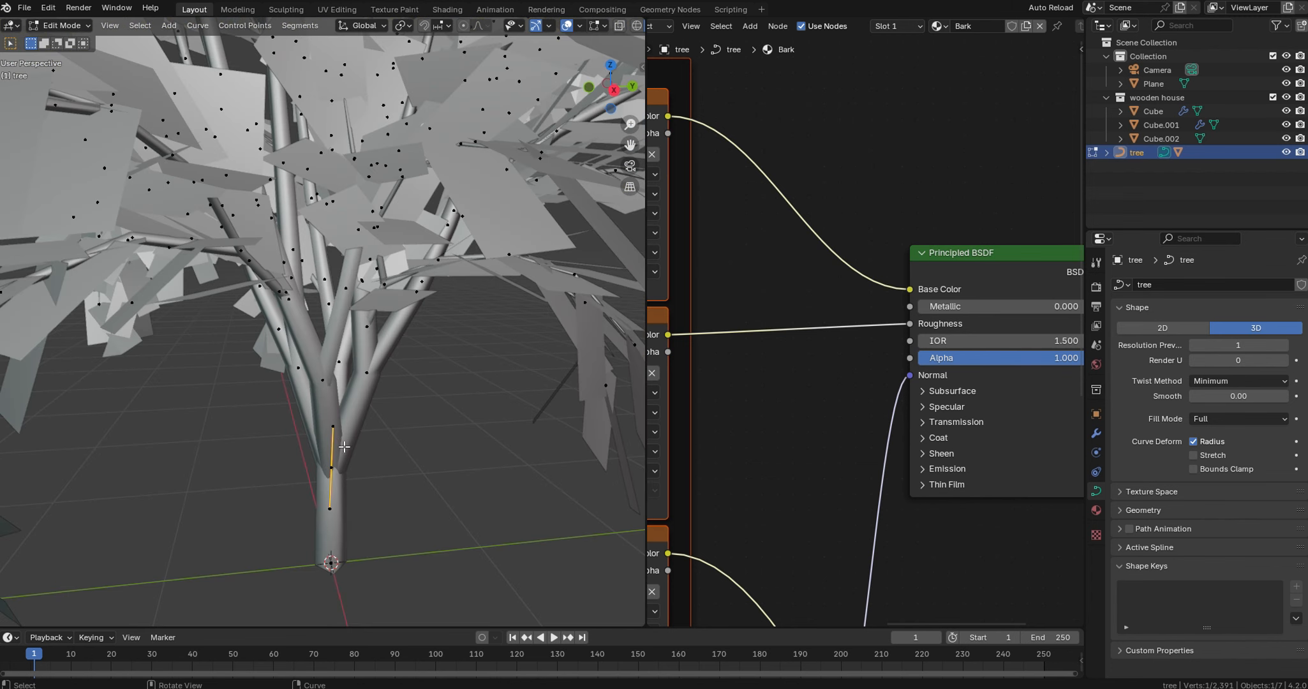
pyautogui.click(361, 377)
pyautogui.press('Tab')
pyautogui.rightClick(355, 379)
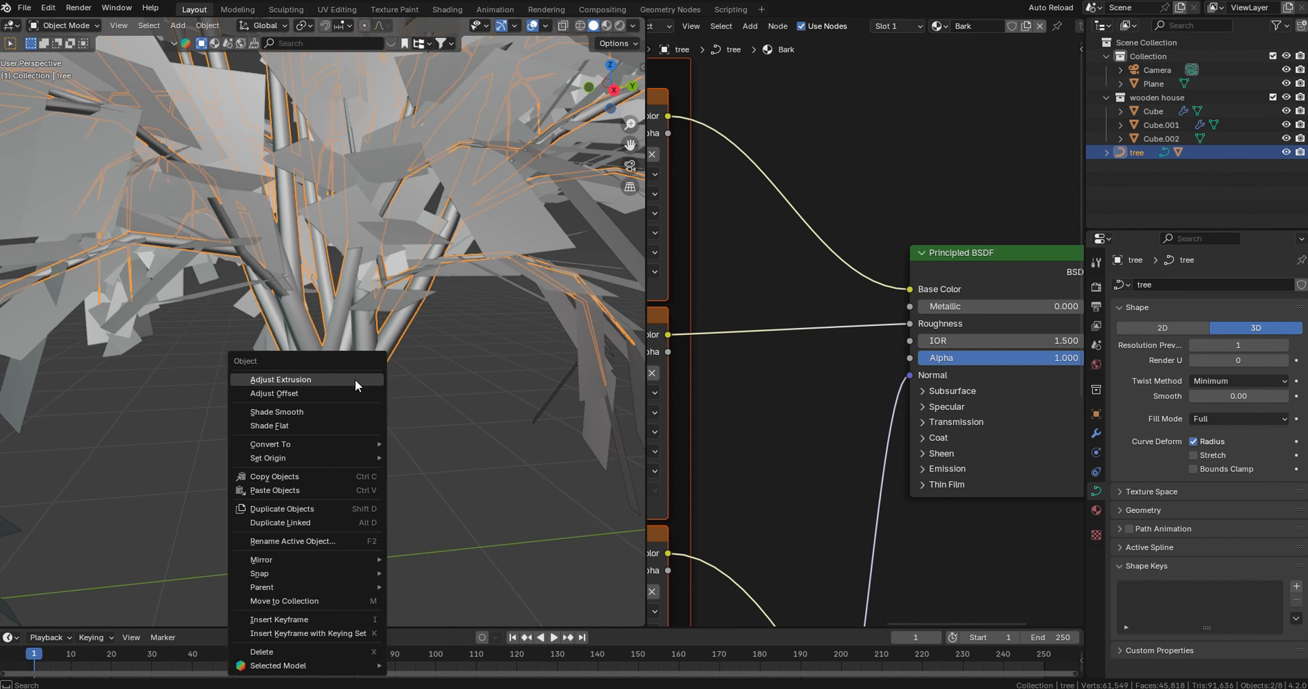
pyautogui.press('z')
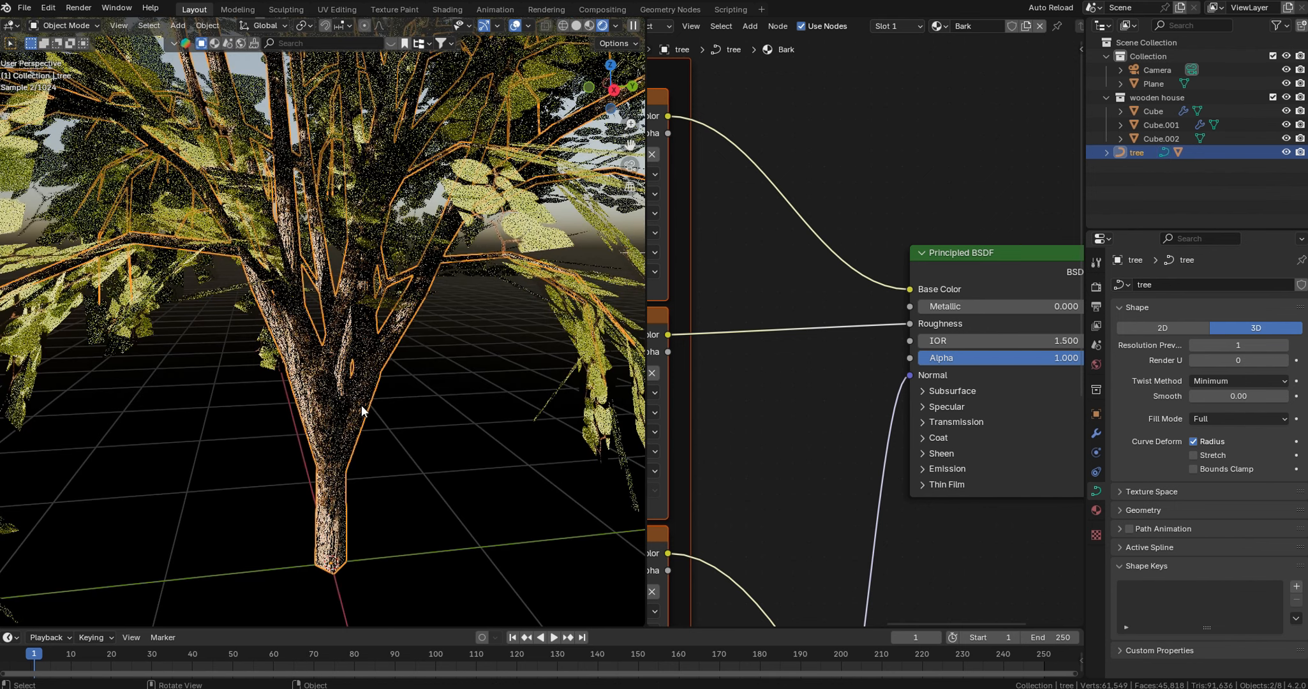
# - Convert the tree's trunk and branches curve to a mesh and join it with the leaves into one object
pyautogui.rightClick(361, 410)
pyautogui.moveTo(355, 451)
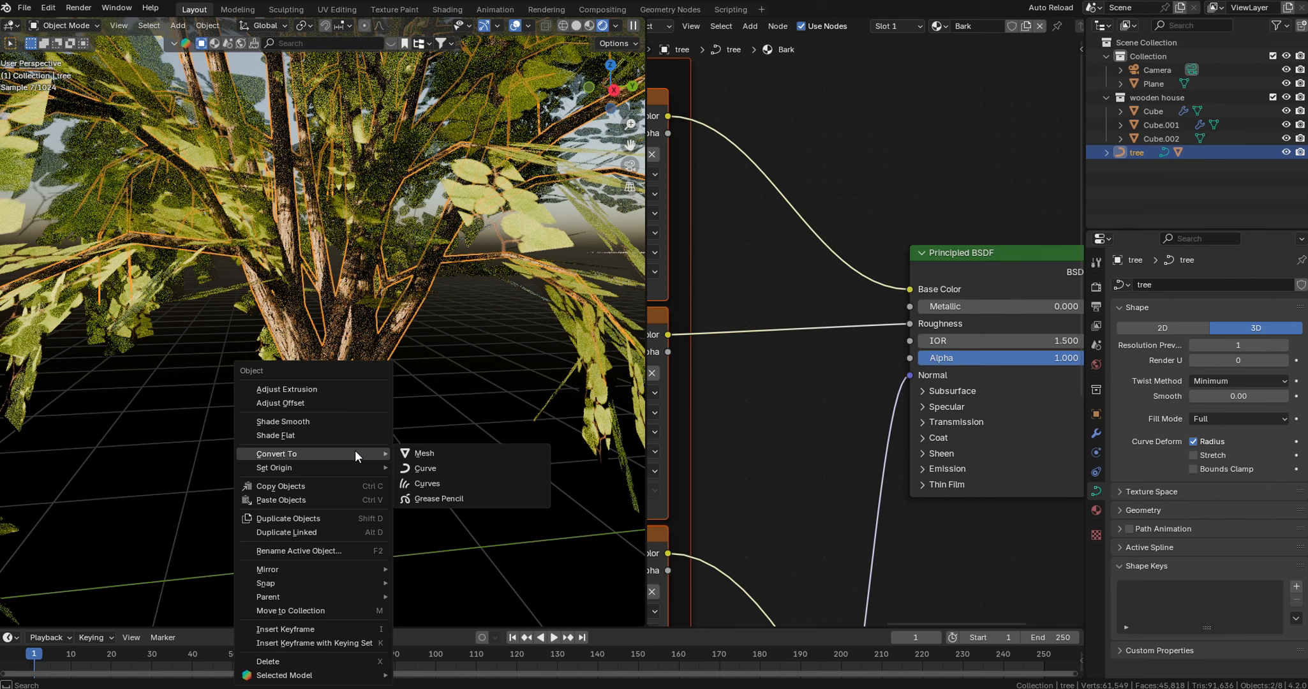
pyautogui.click(425, 453)
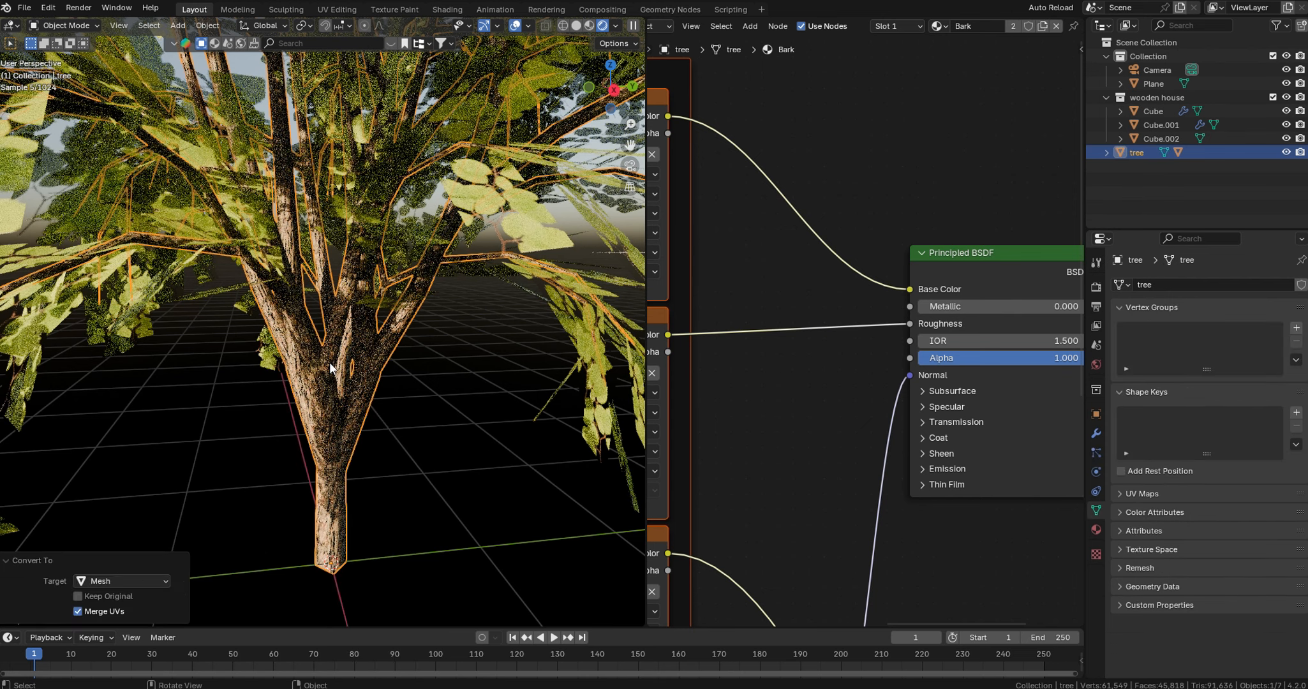
pyautogui.press('Tab')
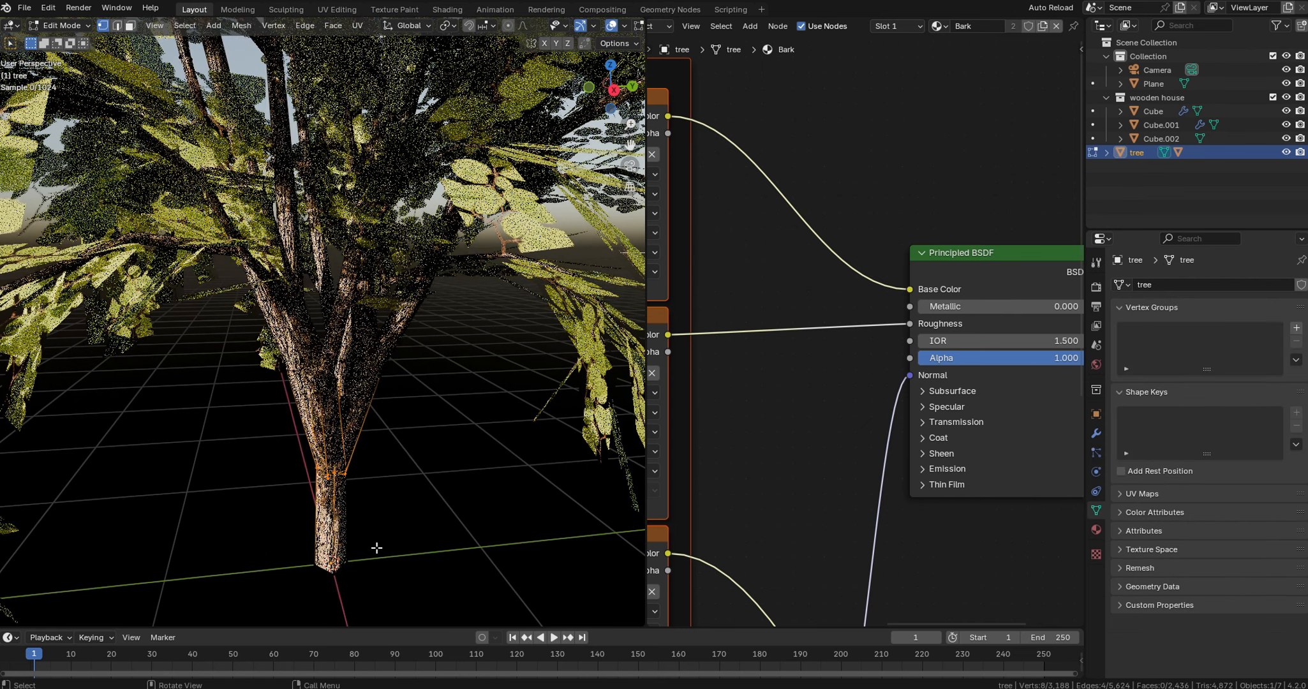
pyautogui.press('Tab')
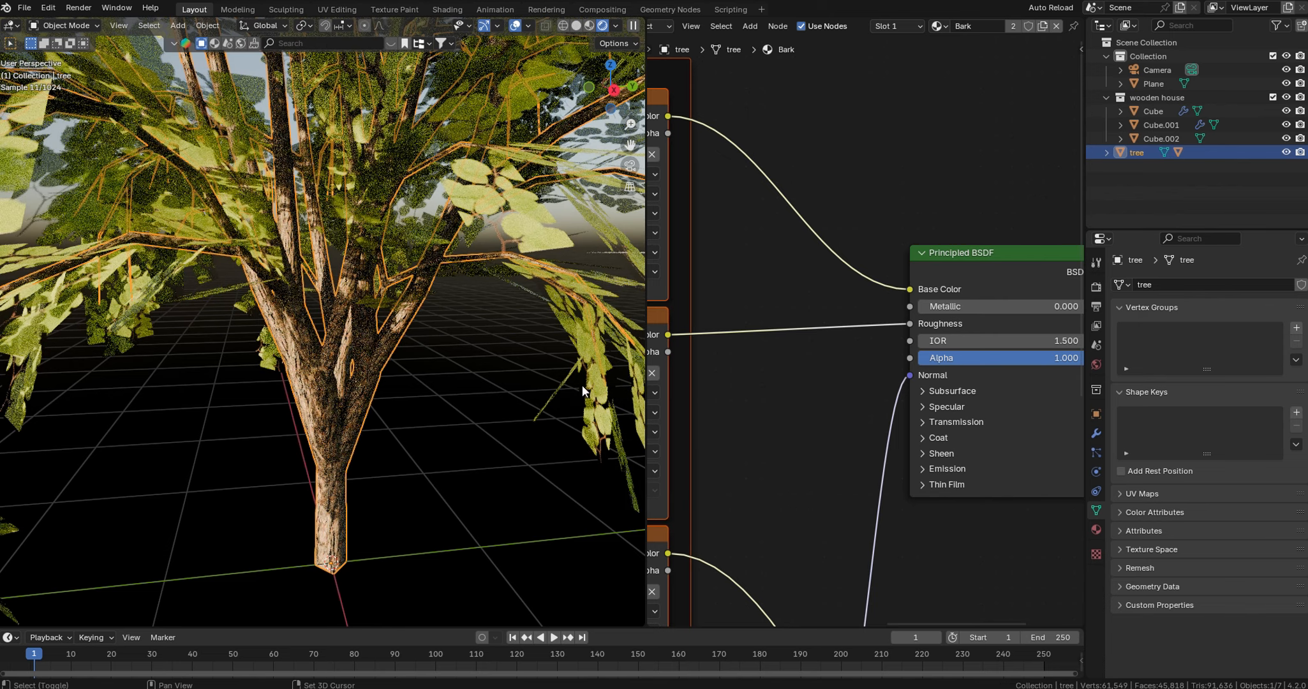
pyautogui.keyDown('shift'); pyautogui.click(584, 384); pyautogui.keyUp('shift')
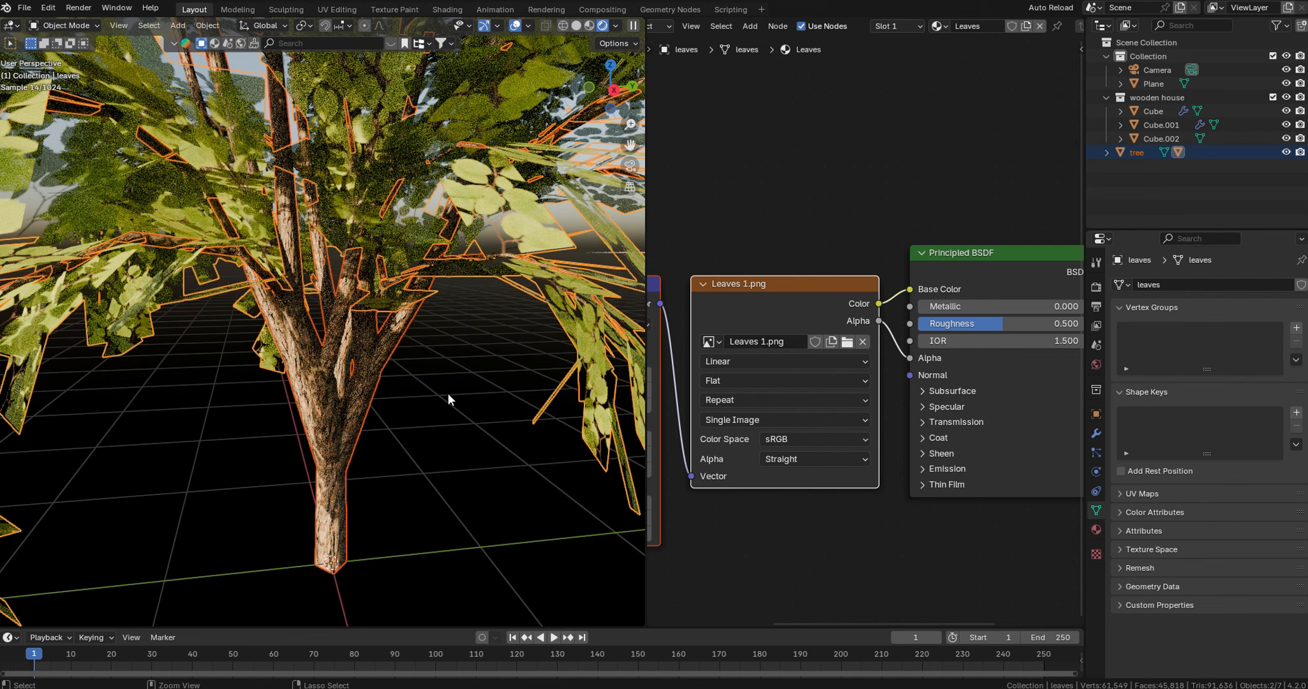
pyautogui.hotkey('ctrl', 'j')
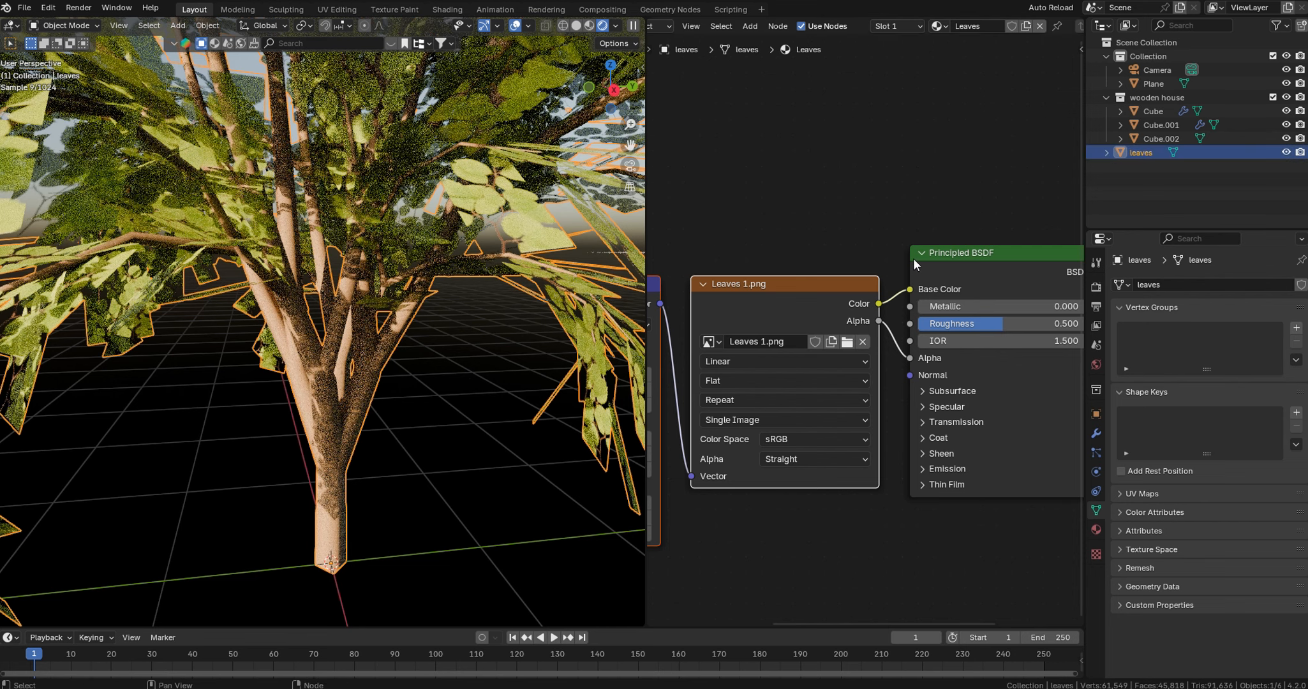
# - Select only the faces assigned to the Bark material and unwrap them with Smart UV Project at its default settings
pyautogui.click(1096, 529)
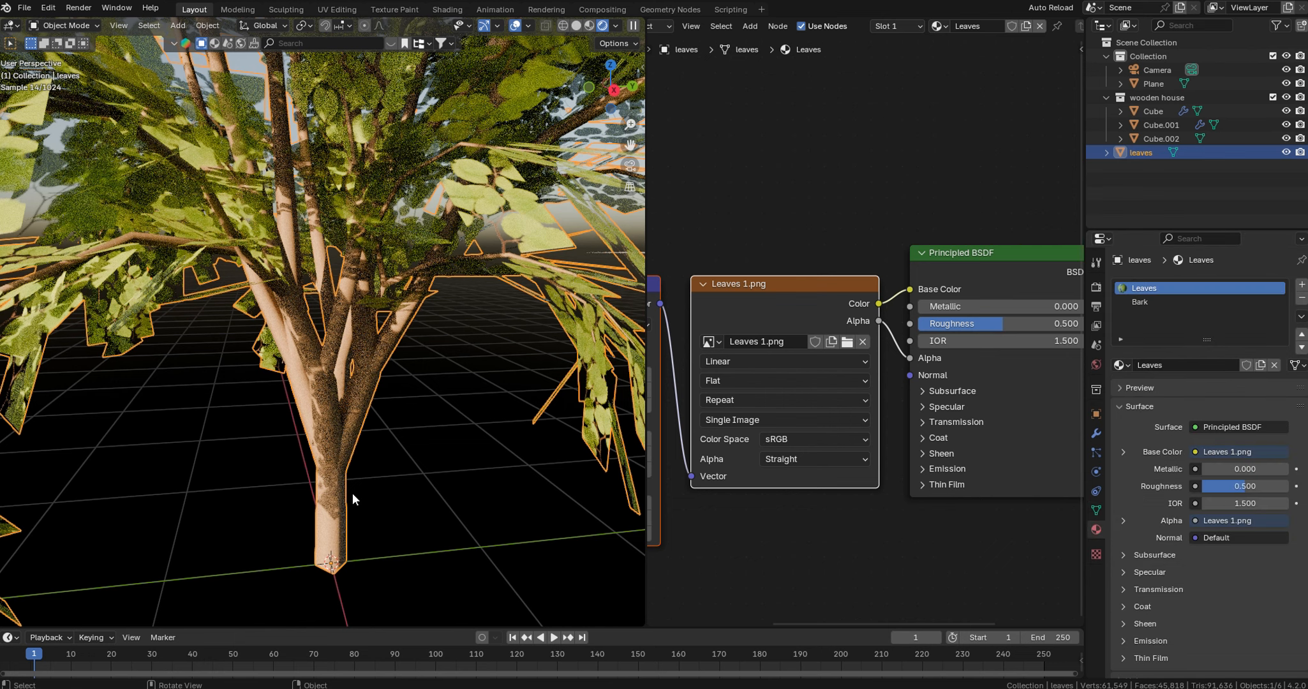
pyautogui.press('Tab')
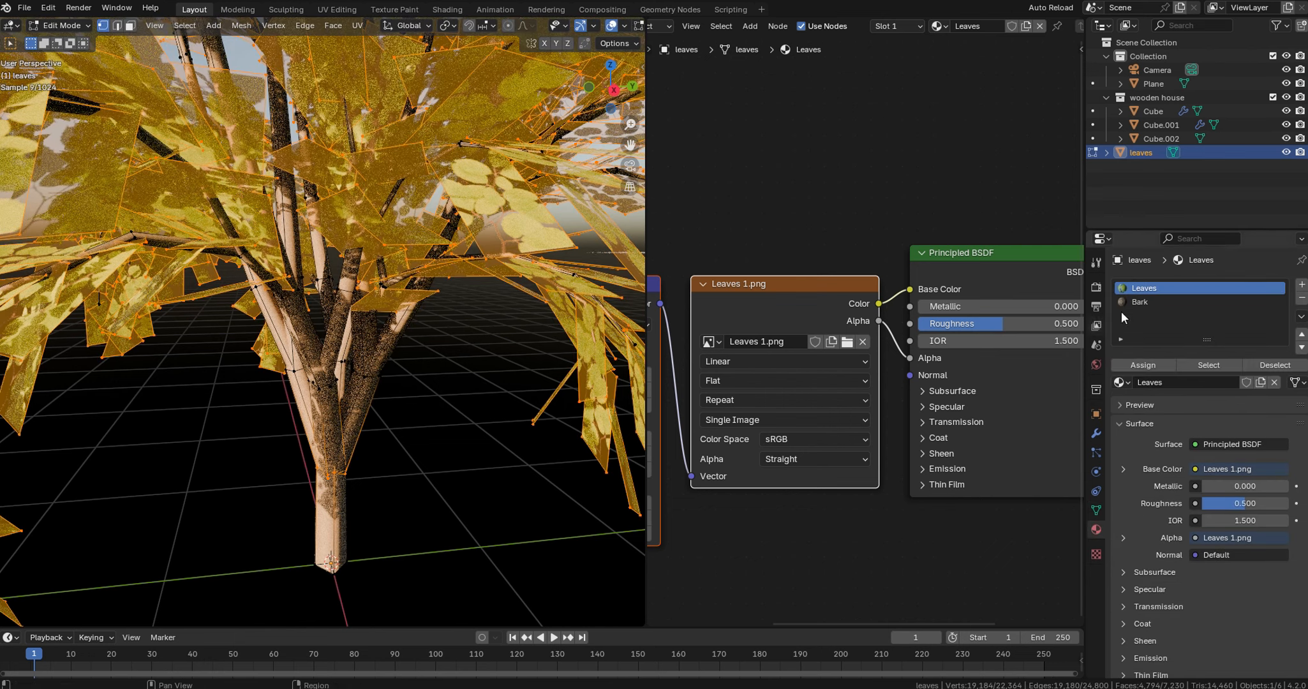
pyautogui.click(1126, 302)
pyautogui.click(593, 514)
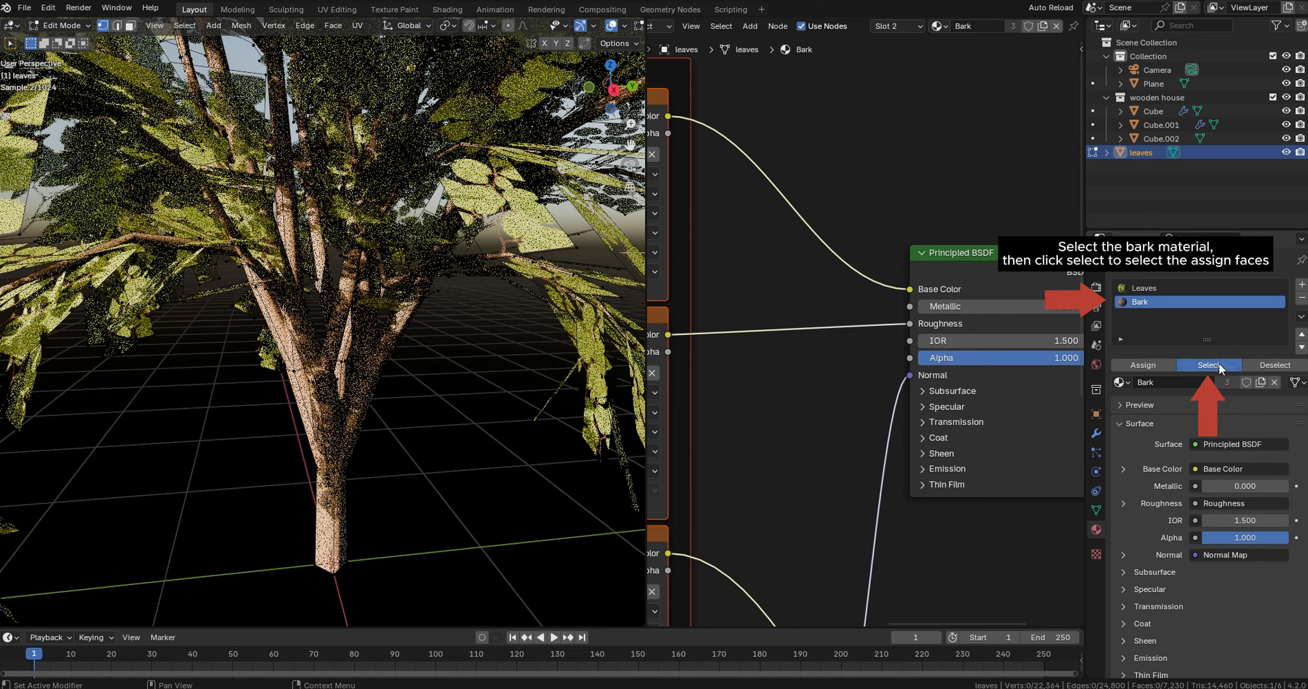
pyautogui.click(1215, 365)
pyautogui.press('u')
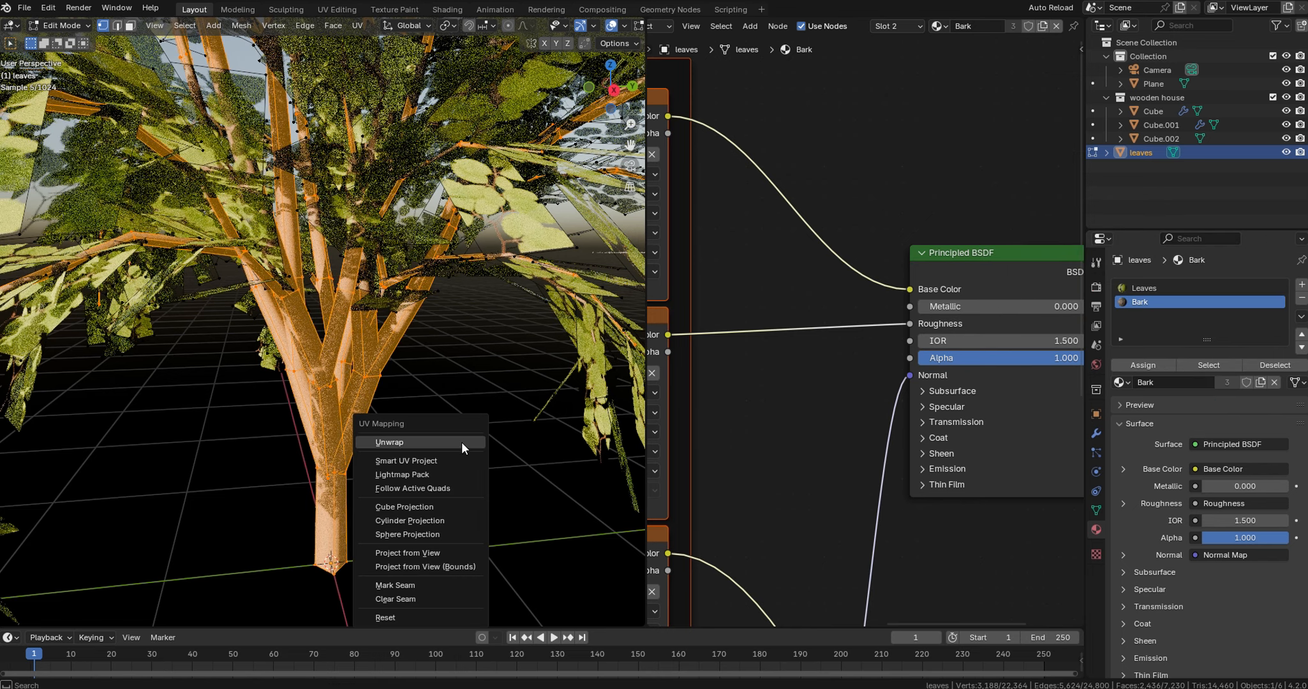
pyautogui.click(447, 460)
pyautogui.click(425, 594)
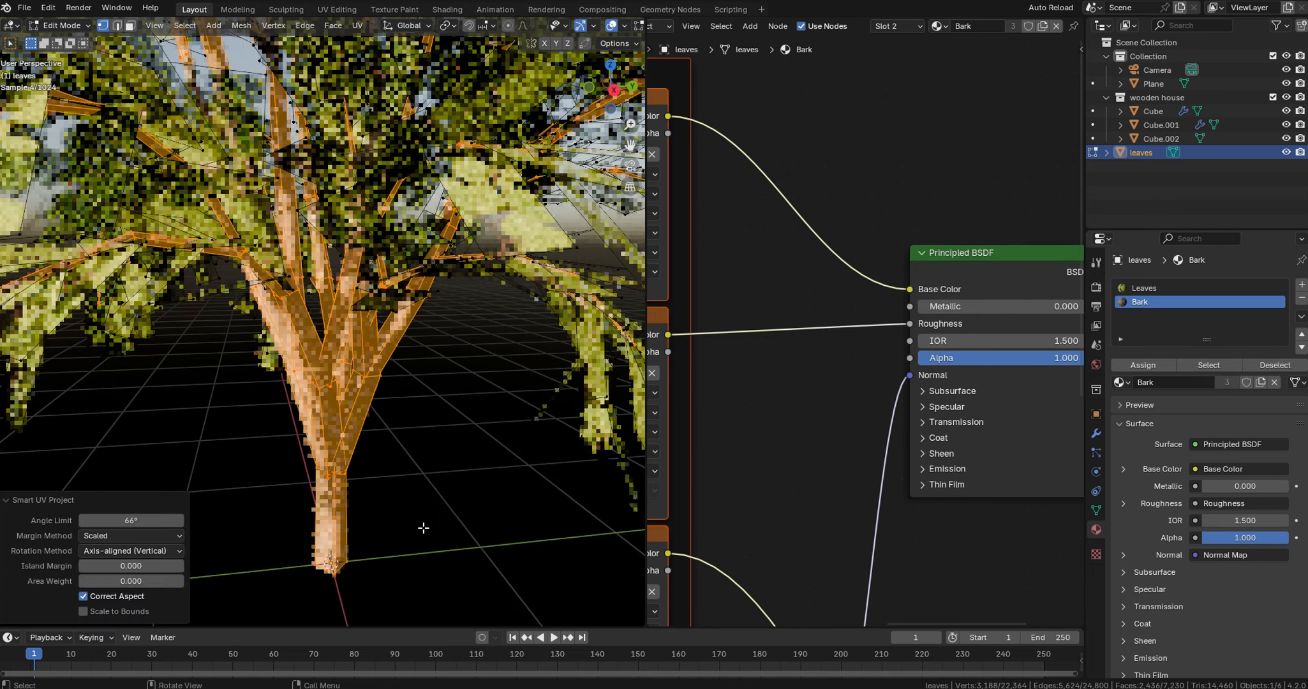
pyautogui.press('Tab')
# - Set the Bark material's Mapping node scale to 3 on X, Y and Z
pyautogui.moveTo(753, 452); pyautogui.dragTo(991, 401, button='middle')
pyautogui.moveTo(794, 441); pyautogui.dragTo(794, 471)
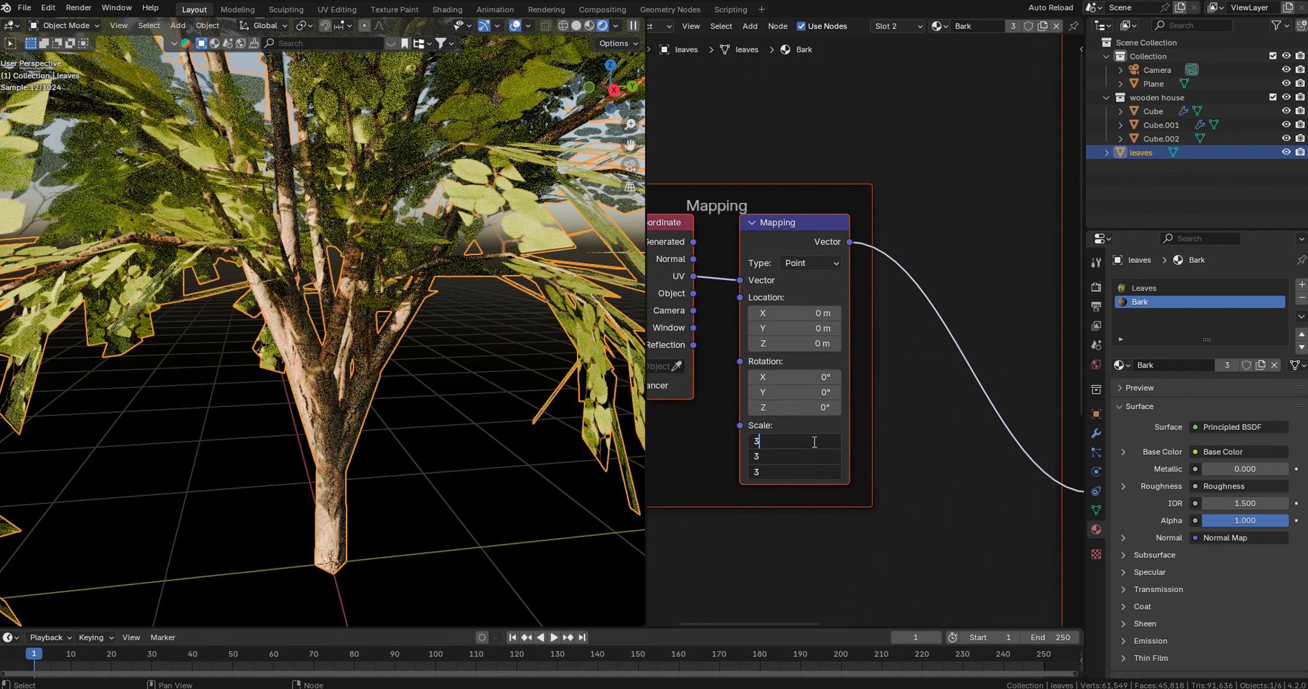
pyautogui.write('3')
pyautogui.press('Return')
# - Switch the viewport to solid shading and rename the joined leaves object to Tree
pyautogui.press('z')
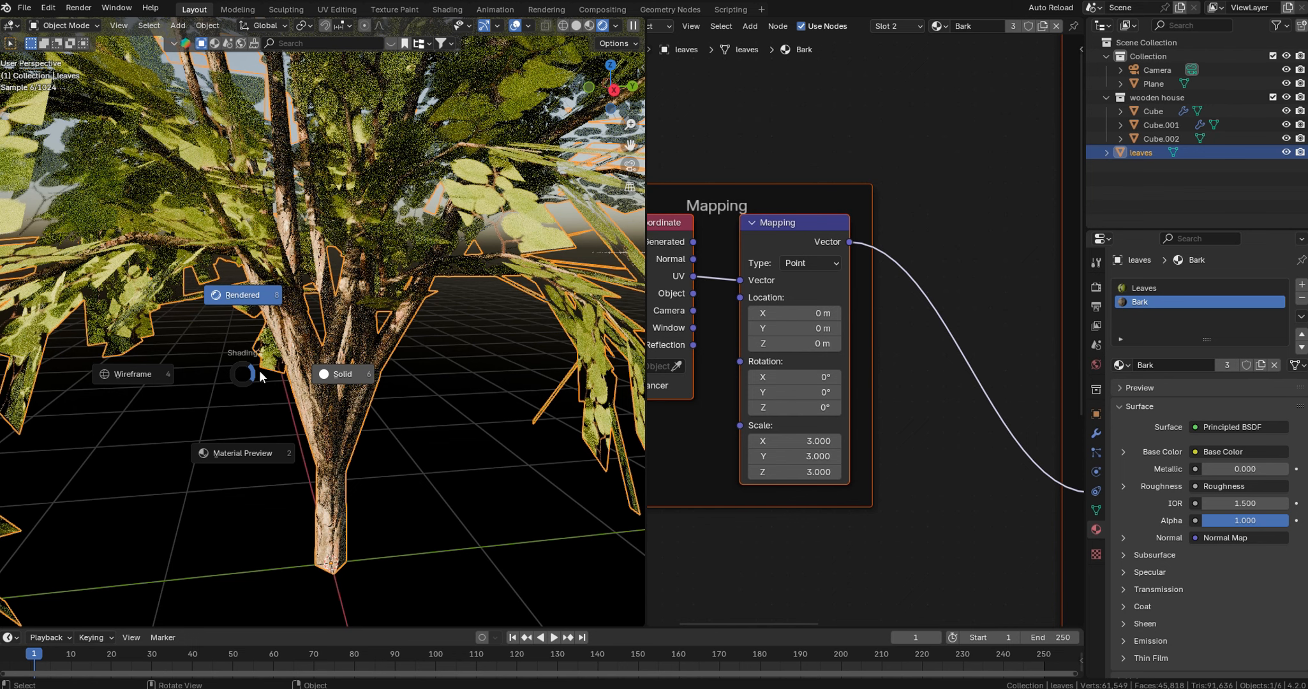
pyautogui.click(331, 374)
pyautogui.scroll(-10, 355, 281)
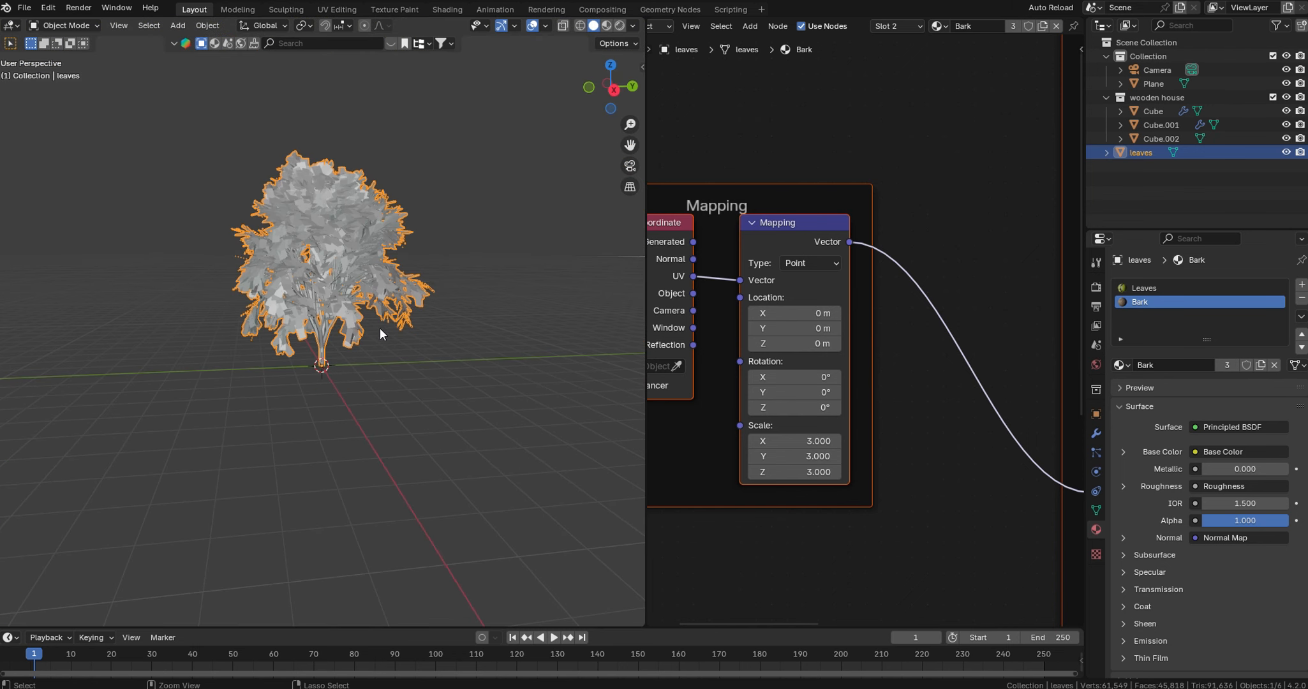
pyautogui.press('F2')
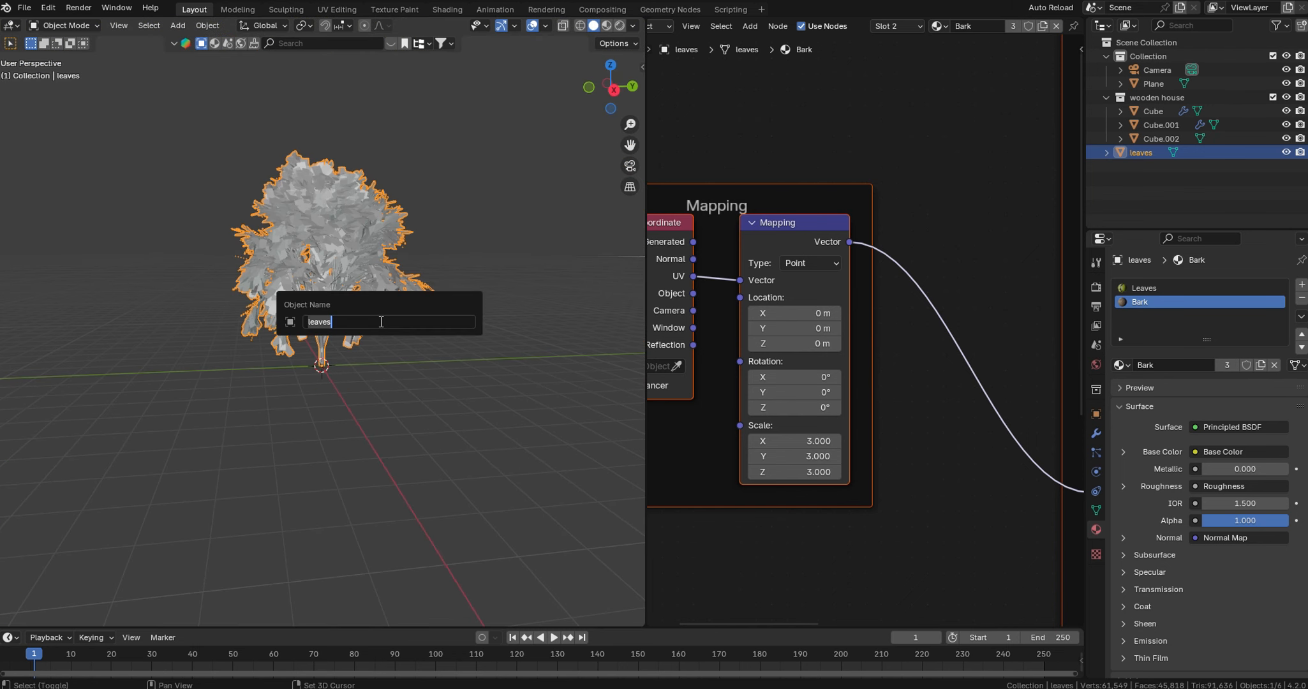
pyautogui.write('Tree')
pyautogui.press('Return')
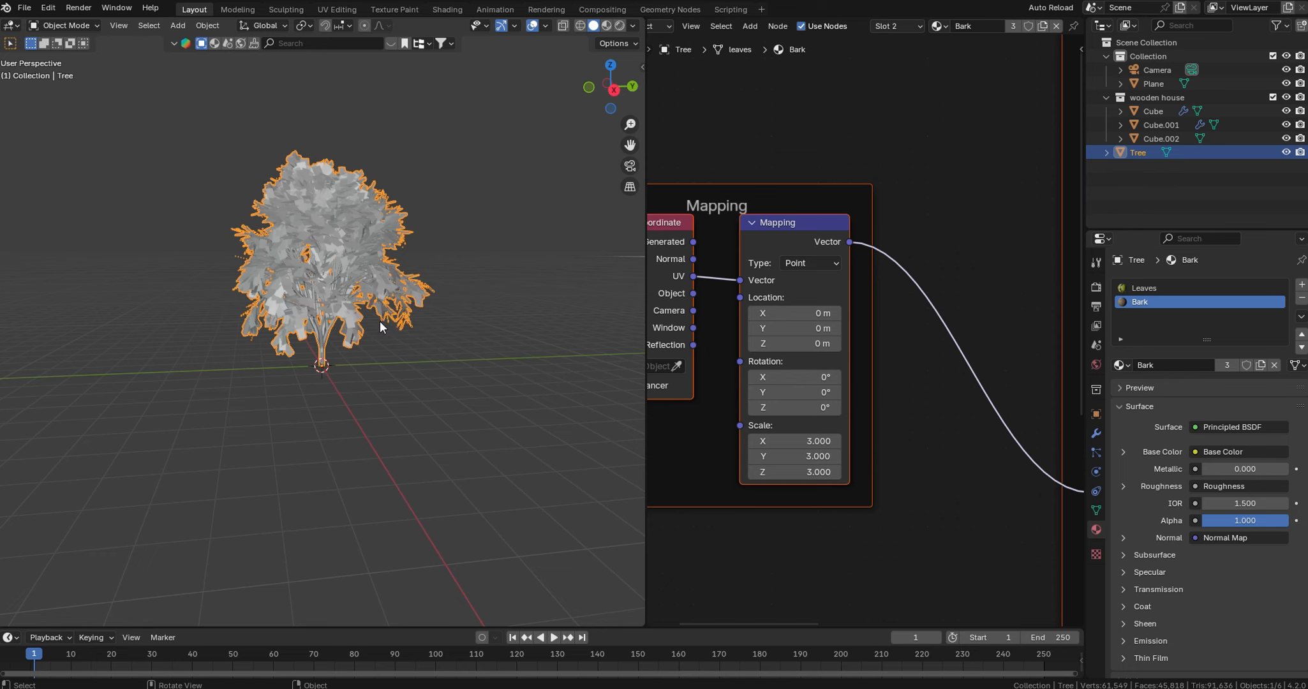
# - Move the tree about -23 m along the Y axis and save the file
pyautogui.press('g')
pyautogui.press('y')
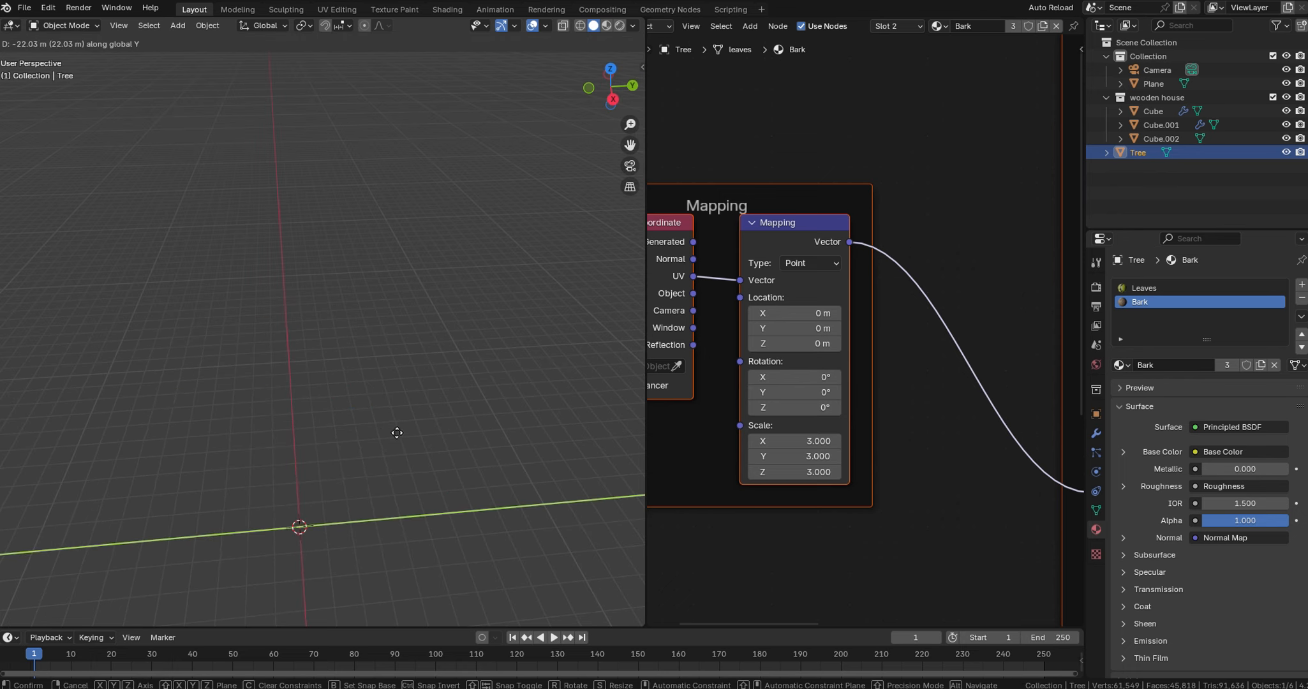
pyautogui.click(389, 428)
pyautogui.keyDown('shift'); pyautogui.moveTo(352, 395); pyautogui.dragTo(353, 299, button='middle'); pyautogui.keyUp('shift')
pyautogui.hotkey('ctrl', 's')
# - Search the add-ons preferences for "ext" and make sure the Extra Mesh Objects add-on is enabled
pyautogui.hotkey('ctrl', ',')
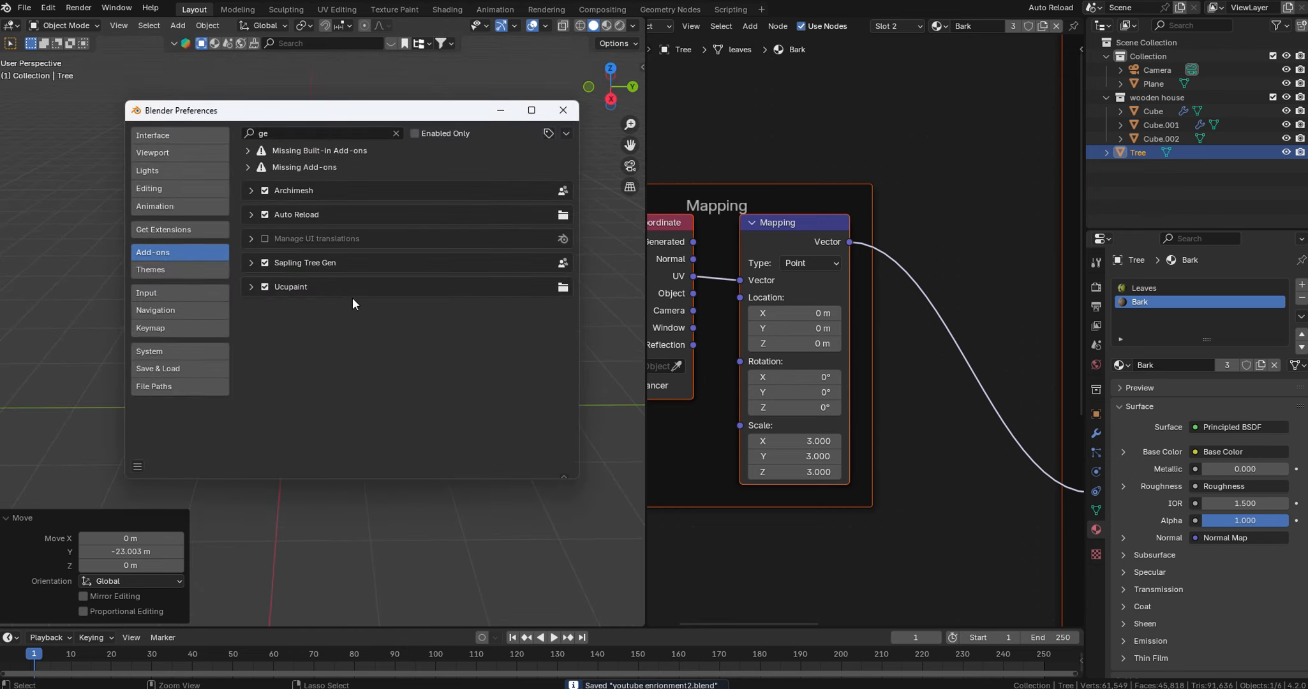
pyautogui.click(284, 131)
pyautogui.write('ext')
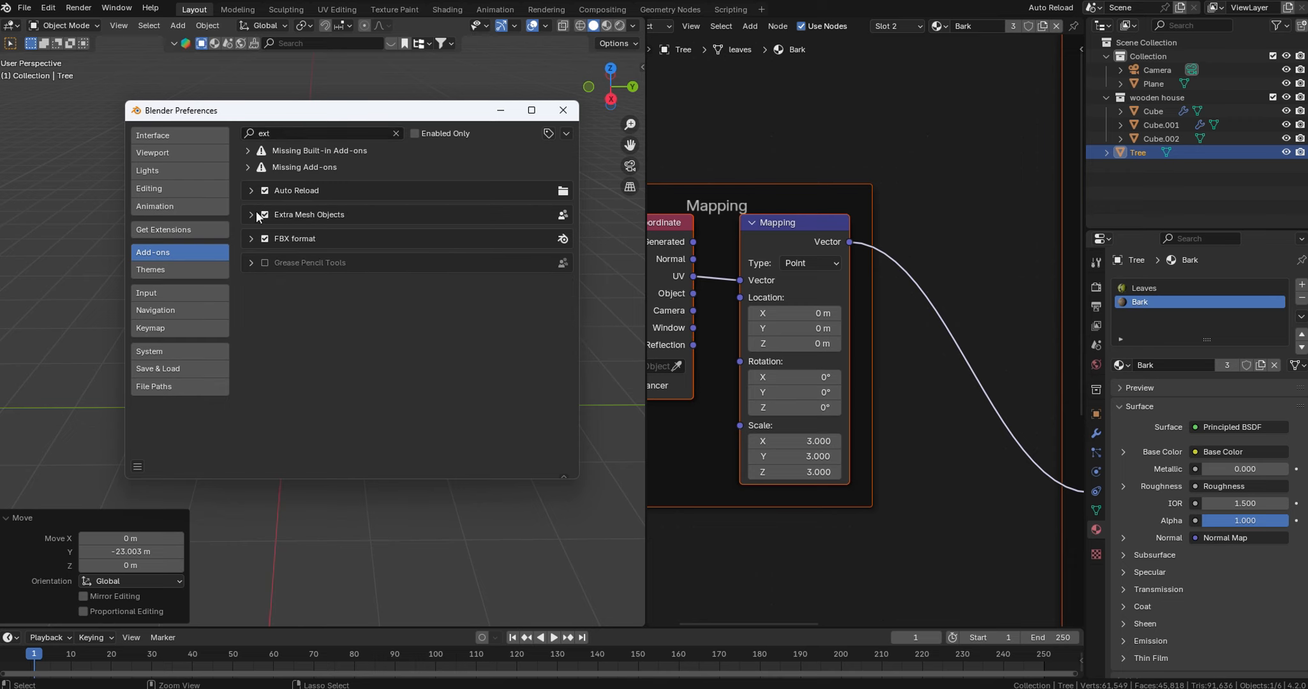
pyautogui.click(265, 214)
pyautogui.click(265, 214)
pyautogui.click(562, 111)
# - Save the file and add rocks with the Rock Generator, setting the number of rocks to 3
pyautogui.keyDown('shift'); pyautogui.moveTo(375, 370); pyautogui.dragTo(367, 402, button='middle'); pyautogui.keyUp('shift')
pyautogui.hotkey('ctrl', 's')
pyautogui.hotkey('shift', 'a')
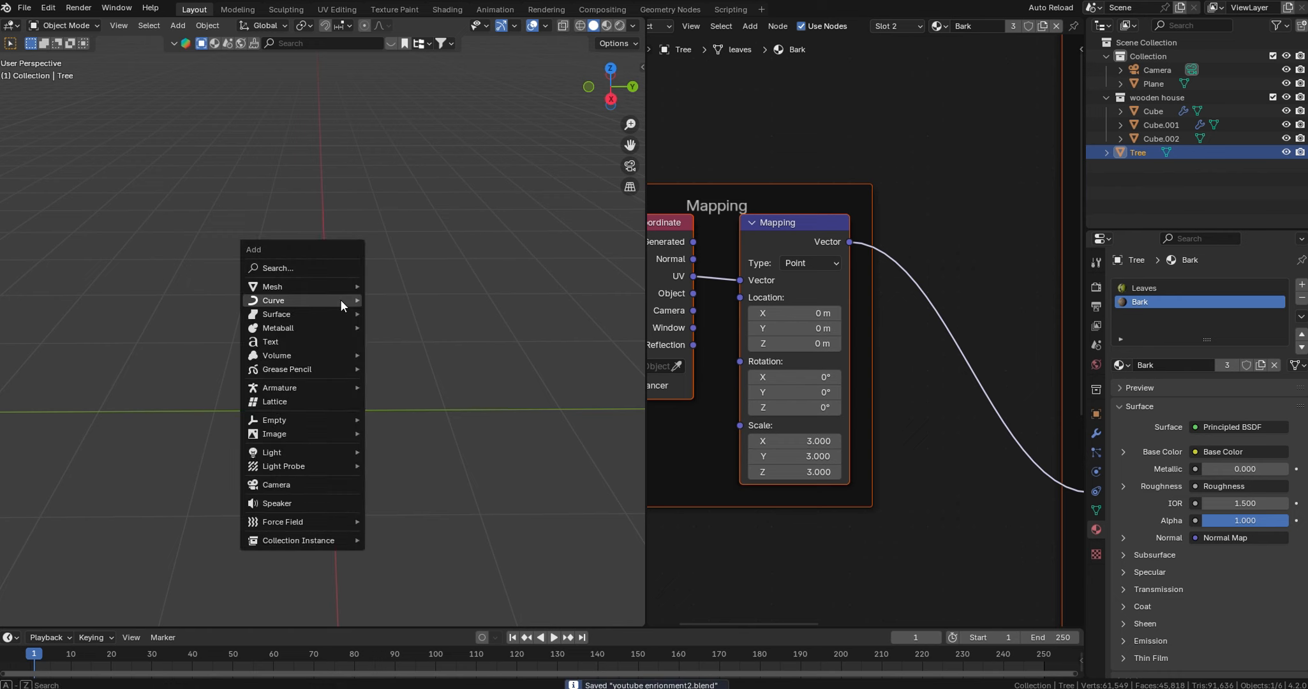
pyautogui.moveTo(332, 283)
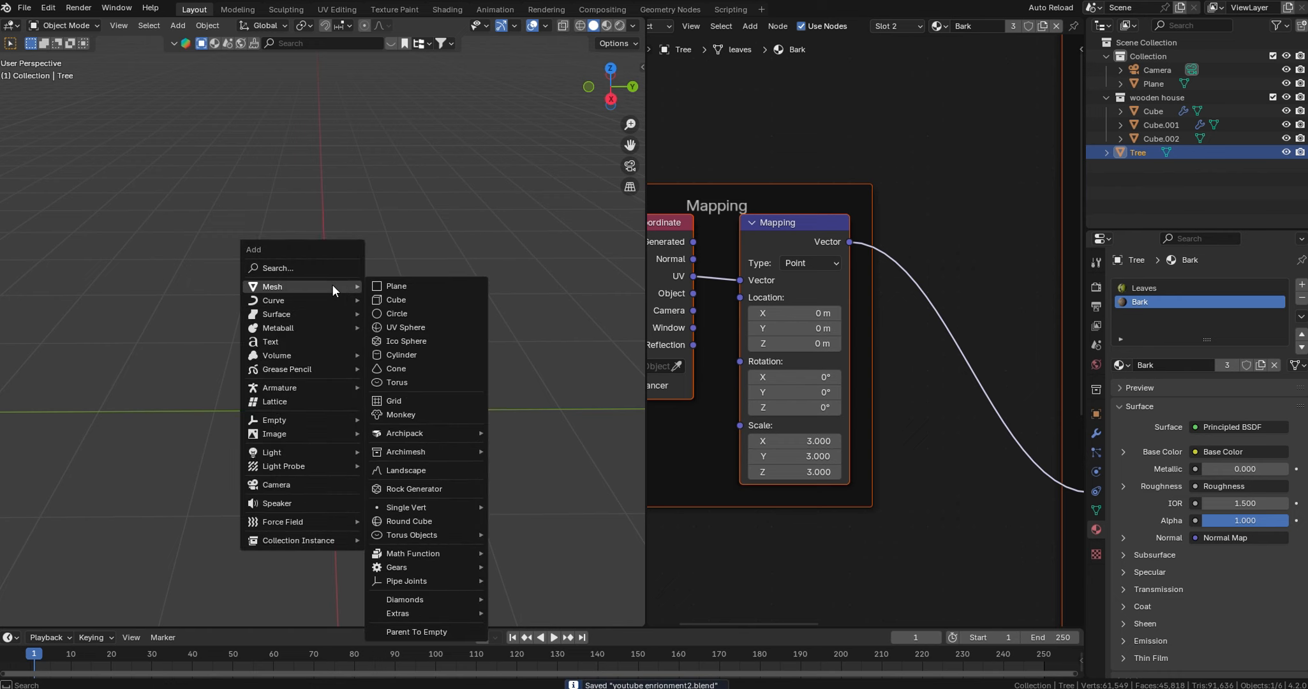
pyautogui.click(419, 489)
pyautogui.moveTo(96, 208); pyautogui.dragTo(186, 172)
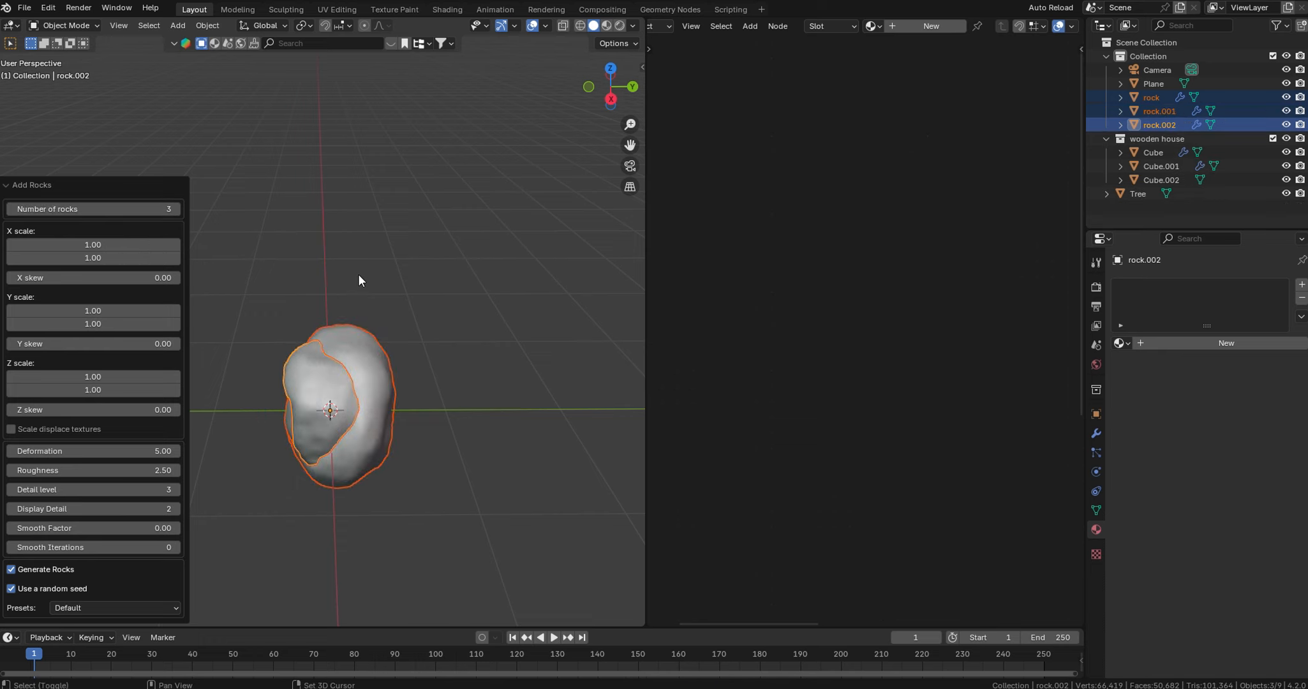
# - Try an upper X scale of 1.06 on the generated rocks and set it back to 1
pyautogui.moveTo(358, 273); pyautogui.dragTo(372, 258, button='middle')
pyautogui.moveTo(69, 258); pyautogui.dragTo(73, 258)
pyautogui.click(73, 245)
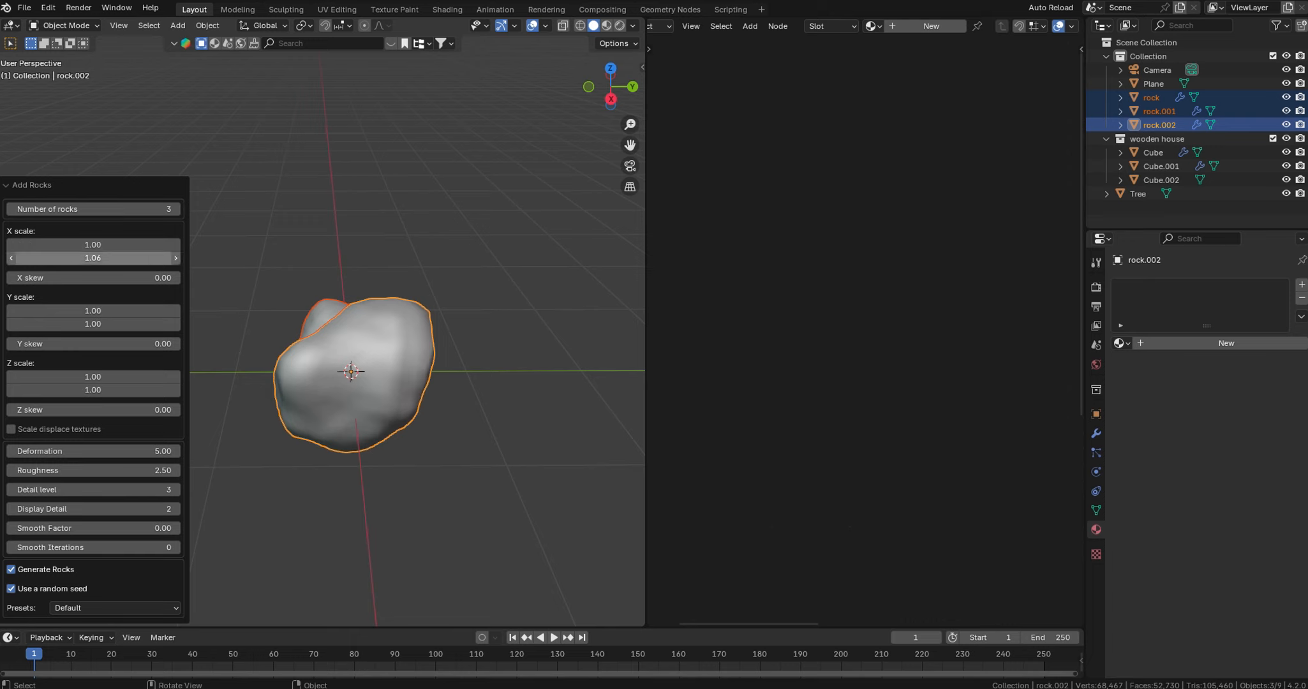
pyautogui.click(76, 256)
pyautogui.write('1')
pyautogui.press('Return')
# - Try the River Rock and Sandstone presets on the generated rocks and return to the Default preset
pyautogui.click(88, 611)
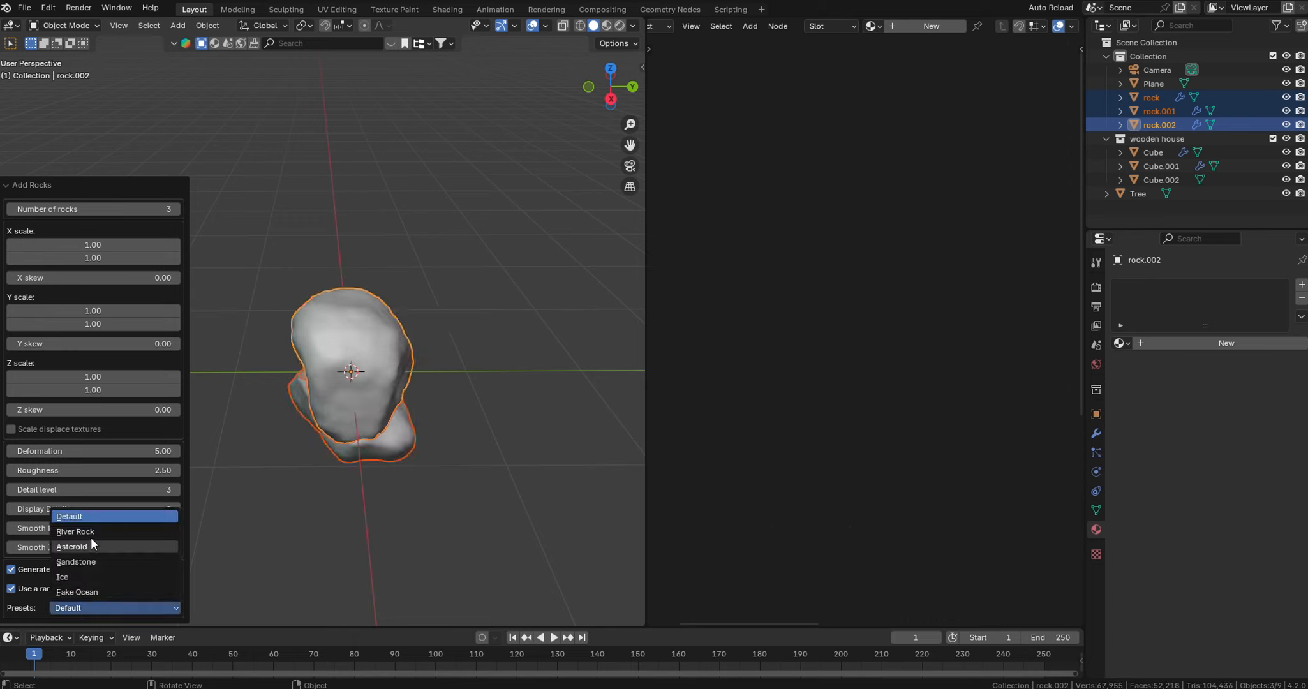
pyautogui.click(91, 533)
pyautogui.click(99, 602)
pyautogui.click(96, 563)
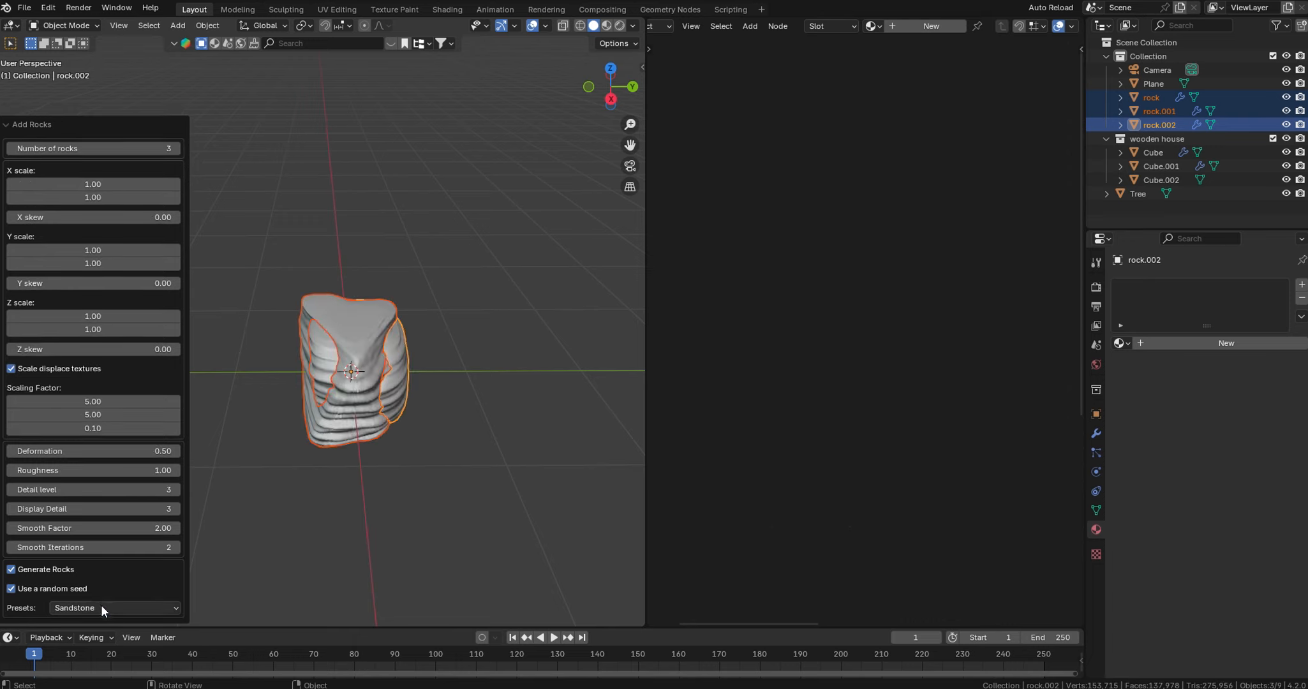
pyautogui.click(101, 606)
pyautogui.click(95, 517)
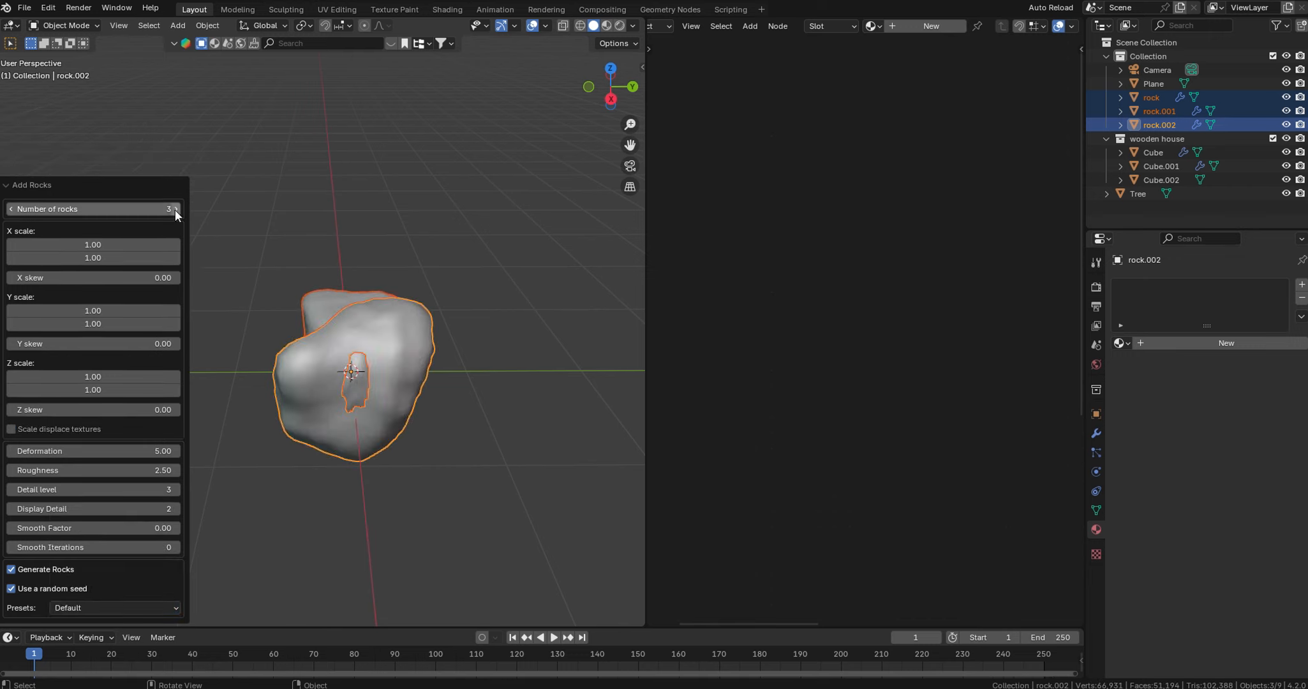
# - Separate the three rocks by moving rock.002 about 1.54 m and rock.001 about -1.53 m along the Y axis
pyautogui.click(335, 332)
pyautogui.press('g')
pyautogui.press('y')
pyautogui.click(516, 366)
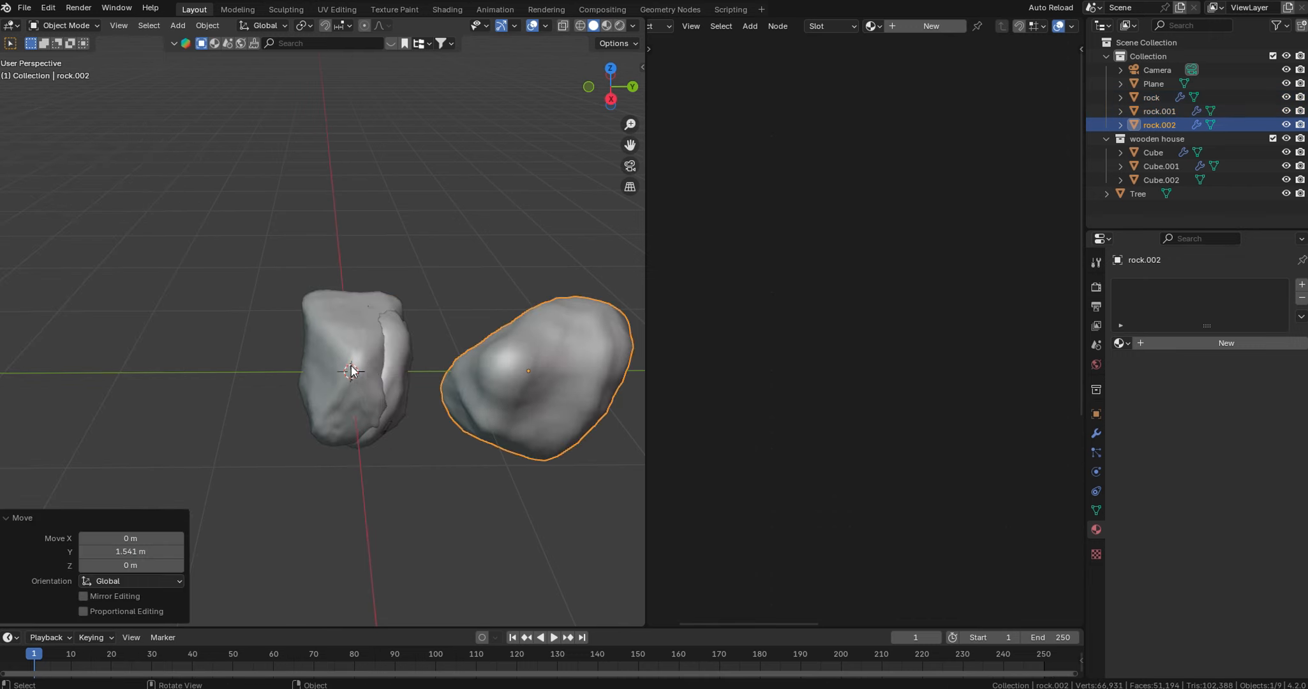
pyautogui.click(348, 360)
pyautogui.press('g')
pyautogui.press('y')
pyautogui.click(412, 401)
# - Switch the viewport to rendered shading and give rock.002 a new material named Rock
pyautogui.press('z')
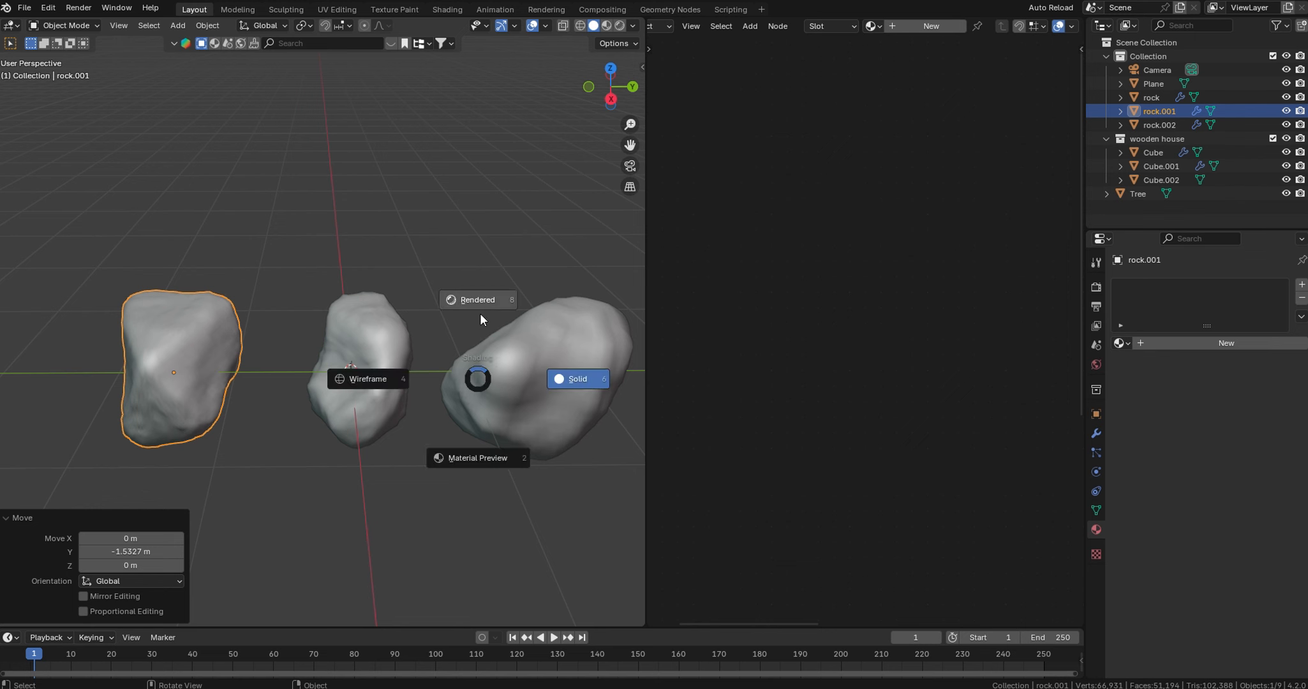
pyautogui.click(504, 356)
pyautogui.click(561, 338)
pyautogui.click(916, 26)
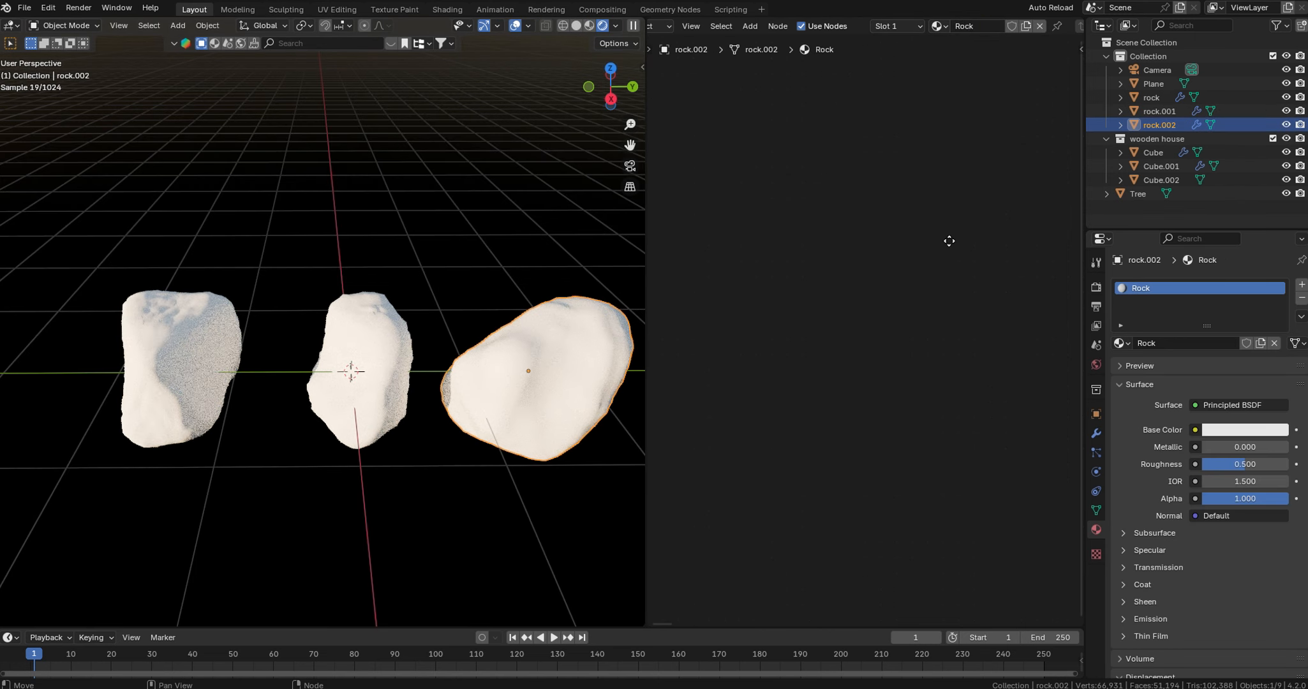
pyautogui.press('Home')
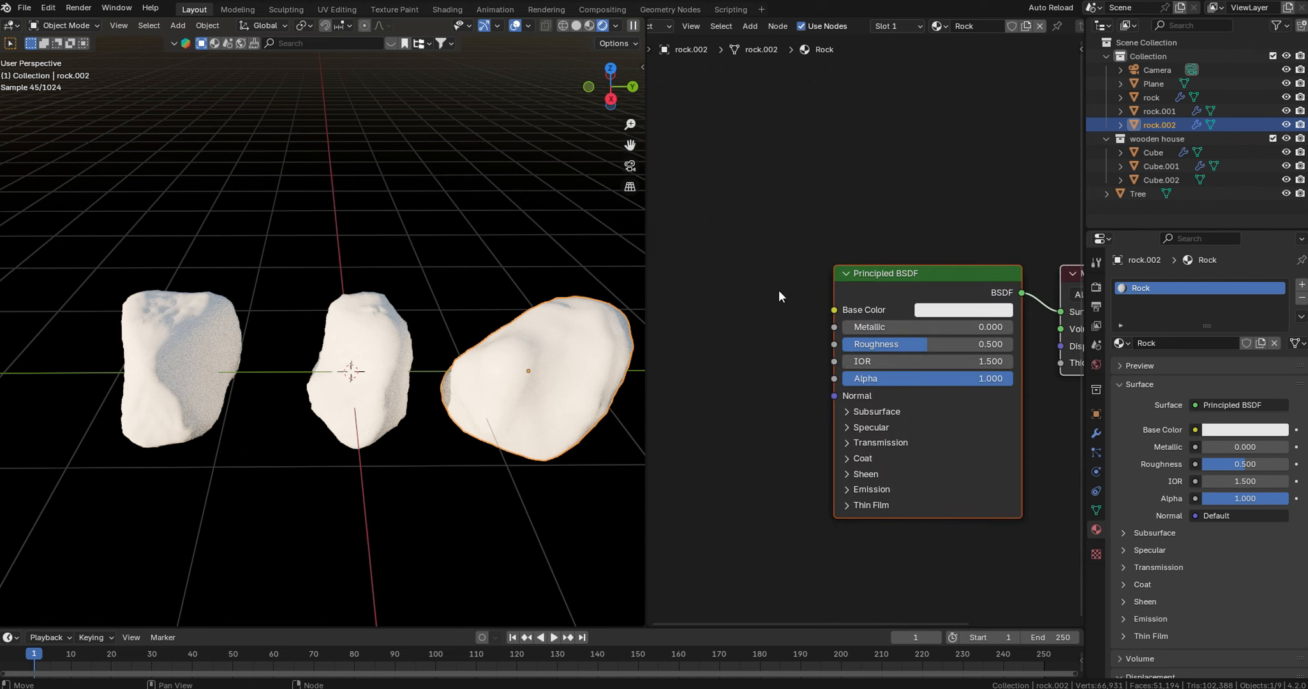
# - Set up Principled textures for the Rock material with the color, displacement, roughness and normal maps from Rock050_2K-JPG
pyautogui.click(877, 278)
pyautogui.hotkey('ctrl', 'shift', 't')
pyautogui.press('BackSpace')
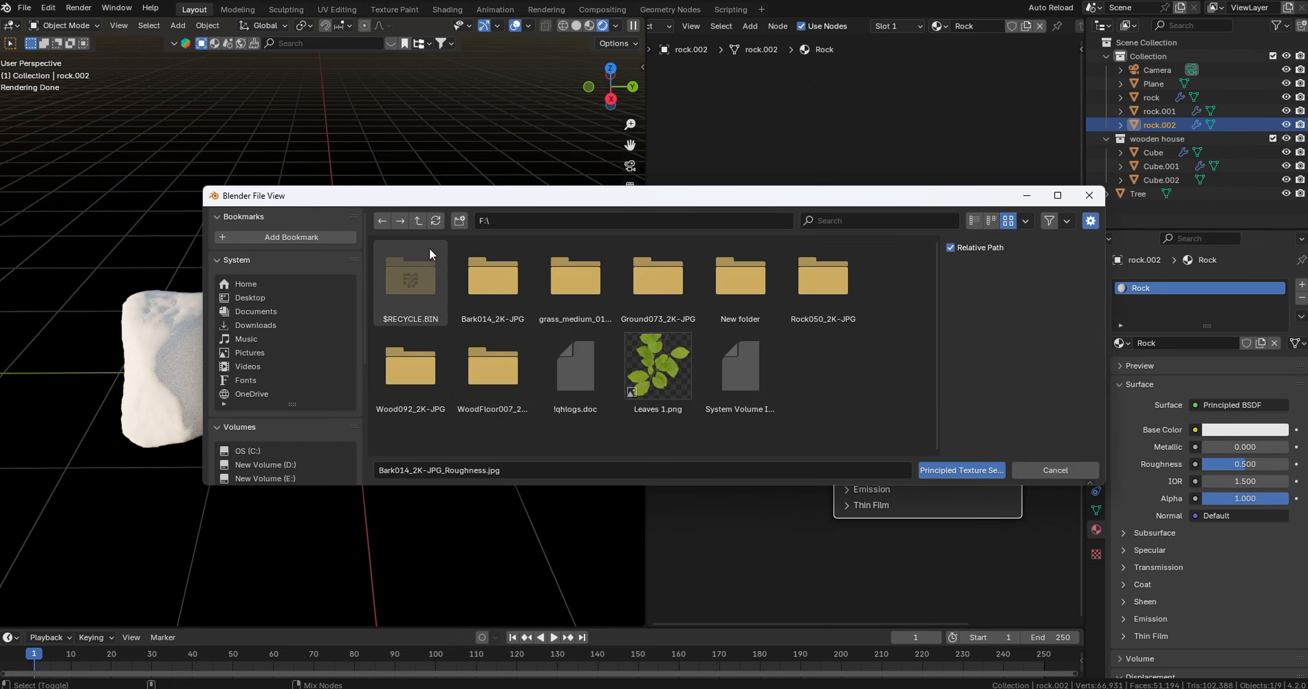
pyautogui.doubleClick(781, 286)
pyautogui.click(757, 304)
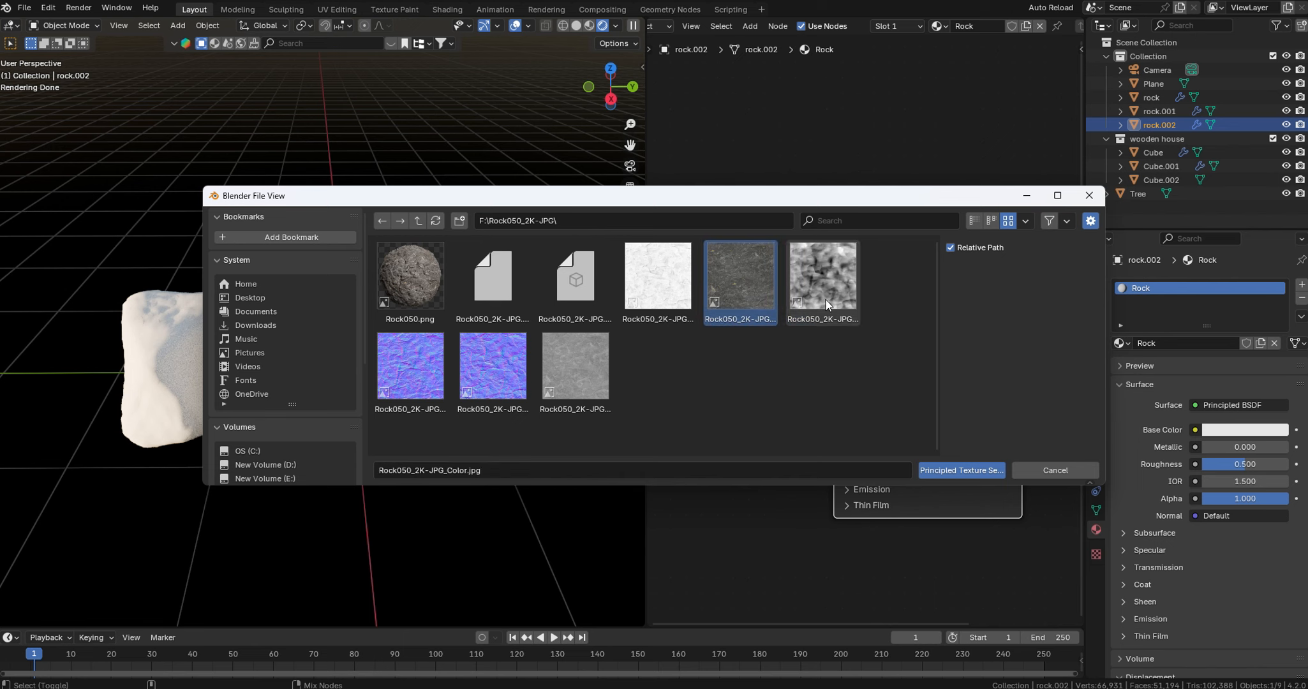
pyautogui.keyDown('ctrl'); pyautogui.click(824, 299); pyautogui.keyUp('ctrl')
pyautogui.keyDown('ctrl'); pyautogui.click(582, 396); pyautogui.keyUp('ctrl')
pyautogui.keyDown('ctrl'); pyautogui.click(507, 382); pyautogui.keyUp('ctrl')
pyautogui.click(986, 473)
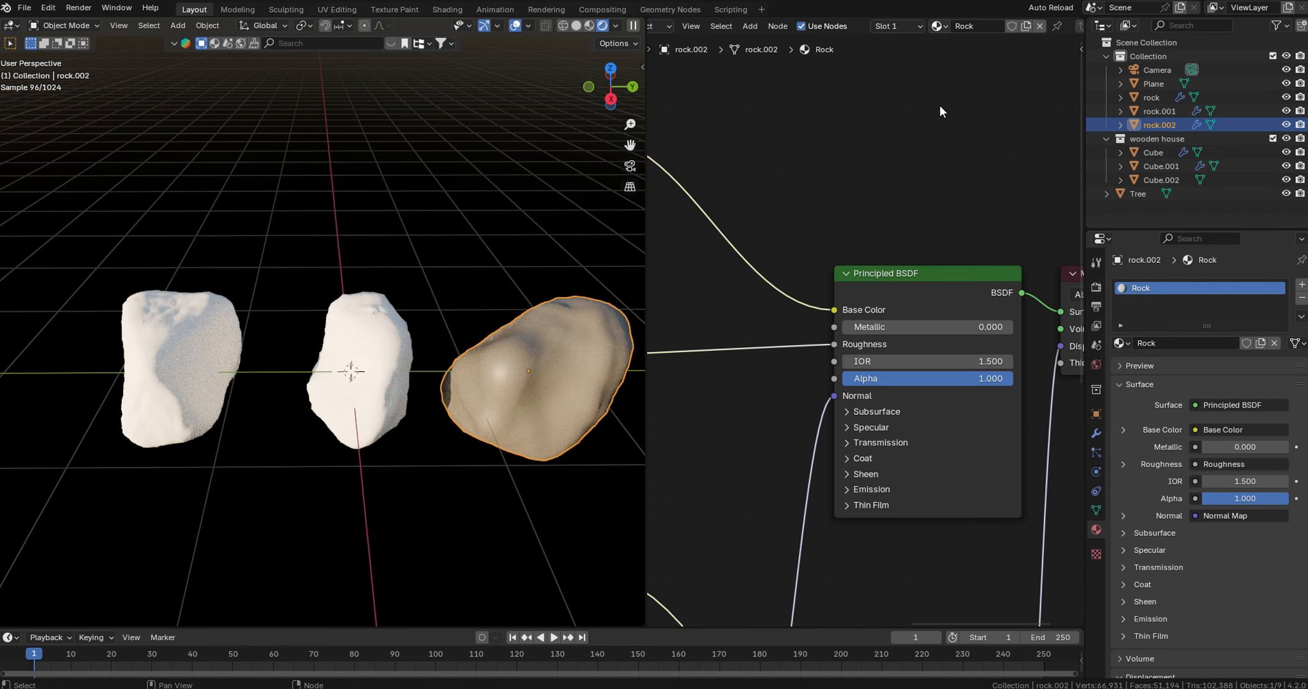
# - Apply the Rock material to the other two rocks and unwrap all three together with Smart UV Project
pyautogui.moveTo(936, 25); pyautogui.dragTo(350, 352)
pyautogui.moveTo(938, 25); pyautogui.dragTo(180, 340)
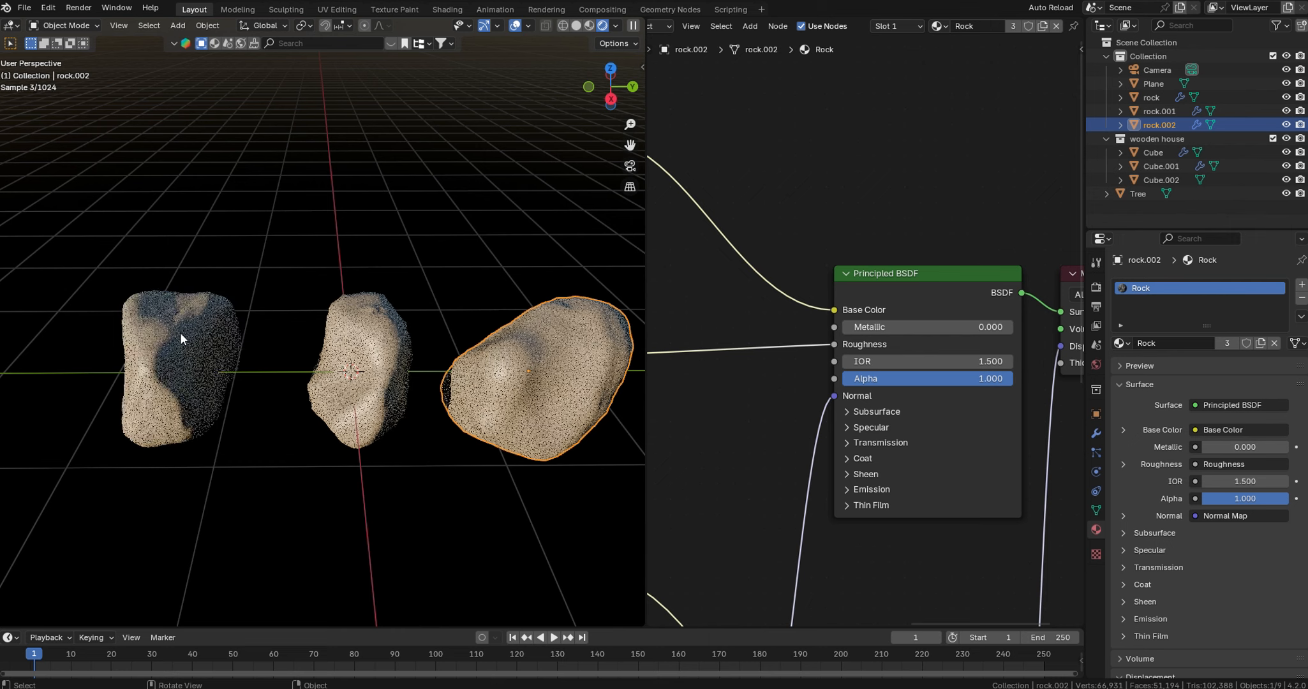
pyautogui.moveTo(96, 250); pyautogui.dragTo(534, 448)
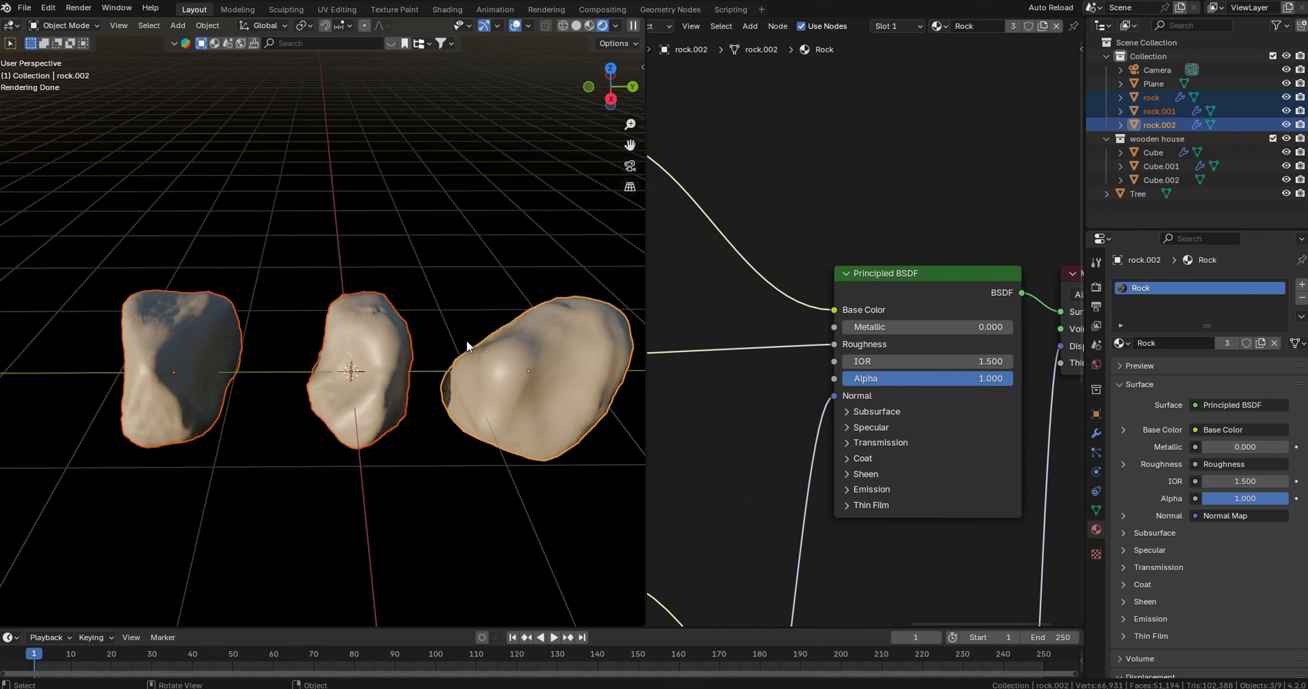
pyautogui.press('Tab')
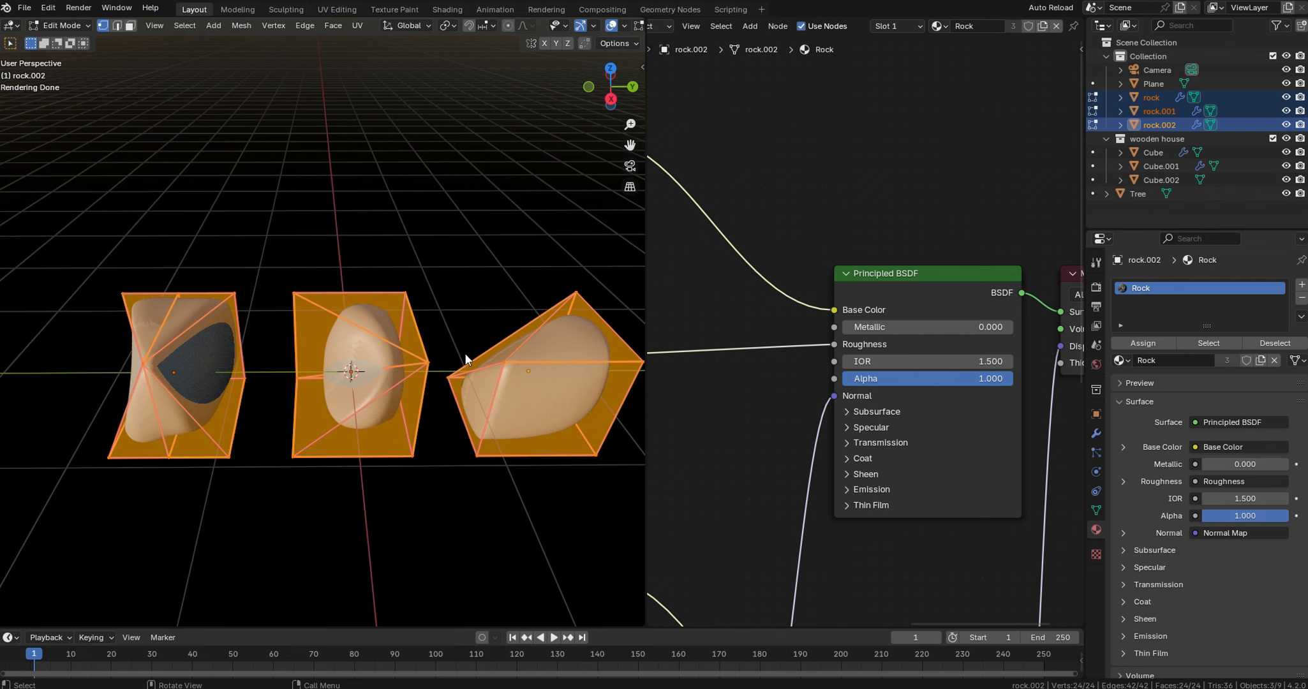
pyautogui.press('u')
pyautogui.click(465, 352)
pyautogui.click(415, 483)
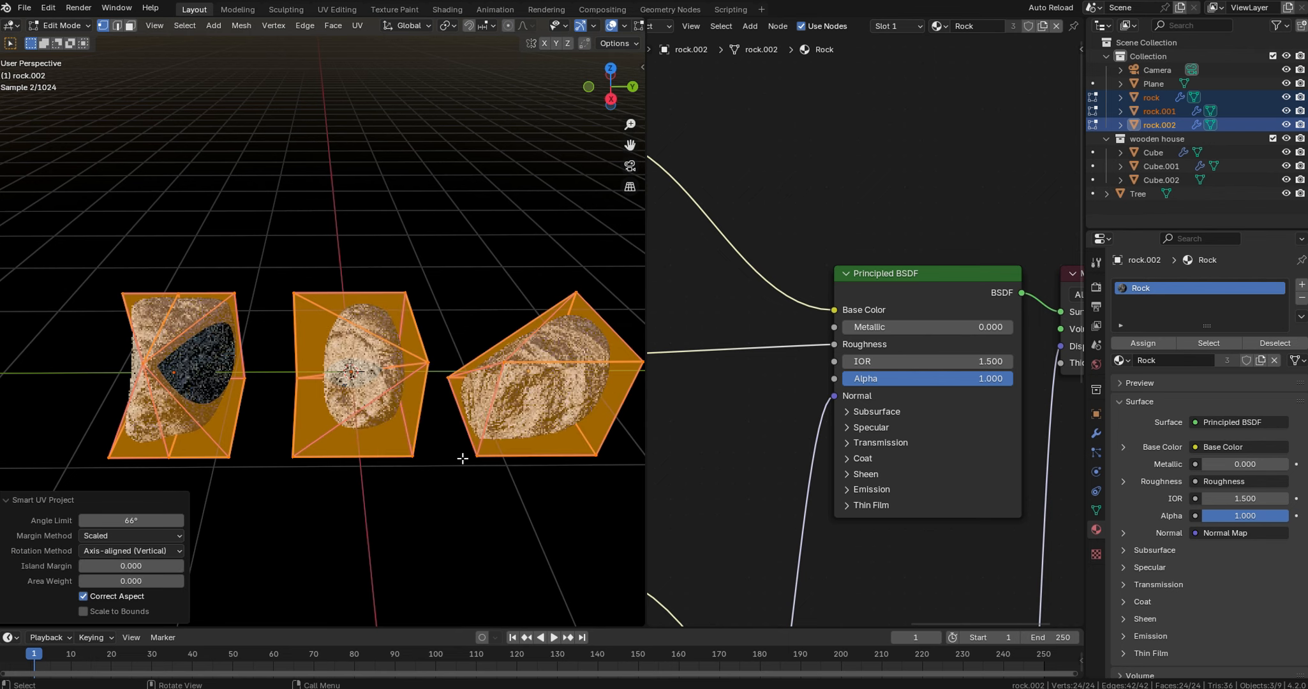
# - Raise the mesh geometry of all three rocks about 0.39 m along Z in Edit Mode
pyautogui.moveTo(463, 458); pyautogui.dragTo(479, 335, button='middle')
pyautogui.press('g')
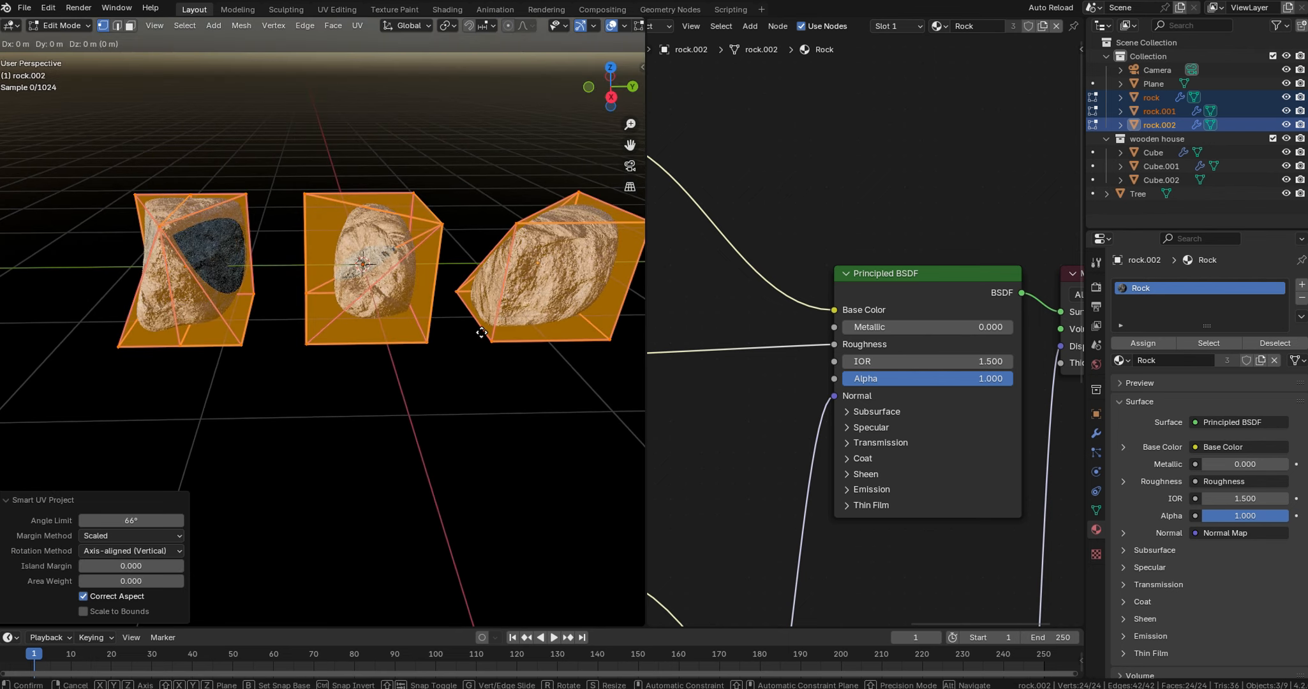
pyautogui.press('z')
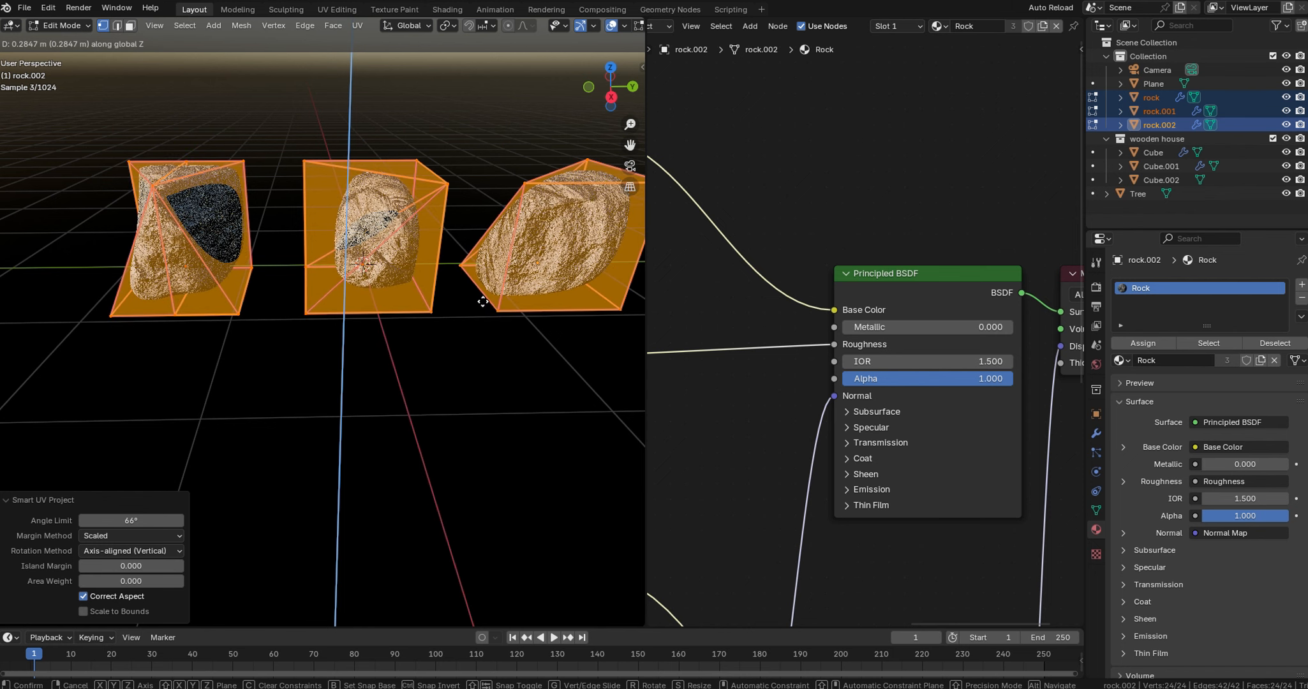
pyautogui.click(329, 241)
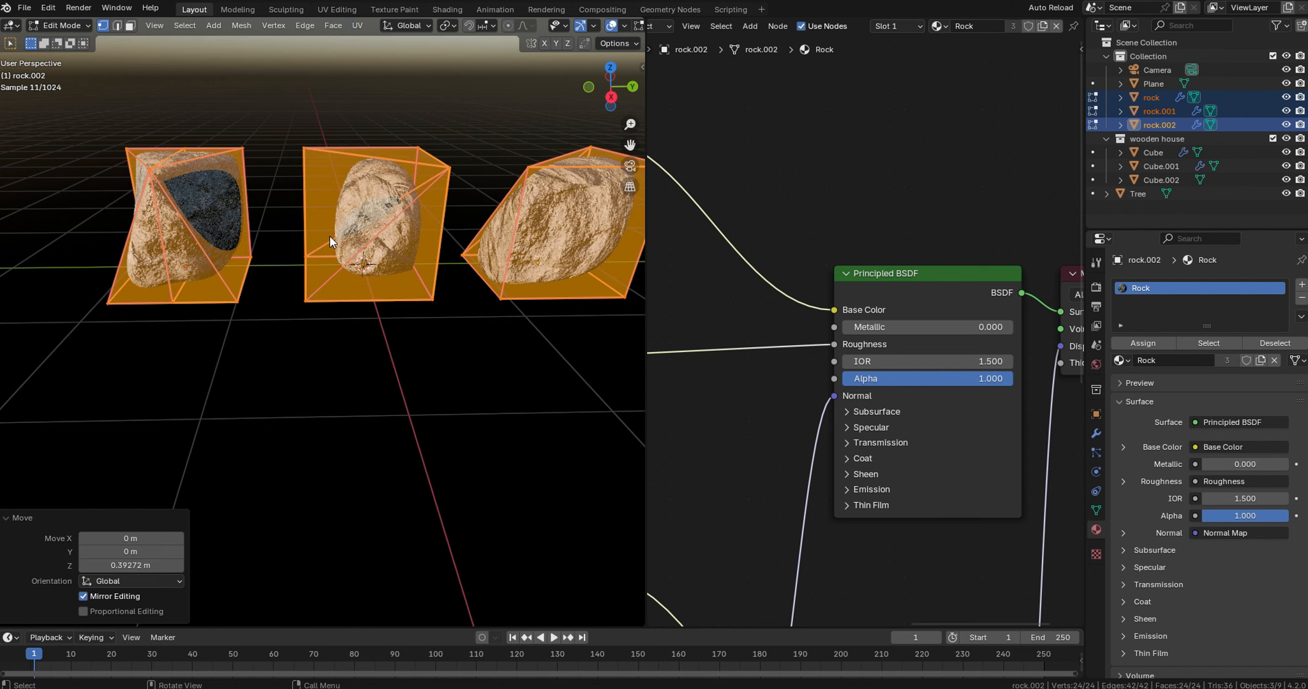
pyautogui.press('Tab')
# - Move the three rocks into a new collection named Rocks
pyautogui.moveTo(349, 262); pyautogui.dragTo(381, 227, button='middle')
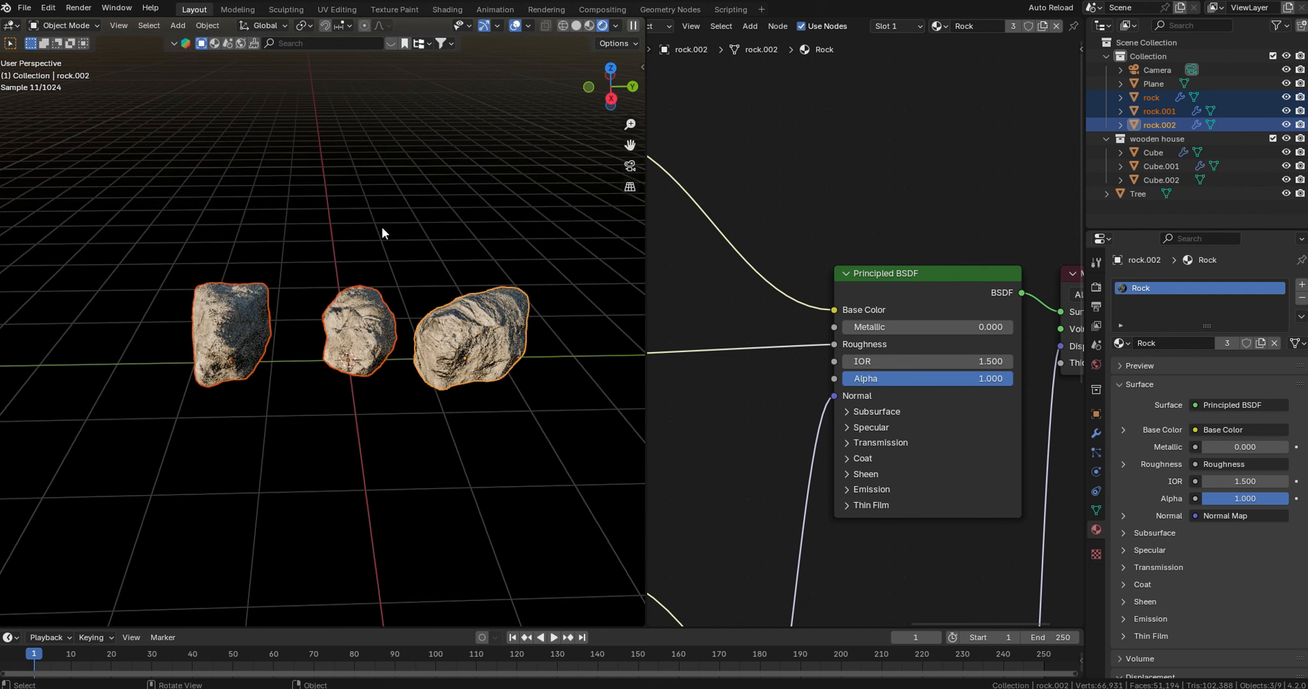
pyautogui.press('m')
pyautogui.click(382, 228)
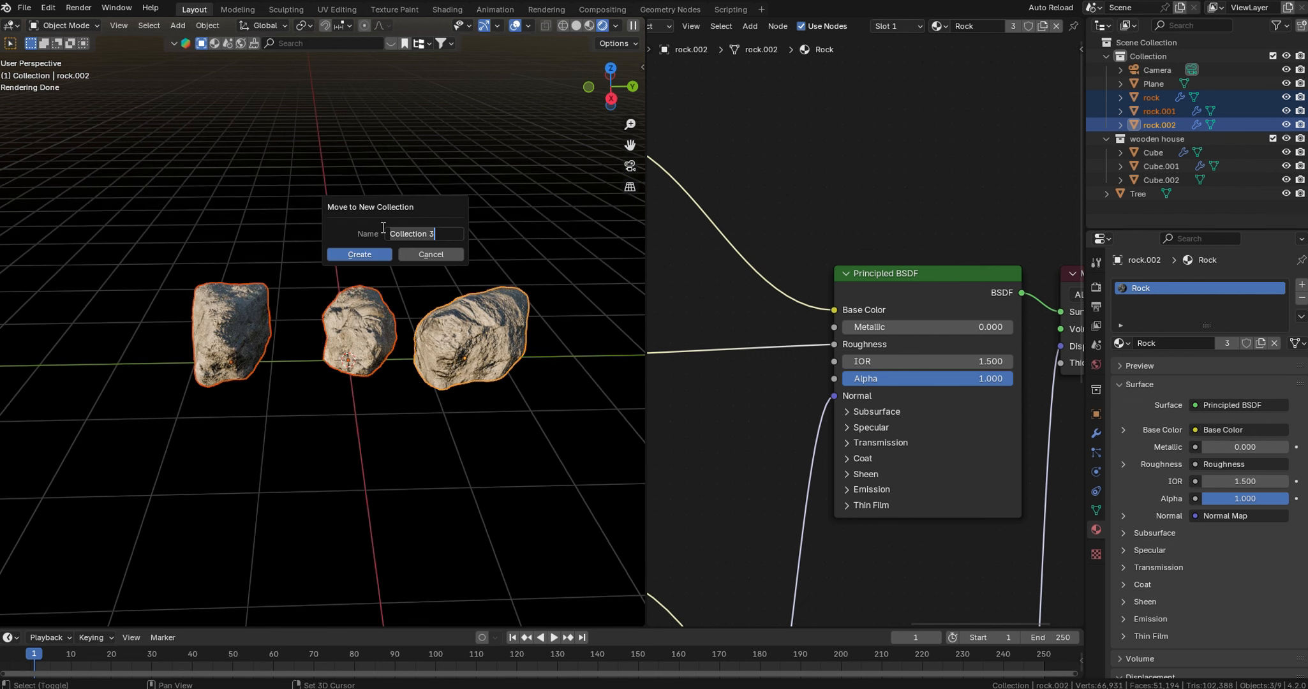
pyautogui.write('Rocks')
pyautogui.press('Return')
# - Return to solid shading, move the rocks far off along negative Y, and save the file
pyautogui.press('z')
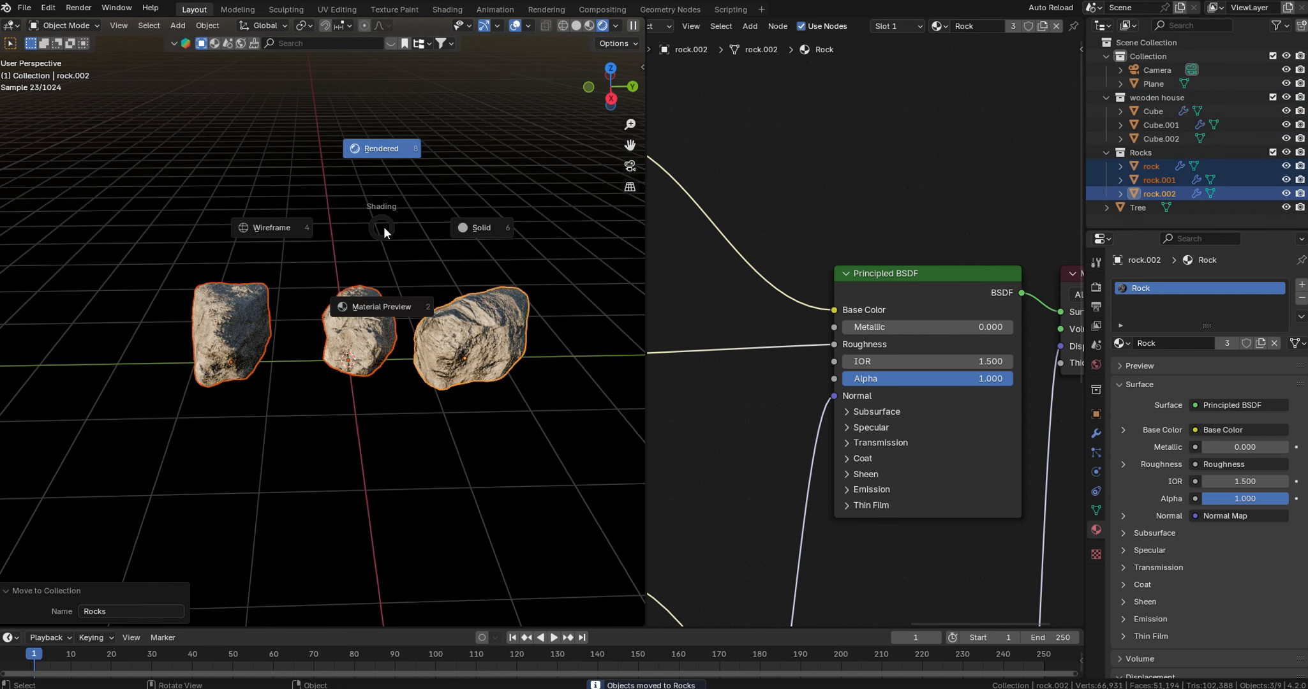
pyautogui.click(492, 230)
pyautogui.press('y')
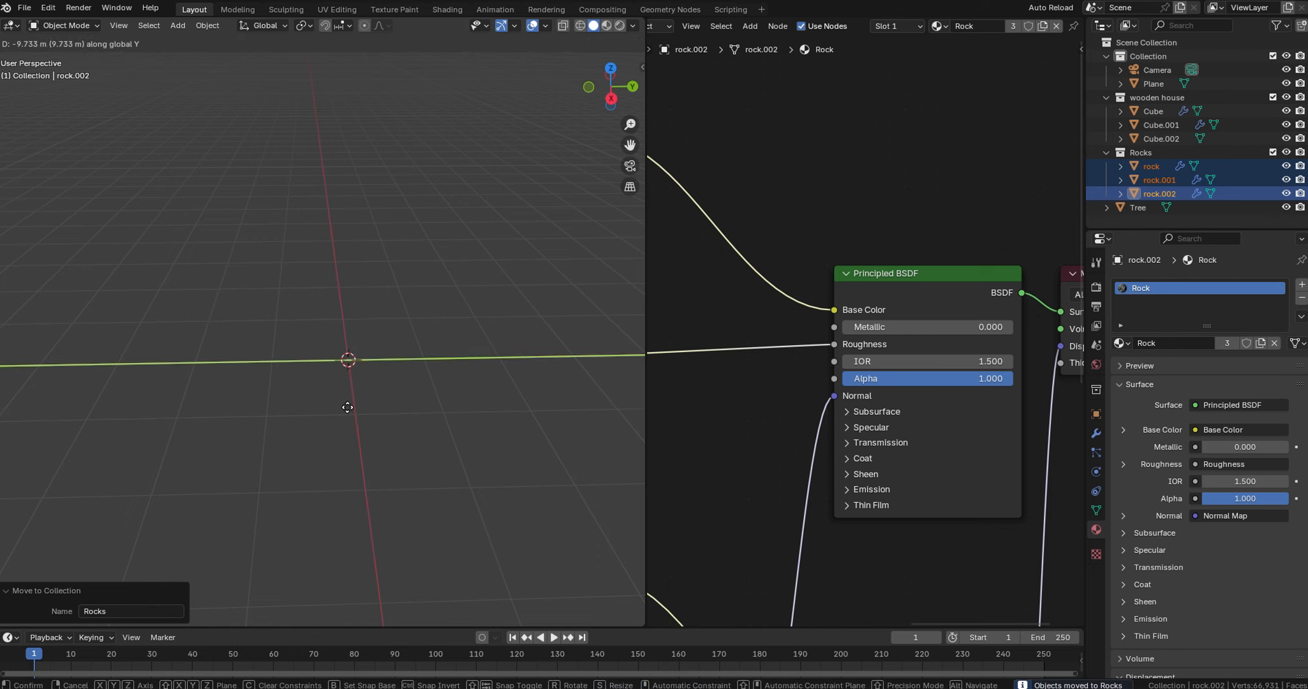
pyautogui.click(229, 393)
pyautogui.hotkey('ctrl', 's')
pyautogui.scroll(-4, 275, 305)
pyautogui.click(310, 368)
# - Append all objects from the Object folder of grass_medium_01_2k.blend
pyautogui.moveTo(311, 368); pyautogui.dragTo(413, 418, button='middle')
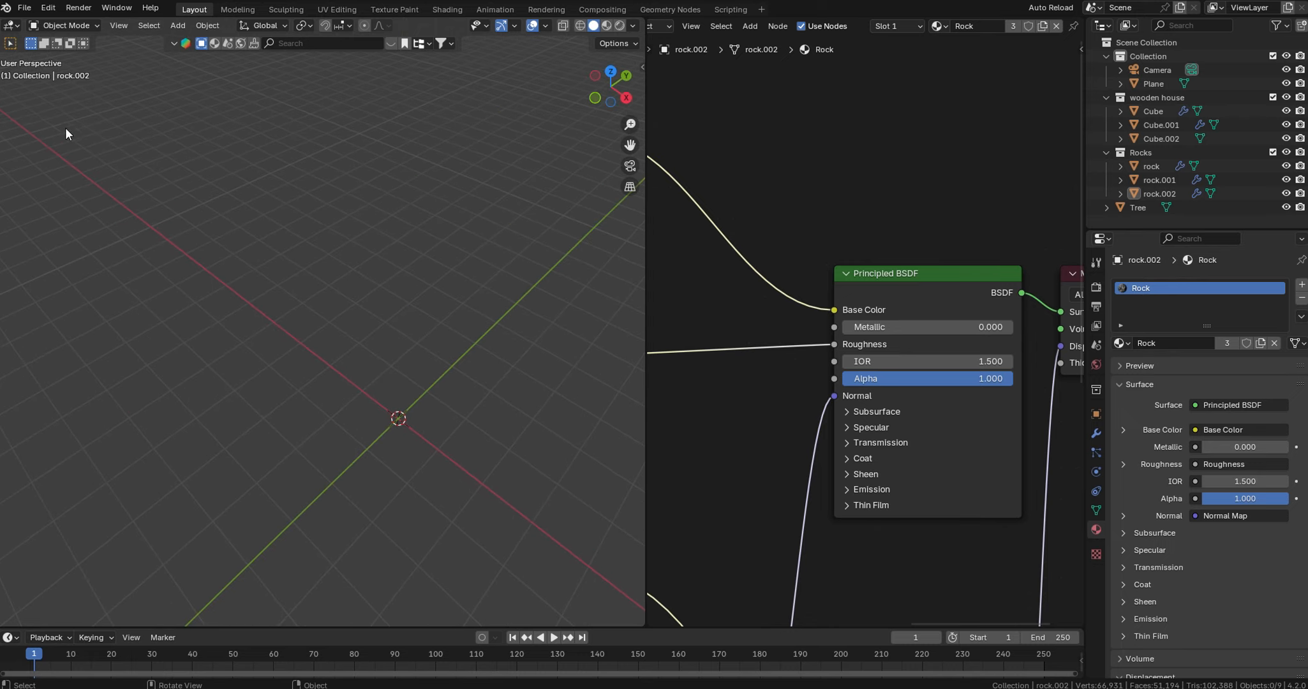
pyautogui.click(25, 8)
pyautogui.click(65, 172)
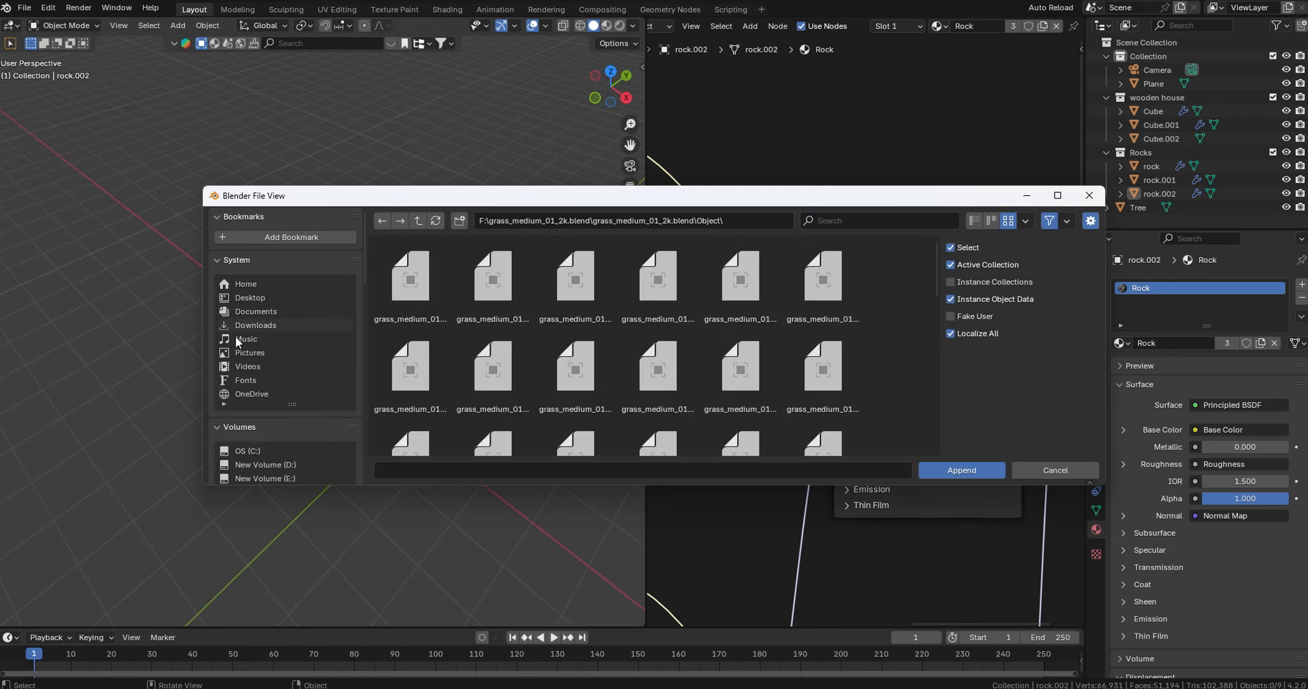
pyautogui.click(292, 398)
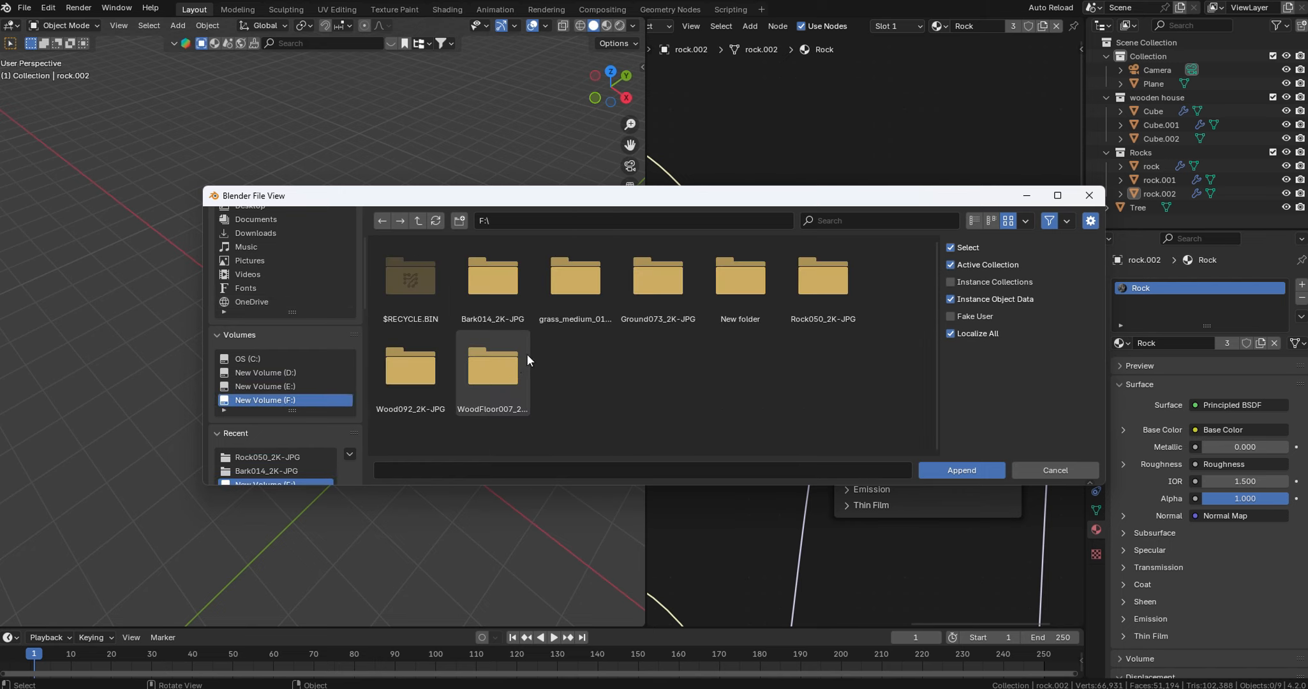
pyautogui.doubleClick(581, 294)
pyautogui.doubleClick(502, 283)
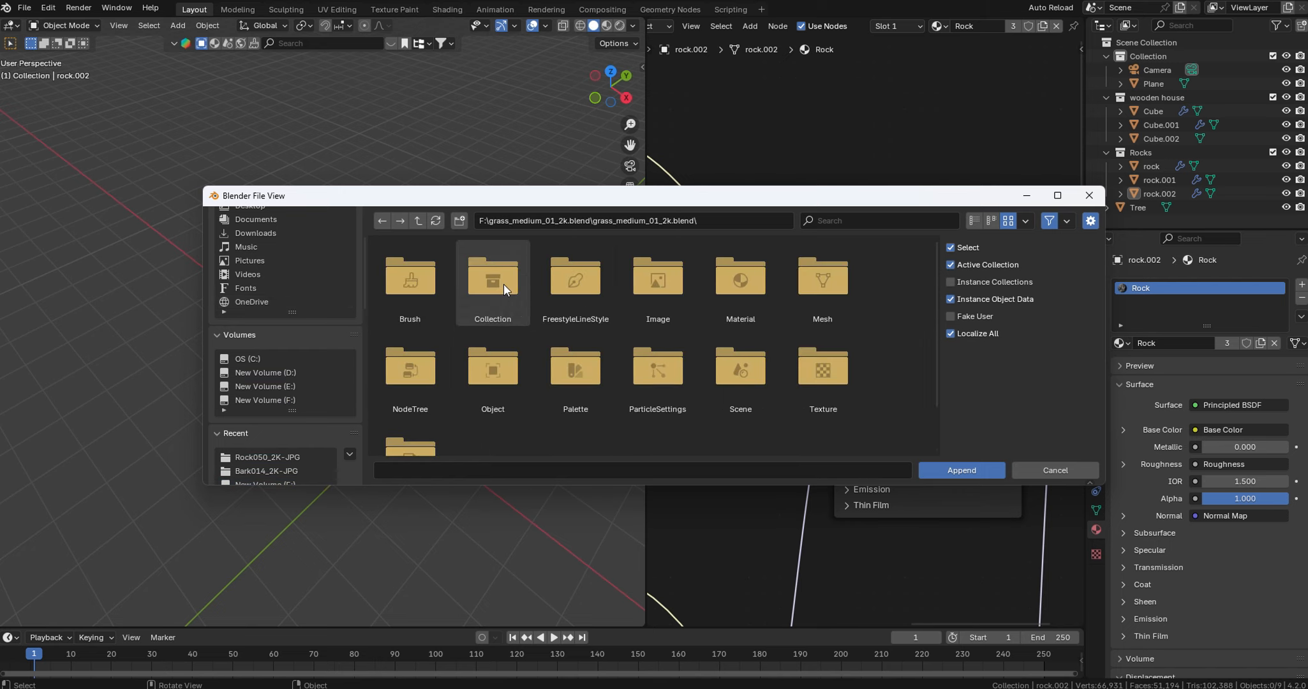
pyautogui.doubleClick(501, 375)
pyautogui.press('a')
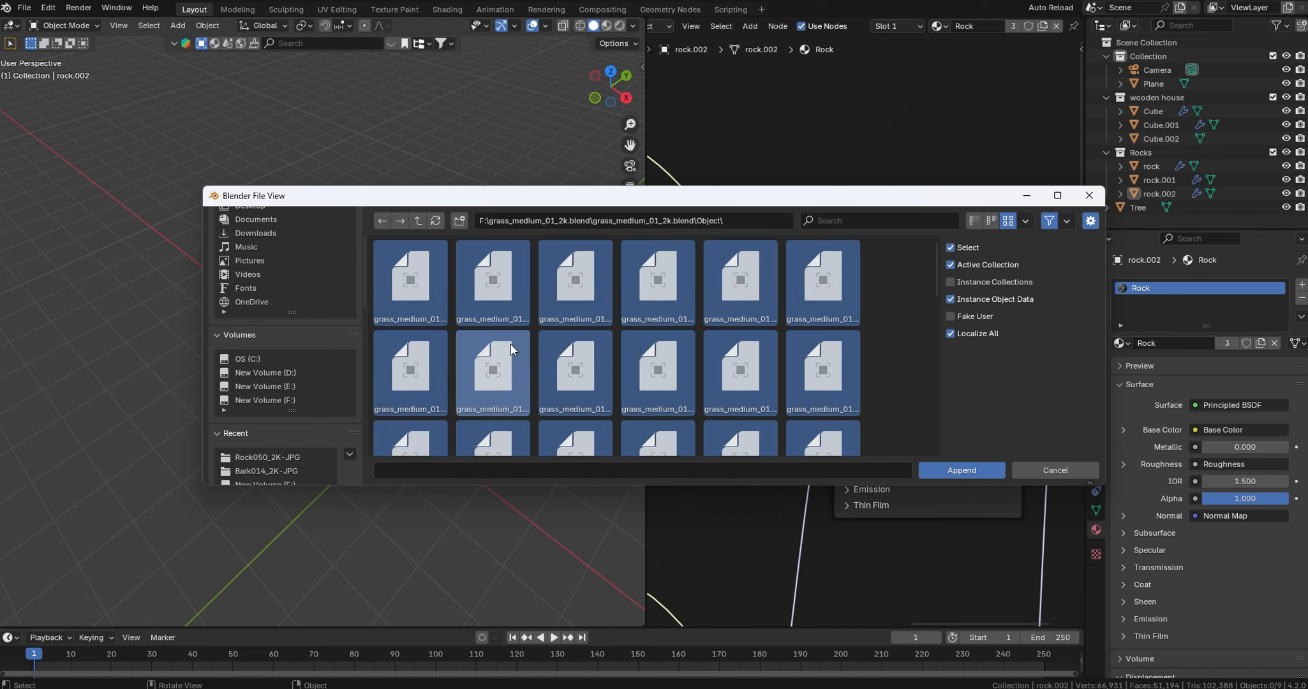
pyautogui.click(962, 470)
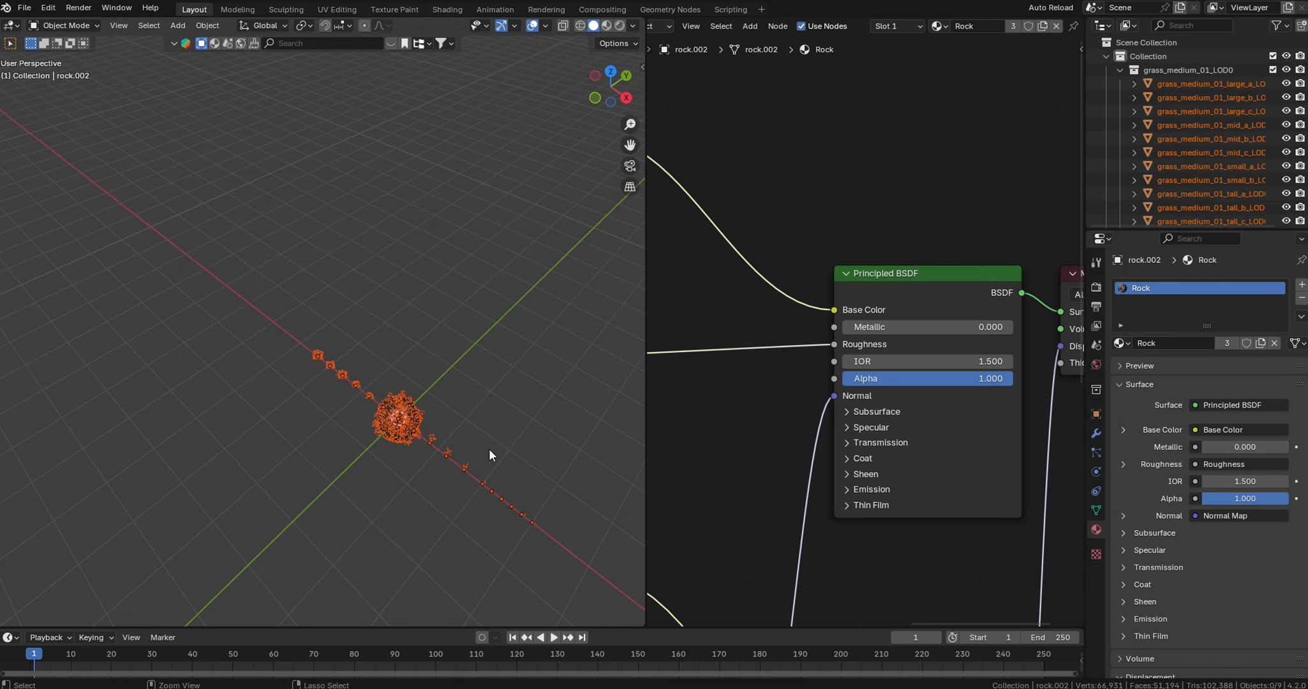
# - Delete all appended grass variants except mid_b and tall a, b and c
pyautogui.moveTo(484, 394); pyautogui.dragTo(450, 350, button='middle')
pyautogui.moveTo(188, 271); pyautogui.dragTo(476, 546)
pyautogui.press('x')
pyautogui.click(436, 289)
pyautogui.press('x')
pyautogui.click(506, 358)
pyautogui.moveTo(506, 359); pyautogui.dragTo(416, 340, button='middle')
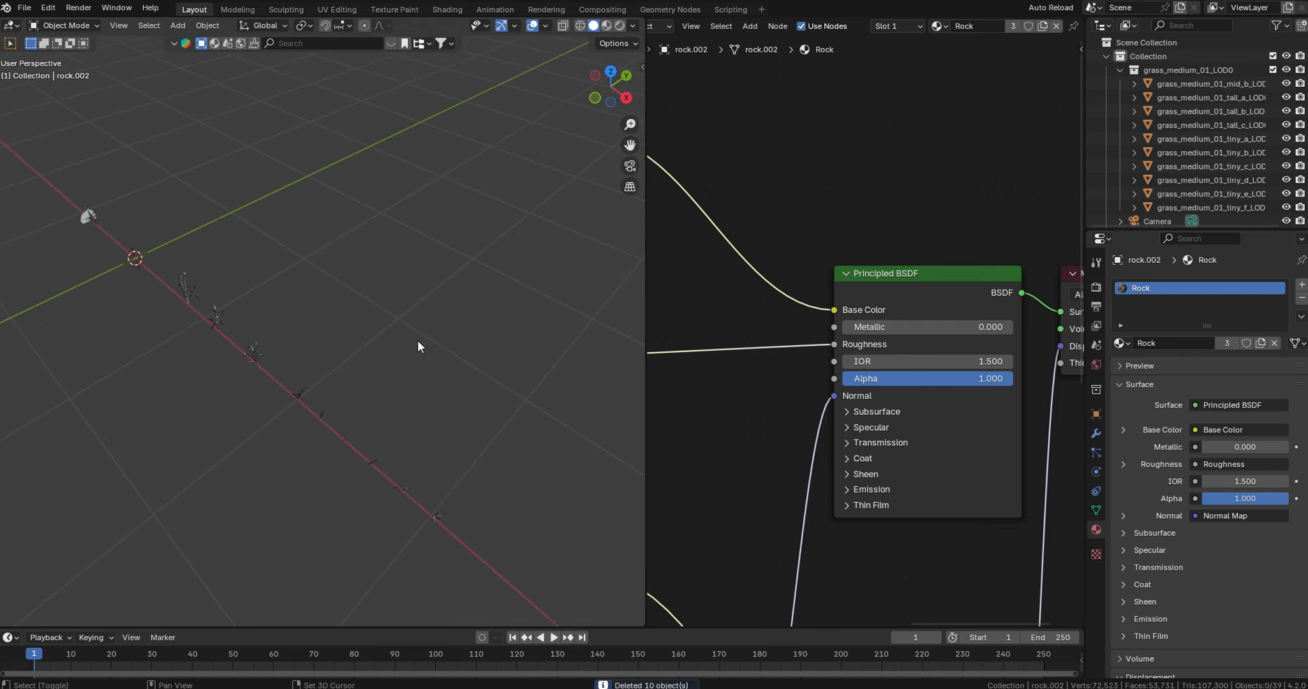
pyautogui.moveTo(536, 593); pyautogui.dragTo(292, 363)
pyautogui.press('x')
pyautogui.click(442, 272)
# - Move the mid_b grass clumps along the X axis to sit next to the tall grass
pyautogui.keyDown('shift'); pyautogui.moveTo(204, 250); pyautogui.dragTo(330, 300, button='middle'); pyautogui.keyUp('shift')
pyautogui.keyDown('ctrl'); pyautogui.moveTo(330, 300); pyautogui.dragTo(293, 282, button='middle'); pyautogui.keyUp('ctrl')
pyautogui.moveTo(106, 173); pyautogui.dragTo(207, 270)
pyautogui.press('g')
pyautogui.press('x')
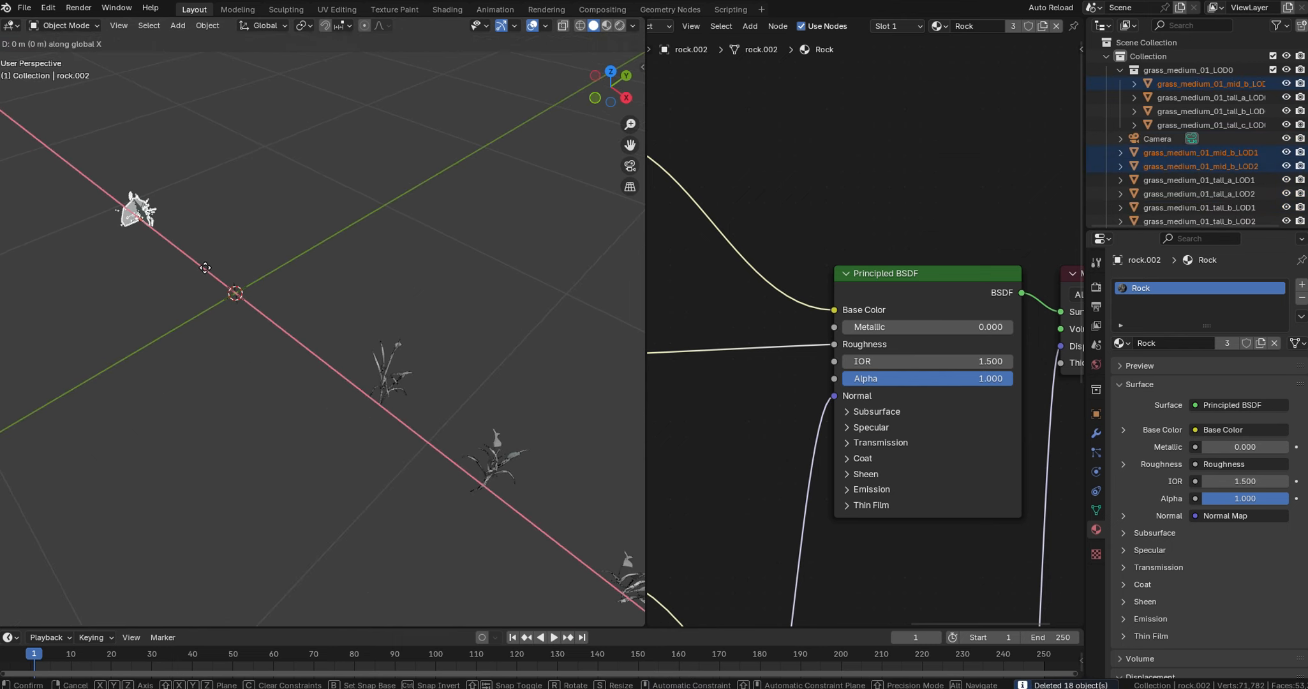
pyautogui.click(345, 381)
# - Delete the overlapping LOD duplicates so each remaining grass variant has a single object
pyautogui.click(289, 306)
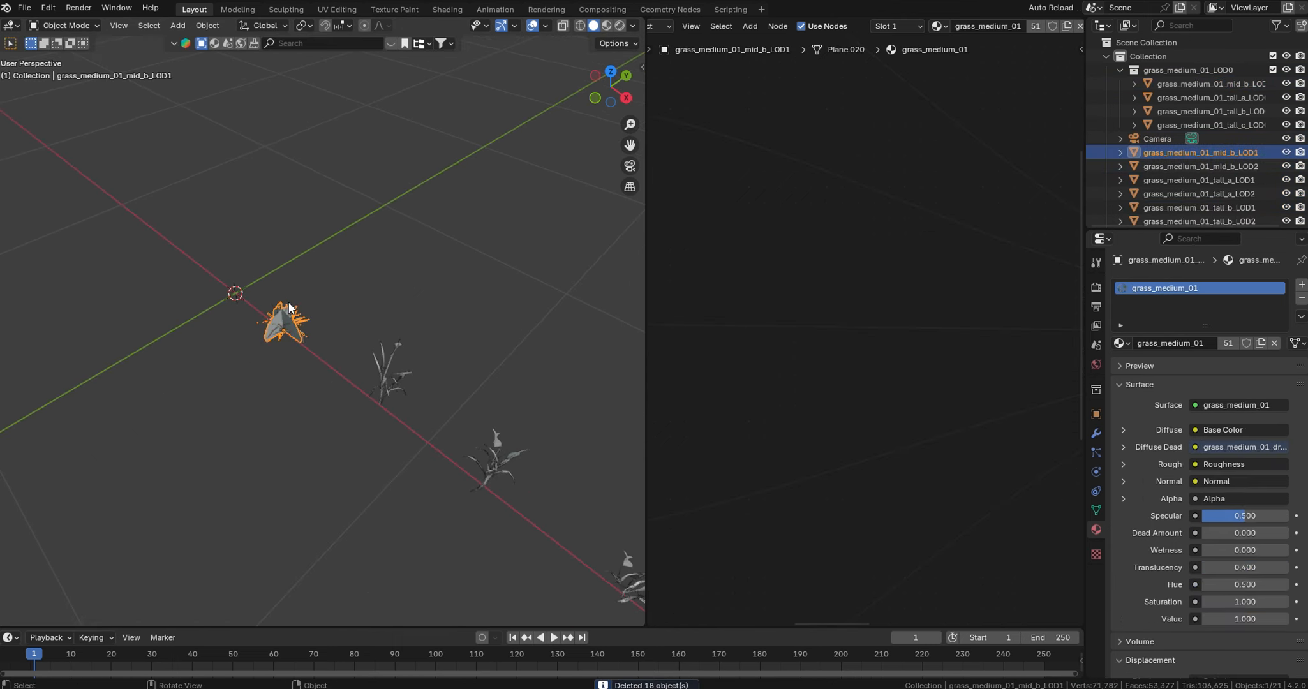
pyautogui.press('Delete')
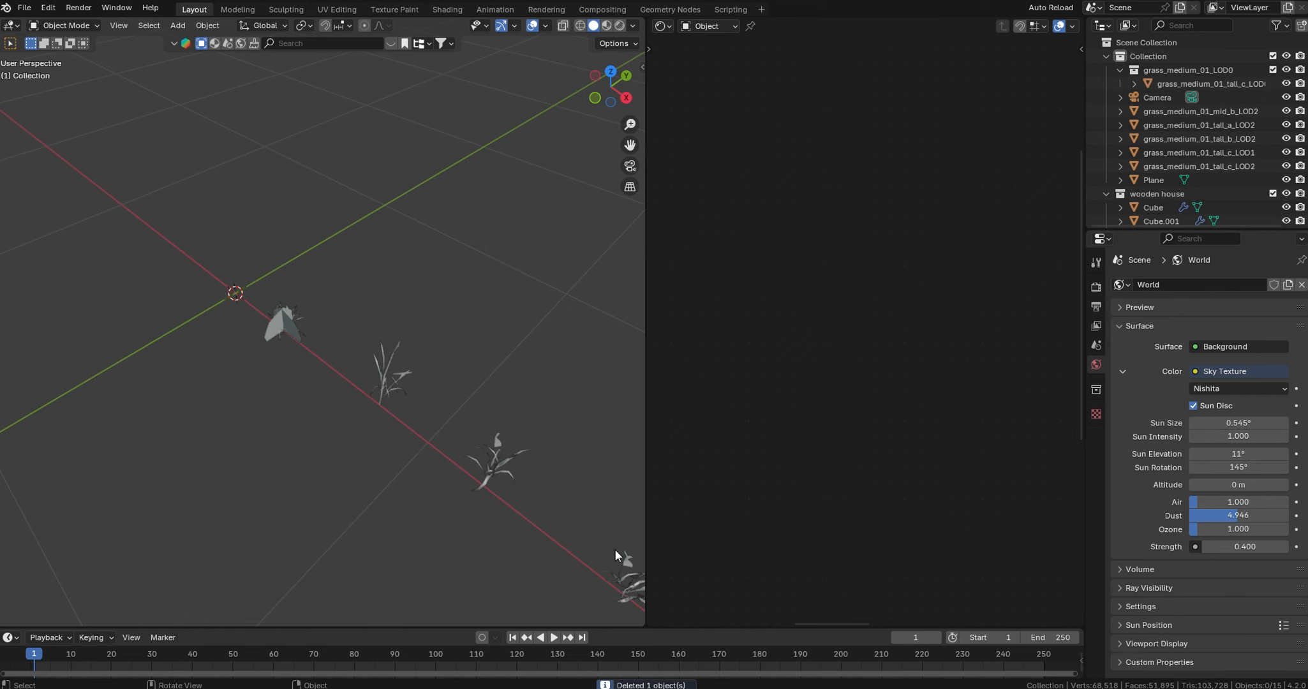
pyautogui.click(629, 579)
pyautogui.press('Delete')
pyautogui.click(630, 579)
pyautogui.press('Delete')
pyautogui.scroll(-6, 415, 373)
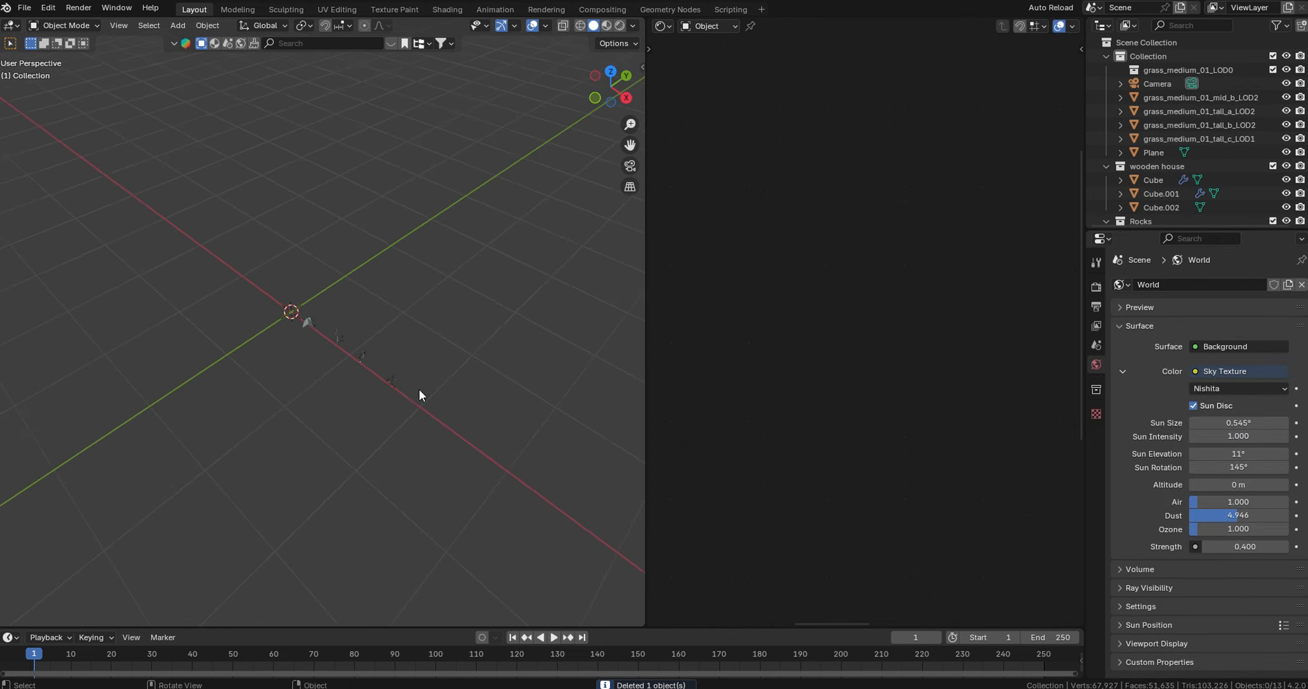
# - Move the four remaining grass objects into a new collection named Grass
pyautogui.moveTo(419, 395); pyautogui.dragTo(278, 202, button='middle')
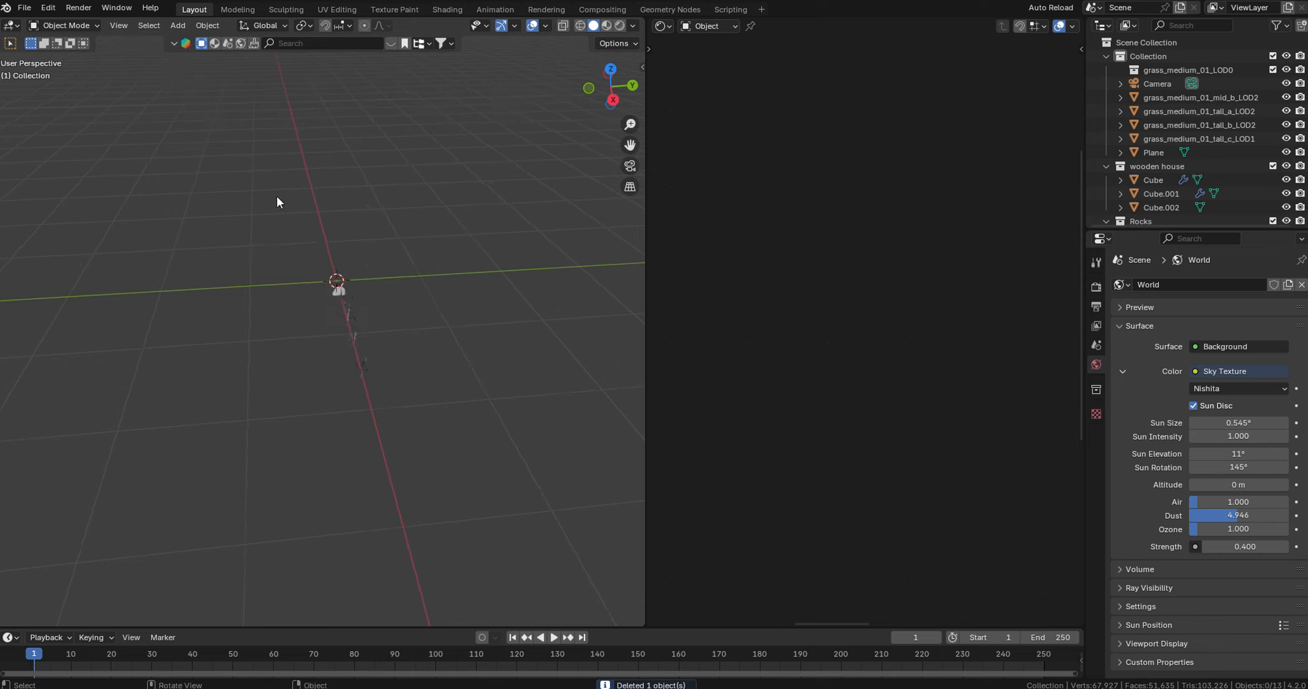
pyautogui.moveTo(268, 183); pyautogui.dragTo(446, 432)
pyautogui.press('m')
pyautogui.click(401, 312)
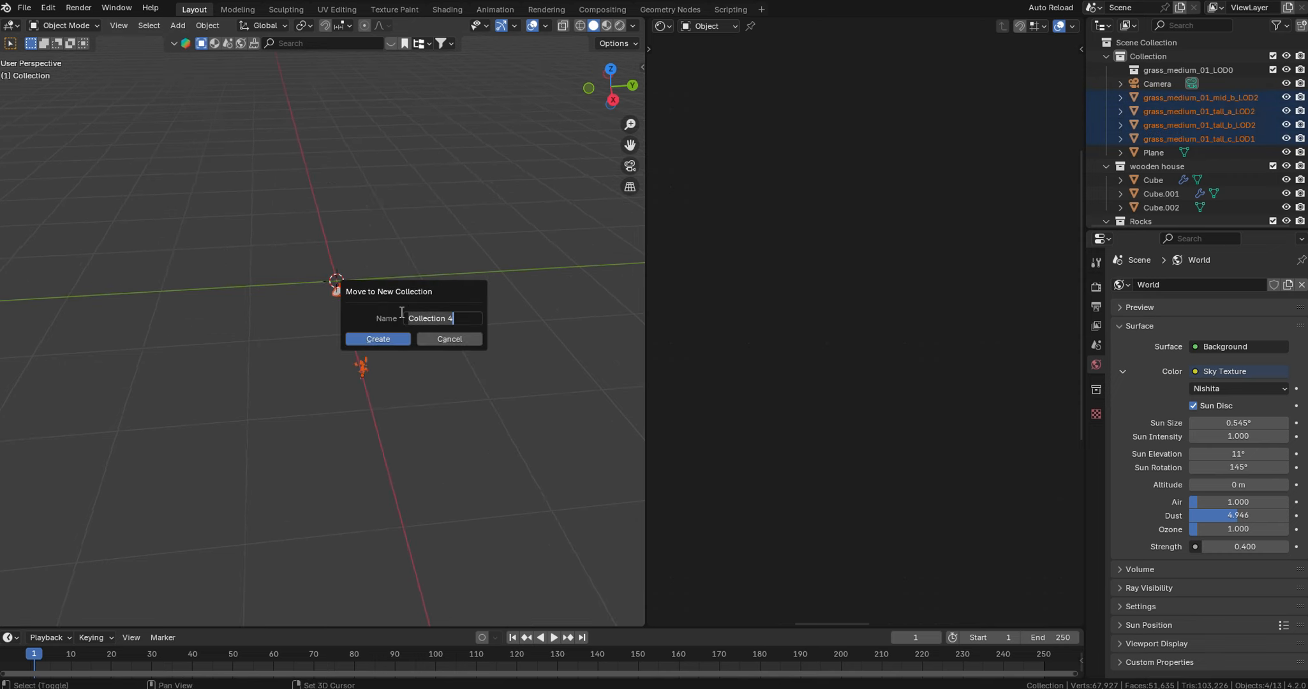
pyautogui.write('Grass')
pyautogui.press('Return')
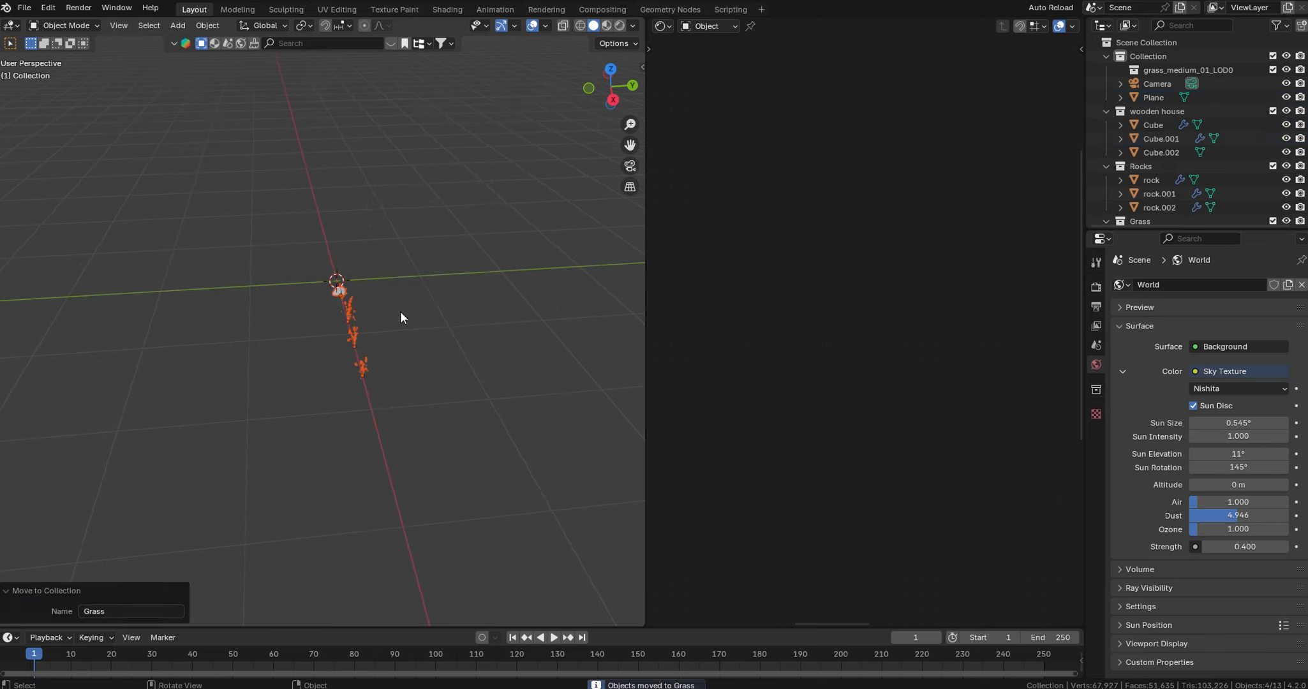
# - Move the grass objects away from the origin along the negative Y axis and deselect them
pyautogui.press('g')
pyautogui.press('x')
pyautogui.press('y')
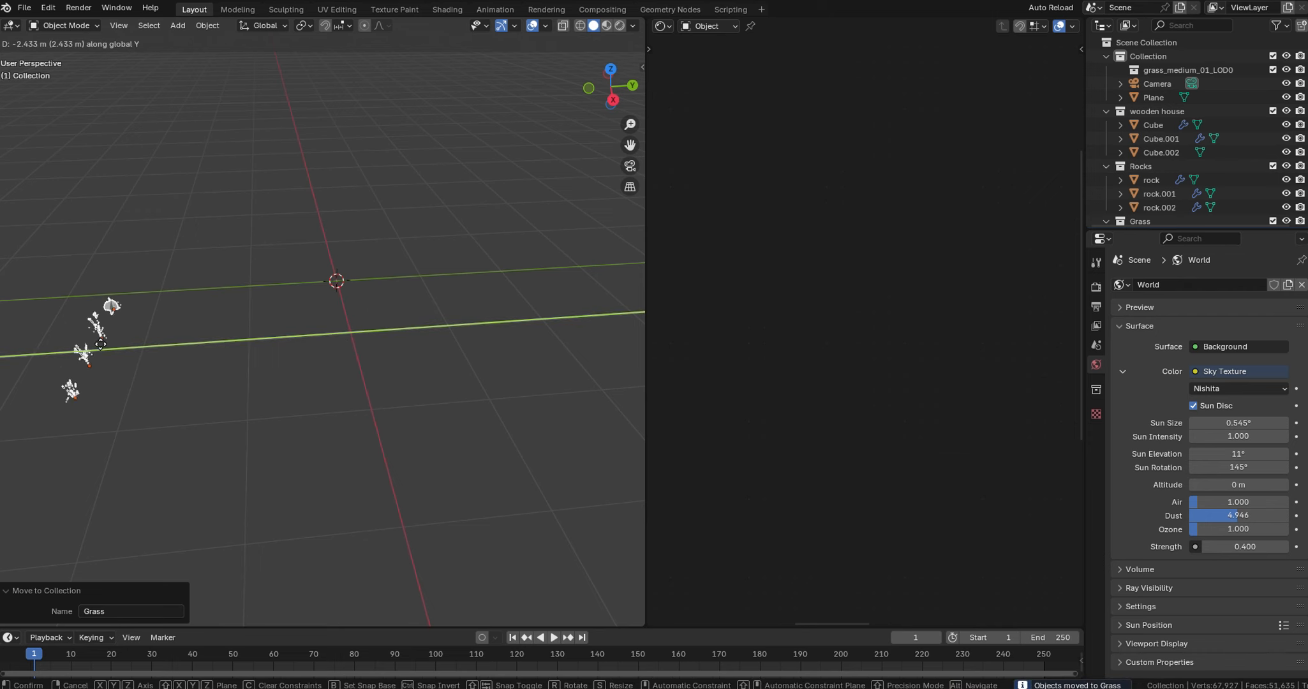
pyautogui.click(541, 374)
pyautogui.click(463, 298)
# - Add a mesh cylinder at the origin, save the file, and set the cylinder's vertices to 8
pyautogui.hotkey('shift', 'a')
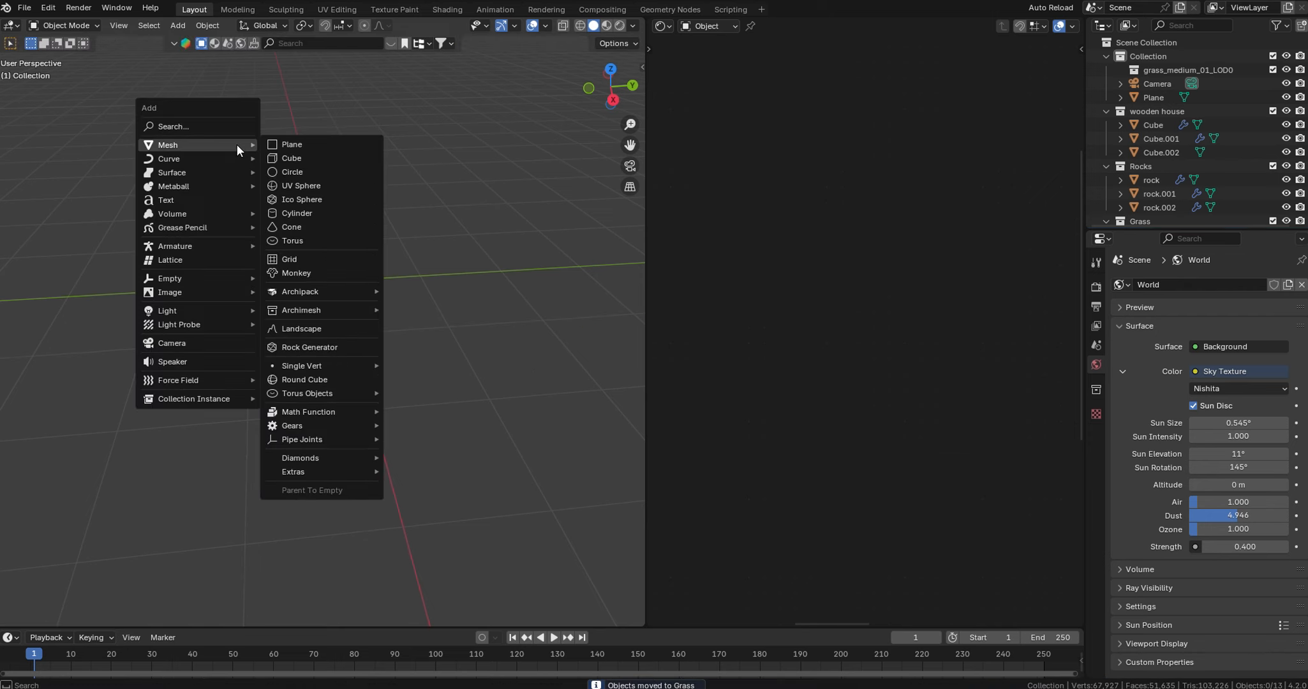
pyautogui.click(281, 212)
pyautogui.hotkey('ctrl', 's')
pyautogui.click(141, 450)
pyautogui.write('8')
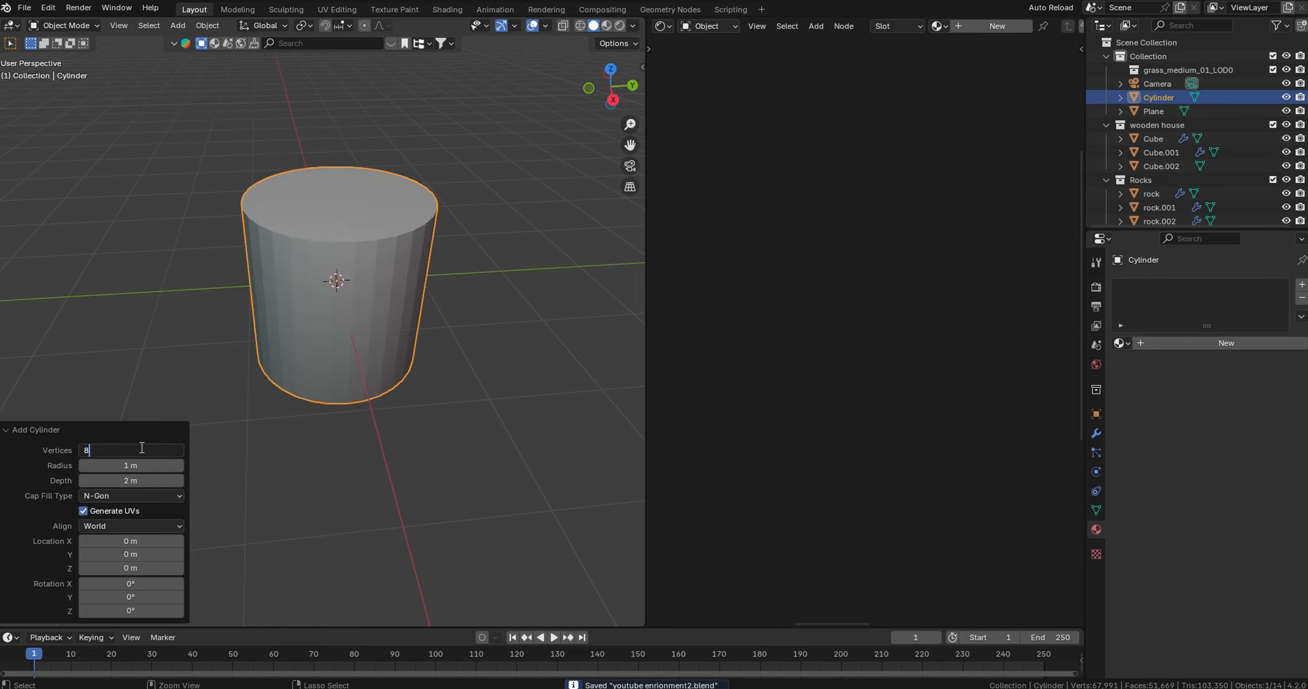
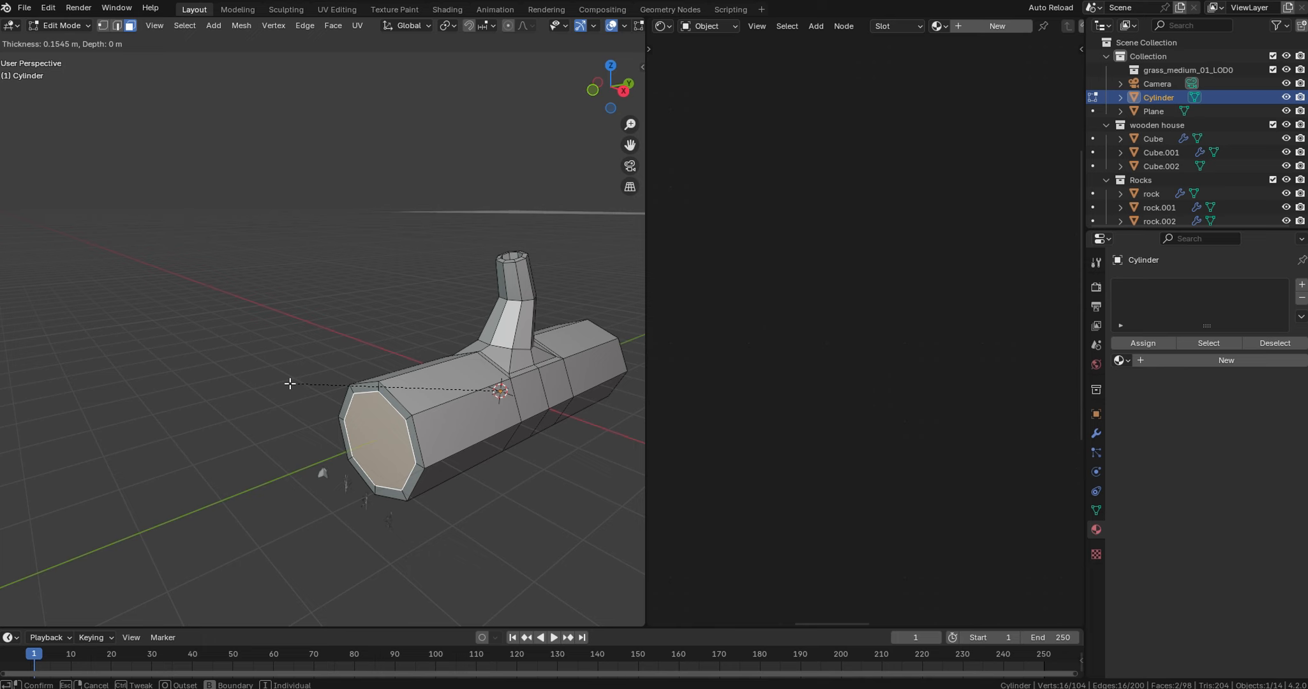
# - Inset the log's two end faces by about 0.15 m and bridge them into a hollow tube, leaving edit mode
pyautogui.click(289, 383)
pyautogui.hotkey('ctrl', 'e')
pyautogui.click(304, 285)
pyautogui.moveTo(304, 285); pyautogui.dragTo(280, 294, button='middle')
pyautogui.scroll(2, 372, 433)
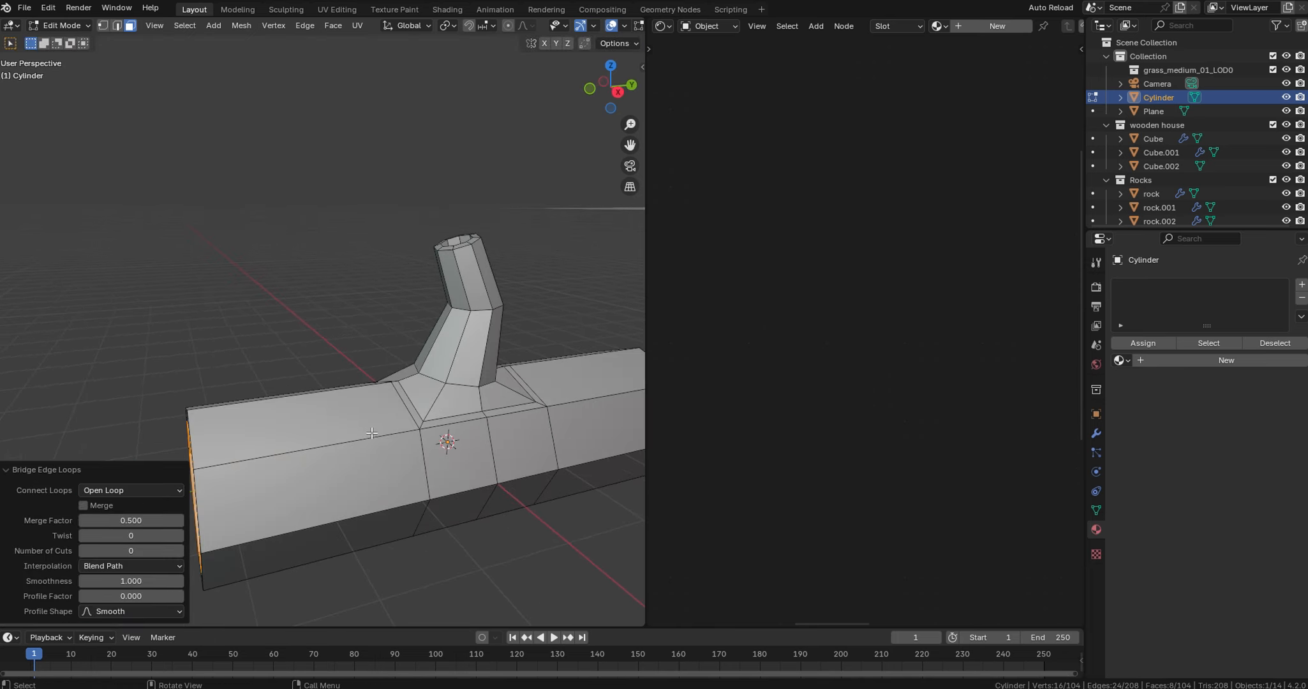
pyautogui.scroll(-2, 371, 433)
pyautogui.moveTo(371, 433)
pyautogui.mouseDown(button='middle')
pyautogui.moveTo(304, 300)
pyautogui.moveTo(424, 291)
pyautogui.mouseUp(button='middle')
pyautogui.press('1')
pyautogui.press('Tab')
# - Show the viewport in rendered shading and rename the log object to "tree trunk"
pyautogui.press('z')
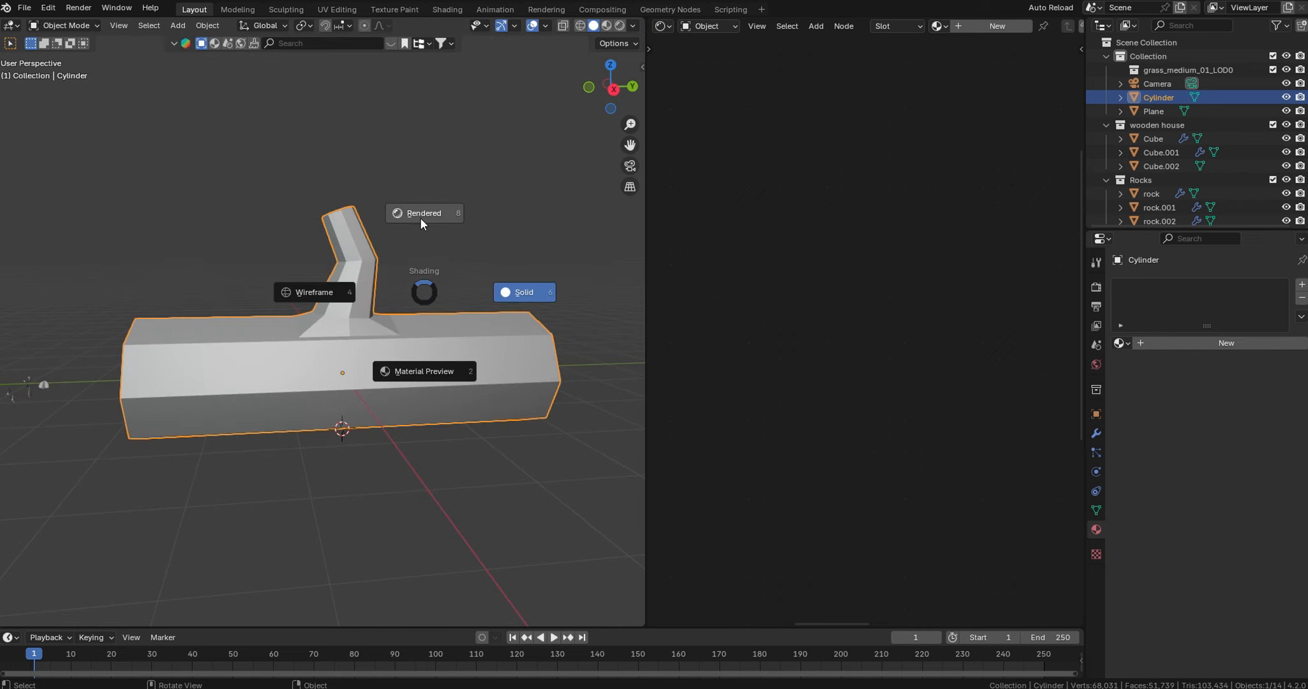
pyautogui.click(420, 217)
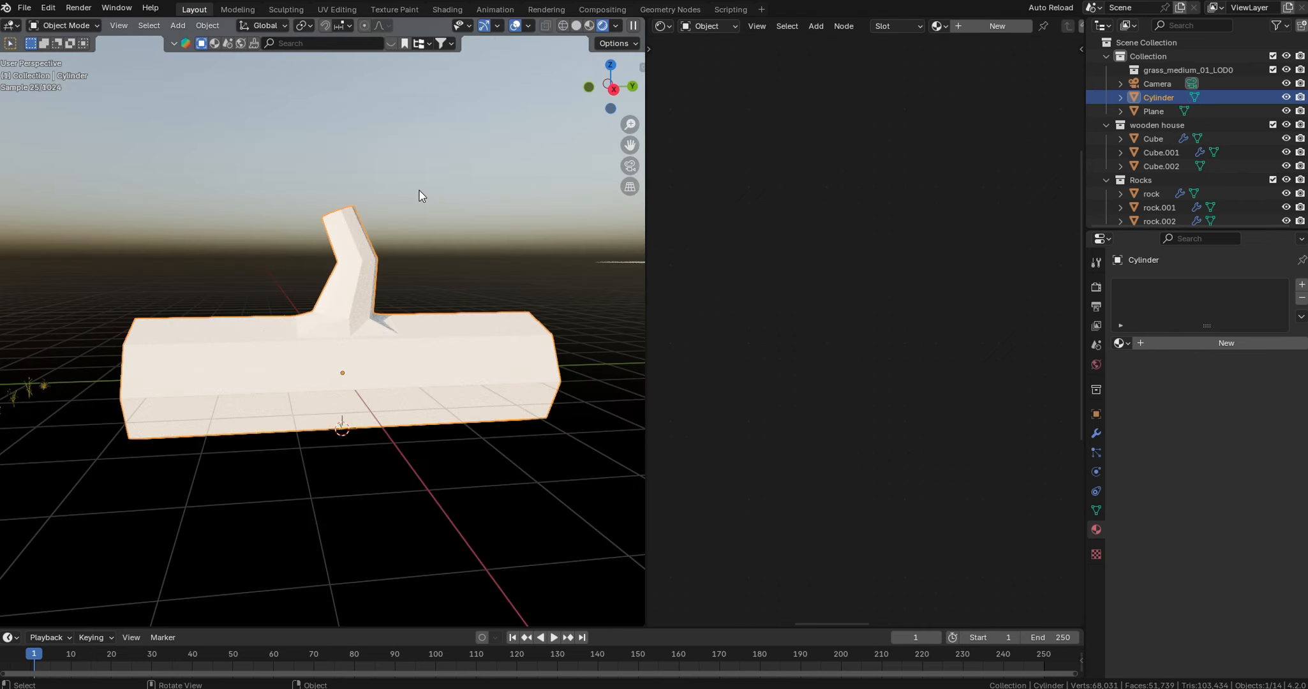
pyautogui.press('F2')
pyautogui.write('tree trunk')
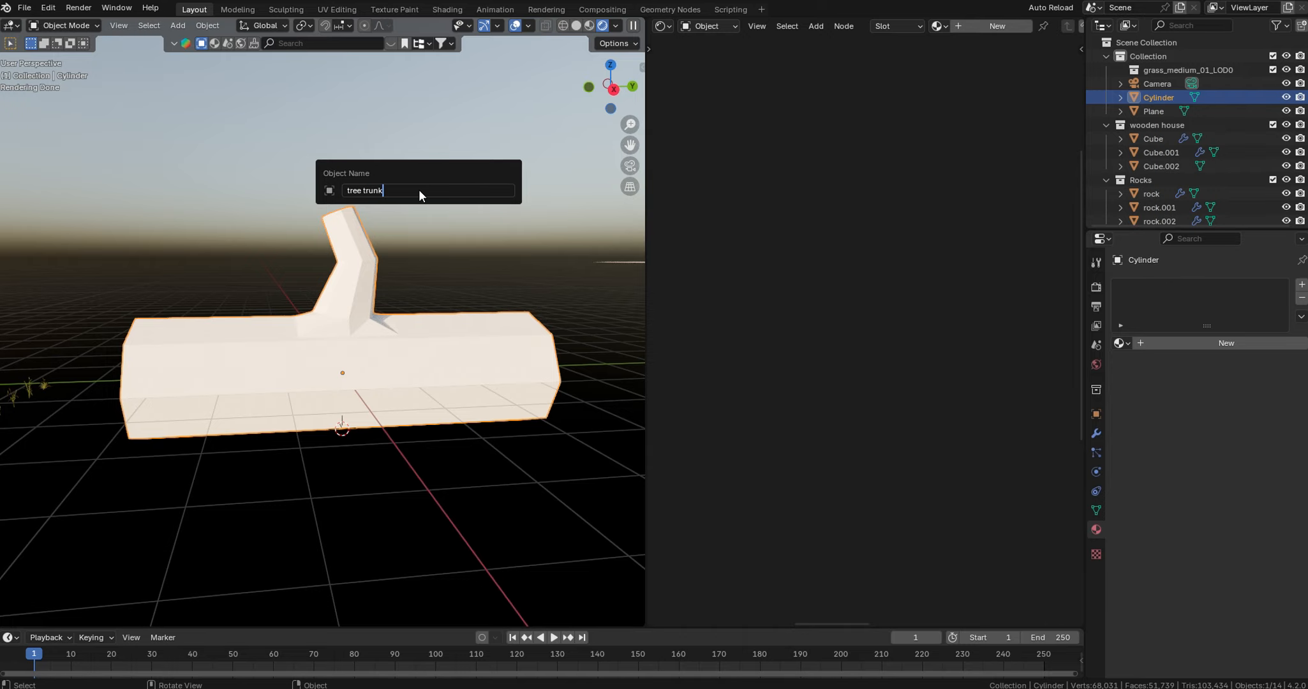
pyautogui.press('Return')
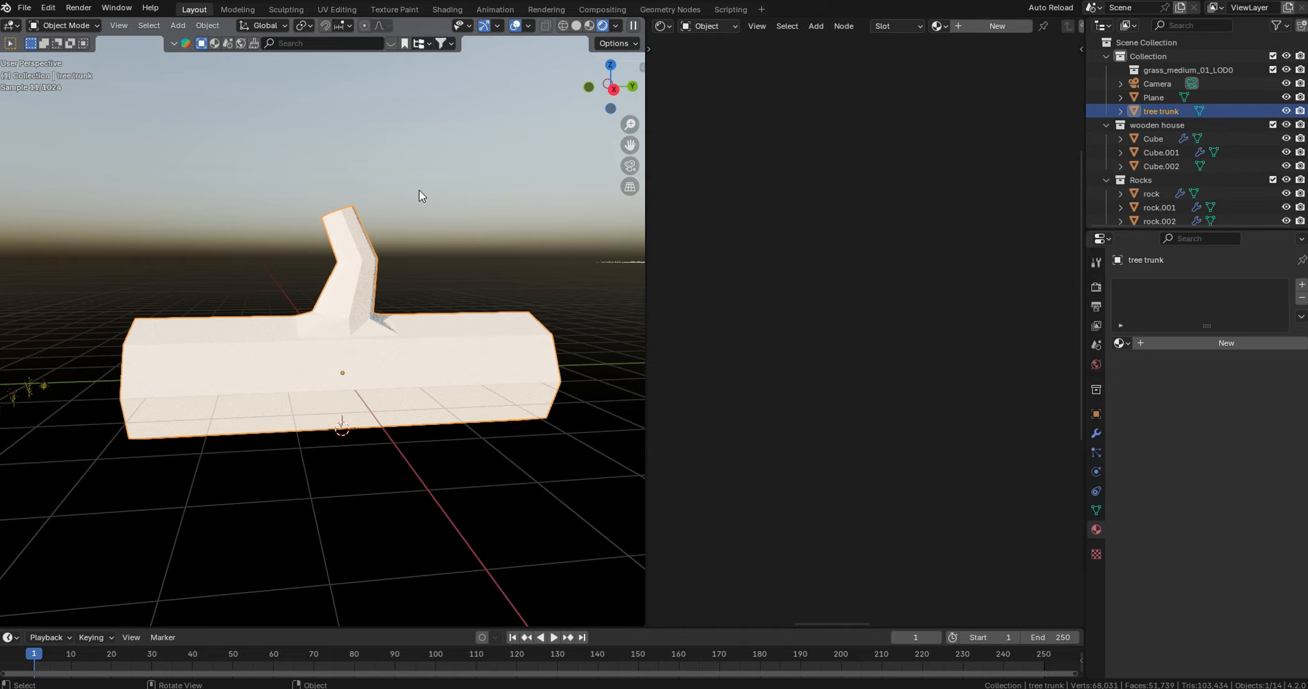
# - Assign the existing Bark material to the tree trunk
pyautogui.click(937, 26)
pyautogui.click(957, 61)
pyautogui.scroll(5, 406, 372)
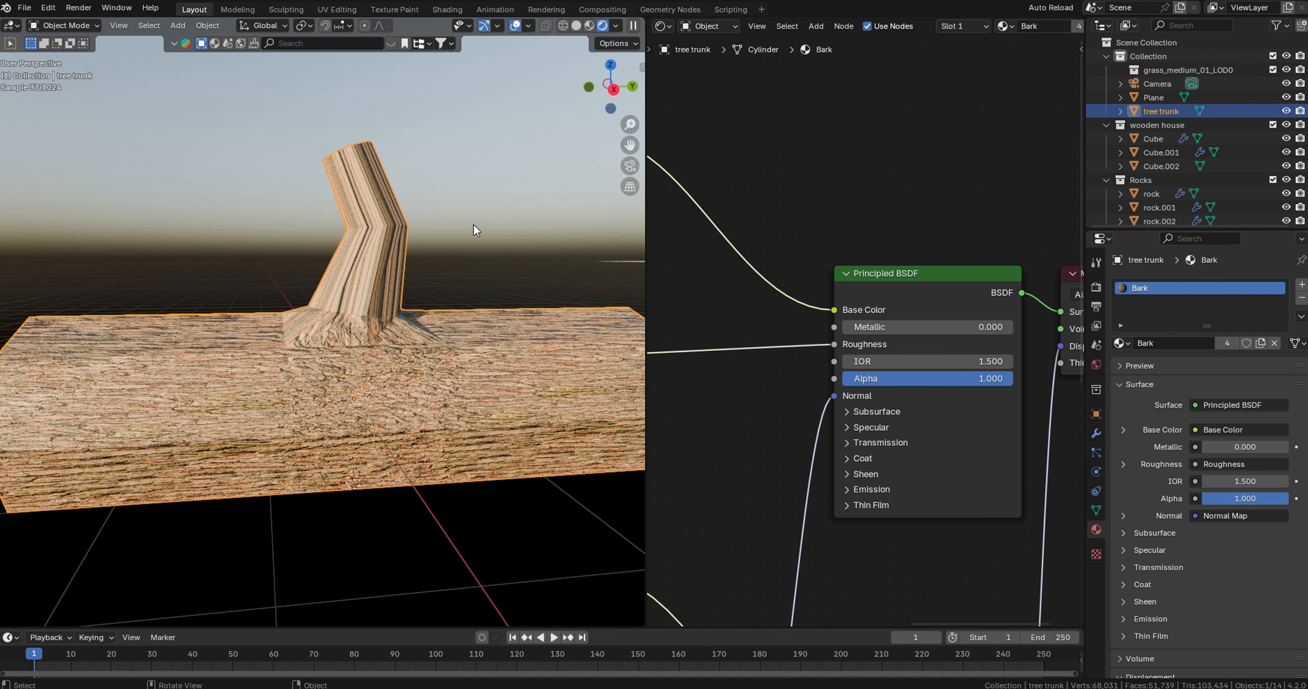
# - Unwrap the whole tree trunk with Smart UV Project at a 66° angle limit and return to object mode
pyautogui.press('Tab')
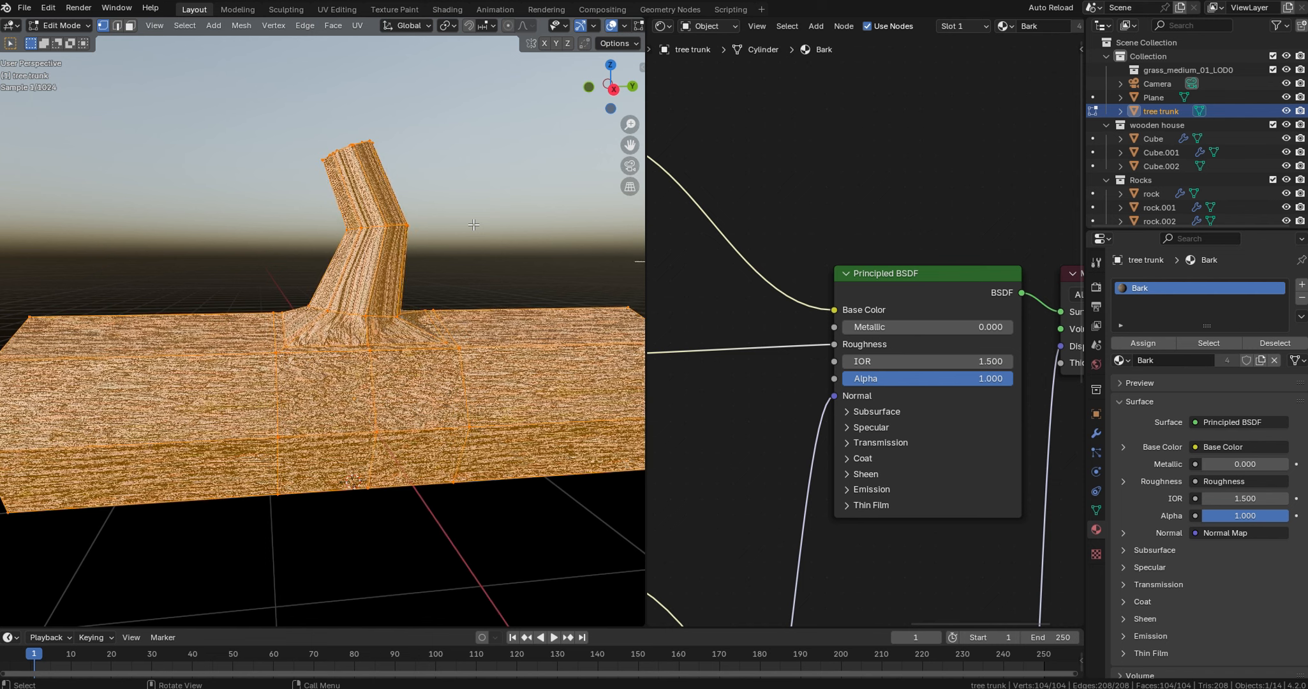
pyautogui.press('u')
pyautogui.click(473, 224)
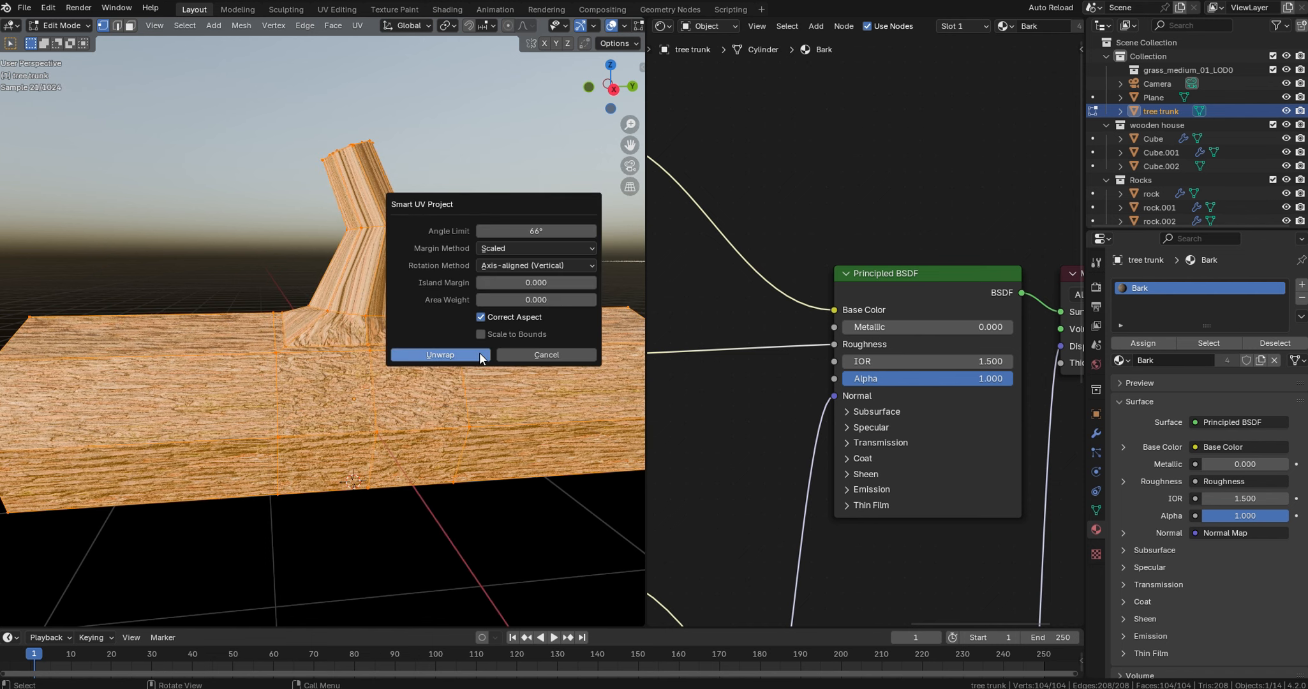
pyautogui.click(440, 356)
pyautogui.press('Tab')
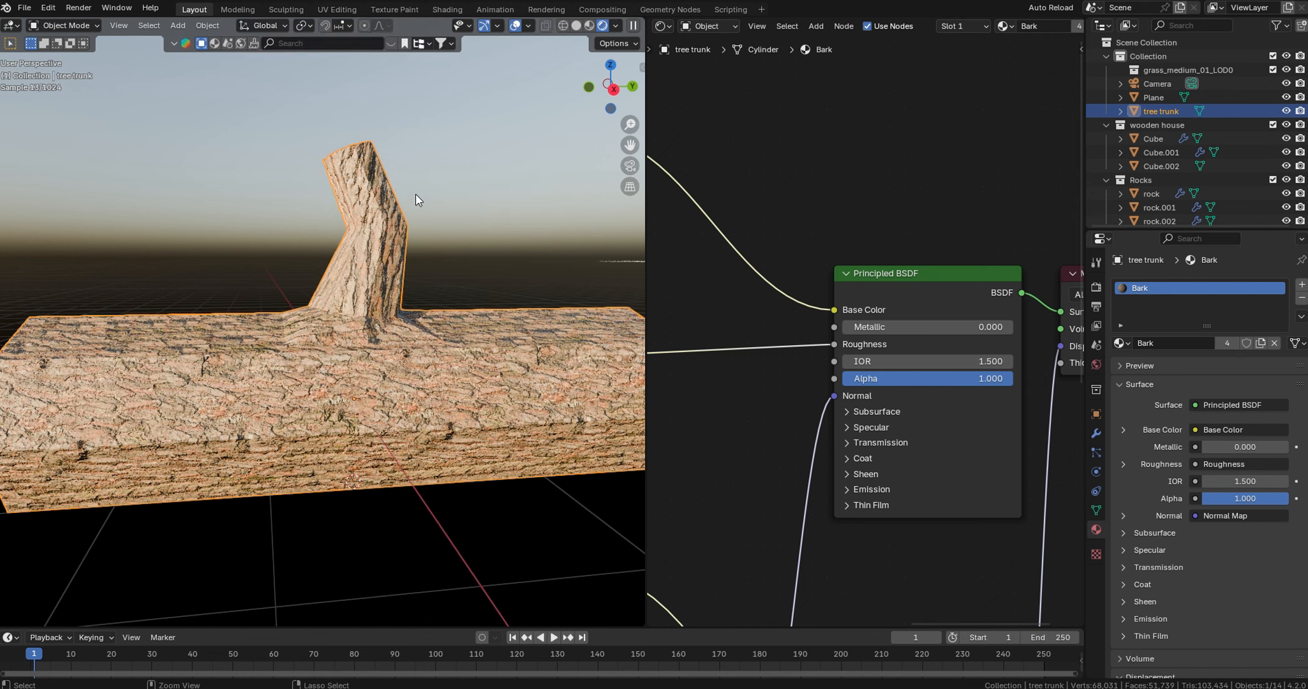
# - Move the tree trunk about 19.5 m along negative Y past the rocks, return to solid shading and save the file
pyautogui.scroll(-7, 415, 194)
pyautogui.moveTo(418, 283); pyautogui.dragTo(405, 344, button='middle')
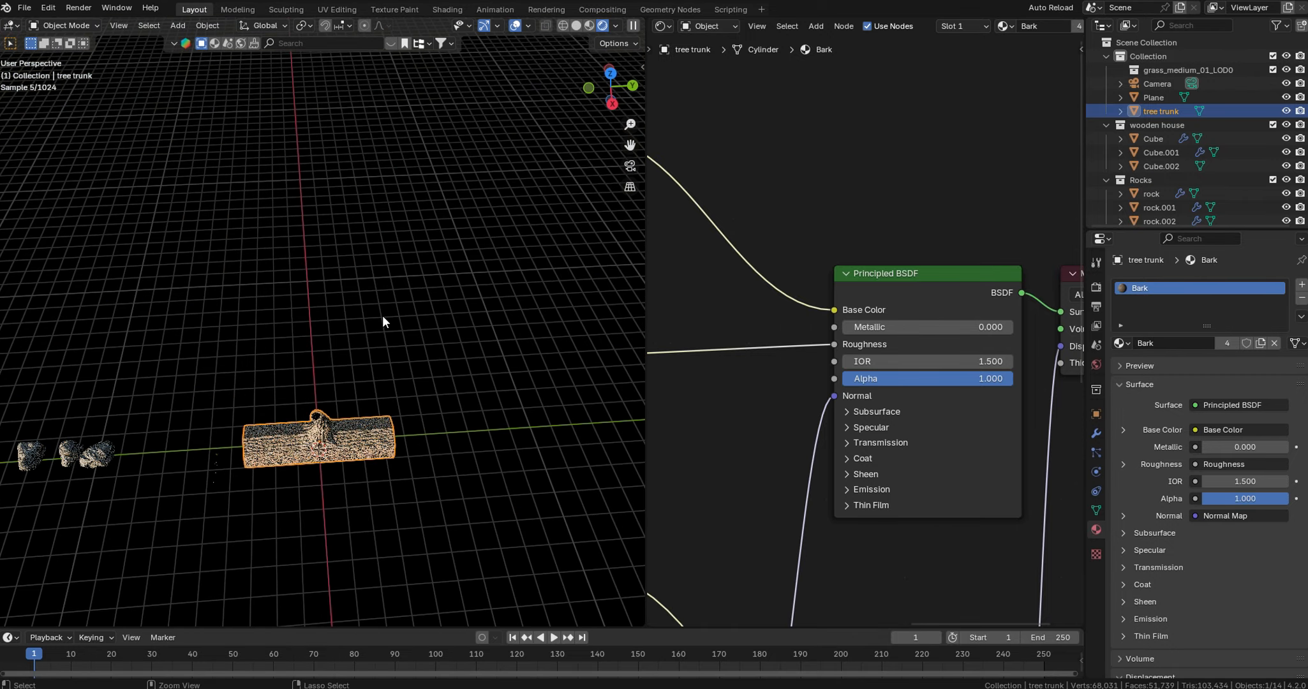
pyautogui.scroll(-1, 382, 319)
pyautogui.press('g')
pyautogui.press('y')
pyautogui.click(151, 349)
pyautogui.press('z')
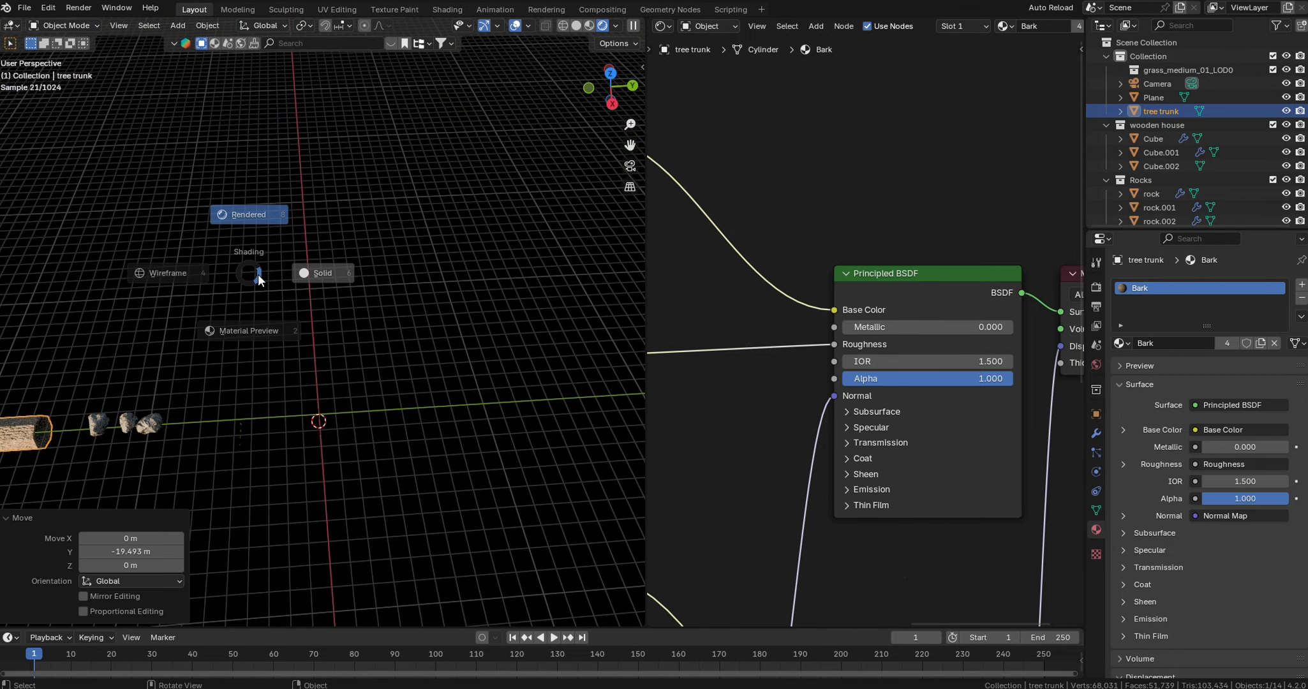
pyautogui.click(349, 275)
pyautogui.hotkey('ctrl', 's')
# - Add the Garlic Mustard Big plants to the scene from the GScatter asset library at level of detail 0
pyautogui.press('n')
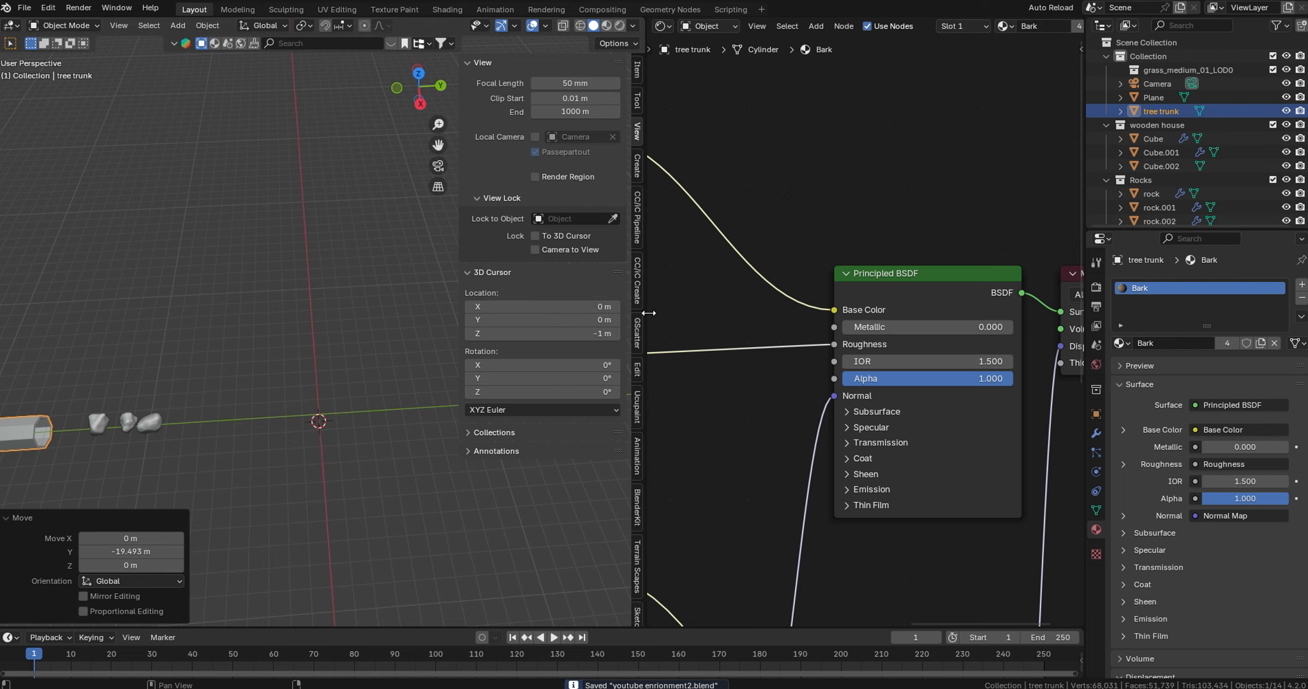
pyautogui.click(637, 331)
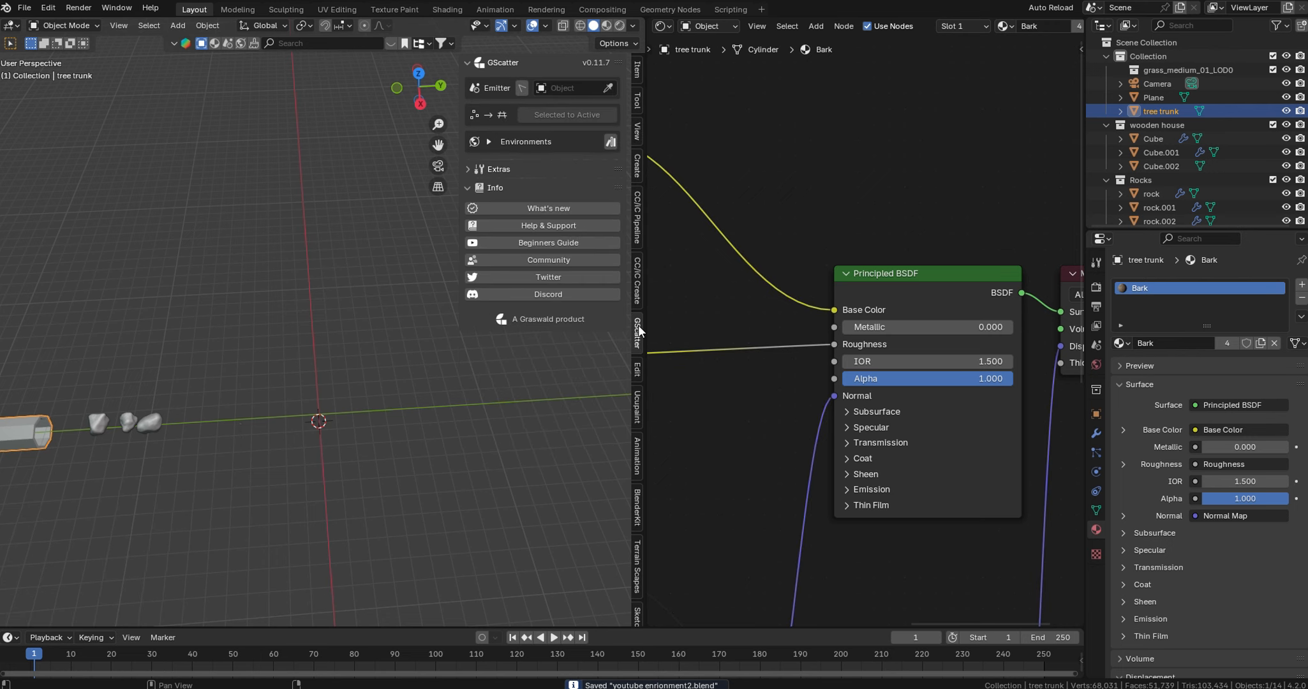
pyautogui.click(609, 142)
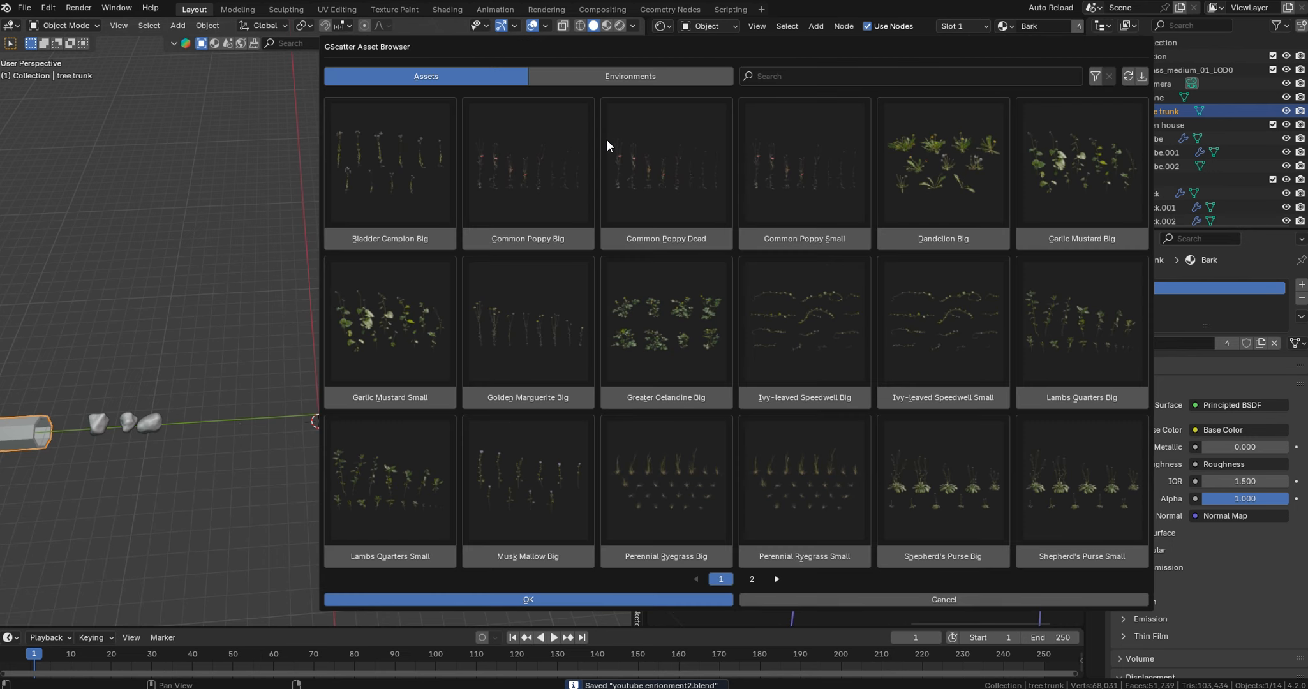
pyautogui.click(1078, 240)
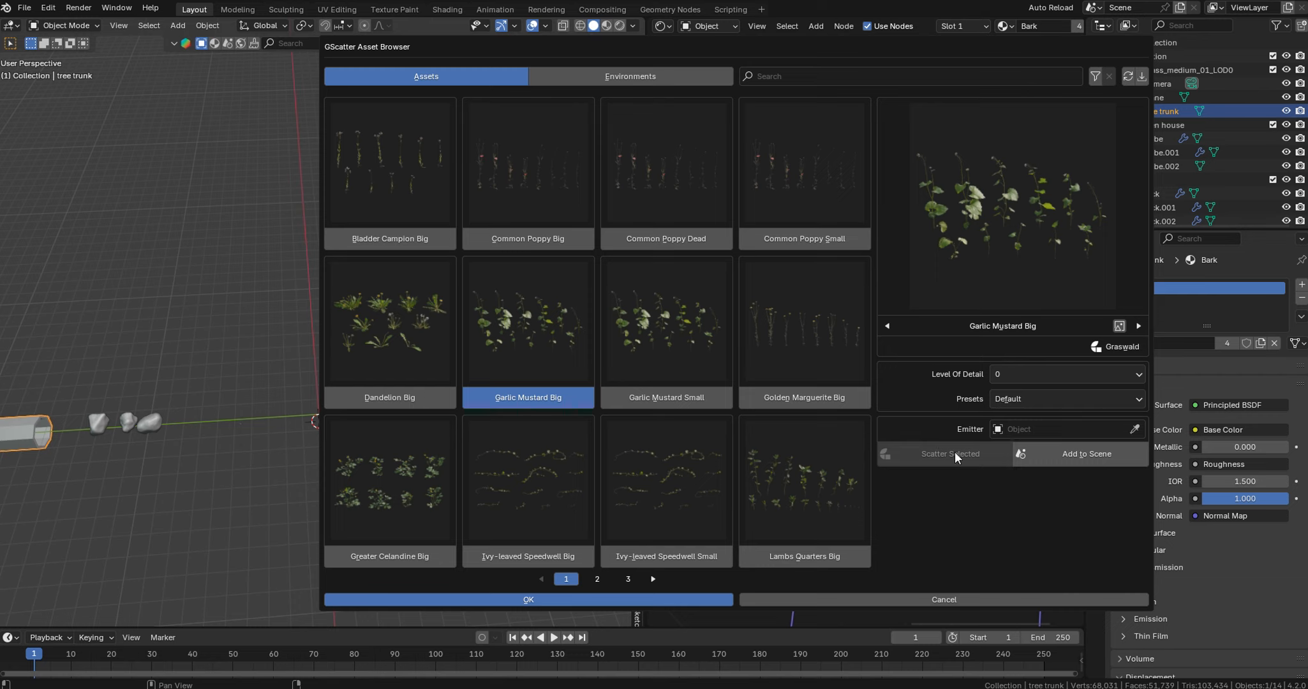
pyautogui.click(1049, 452)
pyautogui.click(1027, 483)
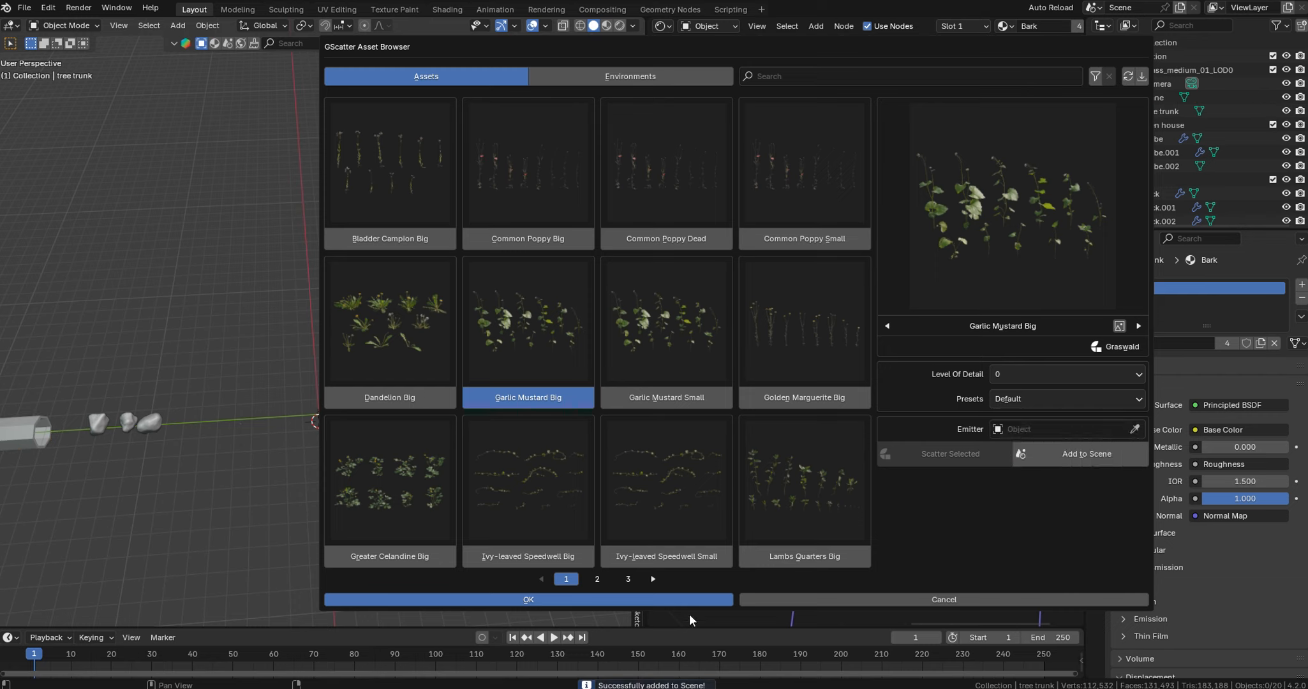
pyautogui.click(647, 599)
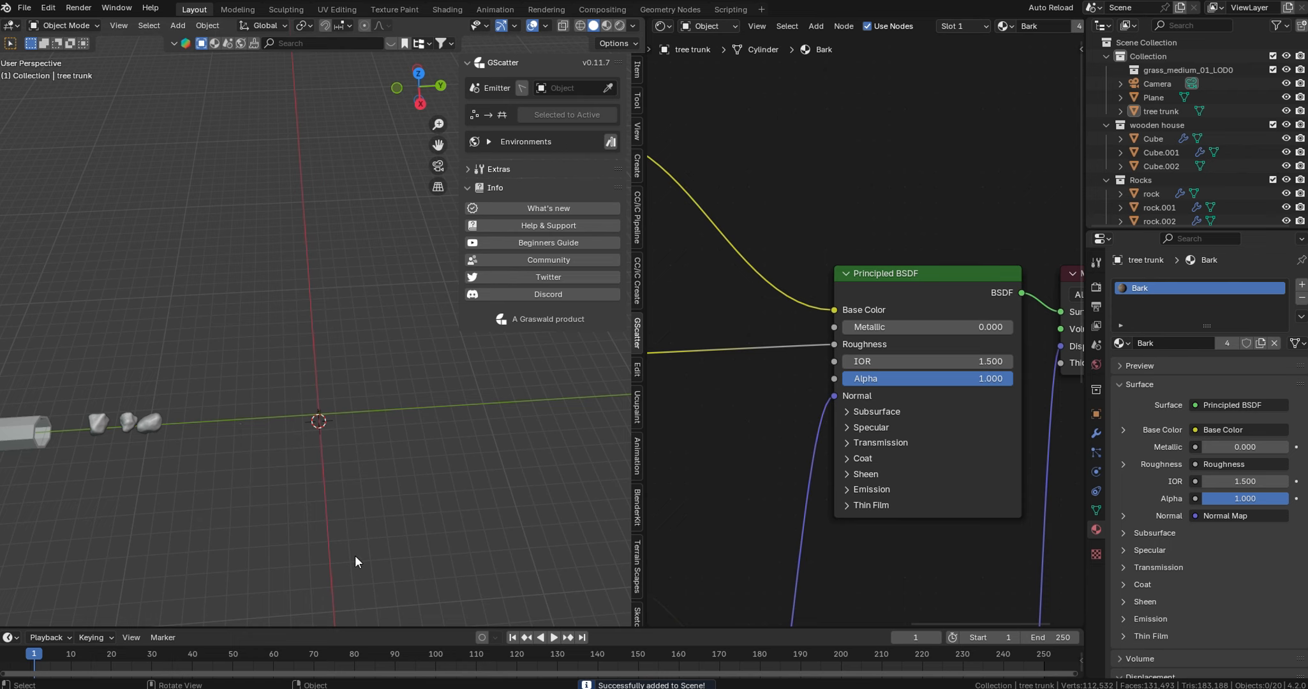
# - Select all the imported plants near the origin and move them into a new collection named "plants"
pyautogui.keyDown('ctrl'); pyautogui.moveTo(355, 555); pyautogui.dragTo(351, 310, button='middle'); pyautogui.keyUp('ctrl')
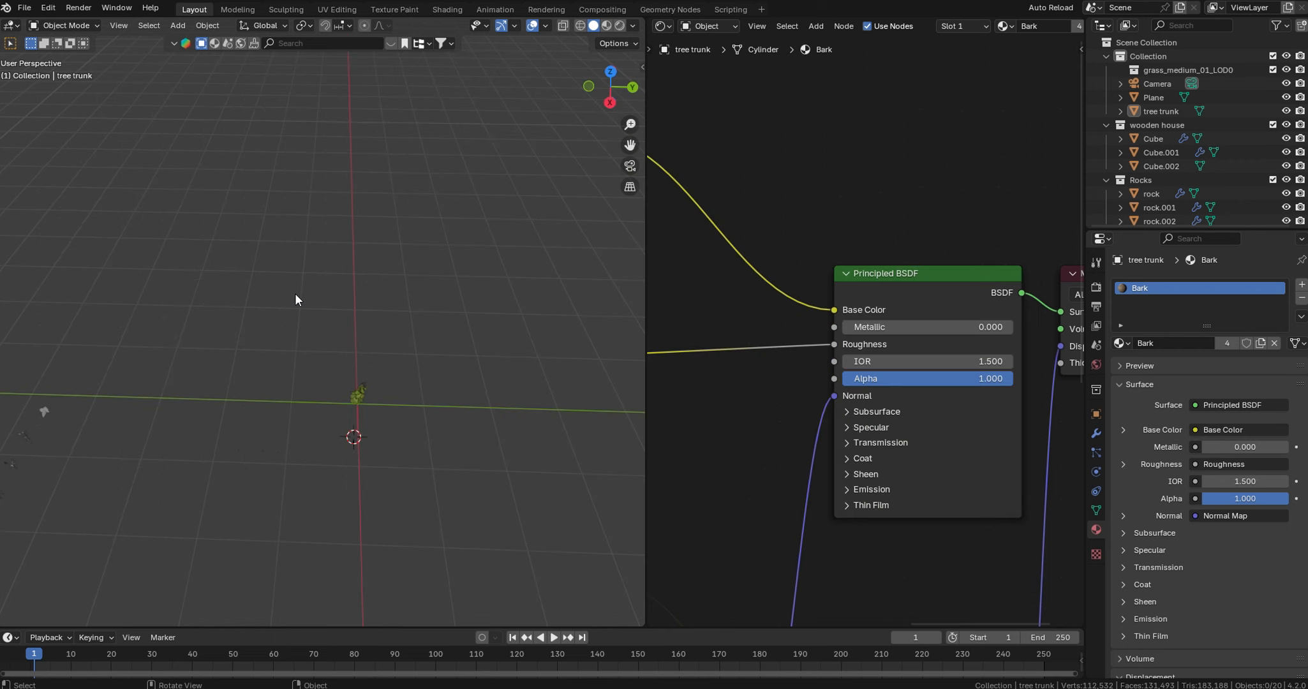
pyautogui.moveTo(294, 294); pyautogui.dragTo(450, 542)
pyautogui.press('m')
pyautogui.click(439, 337)
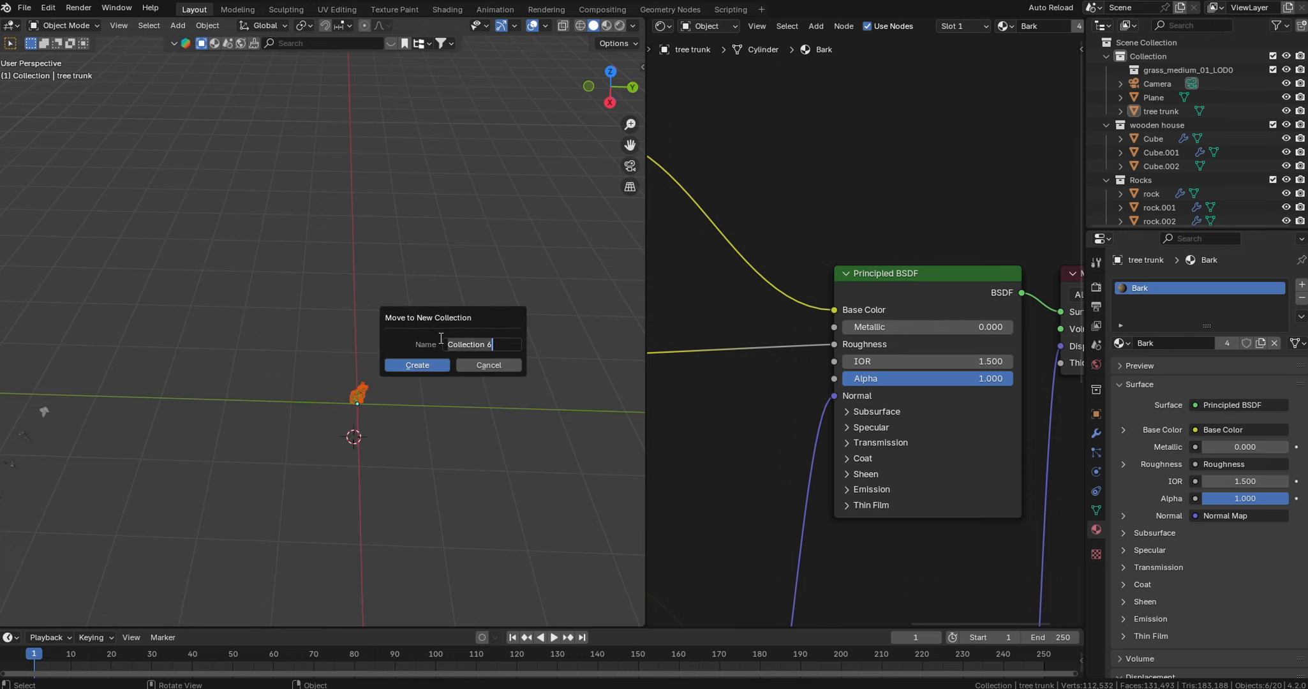
pyautogui.write('plants')
pyautogui.click(418, 365)
# - Select the large ground plane behind the house and rename it "landscape"
pyautogui.scroll(-8, 466, 337)
pyautogui.keyDown('shift'); pyautogui.moveTo(466, 338); pyautogui.dragTo(62, 343, button='middle'); pyautogui.keyUp('shift')
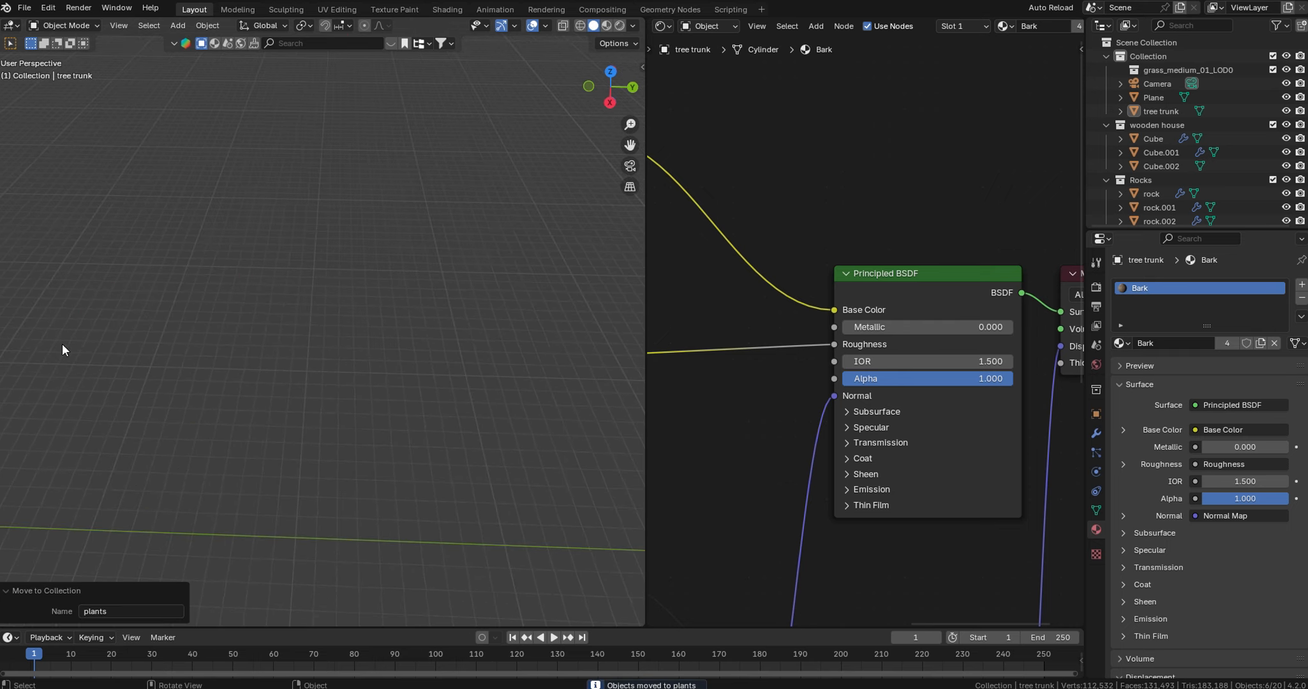
pyautogui.scroll(-5, 406, 358)
pyautogui.click(408, 259)
pyautogui.press('F2')
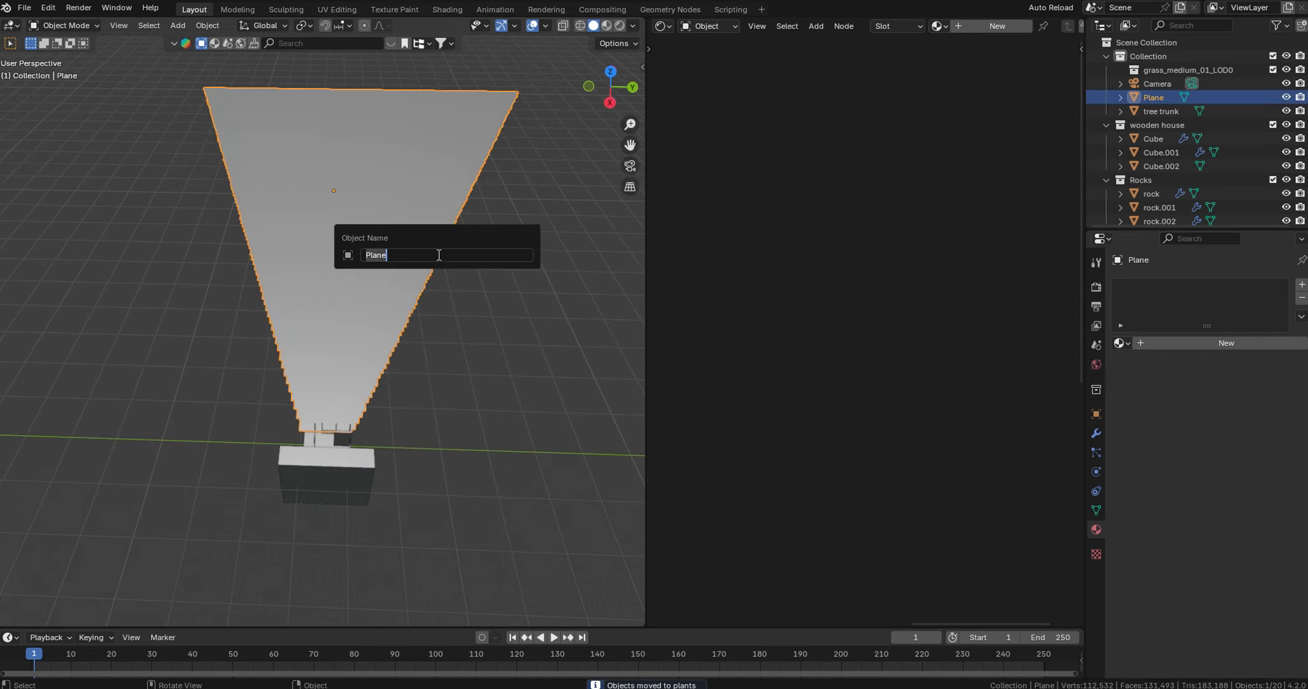
pyautogui.write('landscape')
pyautogui.press('Return')
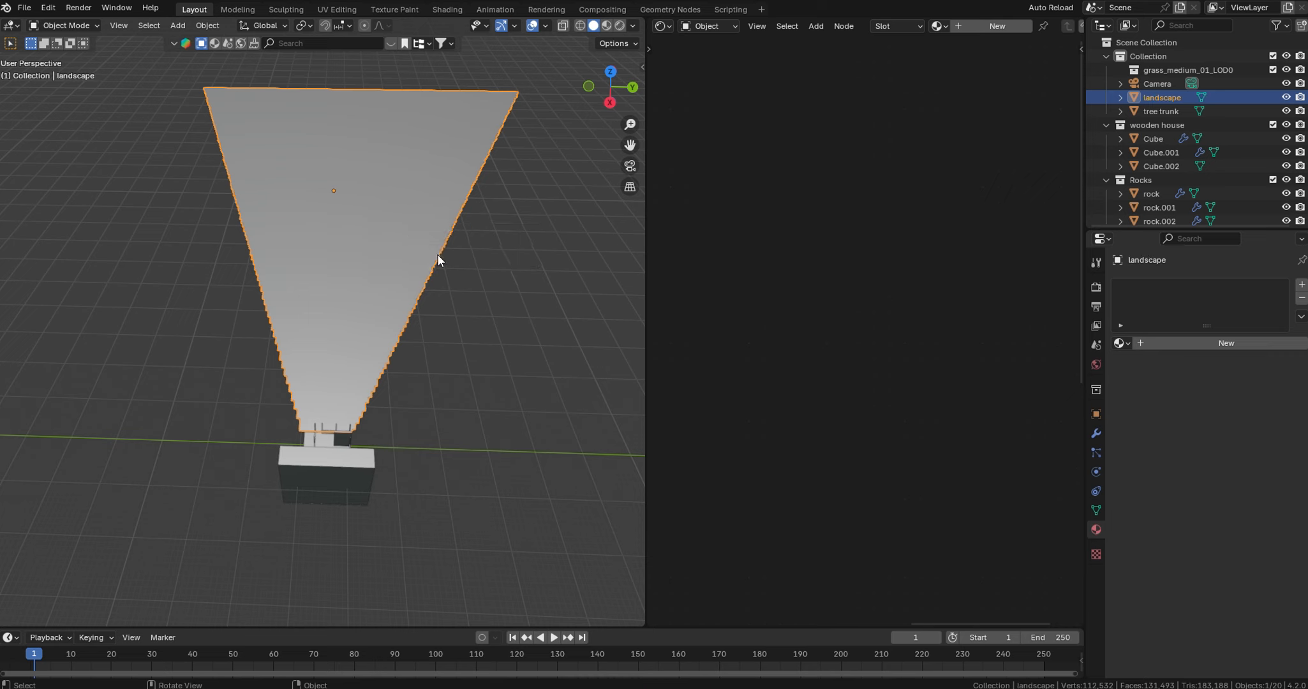
# - Create a new material on the landscape plane and name it "landscape"
pyautogui.click(998, 26)
pyautogui.click(1037, 26)
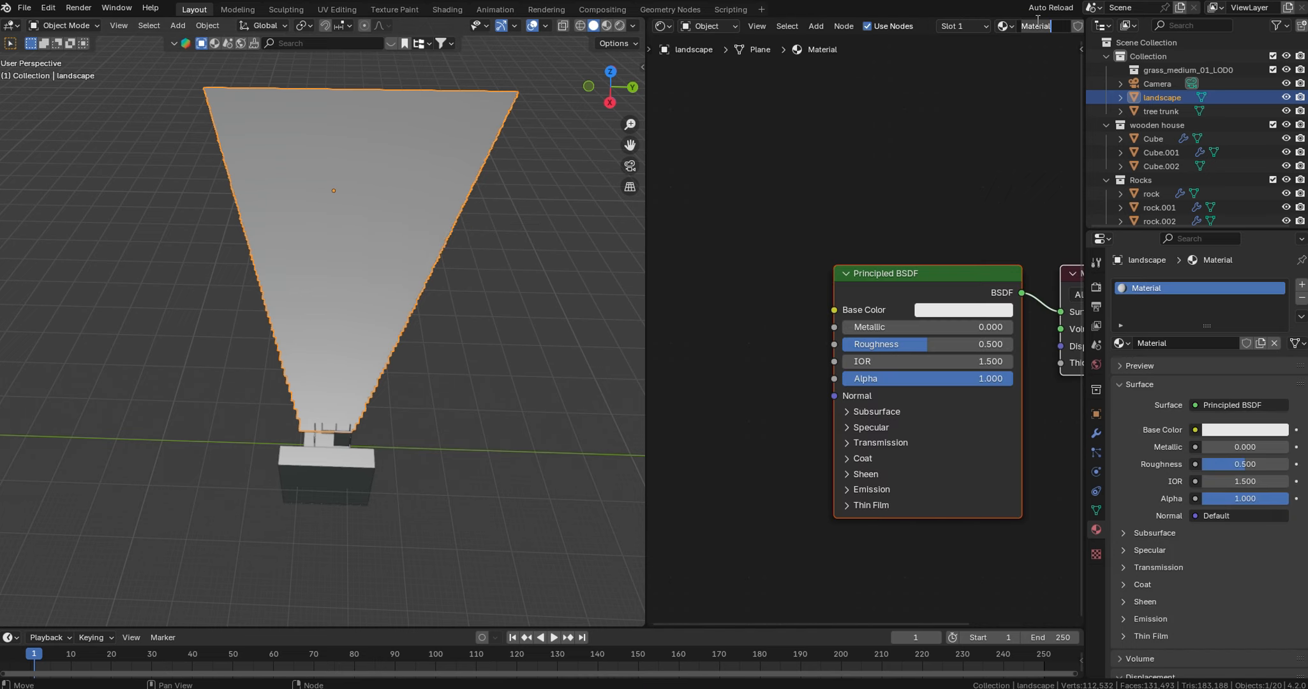
pyautogui.write('a')
pyautogui.press('BackSpace')
pyautogui.write('landscape')
pyautogui.press('Return')
# - Load the Ground073_2K color, displacement, roughness and NormalGL maps into the Principled BSDF with Principled Texture Setup
pyautogui.click(978, 284)
pyautogui.hotkey('ctrl', 'shift', 't')
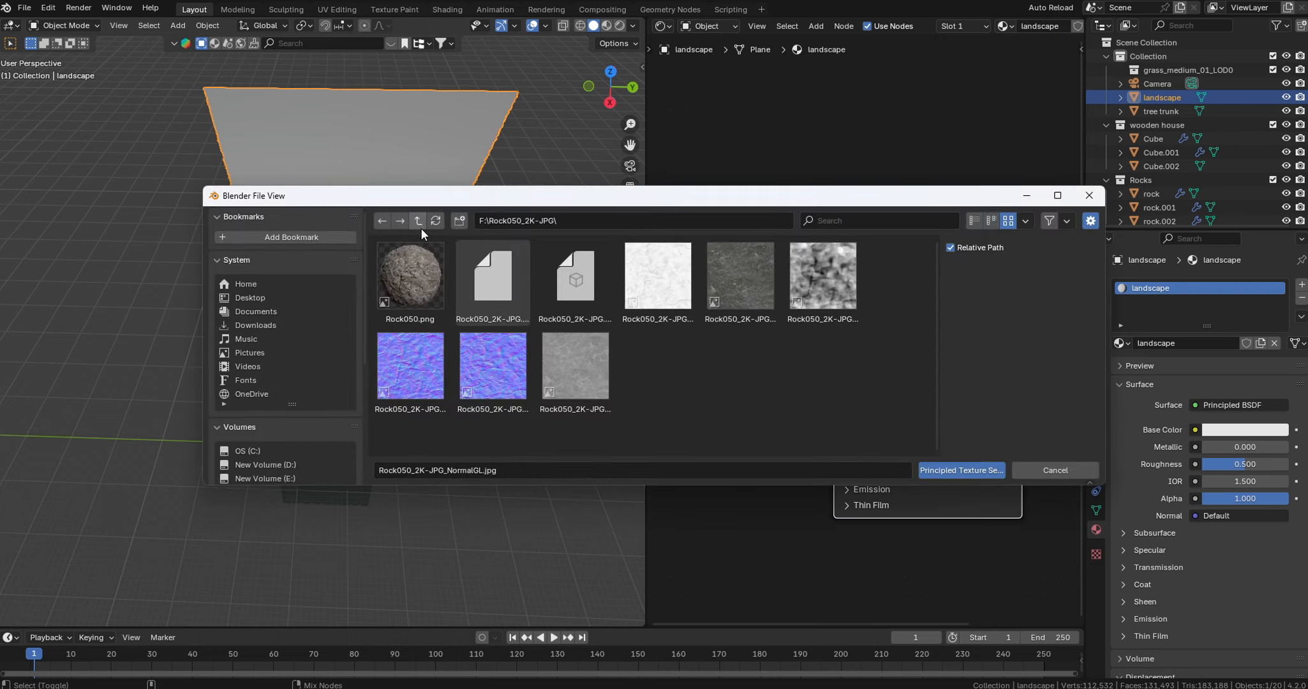
pyautogui.click(418, 222)
pyautogui.doubleClick(663, 289)
pyautogui.click(731, 300)
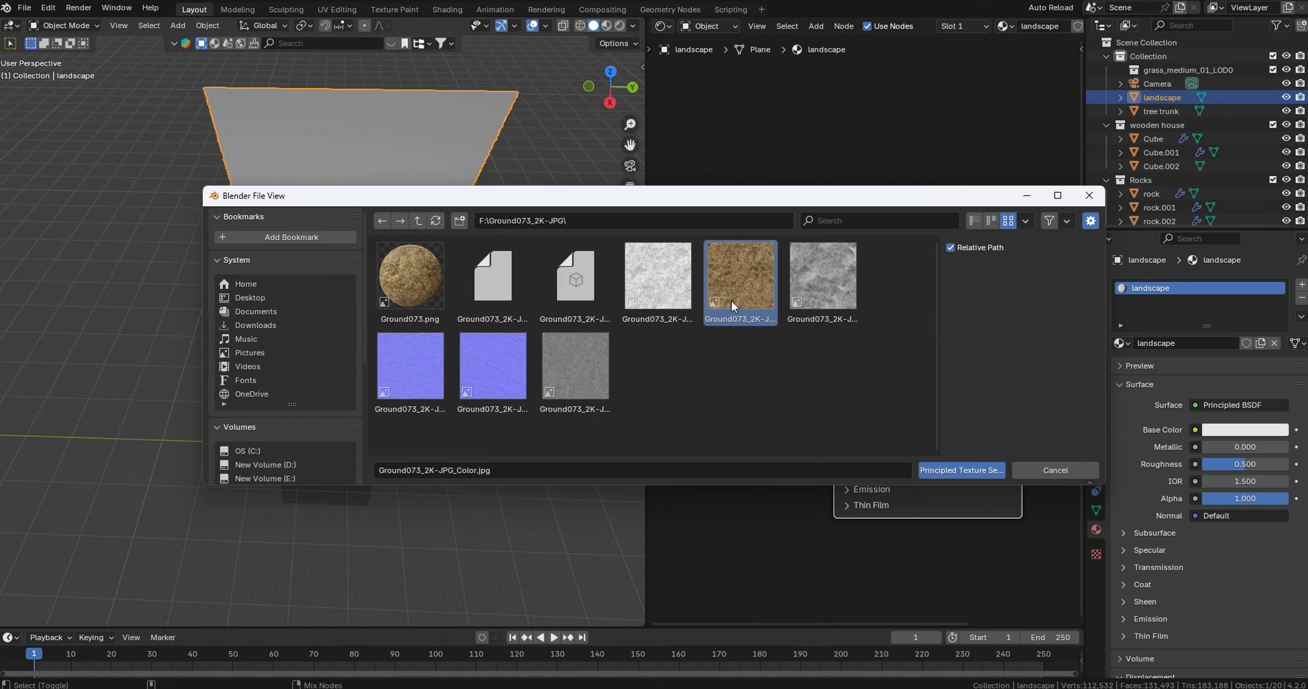
pyautogui.keyDown('ctrl'); pyautogui.click(822, 280); pyautogui.keyUp('ctrl')
pyautogui.keyDown('ctrl'); pyautogui.click(574, 367); pyautogui.keyUp('ctrl')
pyautogui.keyDown('ctrl'); pyautogui.click(503, 364); pyautogui.keyUp('ctrl')
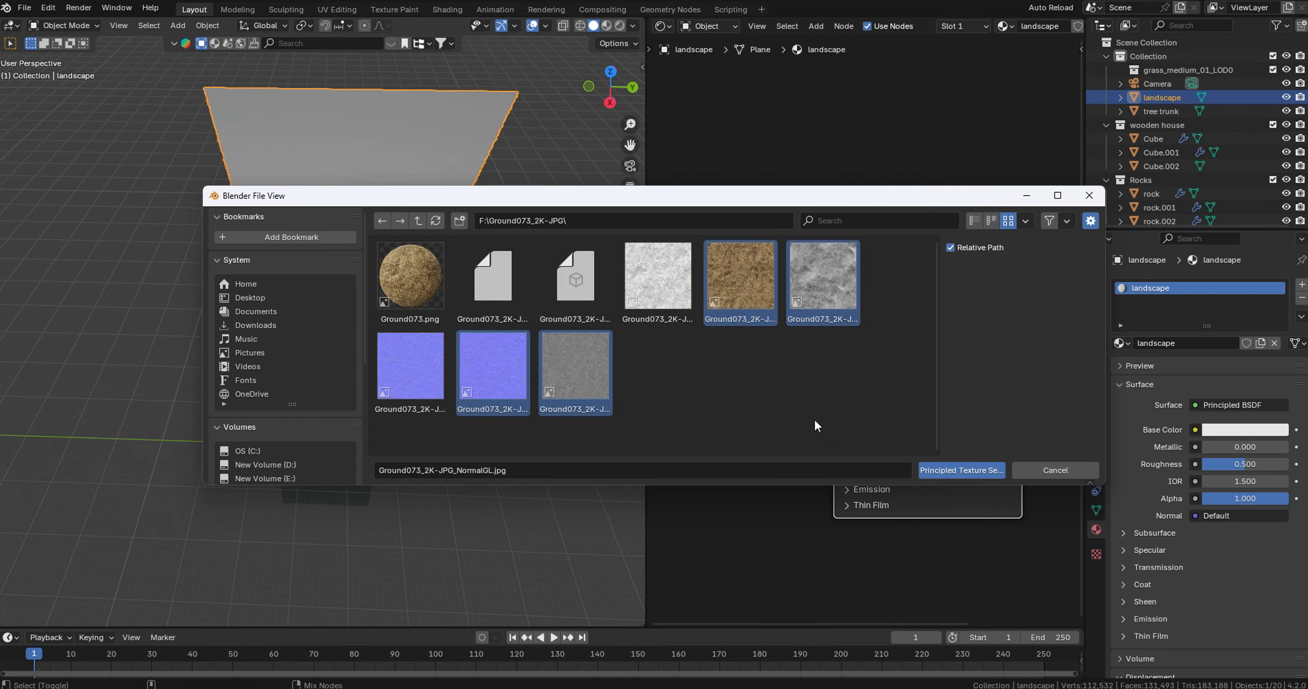
pyautogui.click(944, 468)
# - Set the ground texture's mapping scale to 18 on all axes in rendered shading and view it through the camera
pyautogui.press('z')
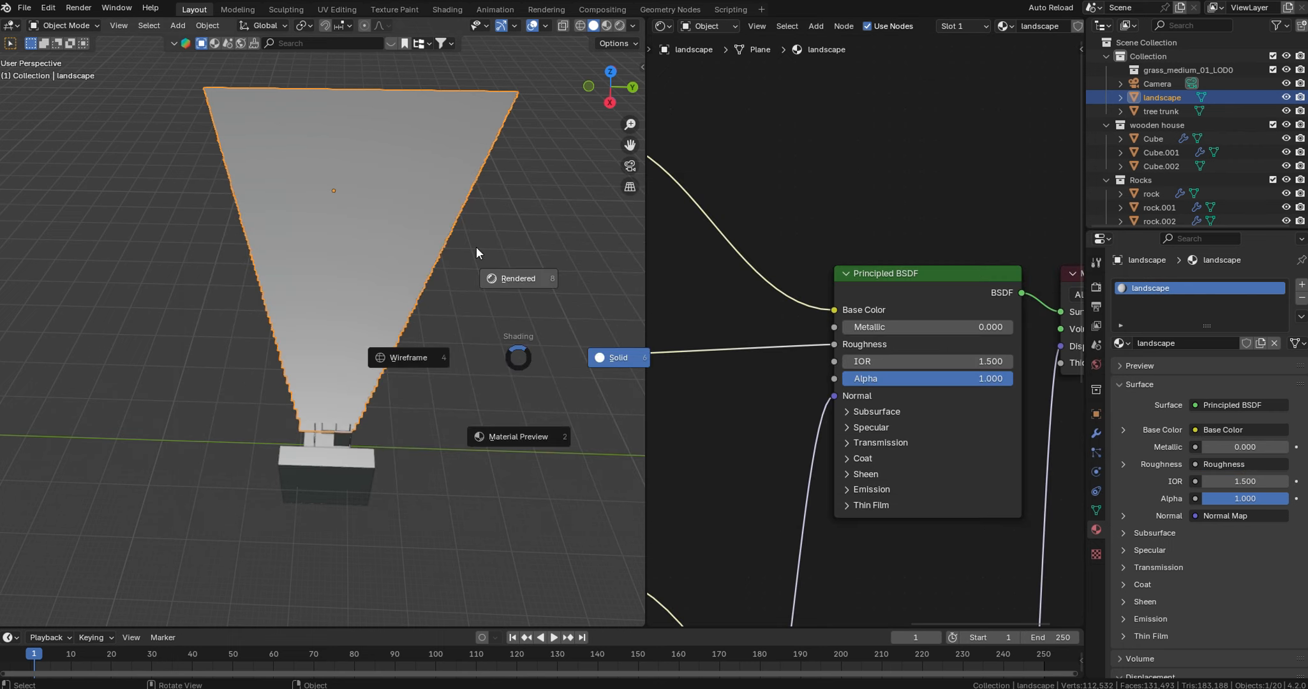
pyautogui.click(512, 285)
pyautogui.moveTo(713, 388)
pyautogui.mouseDown(button='middle')
pyautogui.moveTo(739, 368)
pyautogui.moveTo(1058, 369)
pyautogui.mouseUp(button='middle')
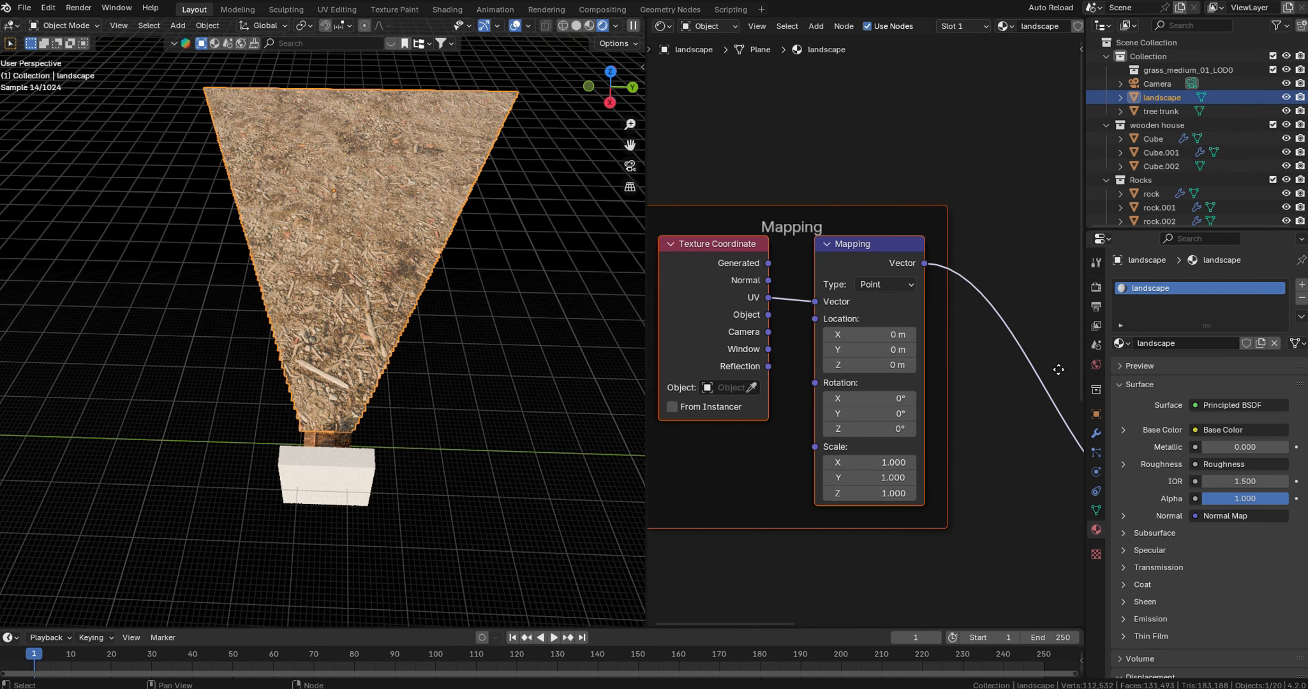
pyautogui.moveTo(881, 462); pyautogui.dragTo(880, 493)
pyautogui.write('18')
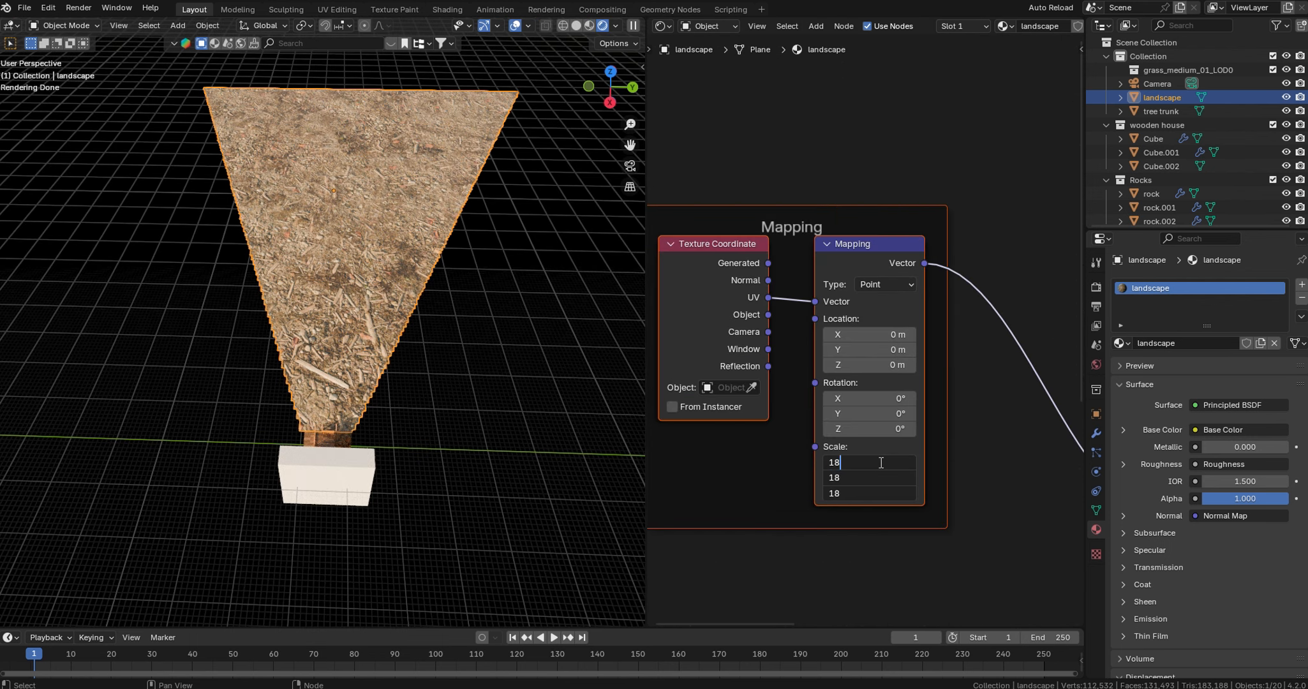
pyautogui.press('Return')
pyautogui.press('KP_0')
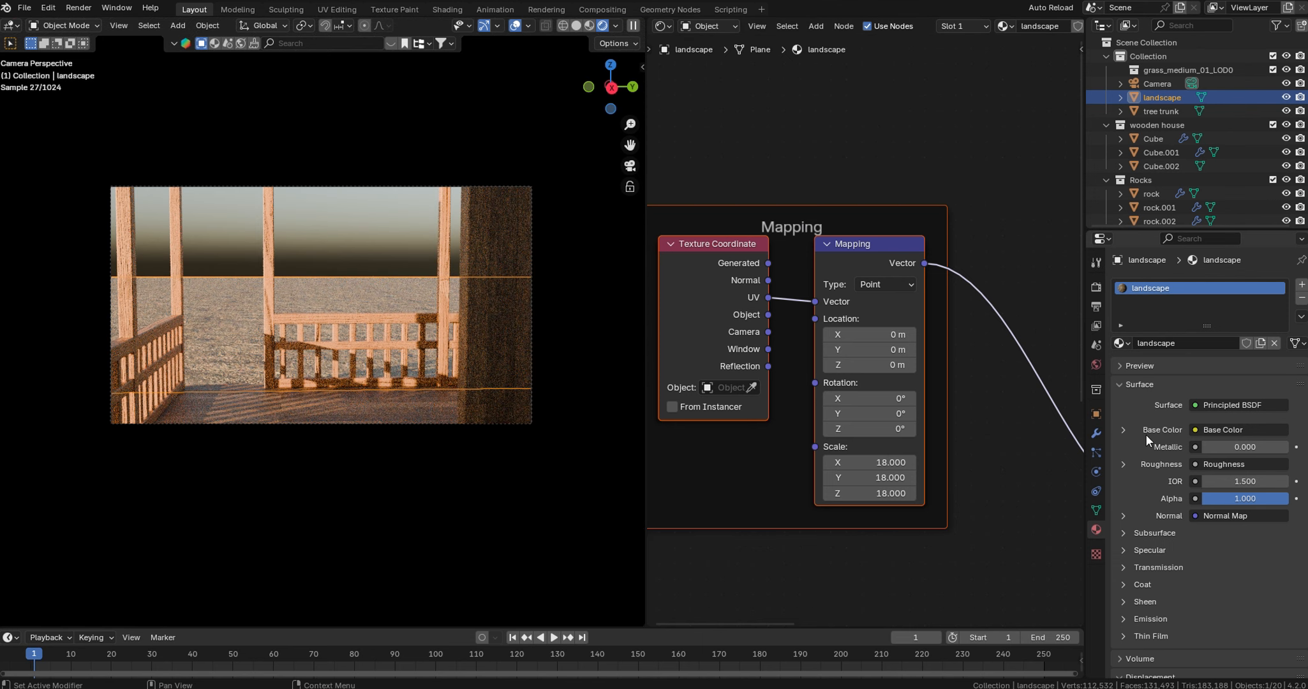
# - Add a Displace modifier to the landscape, create a new texture for it and open that texture's settings
pyautogui.click(1095, 414)
pyautogui.click(1096, 433)
pyautogui.click(1166, 283)
pyautogui.moveTo(1165, 283)
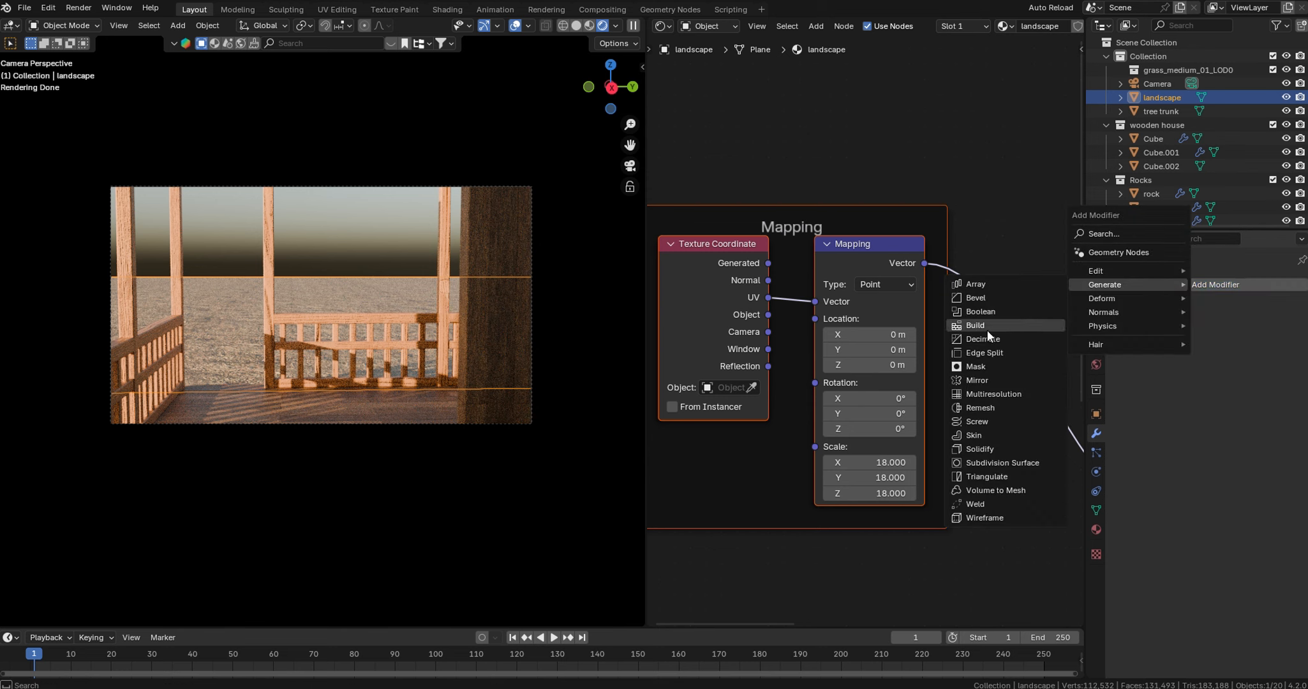
pyautogui.moveTo(1122, 300)
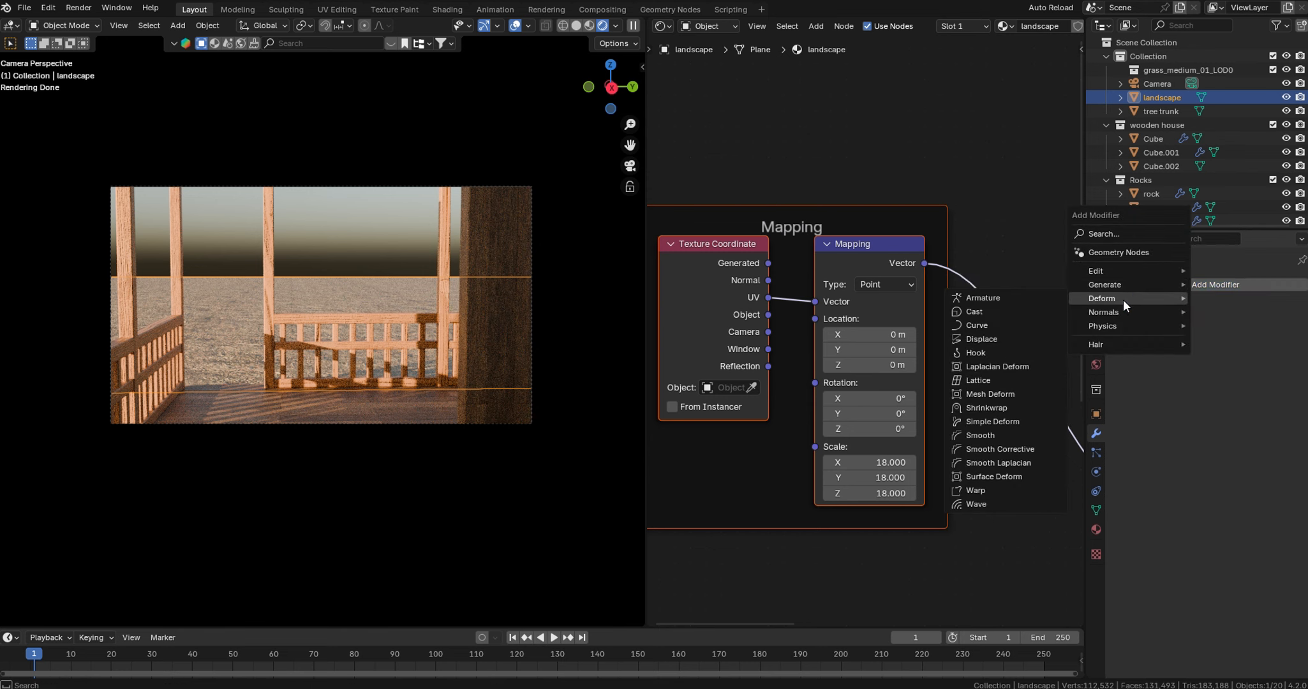
pyautogui.click(998, 338)
pyautogui.click(1223, 334)
pyautogui.click(1295, 327)
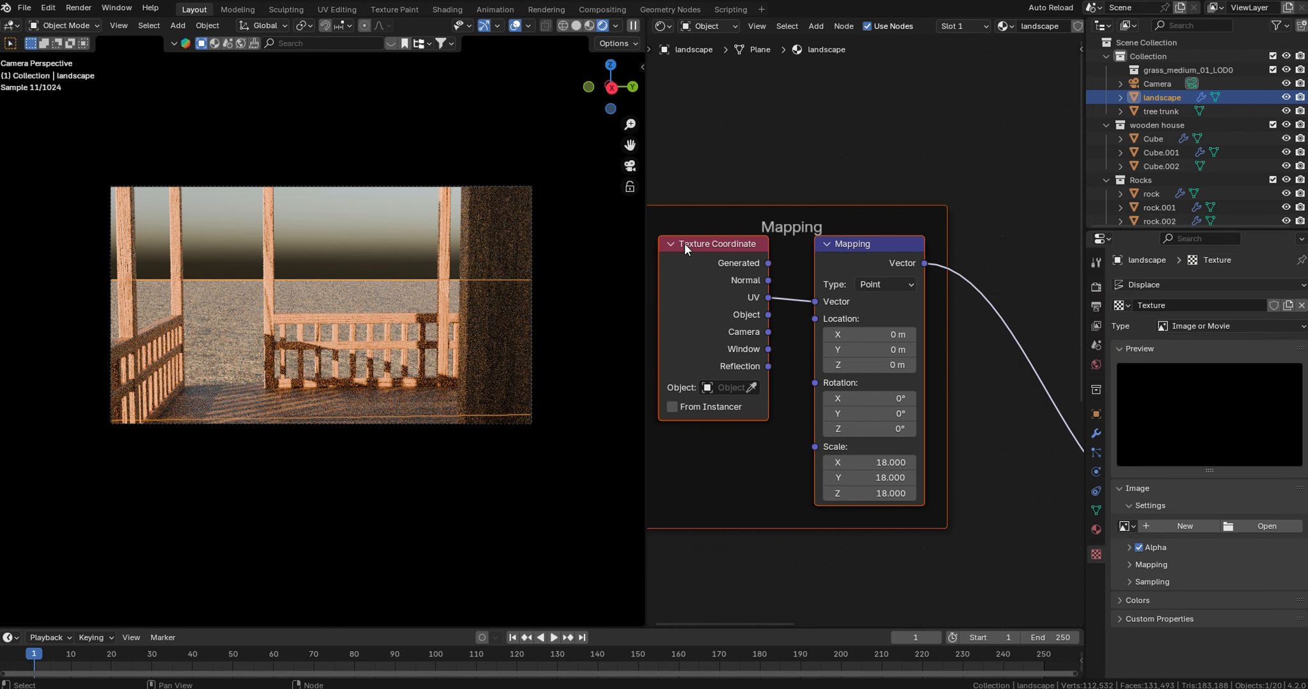
# - Set the landscape's displacement texture type to Clouds with a size of 10
pyautogui.moveTo(644, 230); pyautogui.dragTo(747, 249)
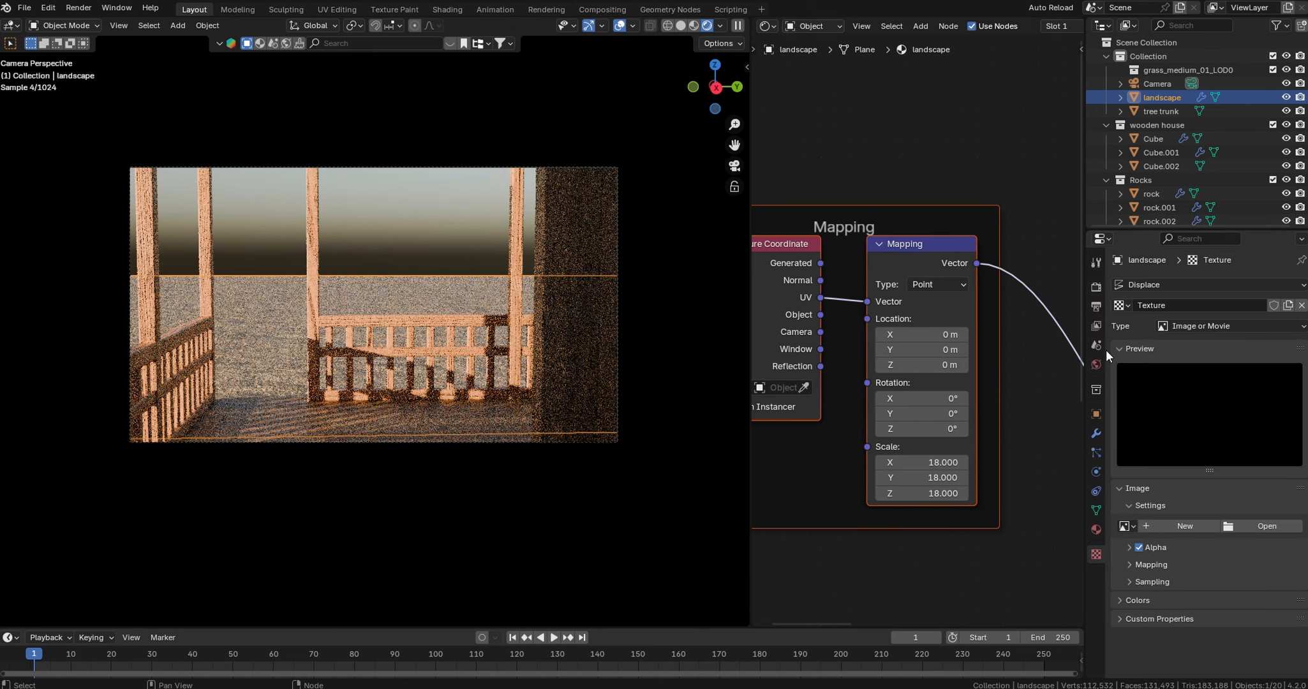
pyautogui.click(1180, 325)
pyautogui.click(1182, 373)
pyautogui.doubleClick(1254, 572)
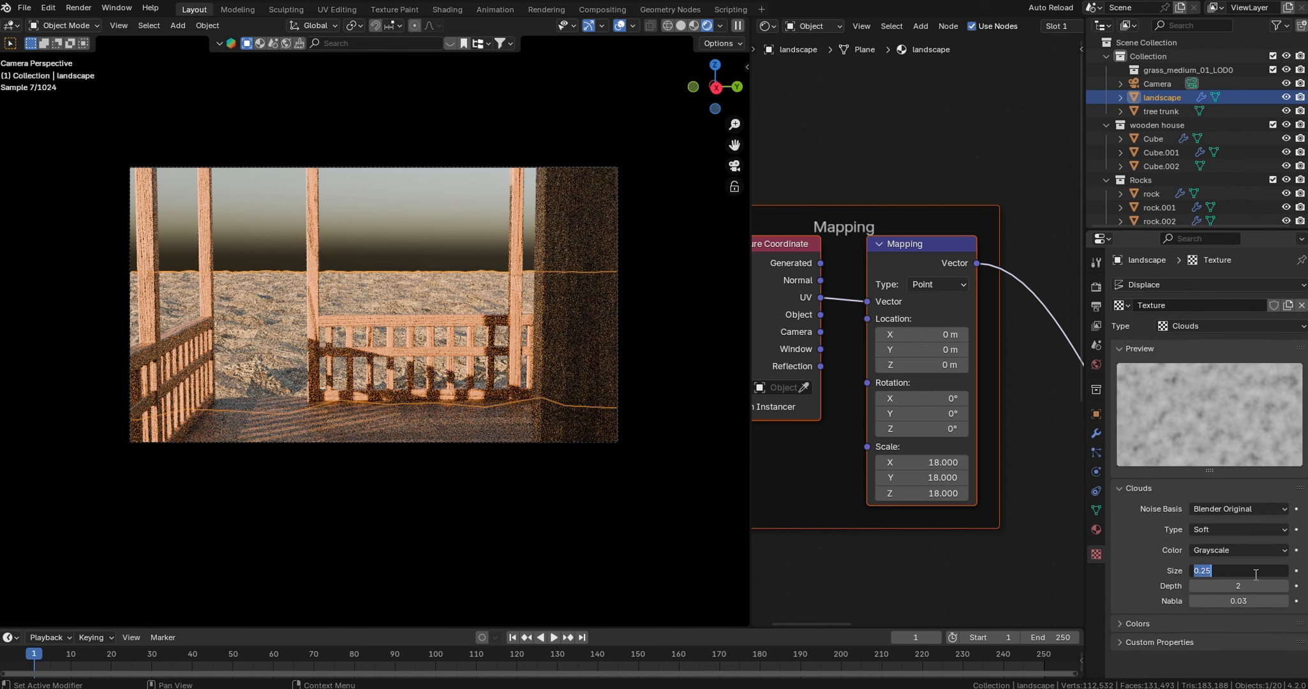
pyautogui.write('10')
pyautogui.press('Return')
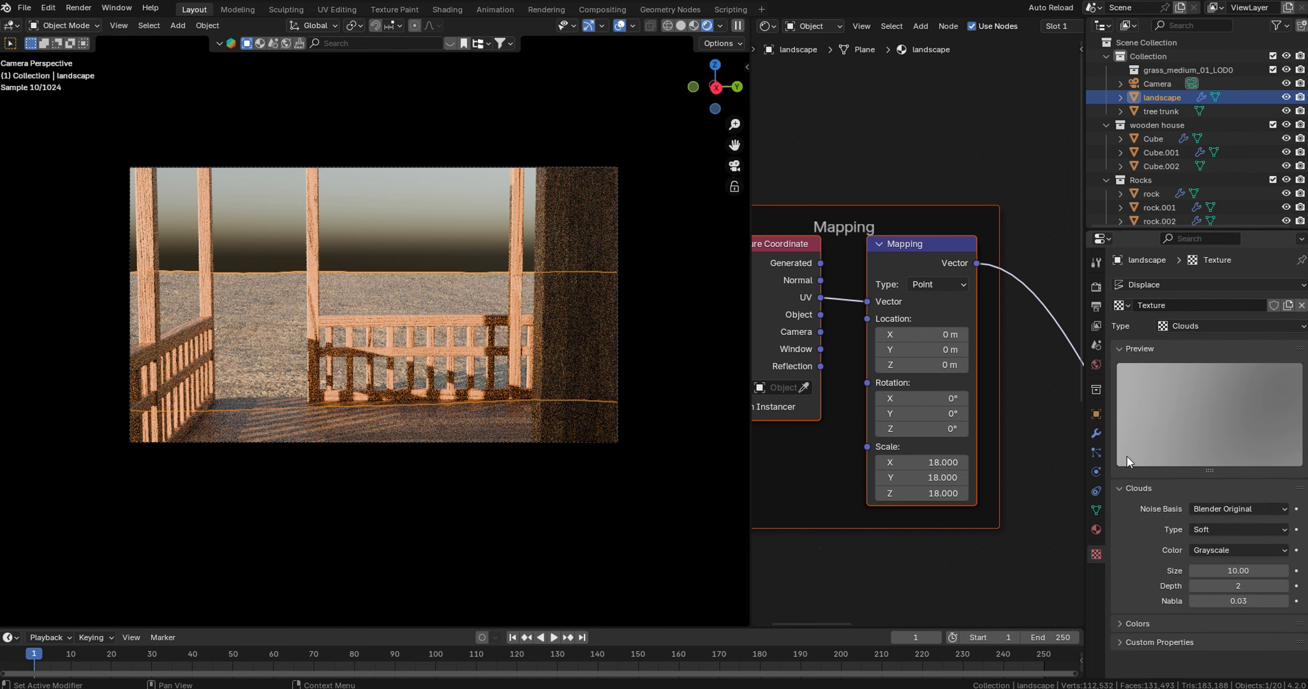
# - Set the landscape's Displace strength to 1.2 and add a Subdivision modifier with viewport level 1
pyautogui.click(1095, 435)
pyautogui.doubleClick(1237, 394)
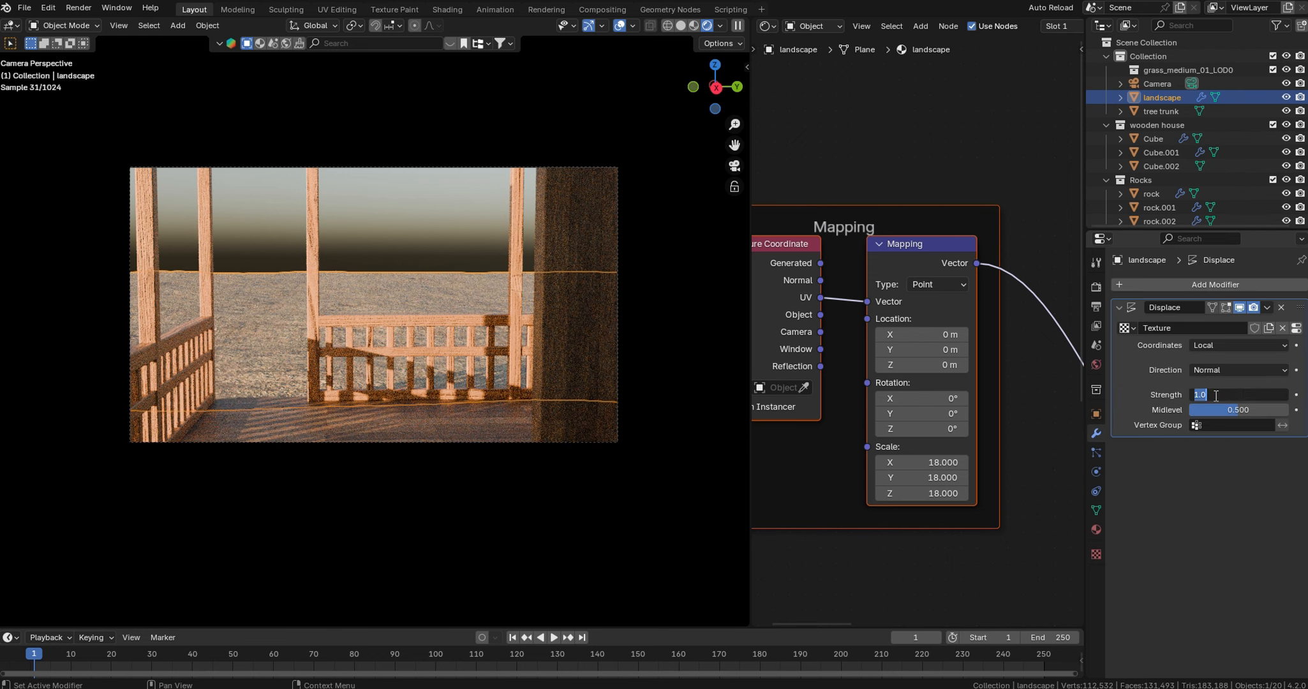
pyautogui.write('1.2')
pyautogui.press('Return')
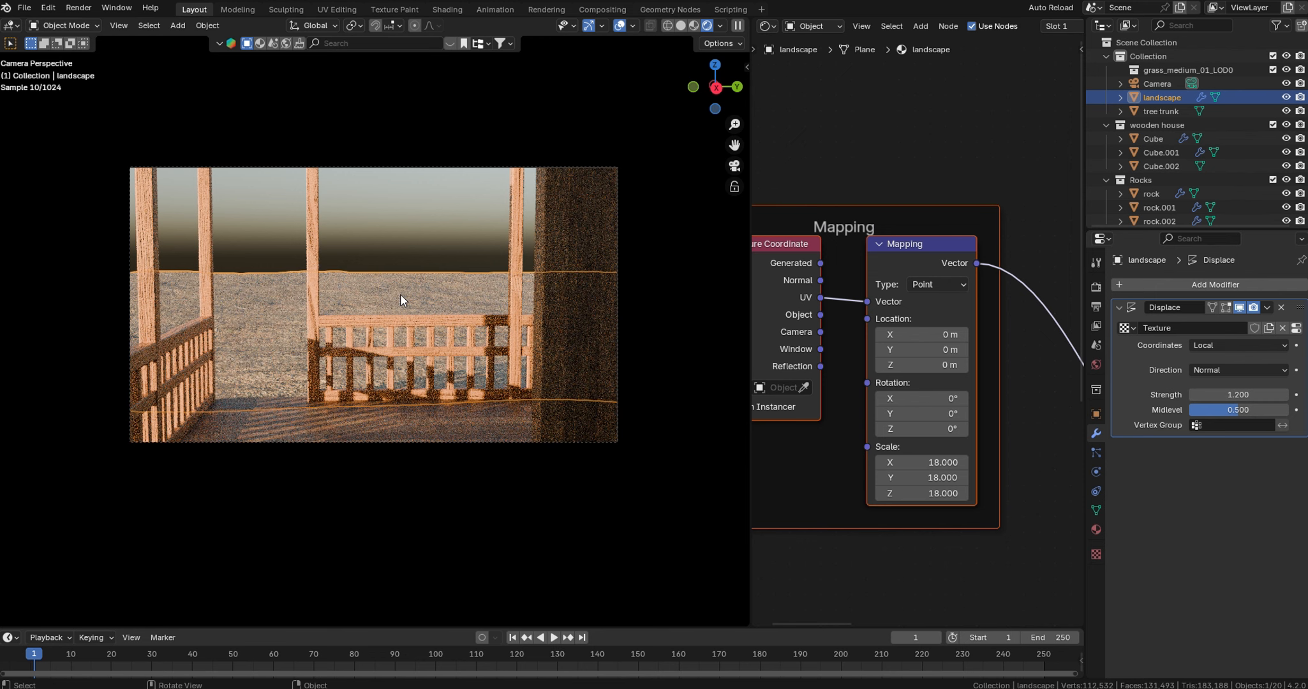
pyautogui.click(1118, 307)
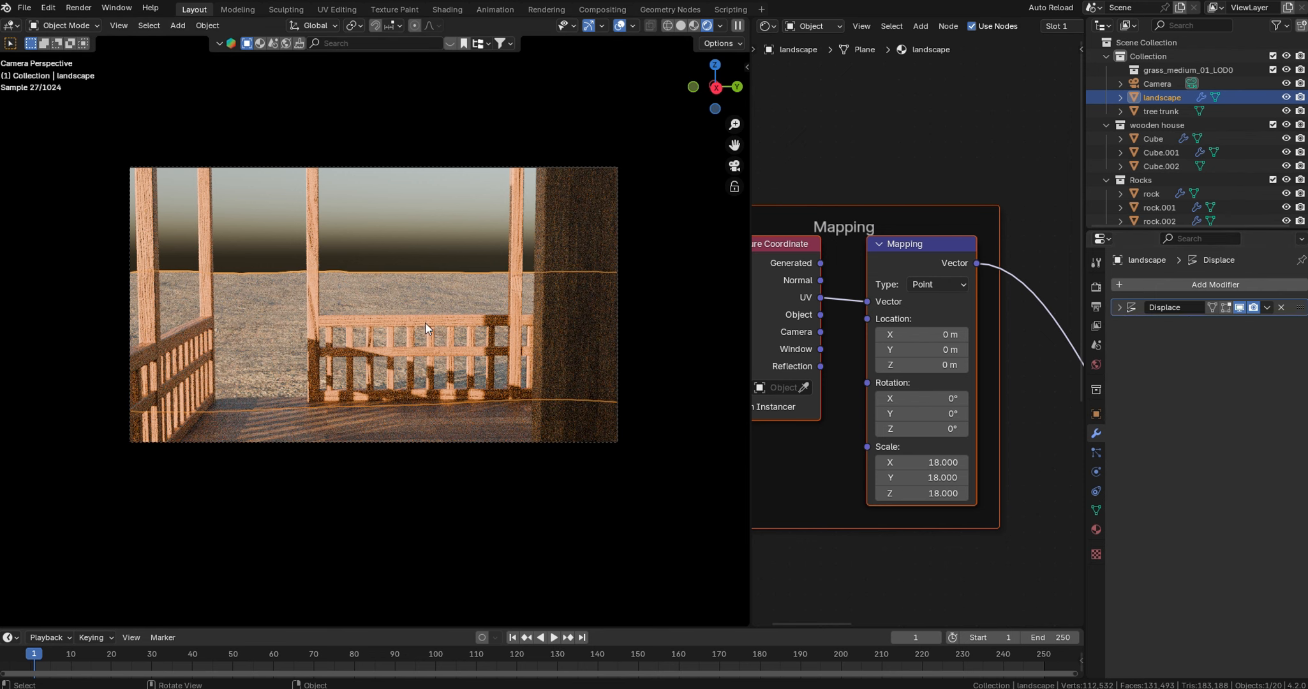
pyautogui.hotkey('ctrl', '1')
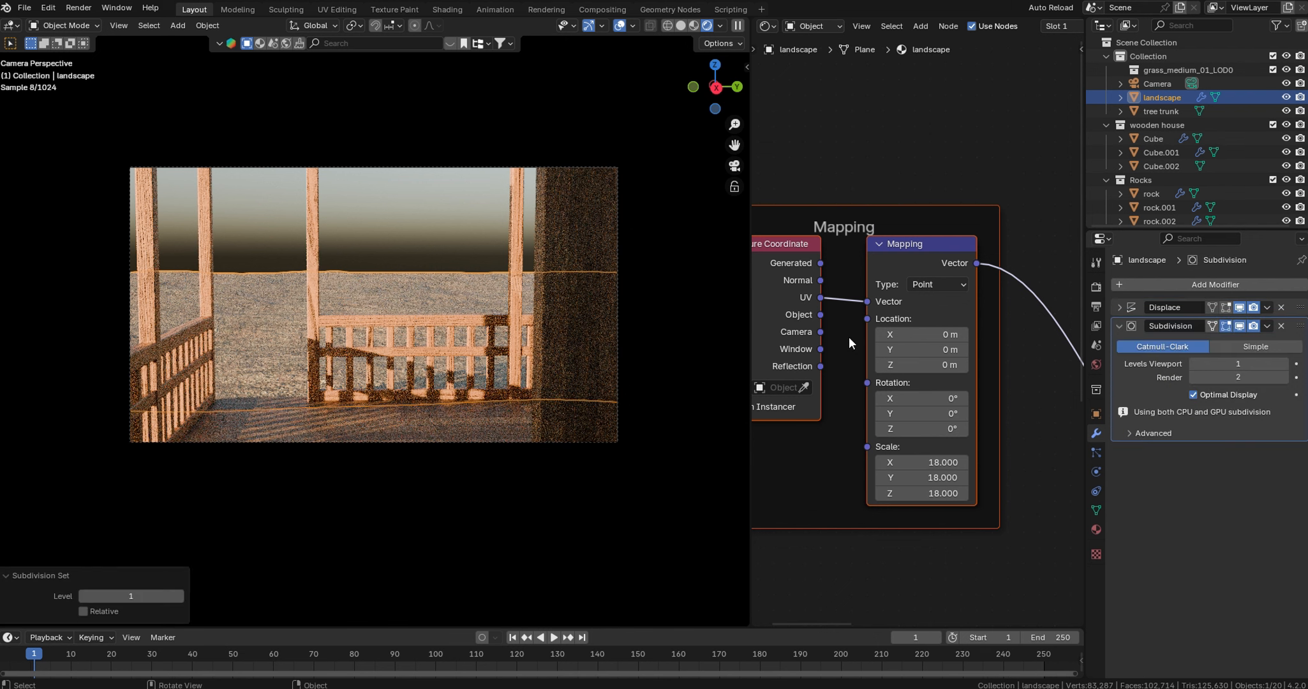
pyautogui.click(1118, 326)
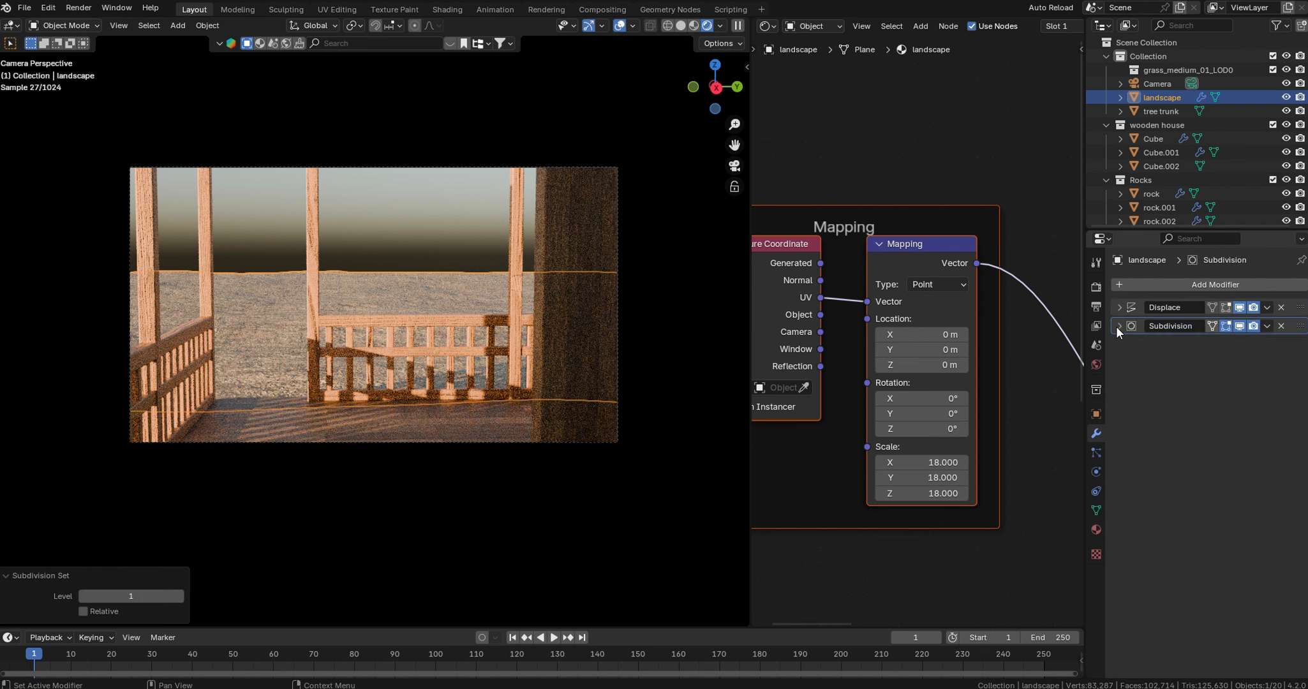
# - Switch the shader editor to the Geometry Node Editor and create a new node tree on the landscape named "Rocks"
pyautogui.click(768, 25)
pyautogui.click(786, 140)
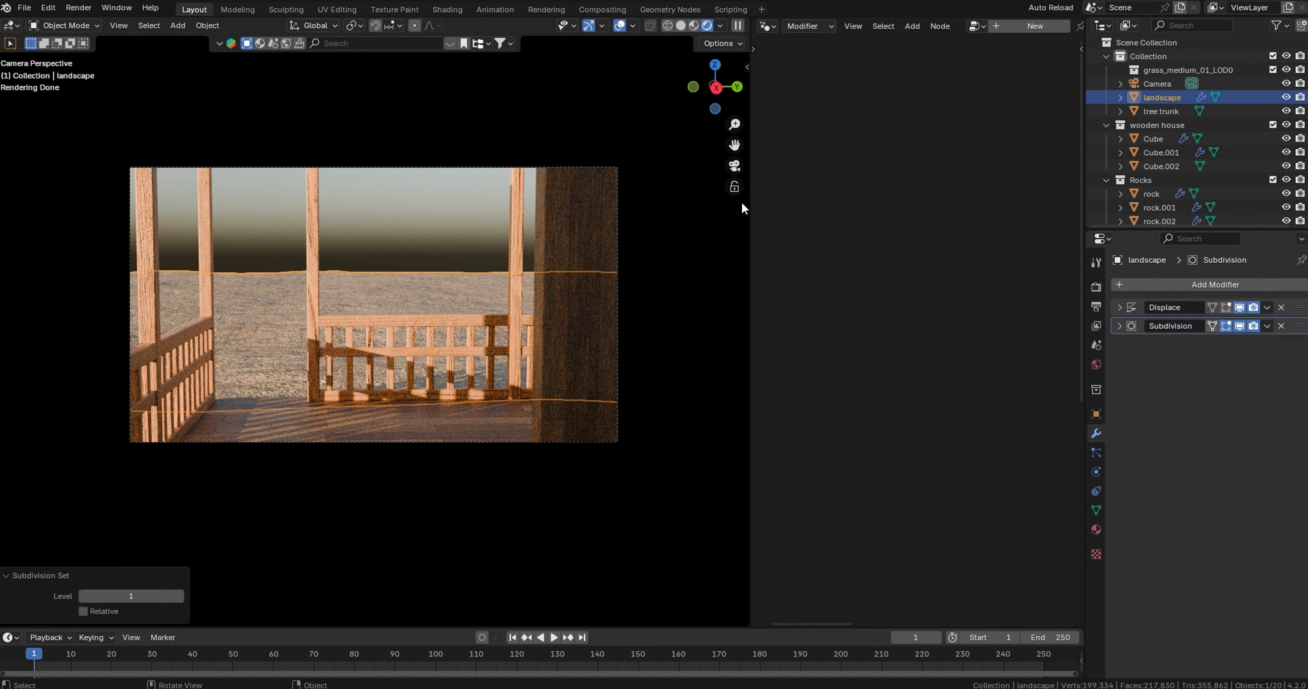
pyautogui.moveTo(750, 202); pyautogui.dragTo(601, 201)
pyautogui.click(884, 25)
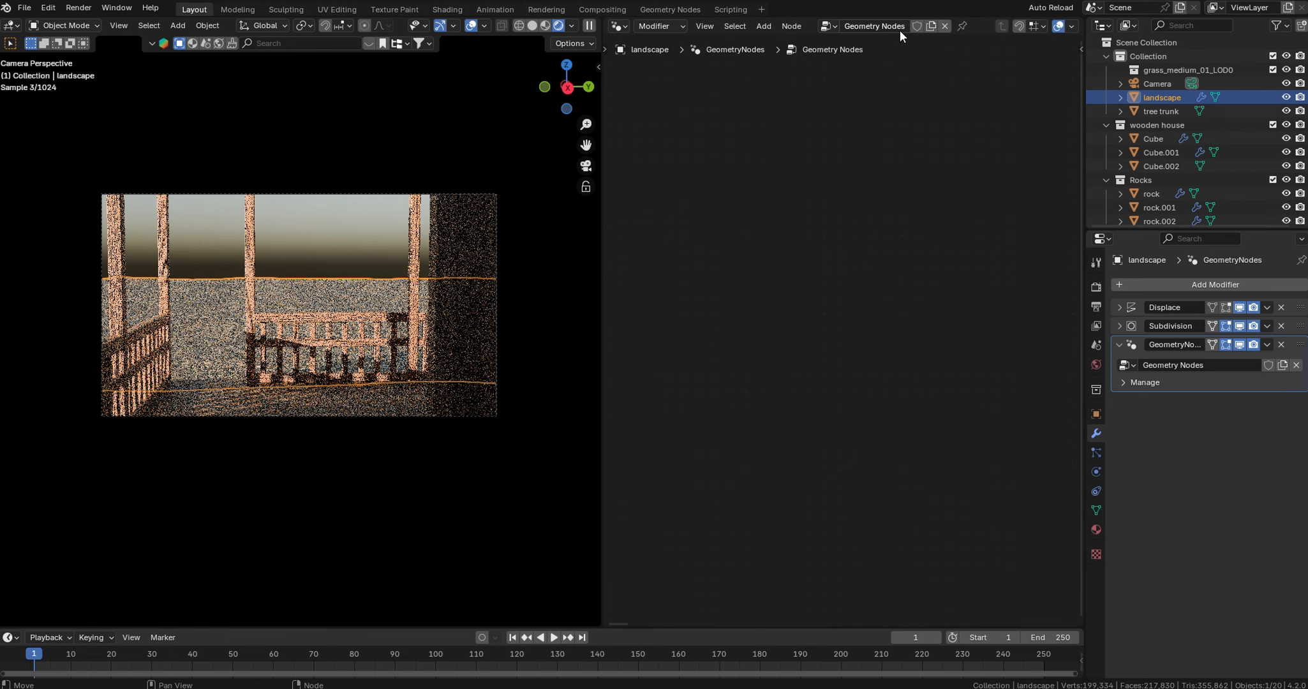
pyautogui.click(893, 27)
pyautogui.write('Rocks')
pyautogui.press('Return')
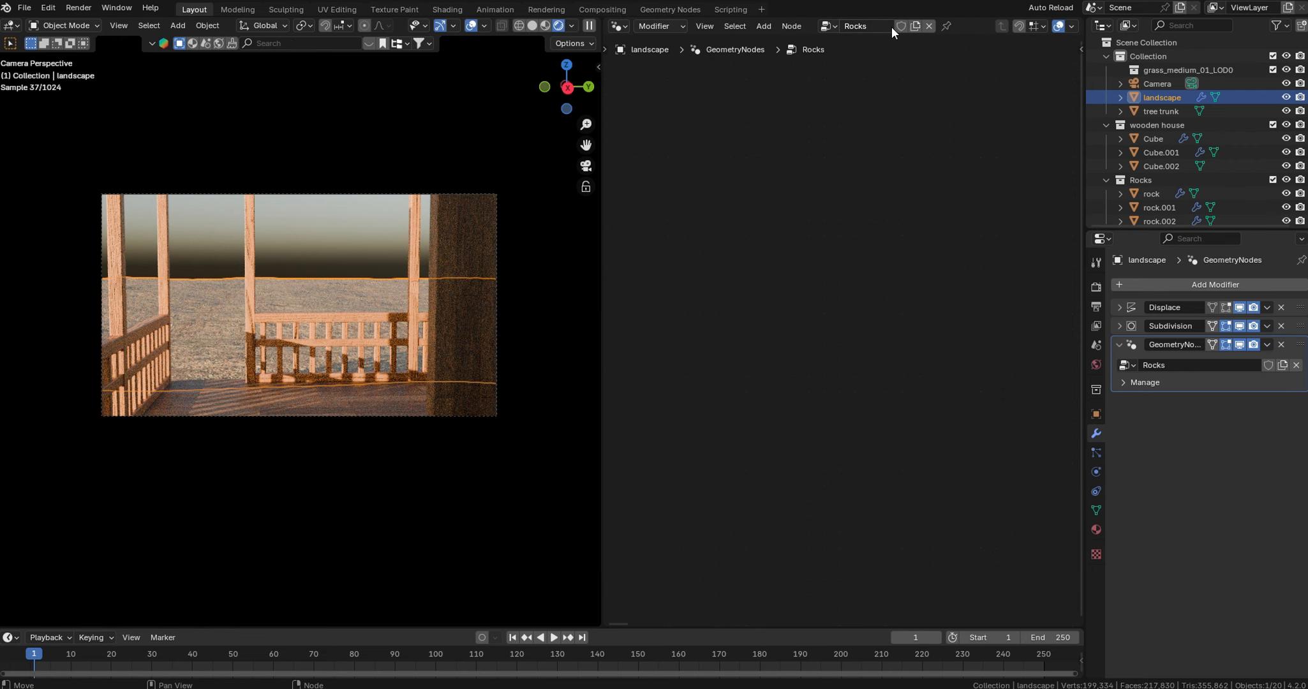
# - Insert a Distribute Points on Faces node after the Group Input in solid shading and set its method to Poisson Disk
pyautogui.press('z')
pyautogui.moveTo(1065, 332); pyautogui.dragTo(873, 298, button='middle')
pyautogui.moveTo(970, 365); pyautogui.dragTo(771, 243, button='middle')
pyautogui.hotkey('shift', 'a')
pyautogui.click(788, 44)
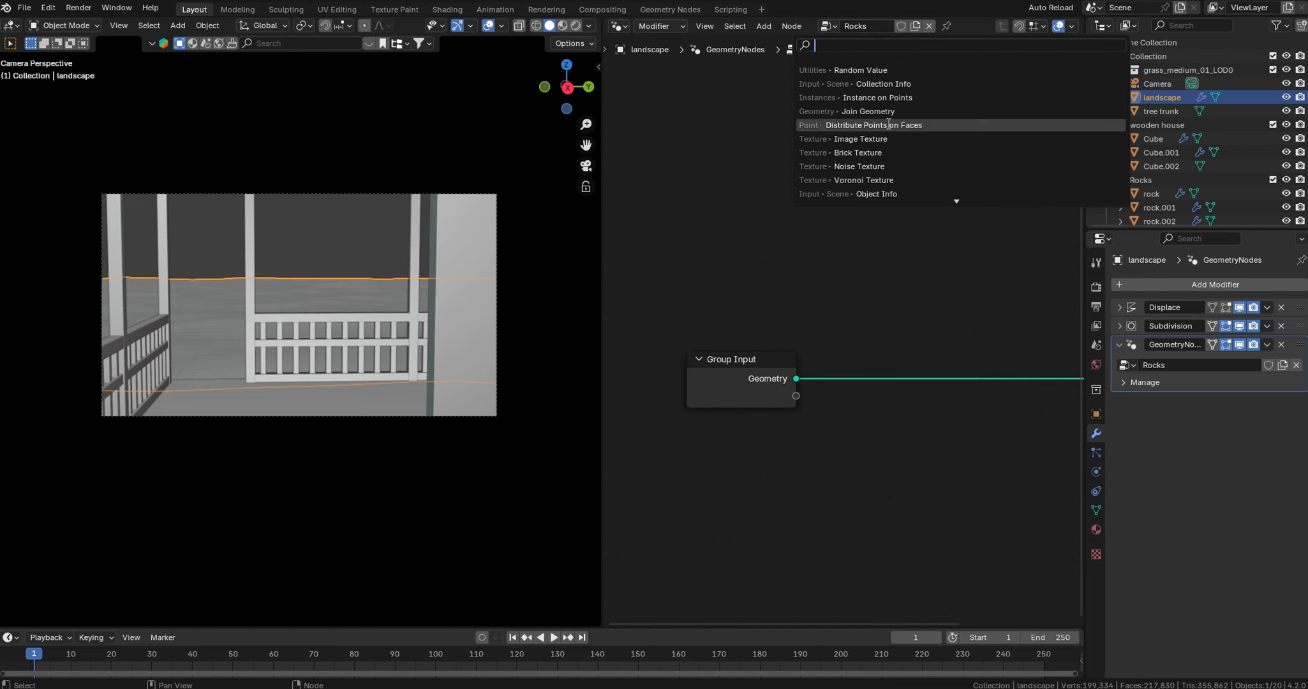
pyautogui.click(888, 125)
pyautogui.click(880, 338)
pyautogui.click(773, 336)
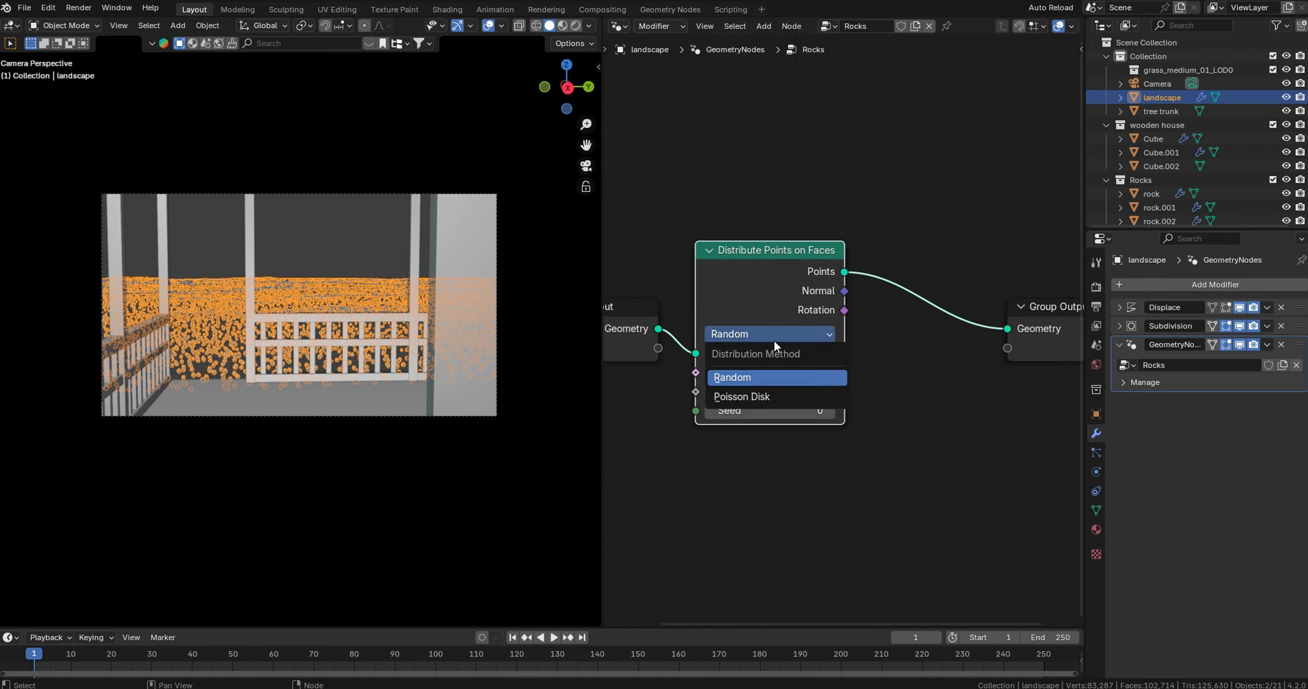
pyautogui.click(766, 396)
# - Set the Distribute Points on Faces node's Density Max to 0.01
pyautogui.scroll(1, 542, 393)
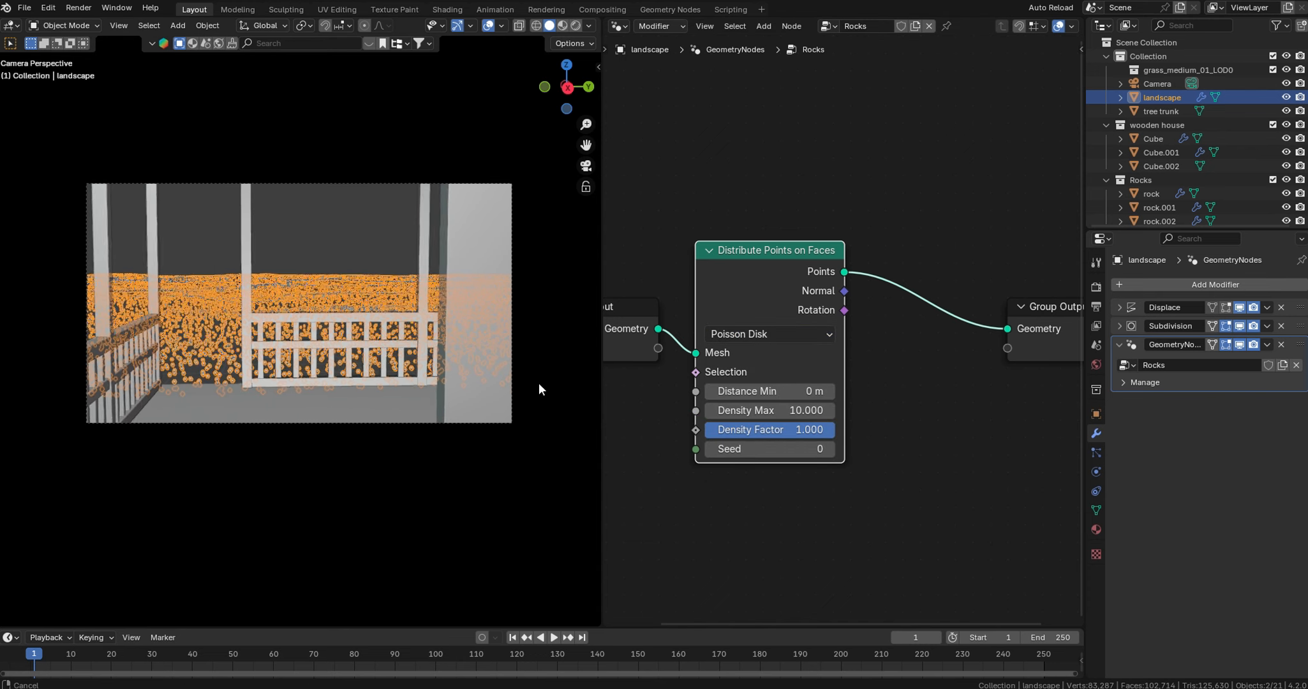
pyautogui.scroll(1, 538, 389)
pyautogui.click(774, 411)
pyautogui.write('0')
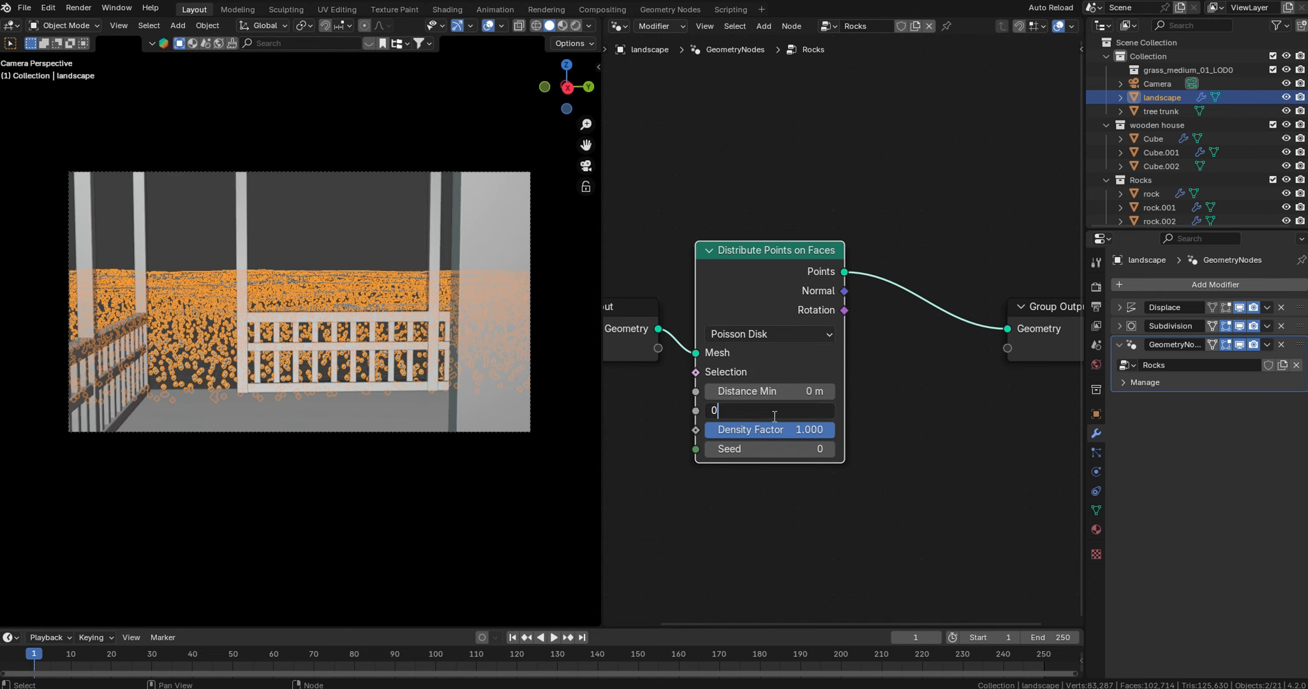
pyautogui.write('.01')
pyautogui.press('Return')
# - Insert a Join Geometry node before the Group Output and link the Group Input geometry into it
pyautogui.scroll(-5, 842, 332)
pyautogui.click(972, 266)
pyautogui.moveTo(972, 265); pyautogui.dragTo(807, 284, button='middle')
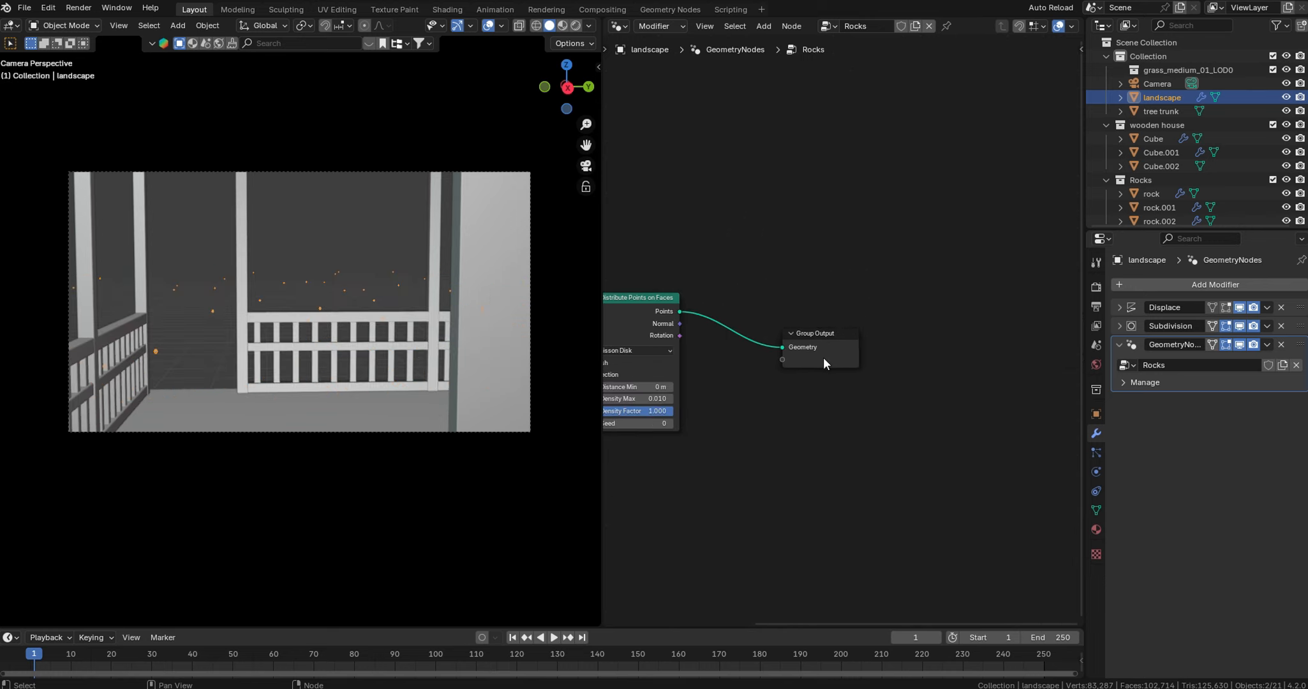
pyautogui.moveTo(823, 361); pyautogui.dragTo(1156, 362)
pyautogui.hotkey('shift', 'a')
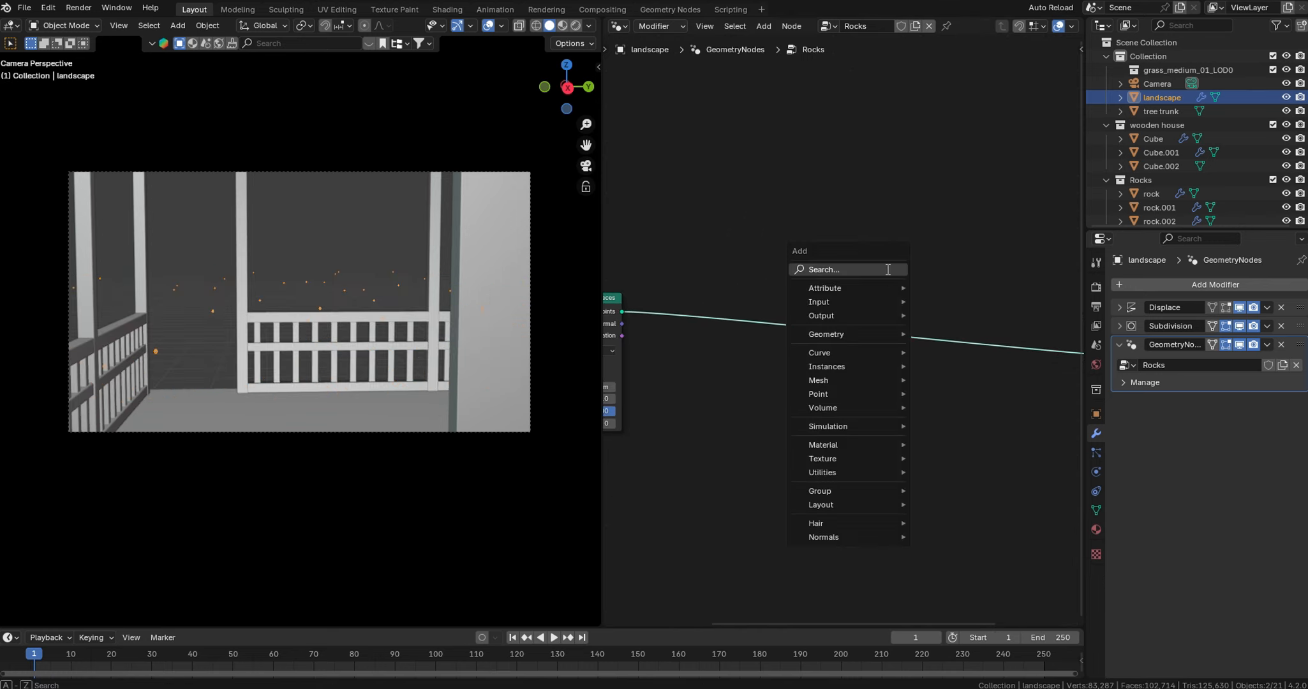
pyautogui.write('join')
pyautogui.press('Return')
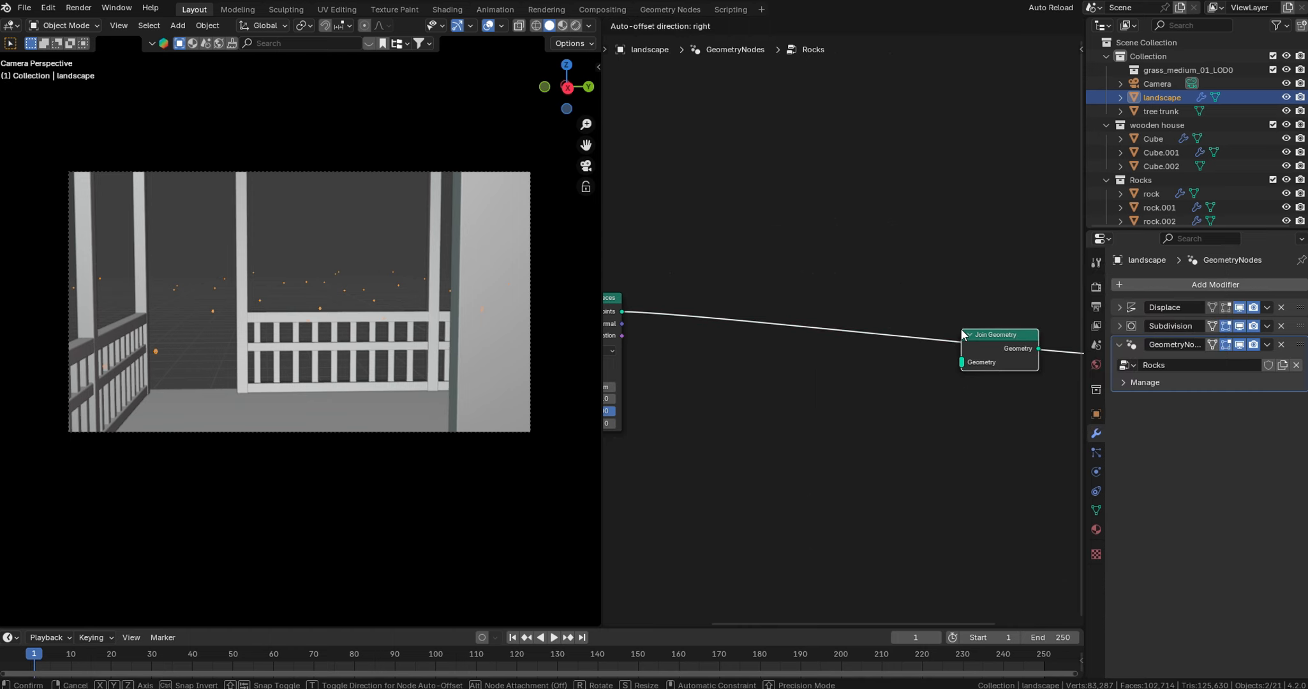
pyautogui.click(855, 367)
pyautogui.moveTo(855, 367); pyautogui.dragTo(912, 368, button='middle')
pyautogui.moveTo(624, 359); pyautogui.dragTo(1027, 377)
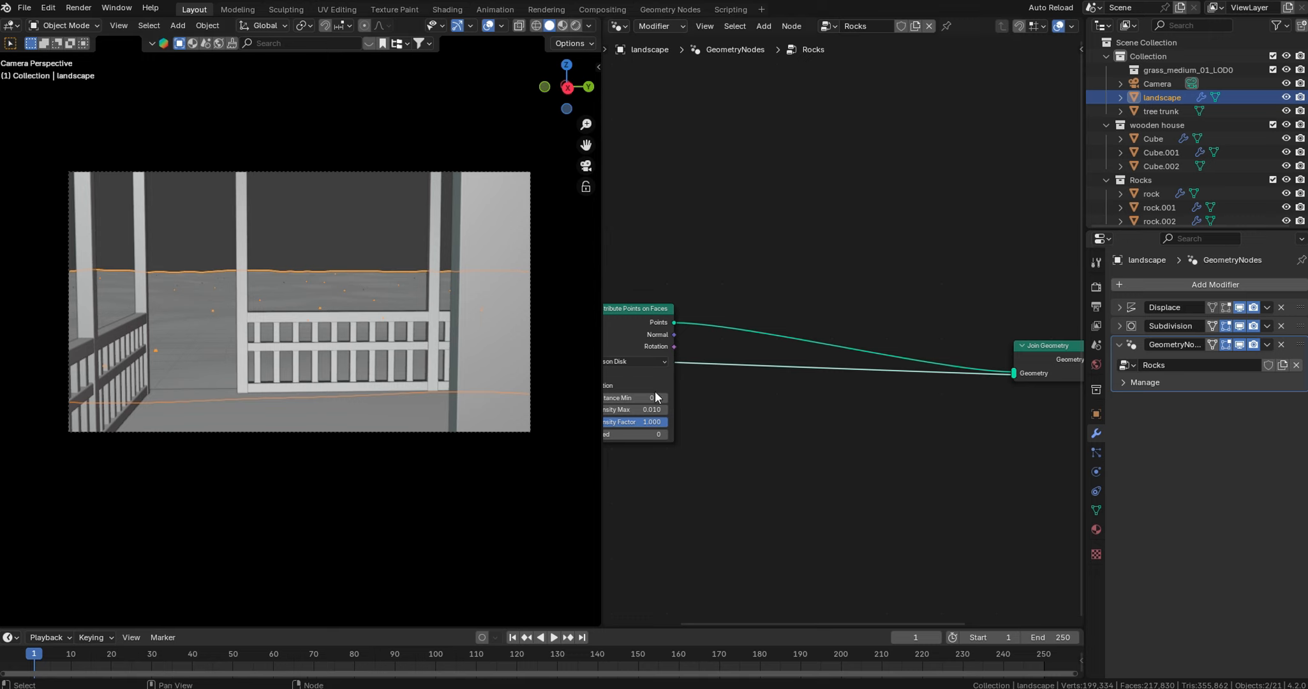
# - Insert an Instance on Points node between Distribute Points on Faces and Join Geometry
pyautogui.keyDown('ctrl'); pyautogui.moveTo(759, 410); pyautogui.dragTo(760, 402, button='middle'); pyautogui.keyUp('ctrl')
pyautogui.scroll(1, 760, 402)
pyautogui.hotkey('shift', 'a')
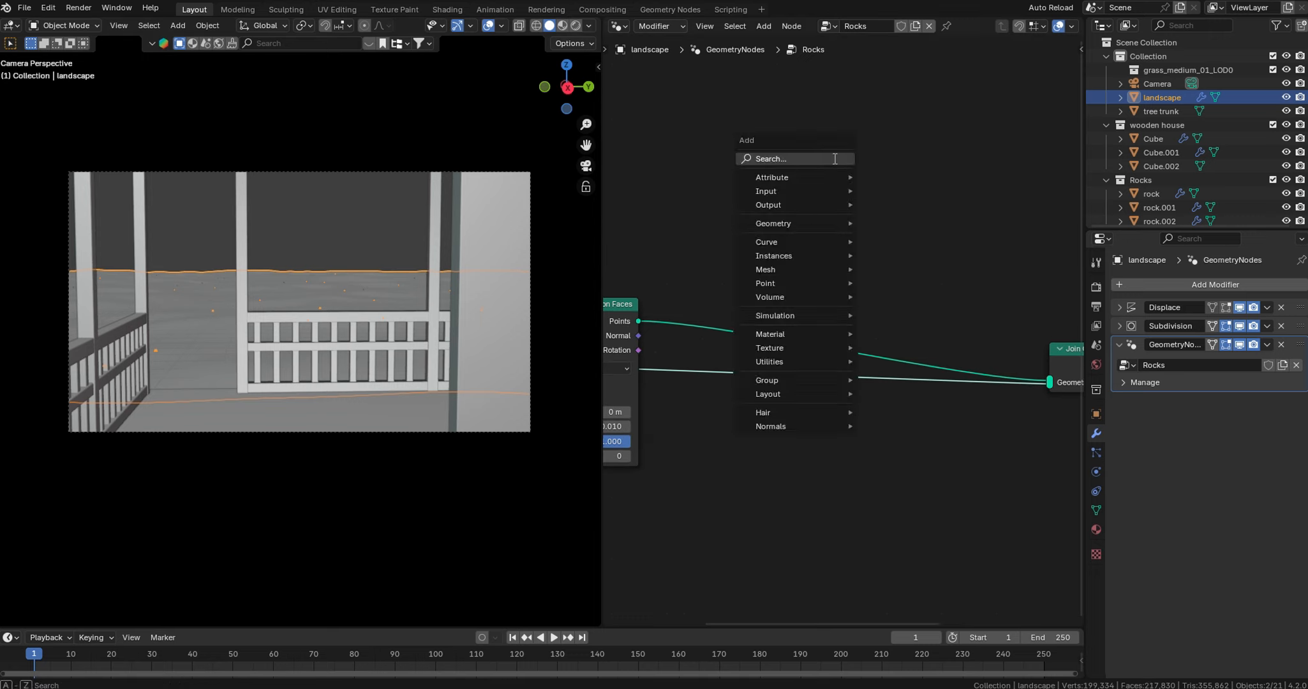
pyautogui.write('inst')
pyautogui.press('Return')
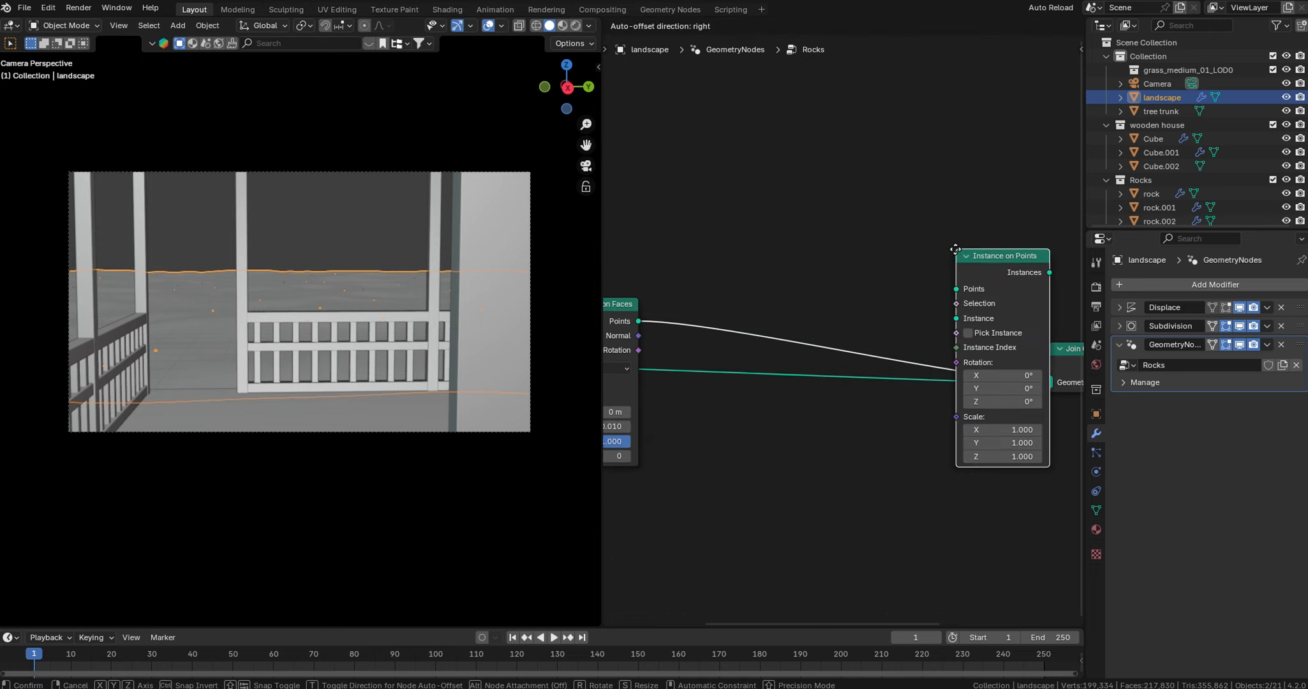
pyautogui.click(932, 250)
# - Add a Collection Info node below the Distribute Points on Faces node
pyautogui.moveTo(852, 352); pyautogui.dragTo(906, 273, button='middle')
pyautogui.hotkey('shift', 'a')
pyautogui.write('colle')
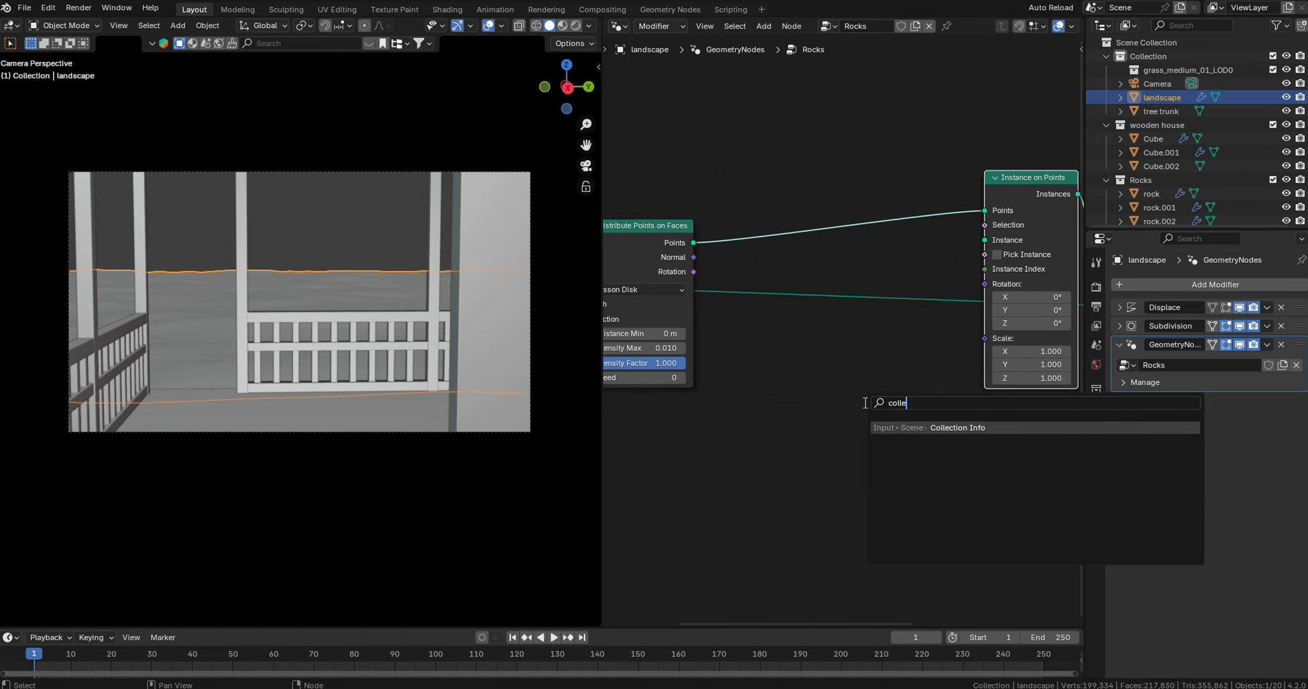
pyautogui.press('Return')
pyautogui.click(638, 419)
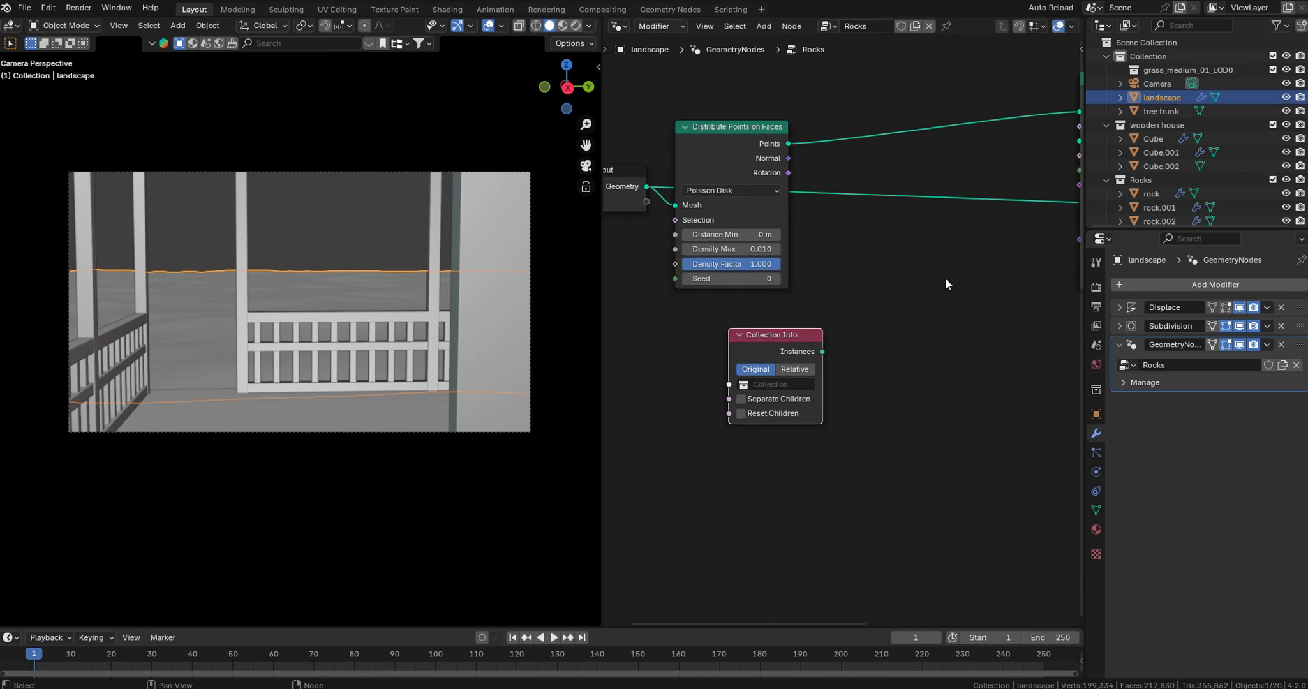
pyautogui.moveTo(638, 421); pyautogui.dragTo(727, 325, button='middle')
# - Bring the Rocks collection into the node tree as a Collection Info node, collapse the outliner's collections and reselect the landscape
pyautogui.click(1106, 124)
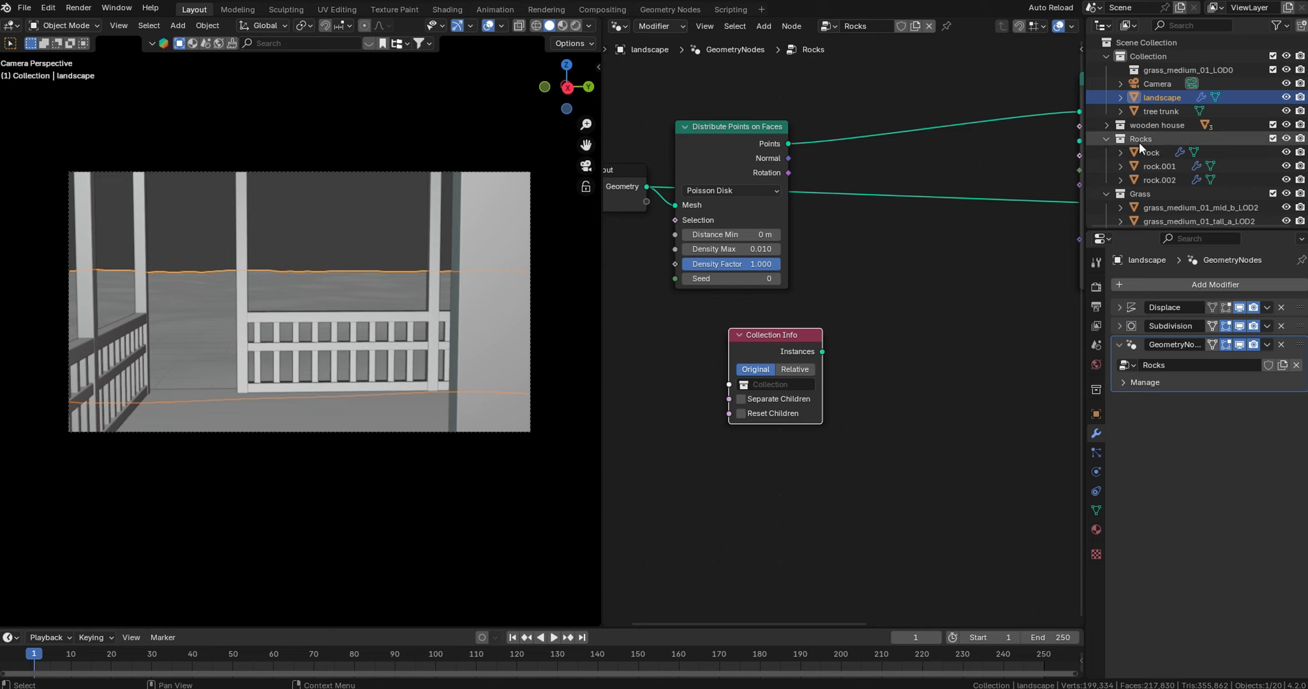
pyautogui.moveTo(1140, 142); pyautogui.dragTo(885, 332)
pyautogui.click(1105, 170)
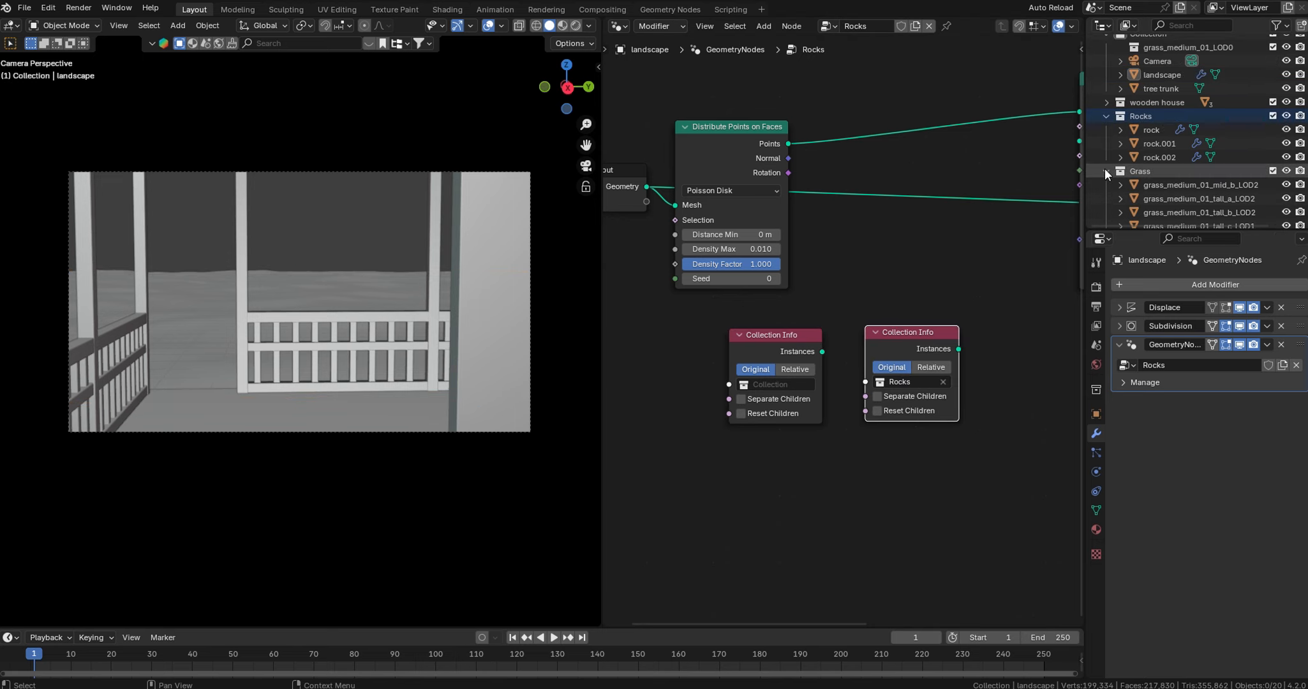
pyautogui.click(1105, 124)
pyautogui.click(1105, 198)
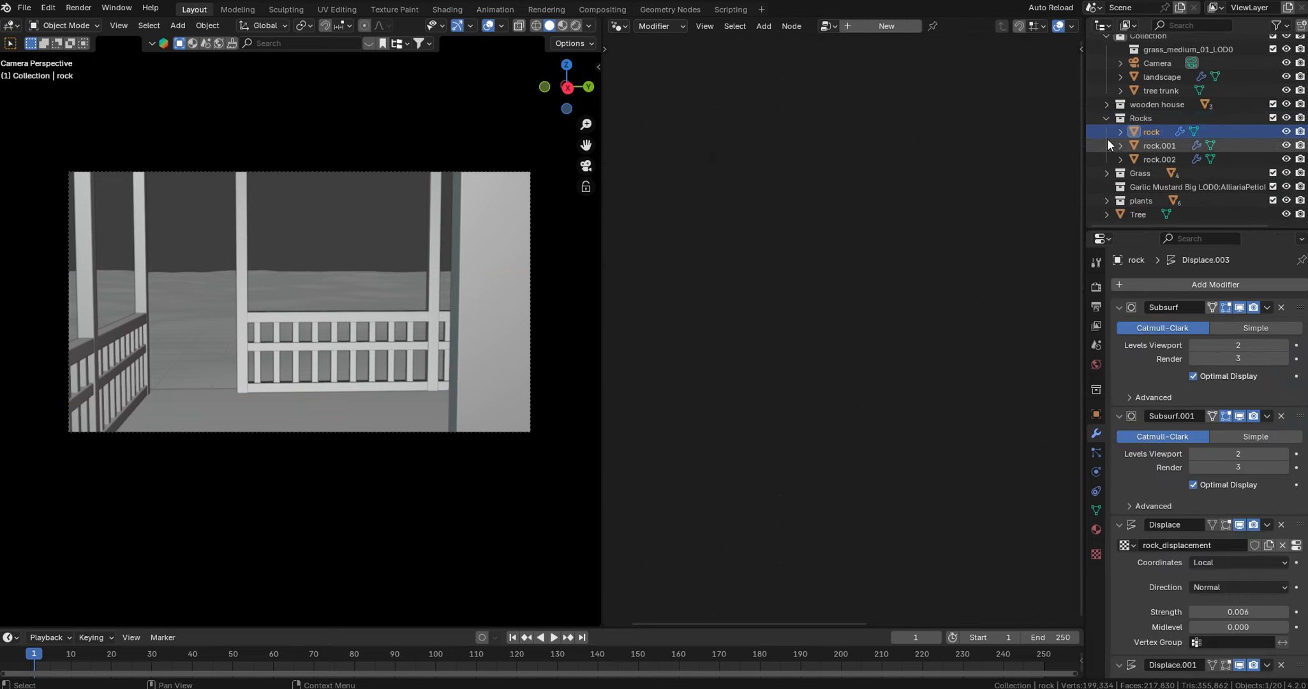
pyautogui.click(1104, 120)
pyautogui.click(348, 294)
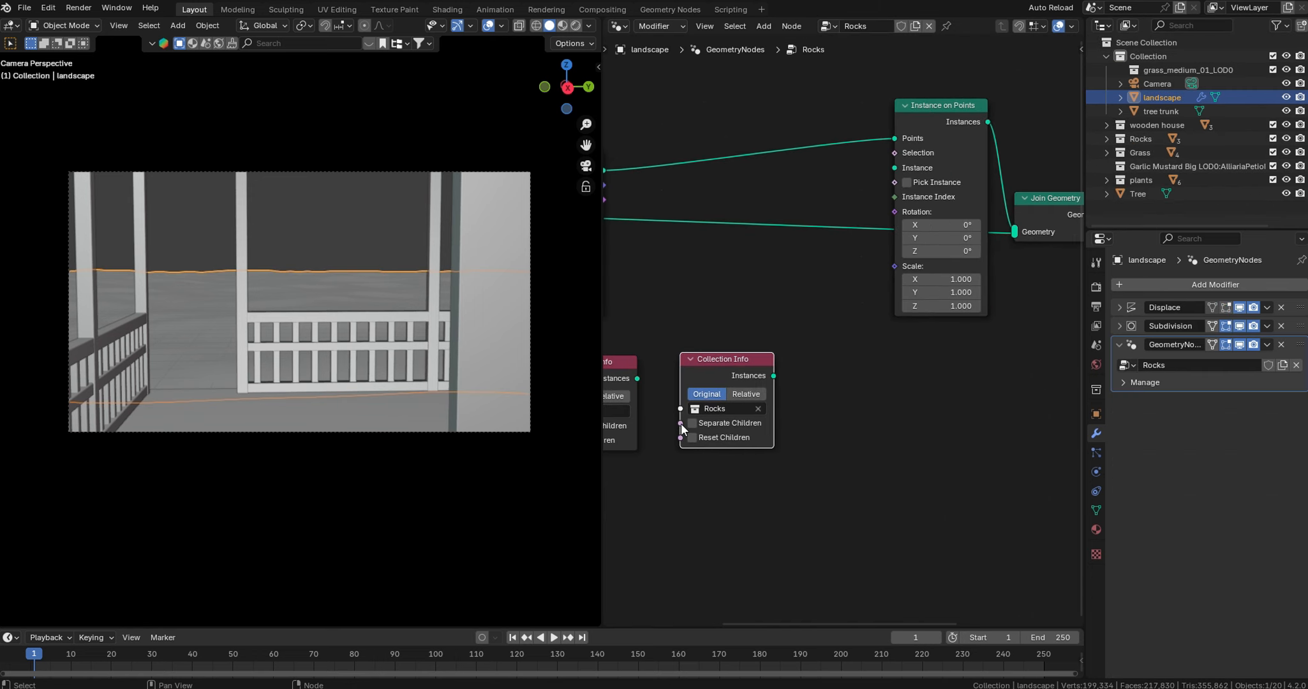
# - Enable Separate Children and Reset Children on the Rocks Collection Info and link its instances to Instance on Points' Instance input
pyautogui.click(692, 437)
pyautogui.click(692, 423)
pyautogui.moveTo(772, 376); pyautogui.dragTo(891, 169)
pyautogui.press('KP_0')
pyautogui.moveTo(368, 297)
pyautogui.mouseDown(button='middle')
pyautogui.moveTo(402, 477)
pyautogui.moveTo(382, 288)
pyautogui.mouseUp(button='middle')
pyautogui.scroll(2, 332, 357)
pyautogui.keyDown('shift'); pyautogui.moveTo(255, 474); pyautogui.dragTo(285, 219, button='middle'); pyautogui.keyUp('shift')
pyautogui.moveTo(204, 455); pyautogui.dragTo(344, 403, button='middle')
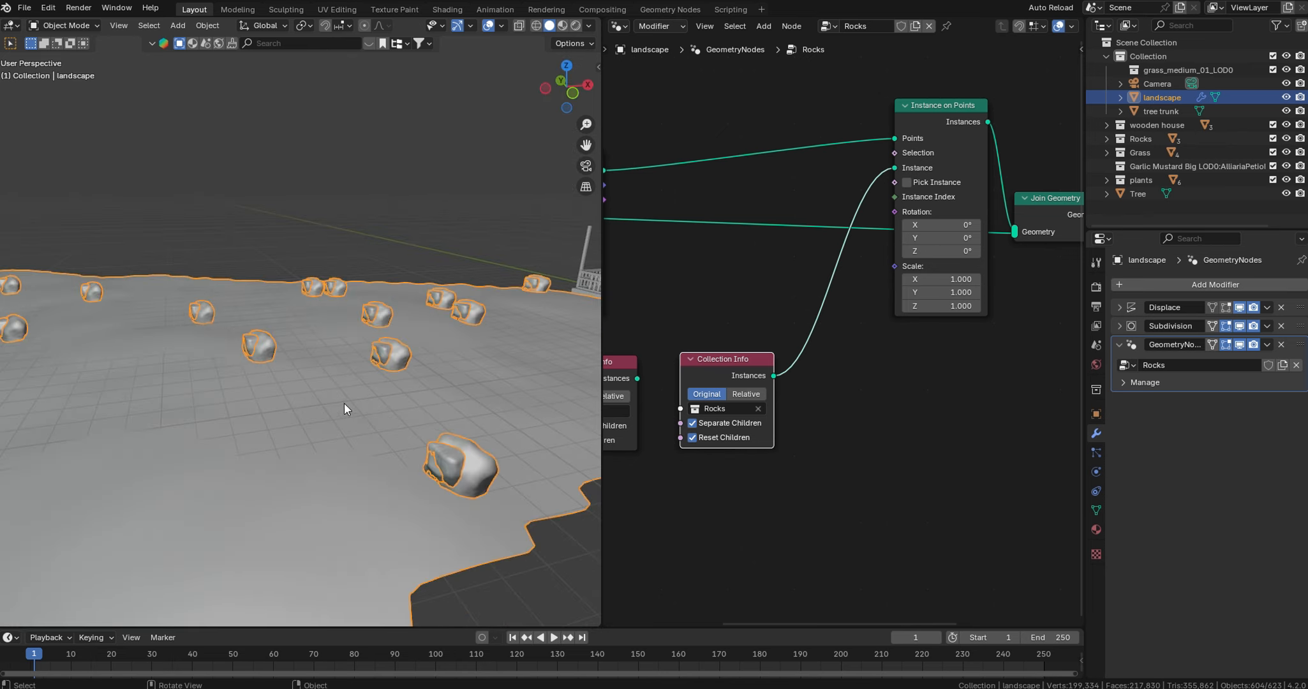
pyautogui.click(374, 219)
# - Try a Density Max of 0.110 for the scattered rocks and restore it to 0.01
pyautogui.moveTo(729, 323); pyautogui.dragTo(972, 339, button='middle')
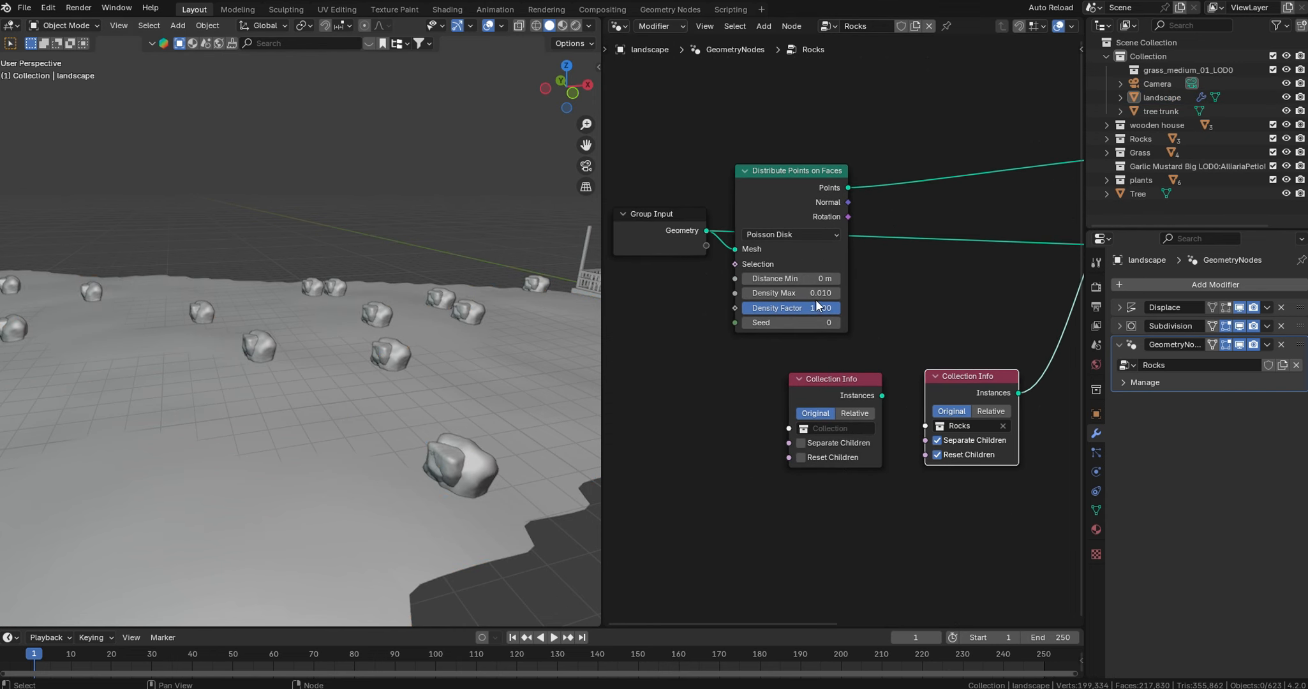
pyautogui.moveTo(814, 294)
pyautogui.mouseDown()
pyautogui.moveTo(849, 294)
pyautogui.moveTo(821, 294)
pyautogui.mouseUp()
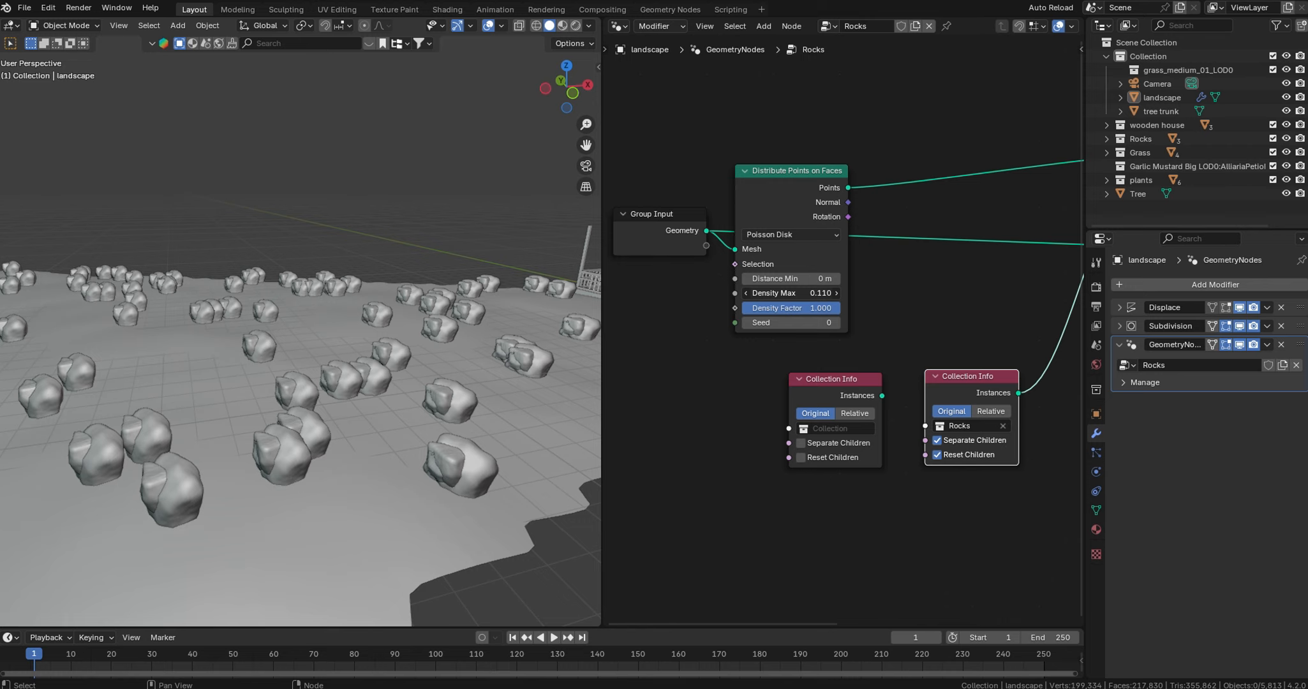
pyautogui.click(807, 294)
pyautogui.write('0.01')
pyautogui.press('Return')
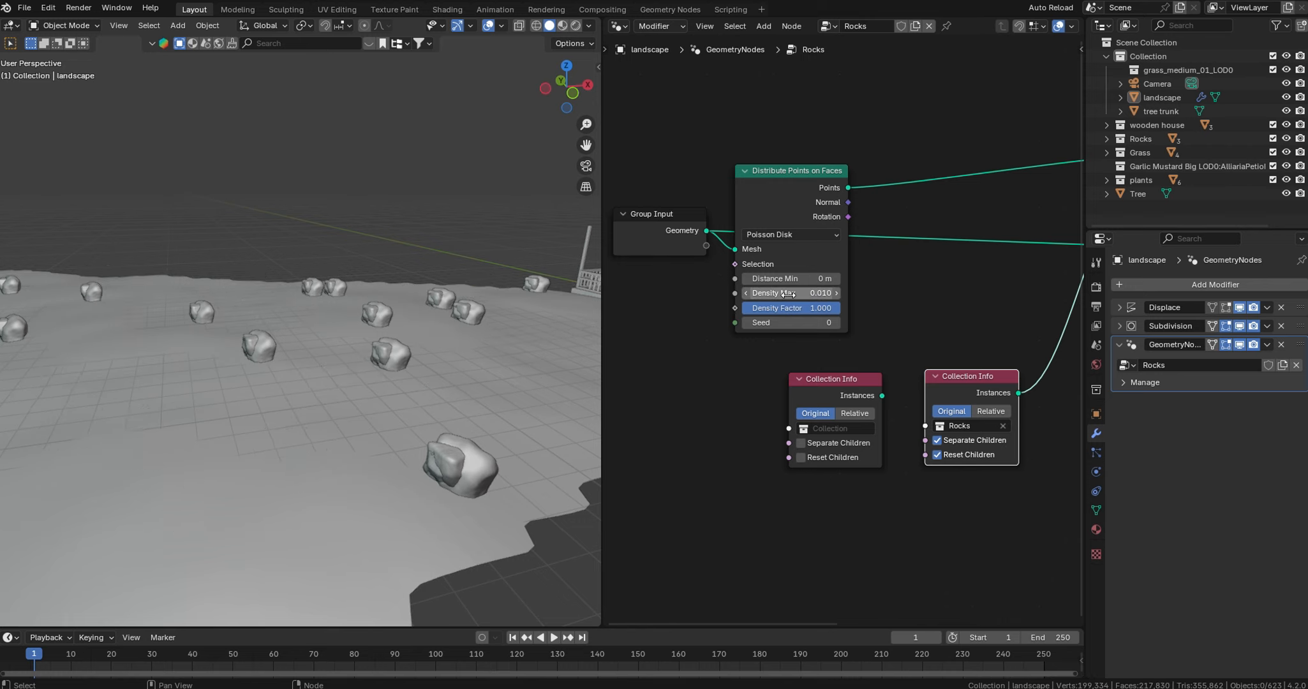
# - Enable Pick Instance on the Instance on Points node and save the file
pyautogui.moveTo(574, 415); pyautogui.dragTo(563, 442, button='middle')
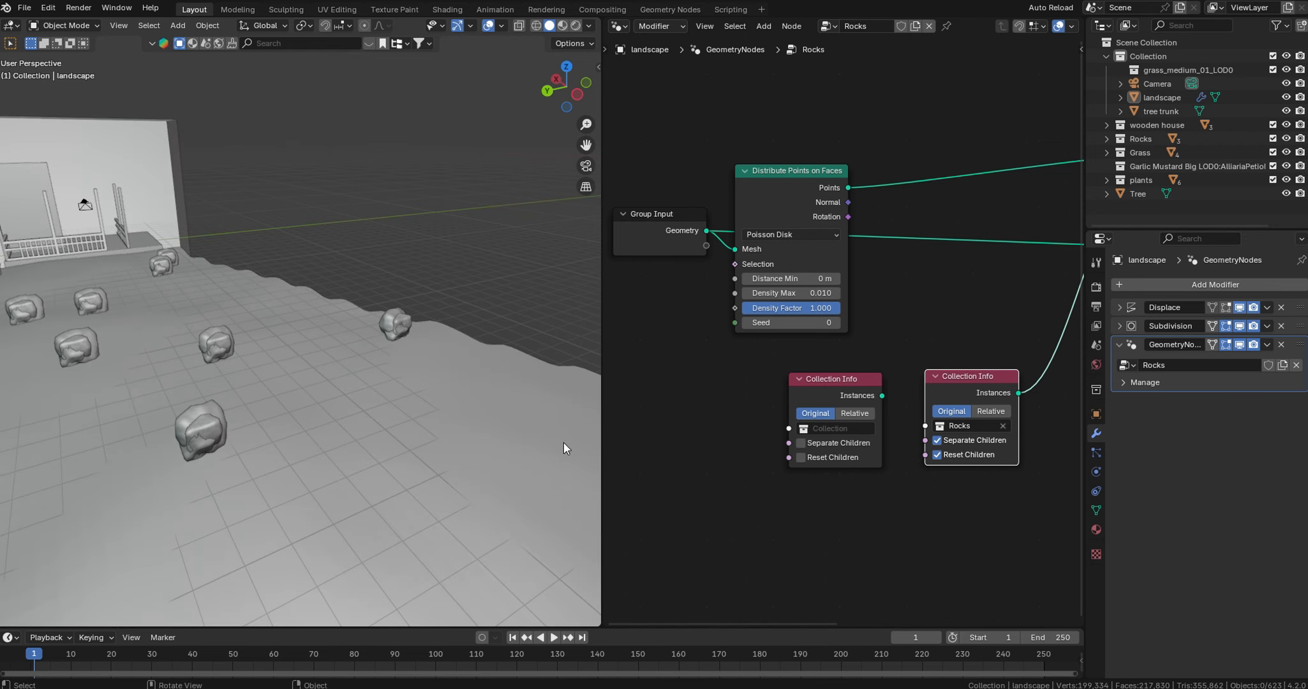
pyautogui.moveTo(208, 404); pyautogui.dragTo(219, 403, button='middle')
pyautogui.moveTo(1075, 235); pyautogui.dragTo(893, 276, button='middle')
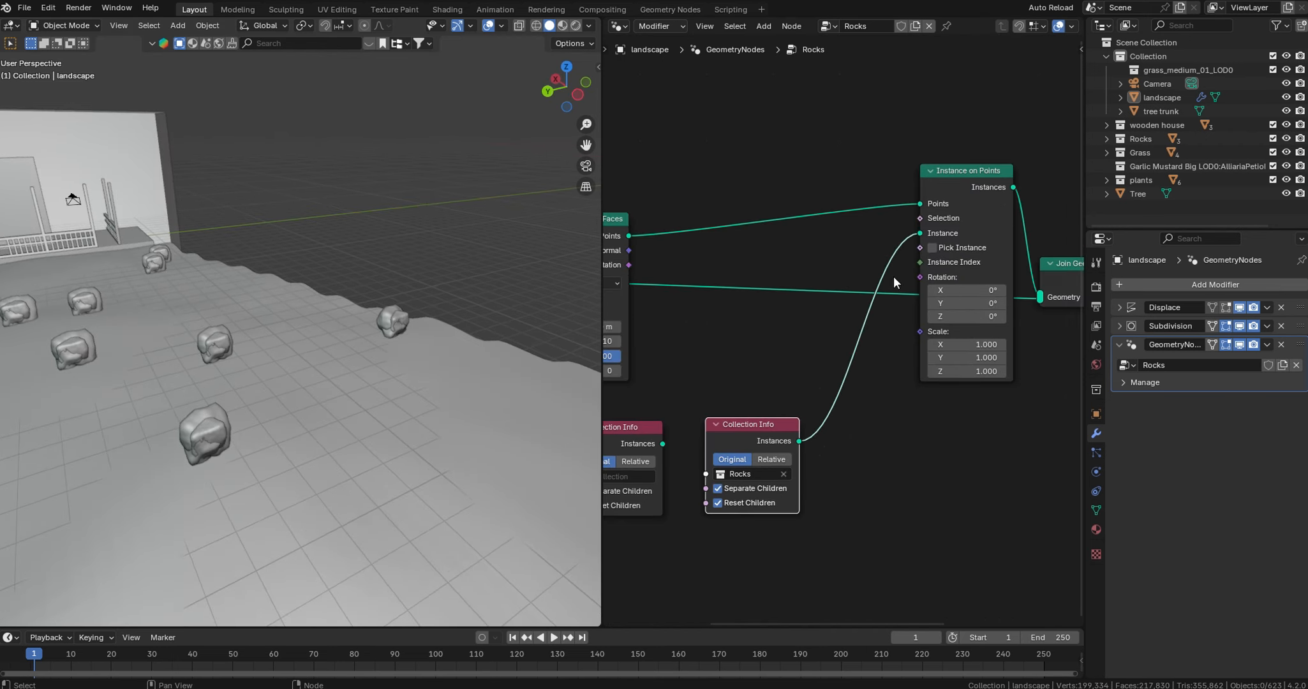
pyautogui.click(933, 247)
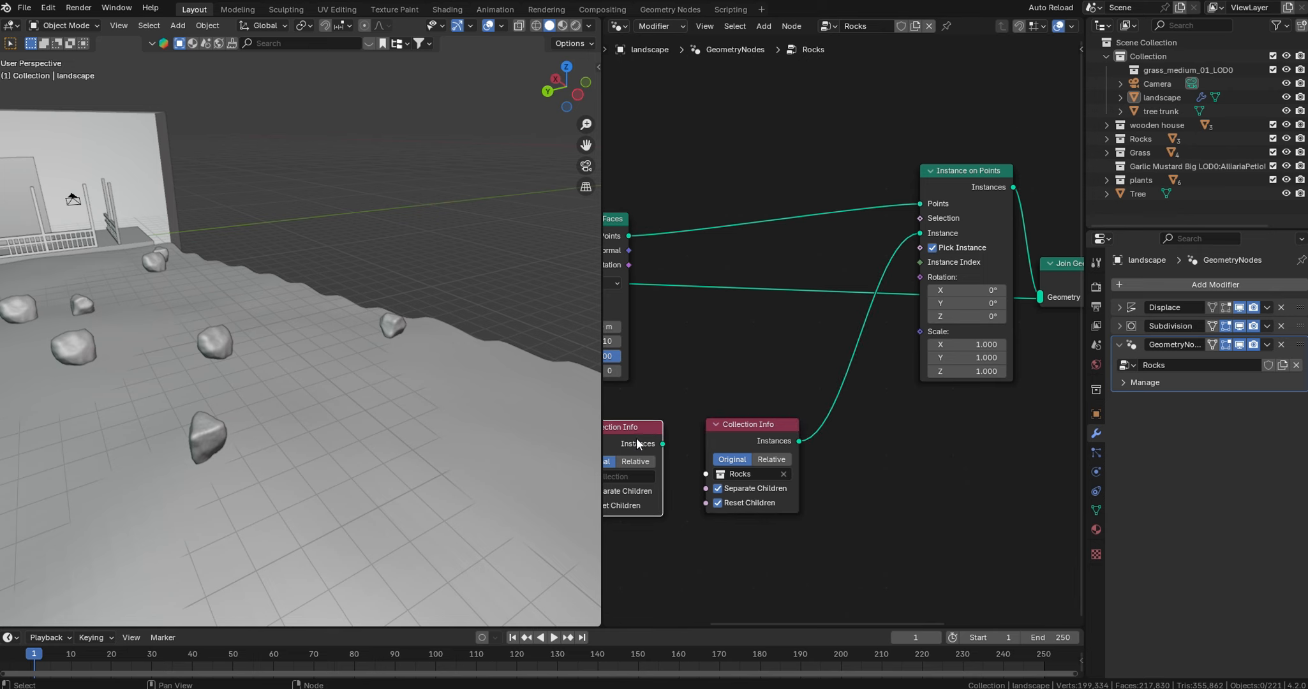
pyautogui.moveTo(191, 330); pyautogui.dragTo(440, 386, button='middle')
pyautogui.hotkey('ctrl', 's')
pyautogui.press('KP_7')
pyautogui.scroll(-3, 335, 327)
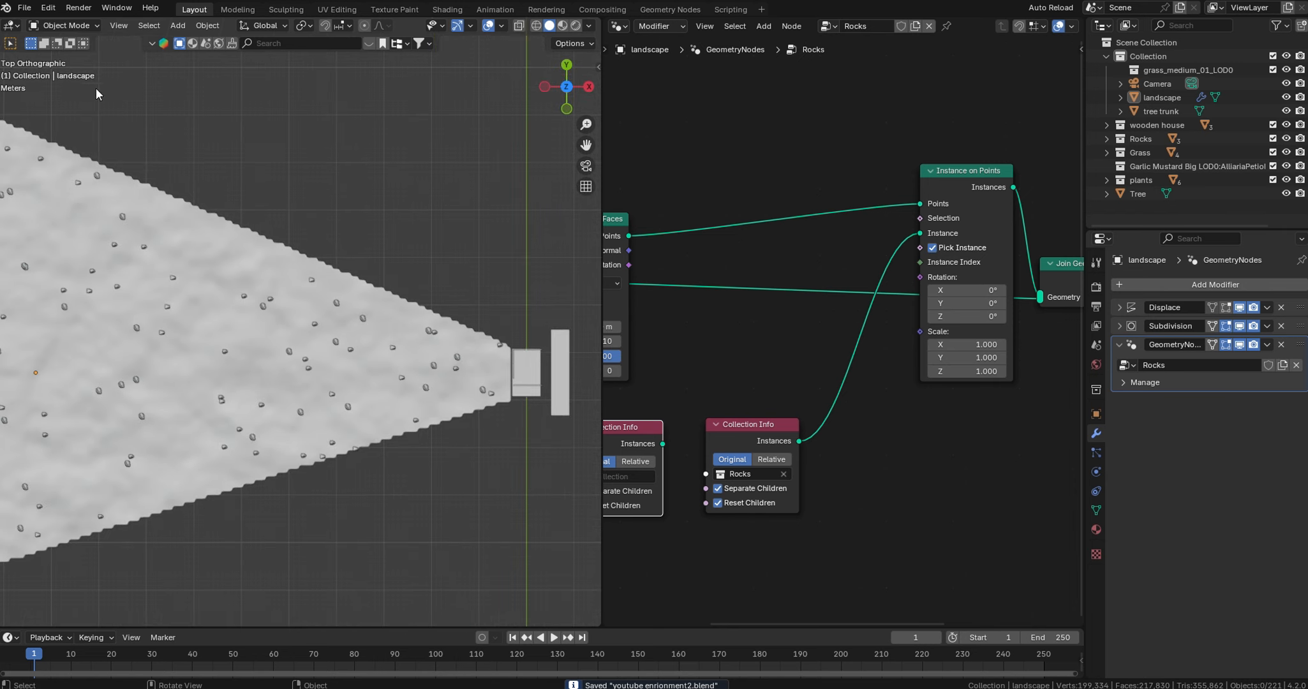
# - Switch the landscape to Weight Paint, show its vertex groups, and paint one round weight spot with a 278 px brush
pyautogui.click(67, 26)
pyautogui.click(71, 101)
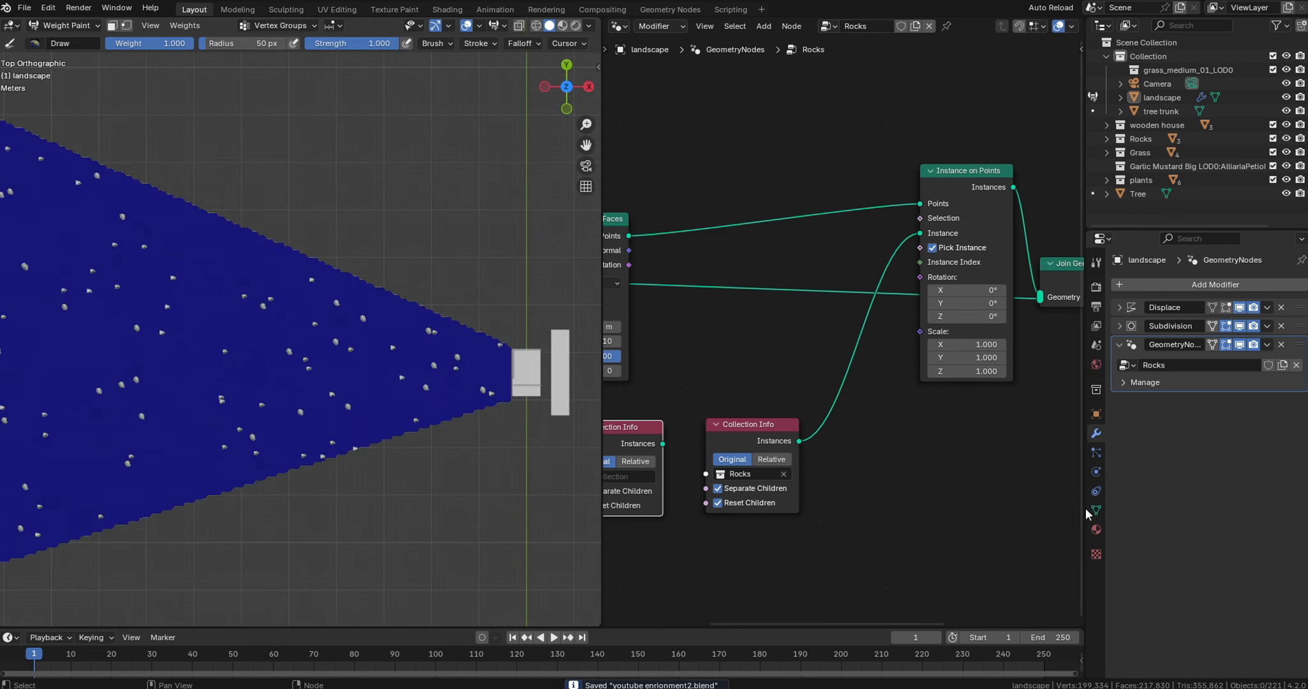
pyautogui.click(1096, 509)
pyautogui.scroll(3, 299, 346)
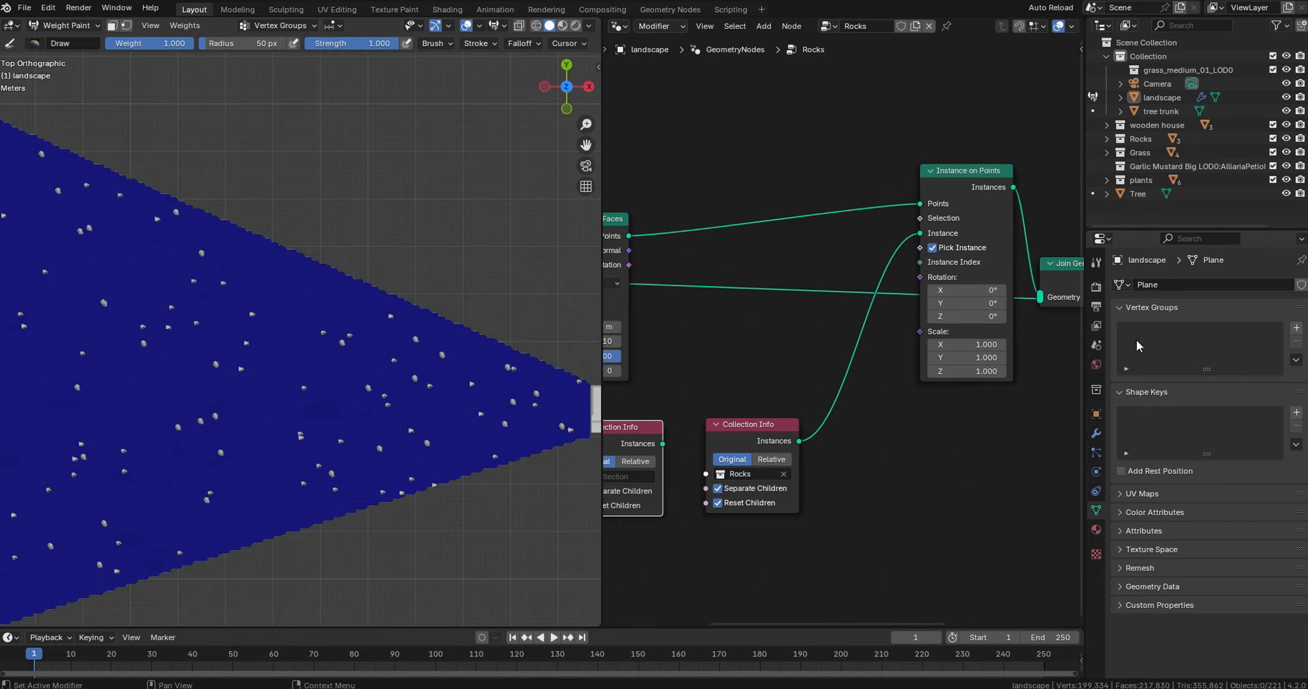
pyautogui.keyDown('shift'); pyautogui.moveTo(215, 298); pyautogui.dragTo(265, 309, button='middle'); pyautogui.keyUp('shift')
pyautogui.press('f')
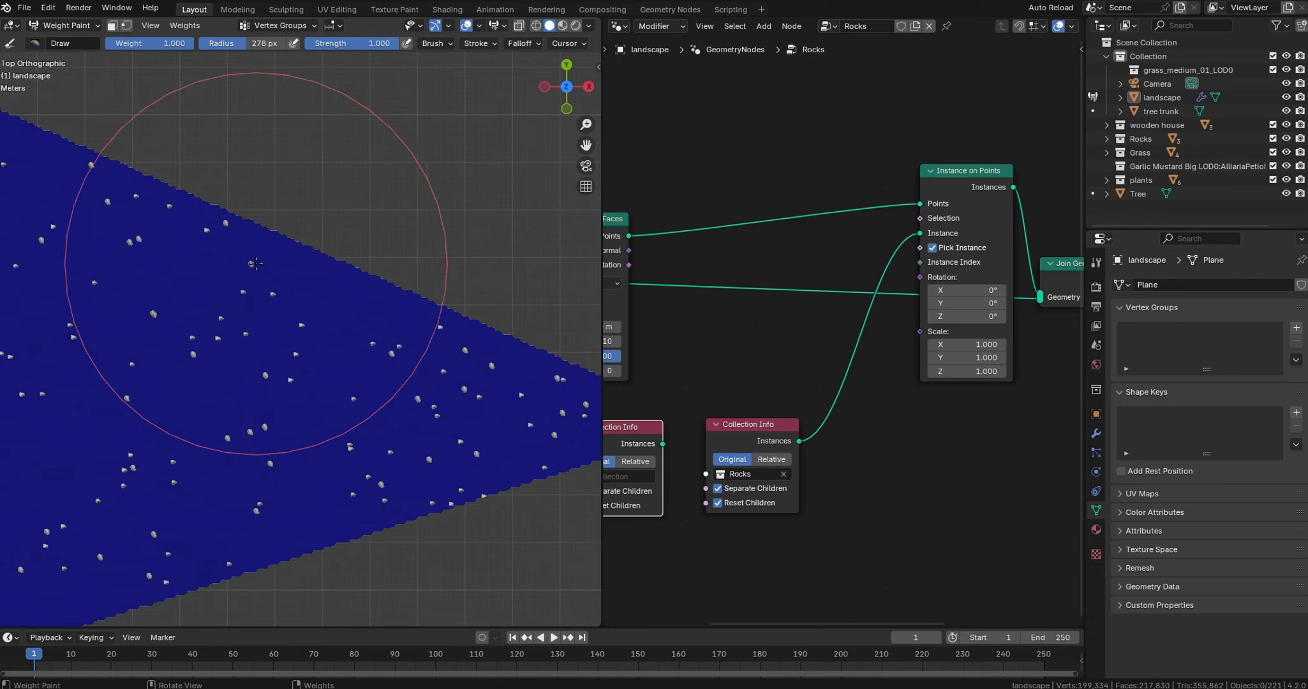
pyautogui.click(246, 331)
# - Expose the Distribute Points on Faces node's Density Factor as a group input and drive it with the landscape vertex group
pyautogui.moveTo(718, 382); pyautogui.dragTo(972, 399, button='middle')
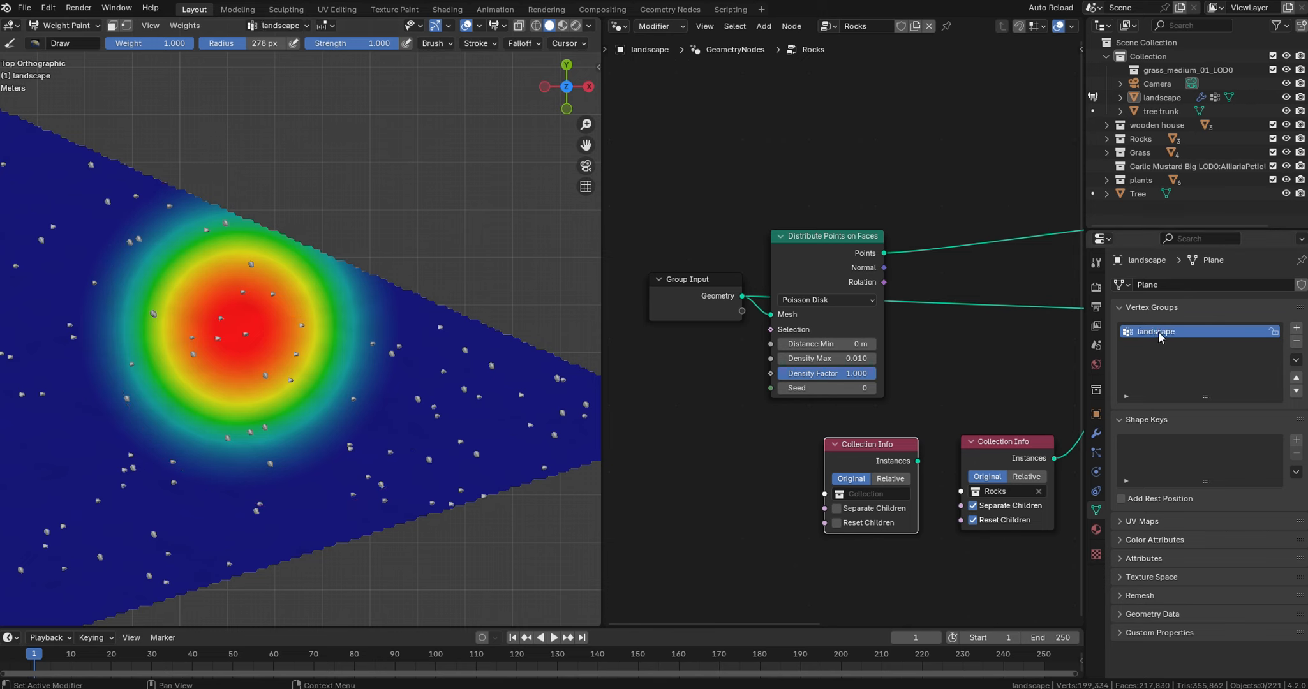
pyautogui.click(771, 377)
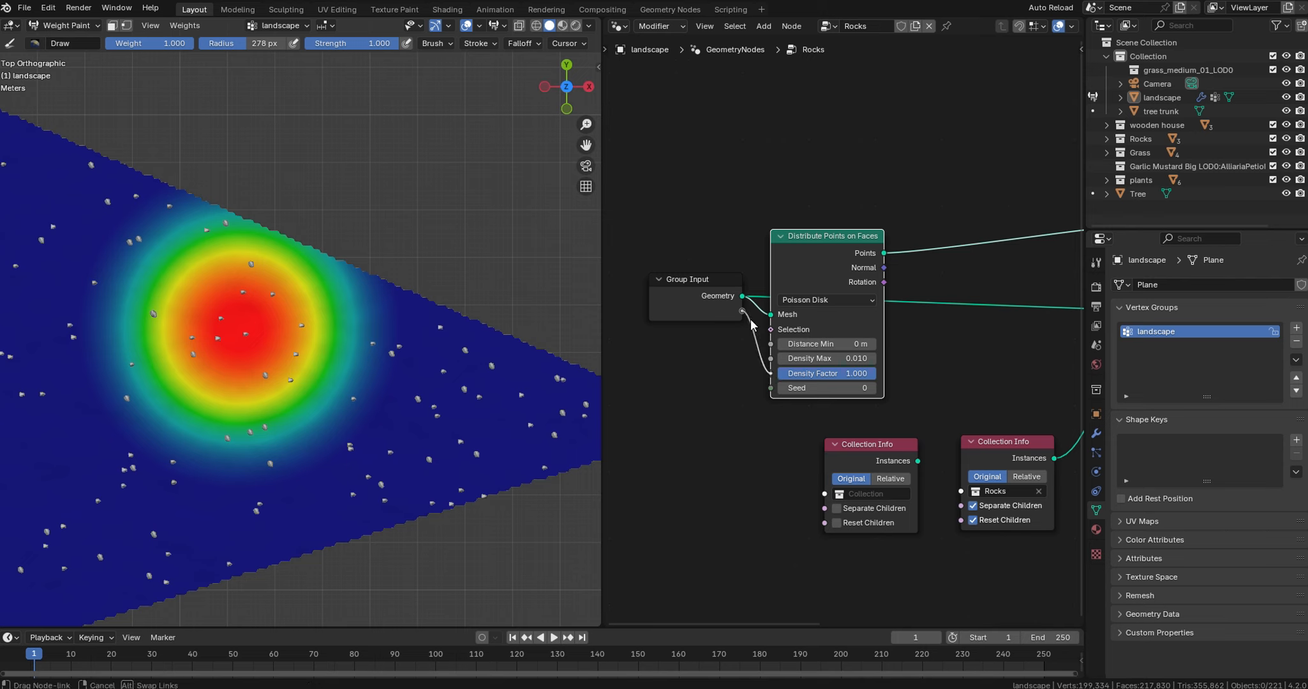
pyautogui.moveTo(751, 325); pyautogui.dragTo(742, 311)
pyautogui.click(1095, 434)
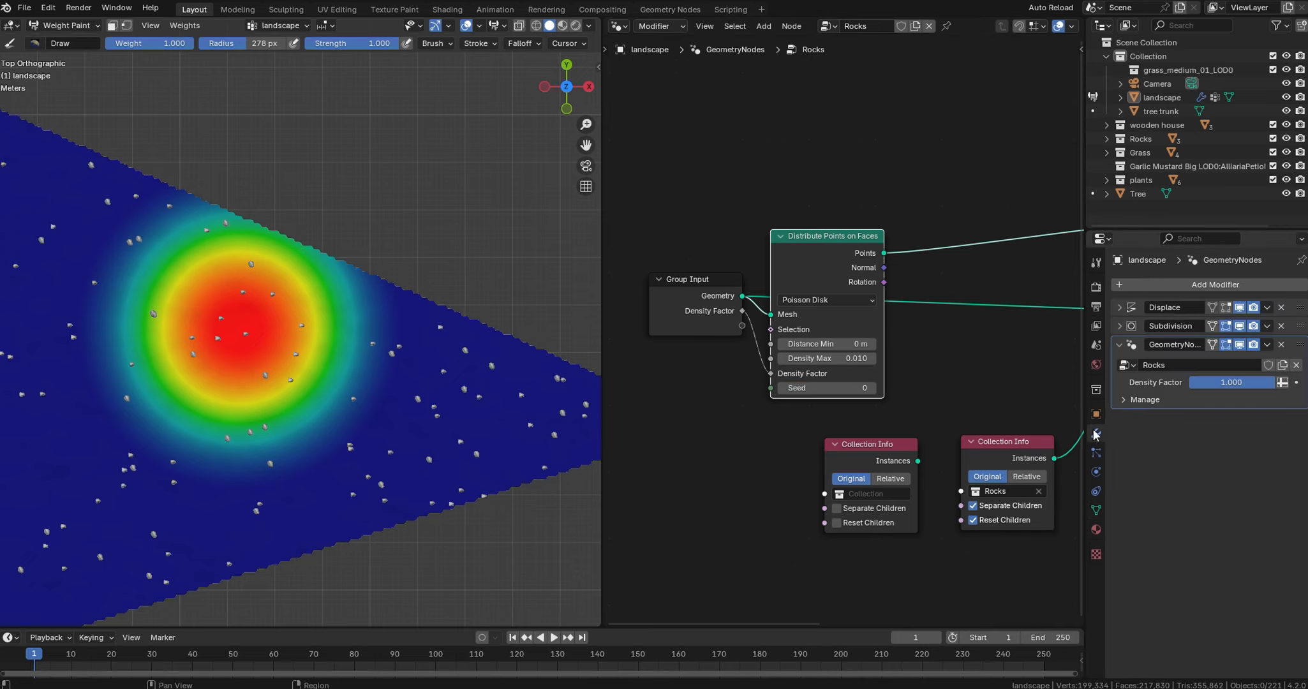
pyautogui.click(1268, 383)
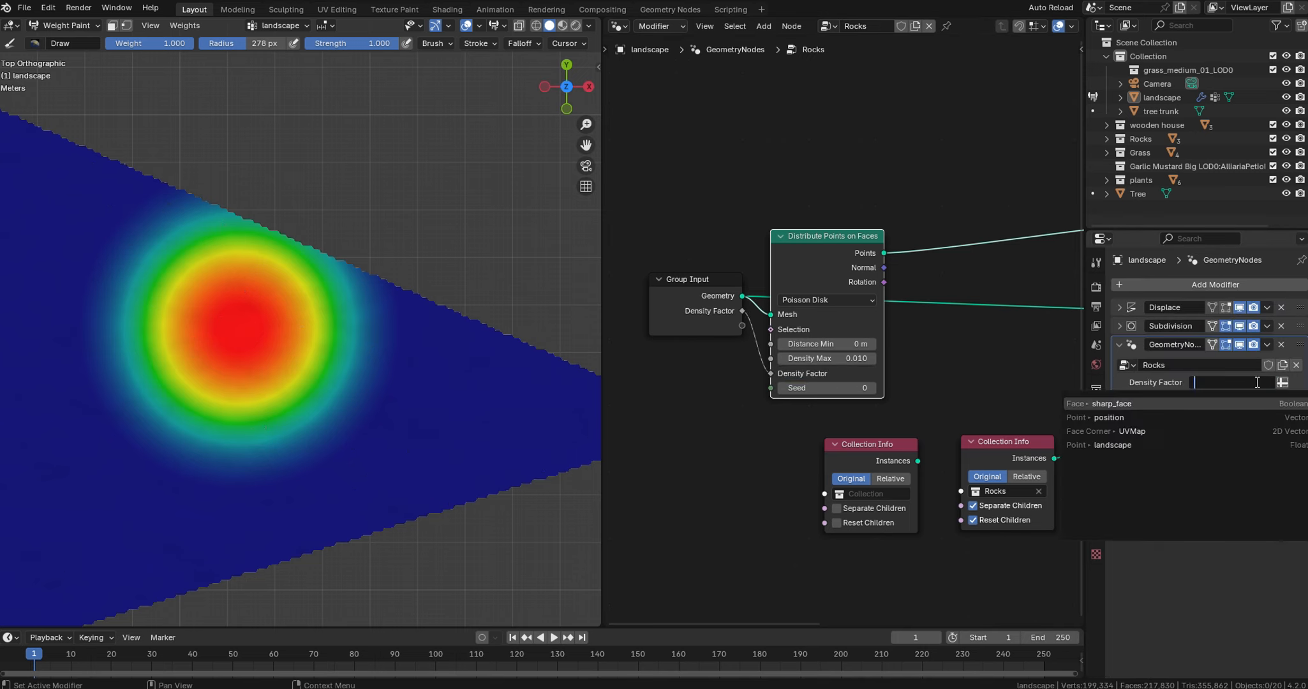
pyautogui.click(1212, 441)
# - Paint full weight back and forth across the landscape towards its narrow end with a smaller brush, then set the radius to 71 px
pyautogui.keyDown('ctrl'); pyautogui.moveTo(271, 301); pyautogui.dragTo(307, 383, button='middle'); pyautogui.keyUp('ctrl')
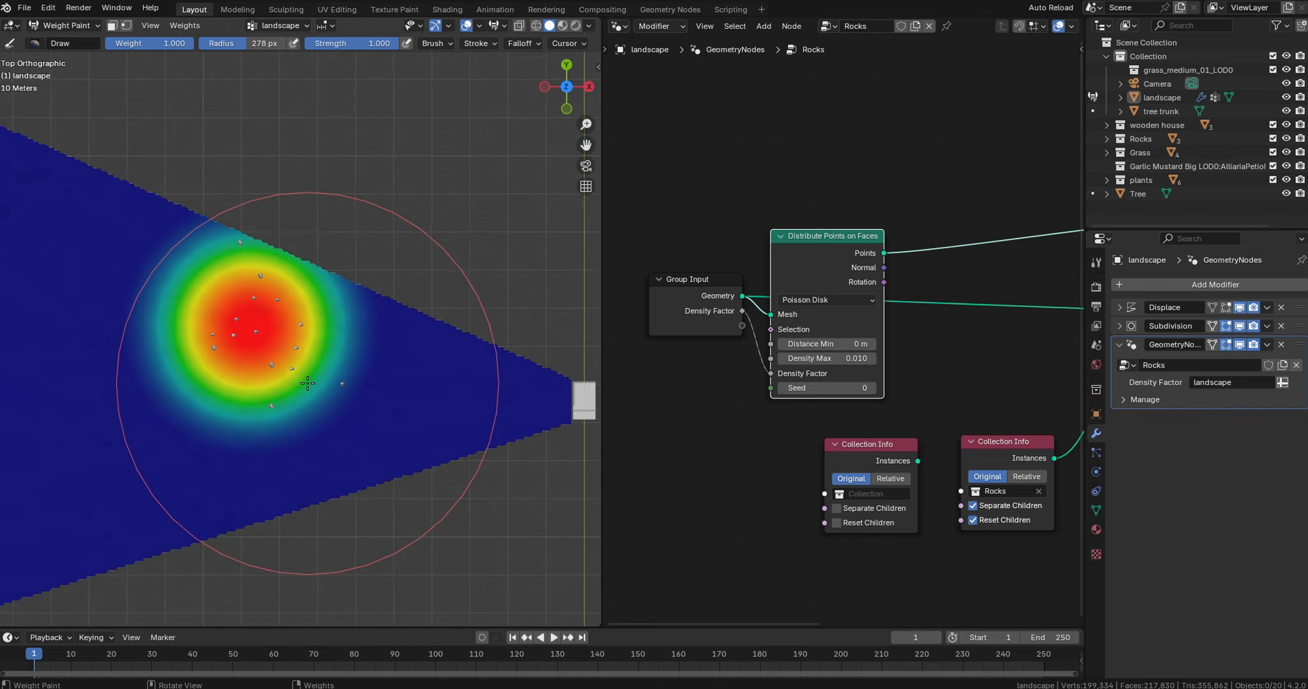
pyautogui.press('f')
pyautogui.click(215, 377)
pyautogui.moveTo(221, 309)
pyautogui.mouseDown()
pyautogui.moveTo(269, 323)
pyautogui.moveTo(372, 439)
pyautogui.moveTo(460, 440)
pyautogui.mouseUp()
pyautogui.press('f')
pyautogui.click(525, 439)
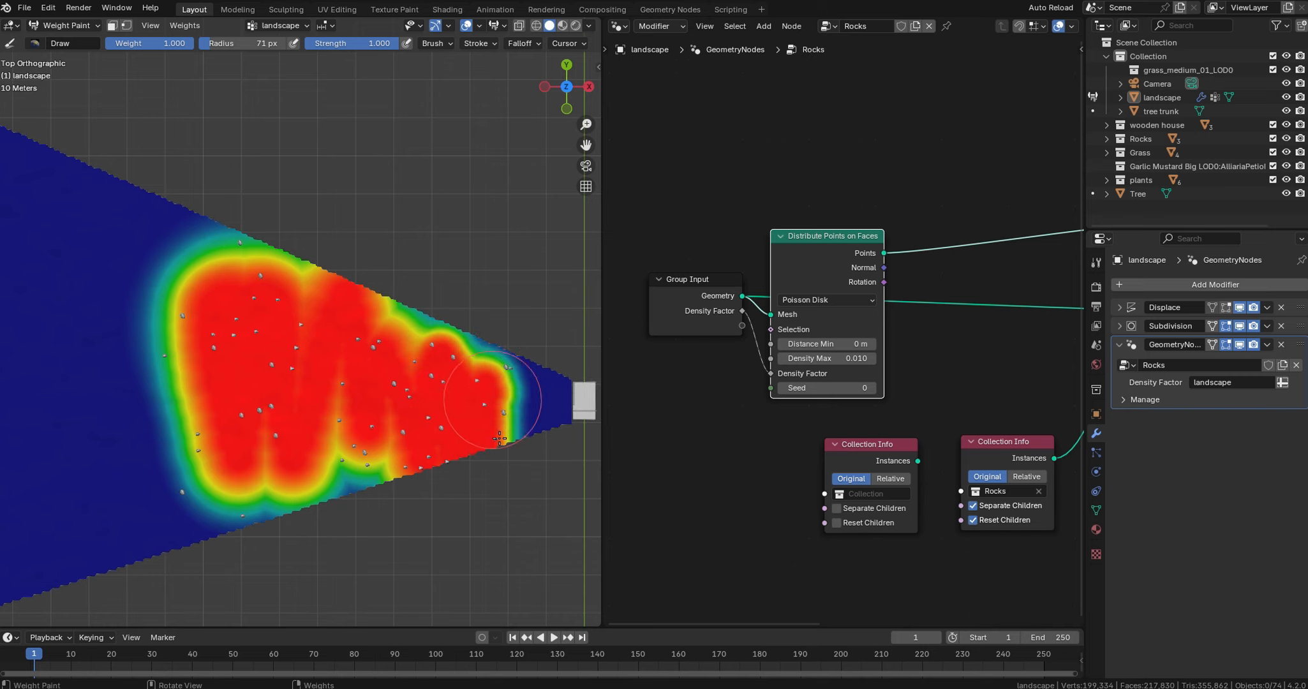